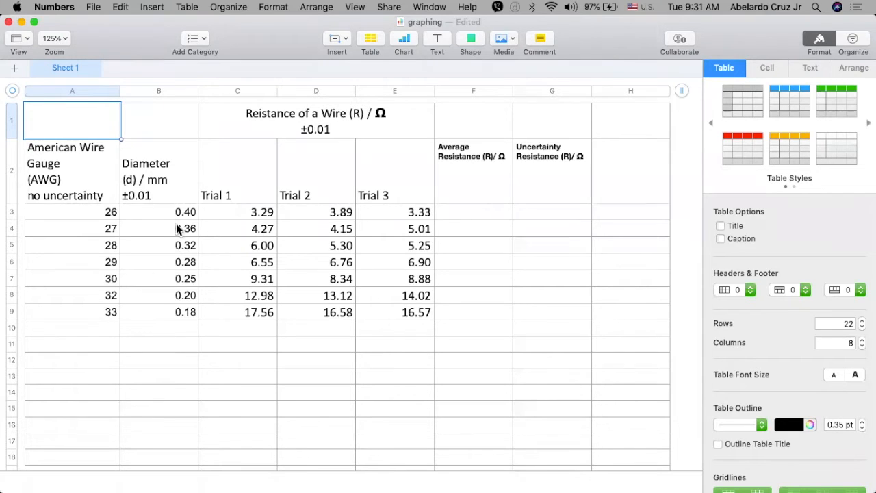
# Select the diameter data in B2:B9, followed by the resistance readings of all three trials in C3:E9.
pyautogui.moveTo(179, 192); pyautogui.dragTo(180, 316)
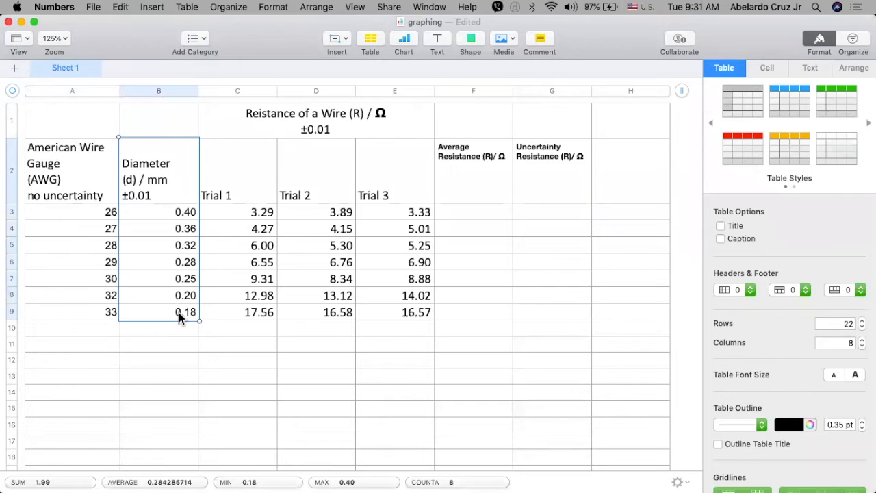
pyautogui.click(377, 215)
pyautogui.moveTo(376, 214); pyautogui.dragTo(377, 240)
pyautogui.moveTo(242, 212); pyautogui.dragTo(377, 313)
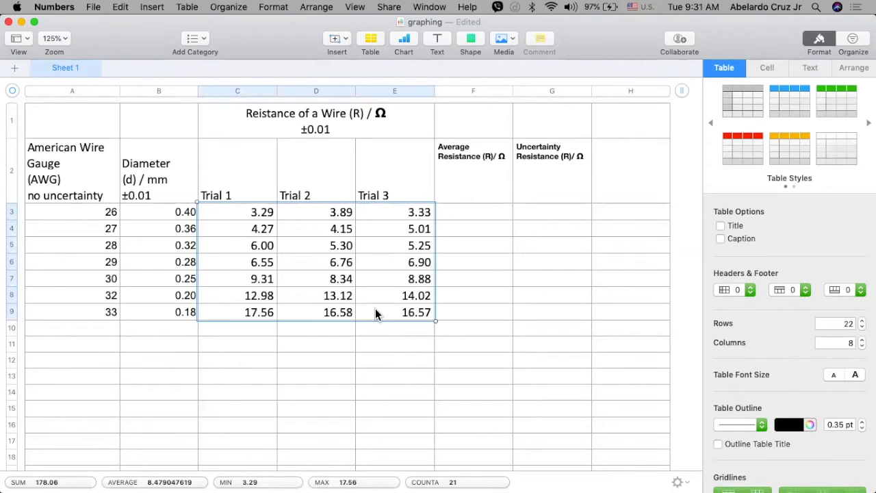
# Enter a formula in F3 that averages the three trial resistances for the 26 gauge wire, AVERAGE(C3:E3).
pyautogui.click(477, 216)
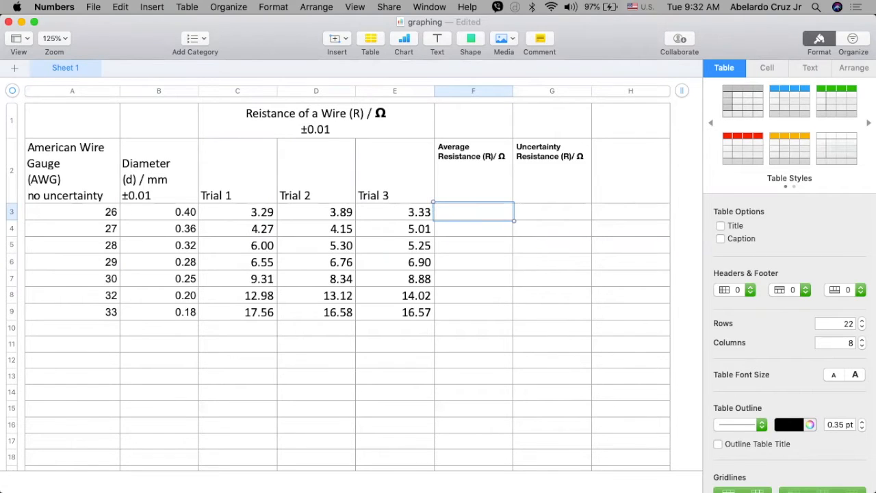
pyautogui.press('=')
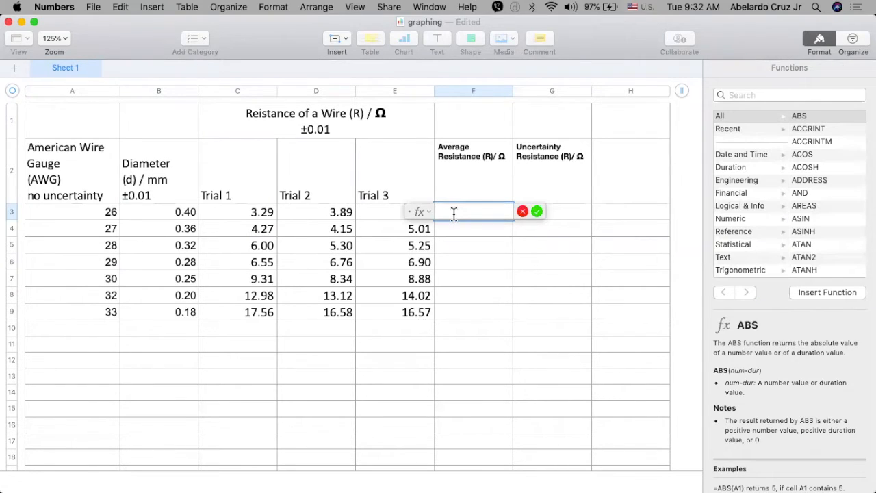
pyautogui.write('=')
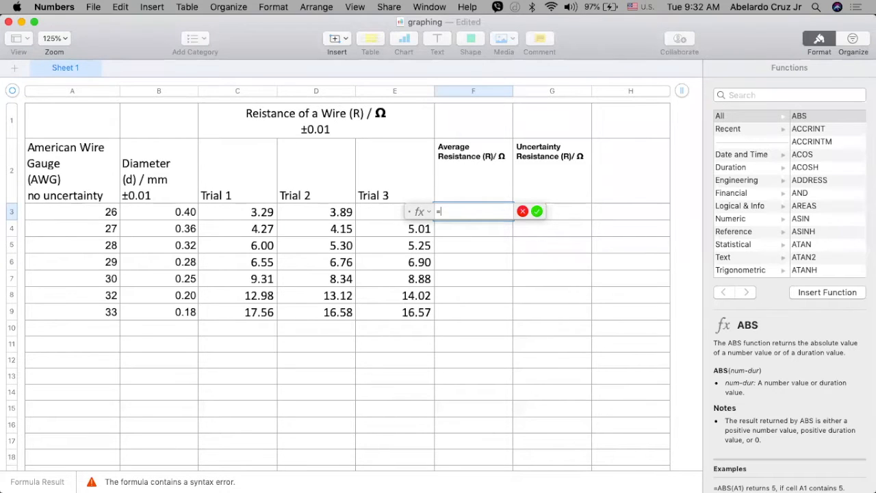
pyautogui.write('AVE')
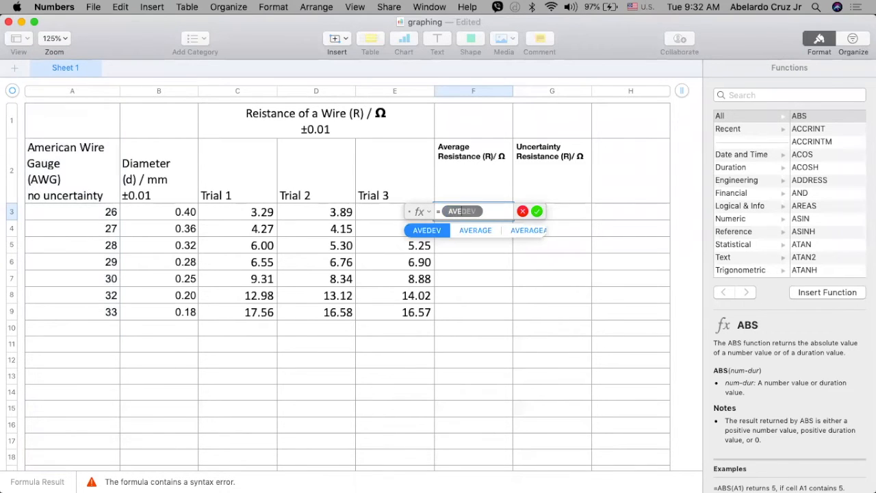
pyautogui.click(458, 229)
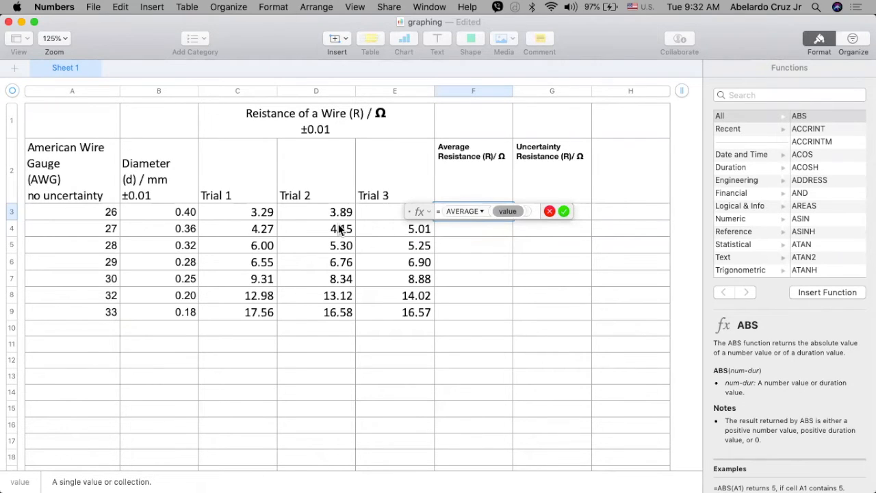
pyautogui.moveTo(252, 215); pyautogui.dragTo(366, 214)
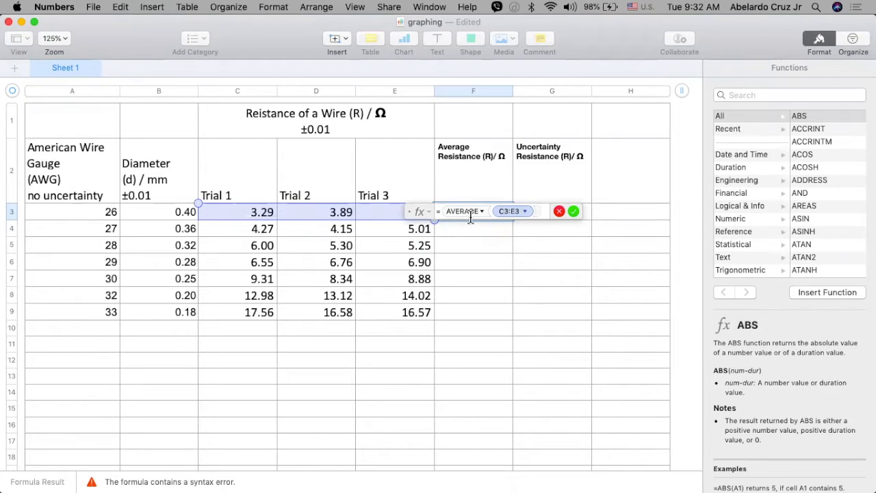
pyautogui.click(573, 211)
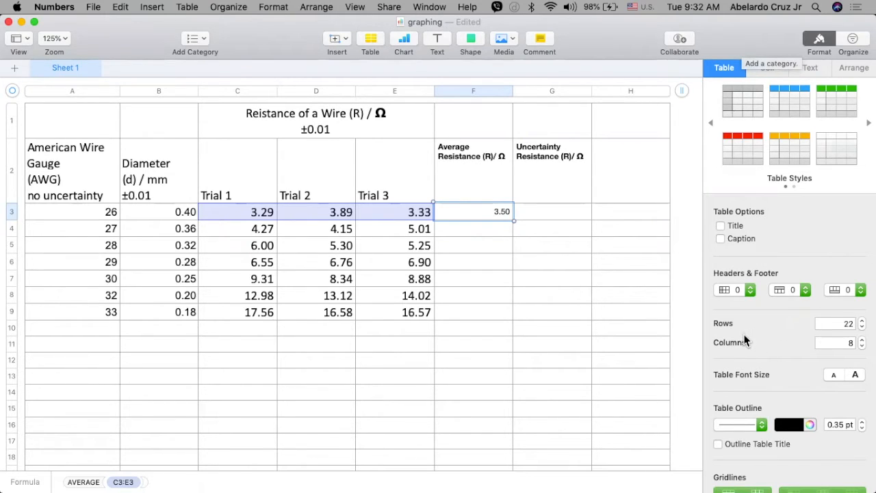
pyautogui.doubleClick(481, 213)
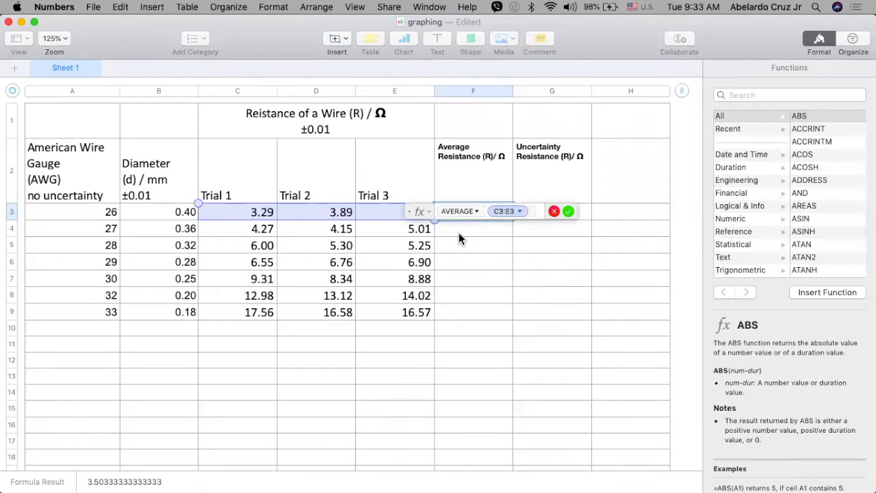
pyautogui.write('+')
pyautogui.click(458, 233)
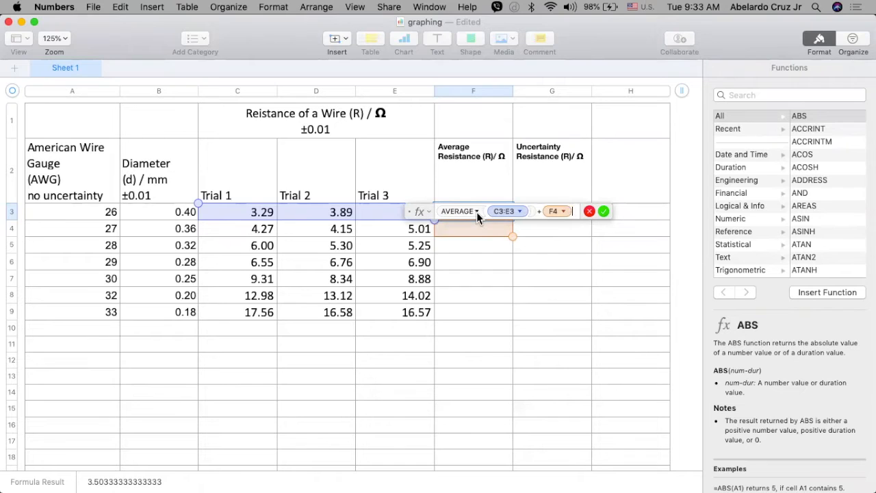
pyautogui.write('+')
pyautogui.click(478, 242)
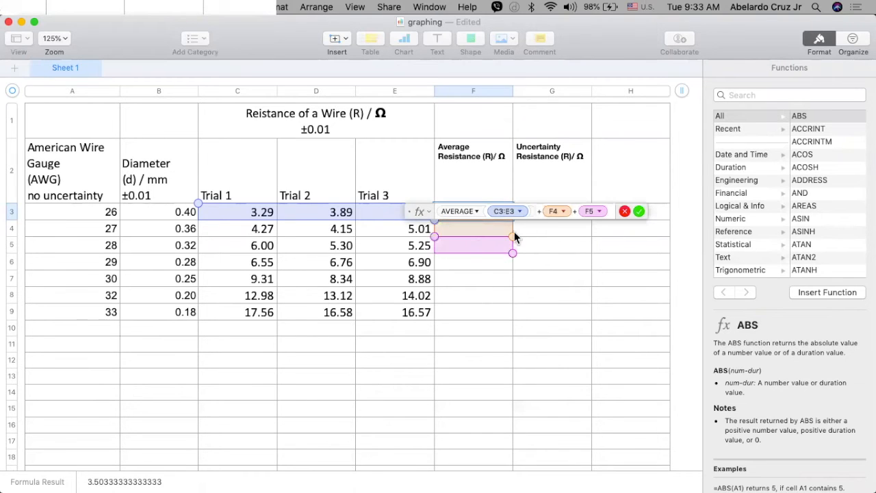
pyautogui.write('+')
pyautogui.click(488, 263)
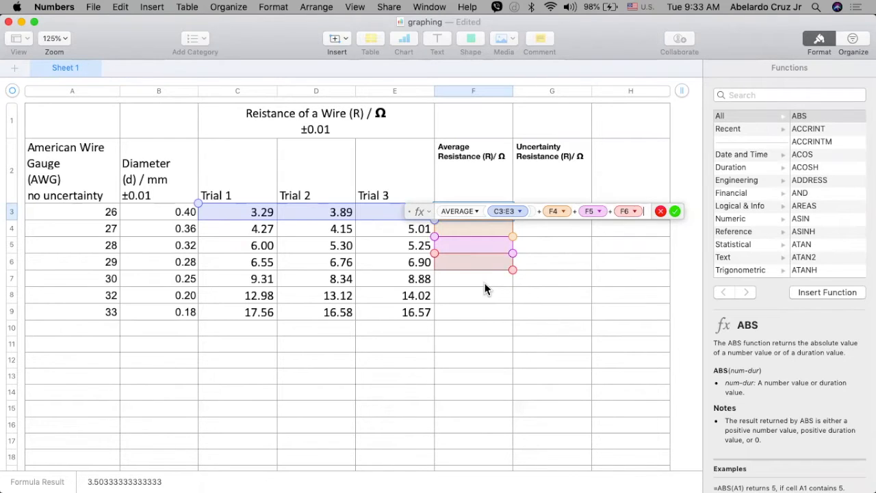
pyautogui.hotkey('shift', 'Left')
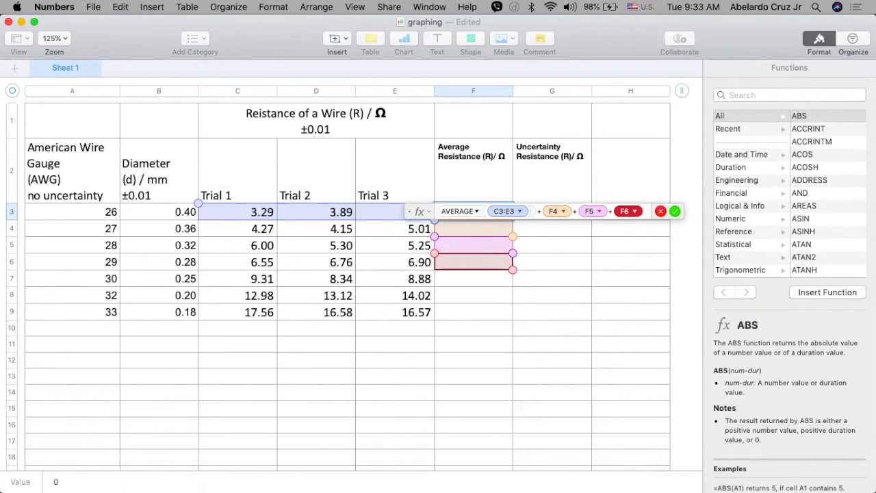
pyautogui.press('BackSpace')
pyautogui.press('BackSpace')
pyautogui.press('BackSpace')
pyautogui.press('BackSpace')
pyautogui.press('BackSpace')
pyautogui.press('BackSpace')
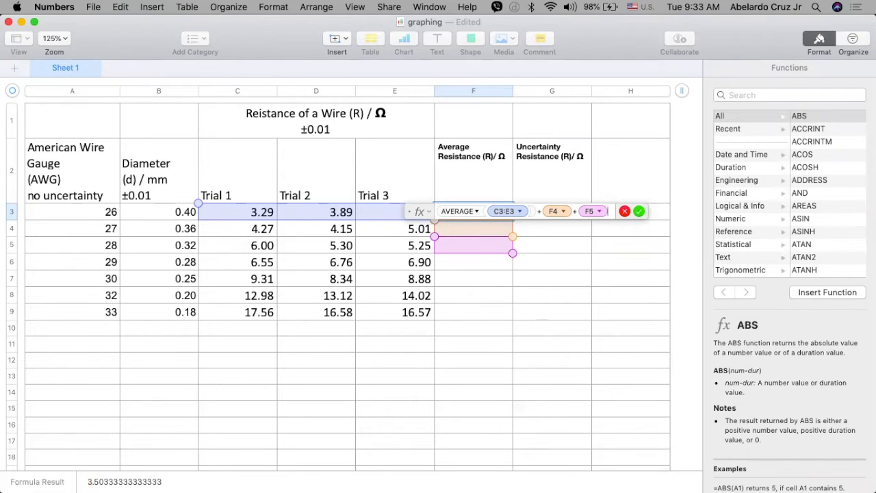
pyautogui.press('BackSpace')
pyautogui.press('BackSpace')
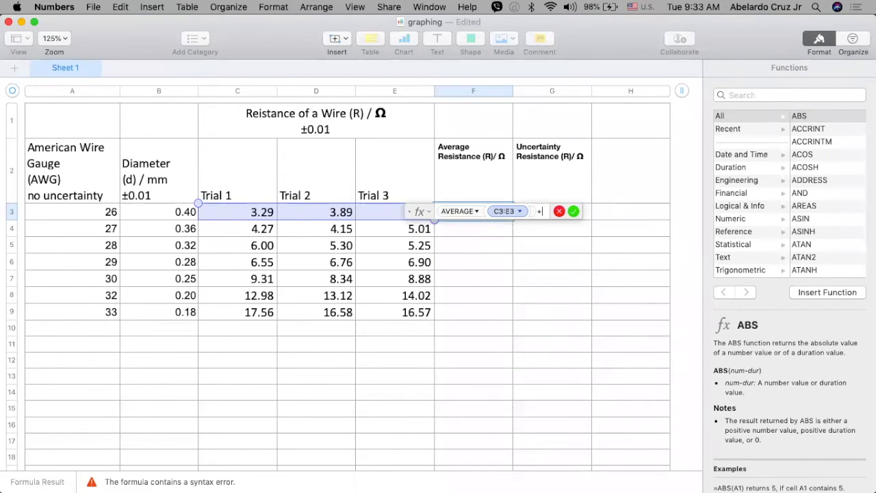
pyautogui.click(567, 211)
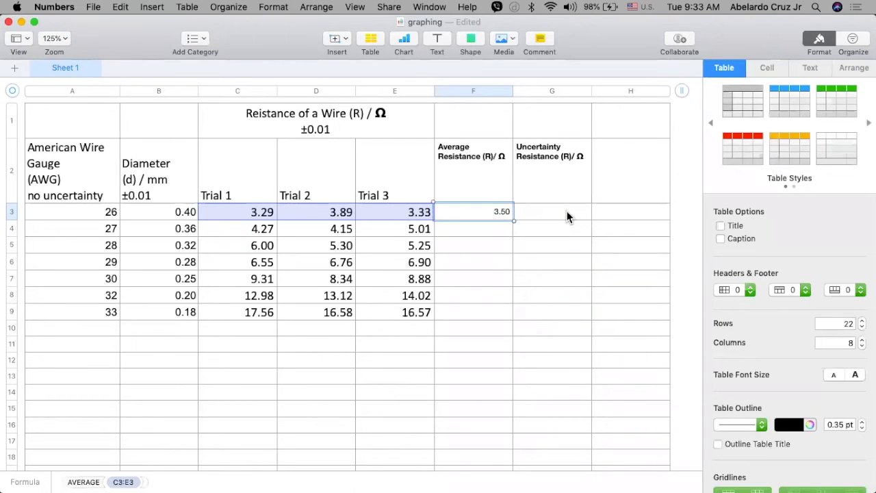
# Center the average in F3 and fill its formula down through F9.
pyautogui.click(810, 71)
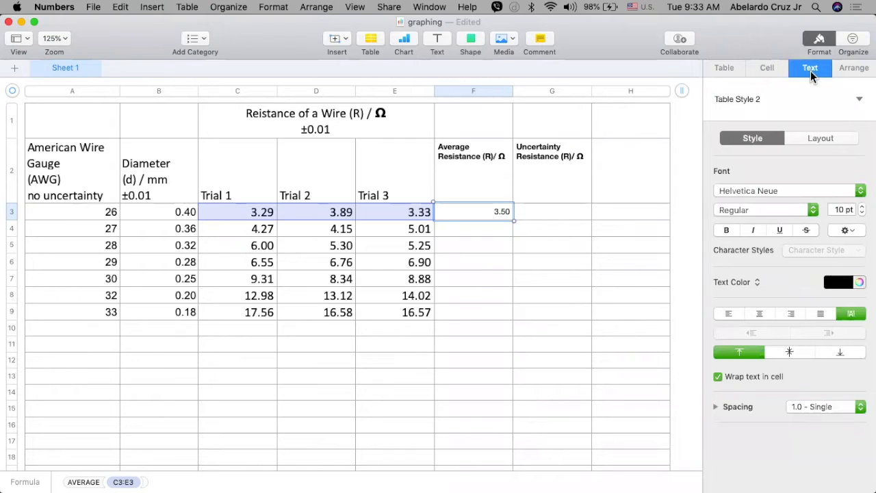
pyautogui.click(759, 314)
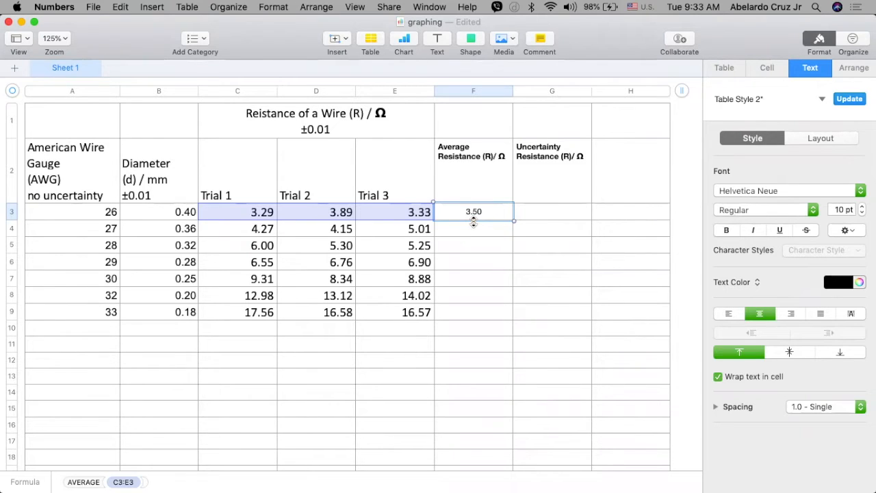
pyautogui.moveTo(473, 221); pyautogui.dragTo(474, 315)
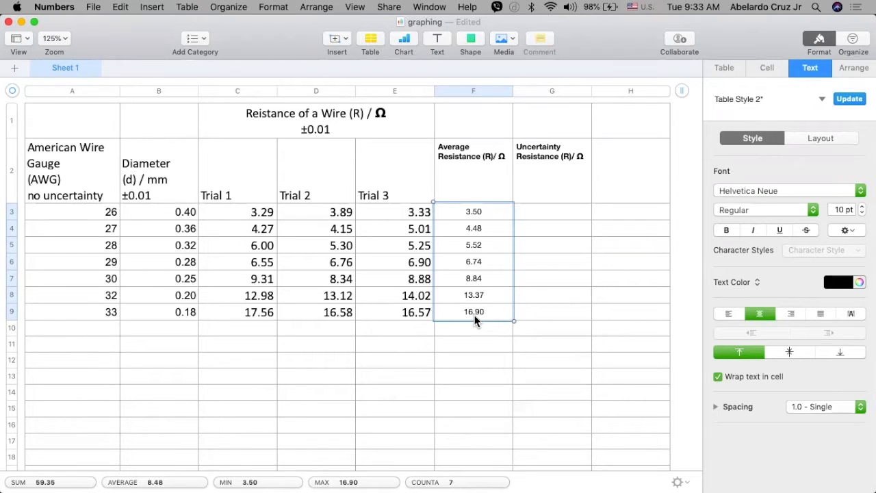
# Start the uncertainty formula in G3 with the maximum of the three trials, MAX(C3:E3).
pyautogui.click(563, 213)
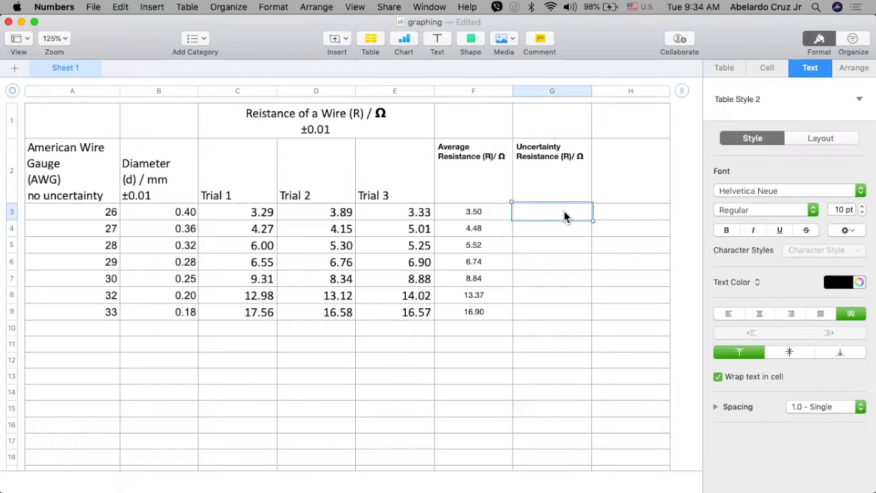
pyautogui.write('=')
pyautogui.write('=')
pyautogui.write('MA')
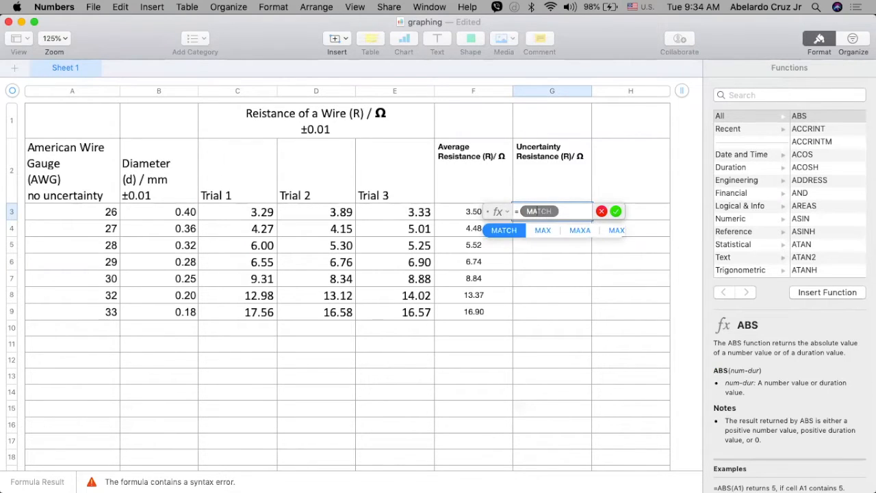
pyautogui.click(542, 229)
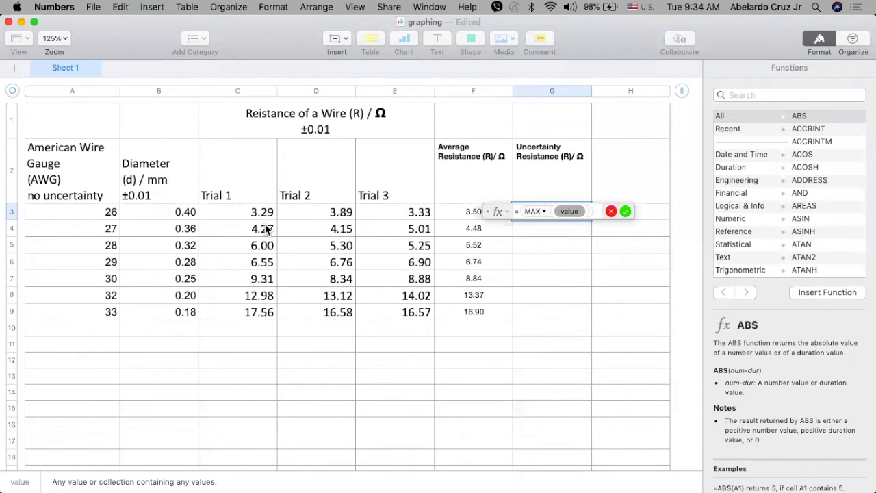
pyautogui.moveTo(245, 217); pyautogui.dragTo(384, 217)
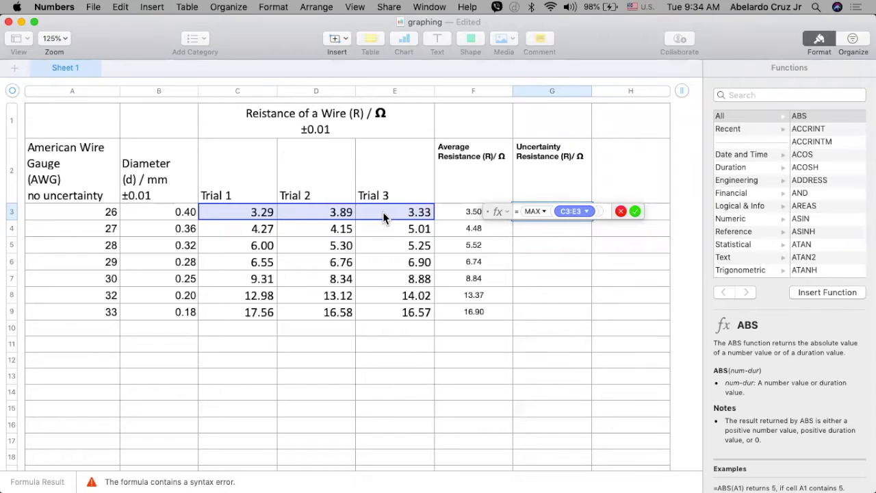
pyautogui.moveTo(383, 216); pyautogui.dragTo(384, 217)
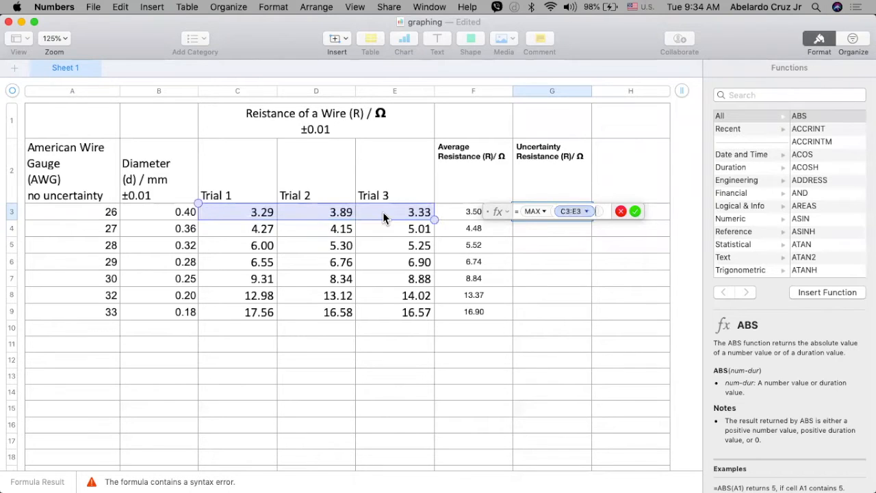
pyautogui.write(')')
# Subtract the minimum of the same trials, MIN(C3:E3), from the maximum in the G3 formula.
pyautogui.write('-')
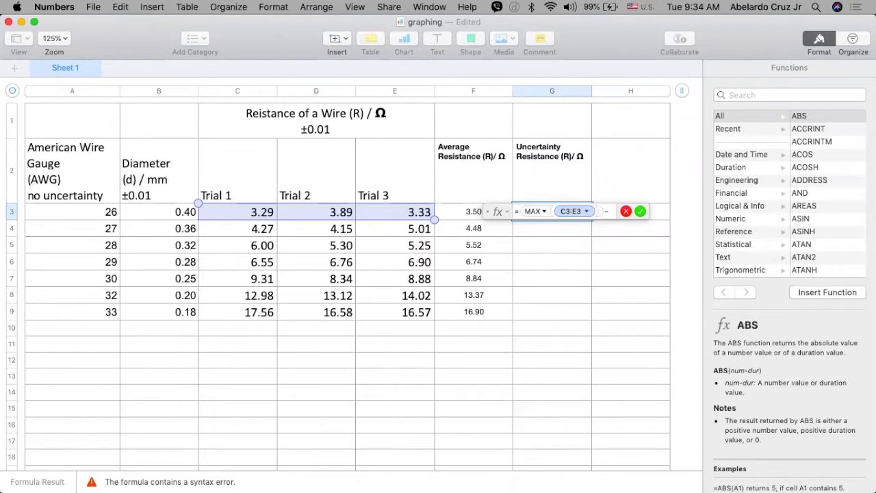
pyautogui.write('MIN')
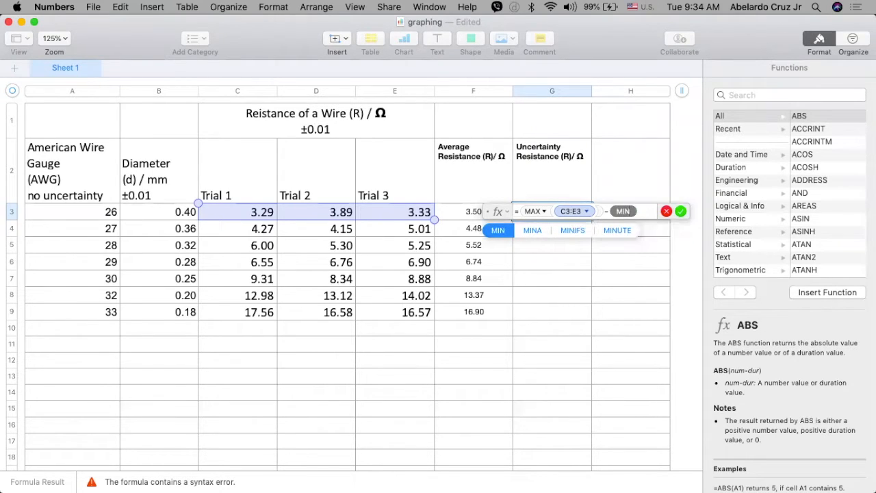
pyautogui.click(495, 231)
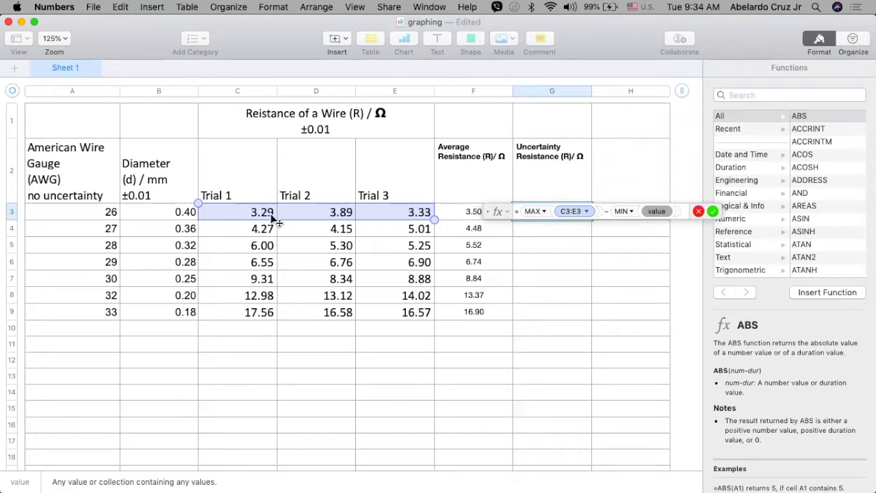
pyautogui.moveTo(264, 215)
pyautogui.mouseDown()
pyautogui.moveTo(303, 215)
pyautogui.moveTo(260, 219)
pyautogui.mouseUp()
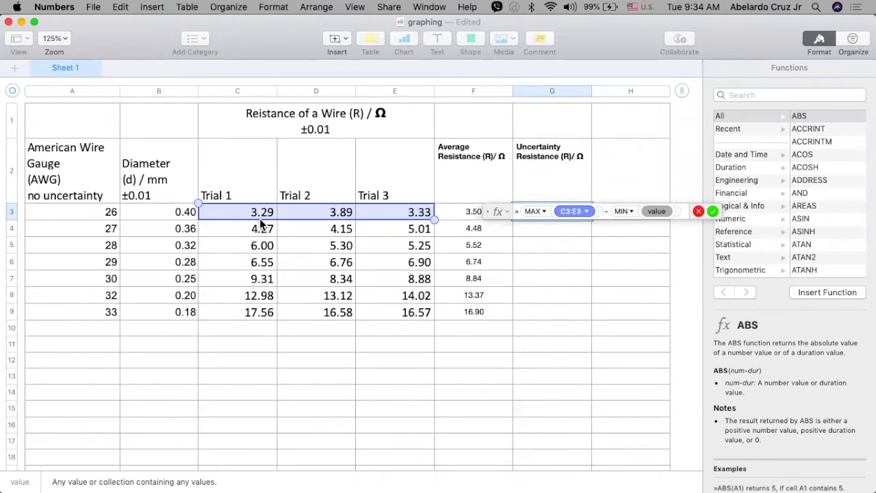
pyautogui.click(624, 213)
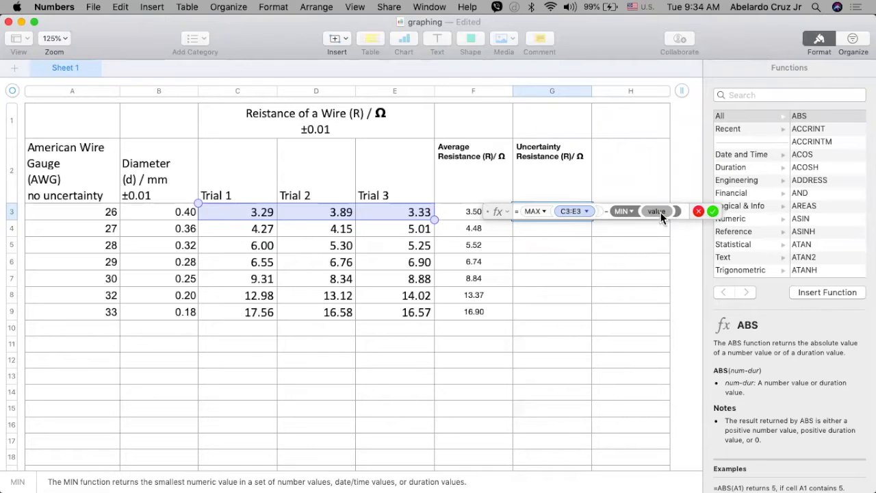
pyautogui.press('BackSpace')
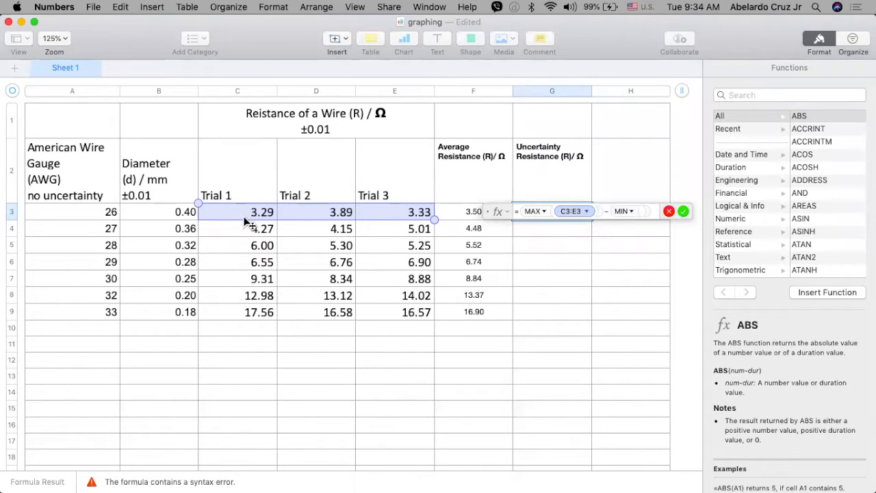
pyautogui.write('C')
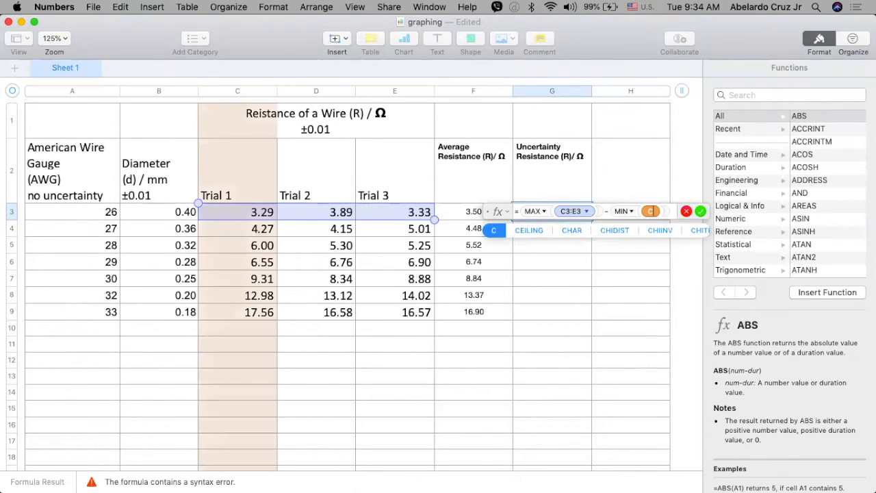
pyautogui.write('3')
pyautogui.write('.')
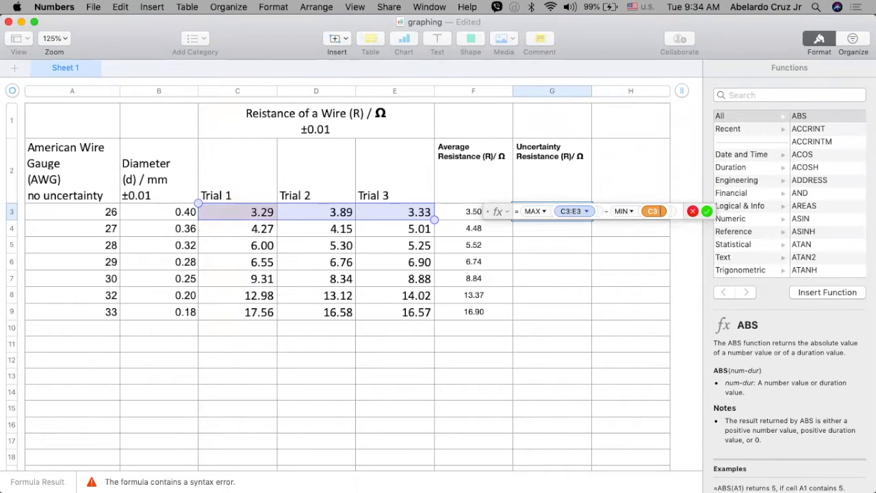
pyautogui.write('E3')
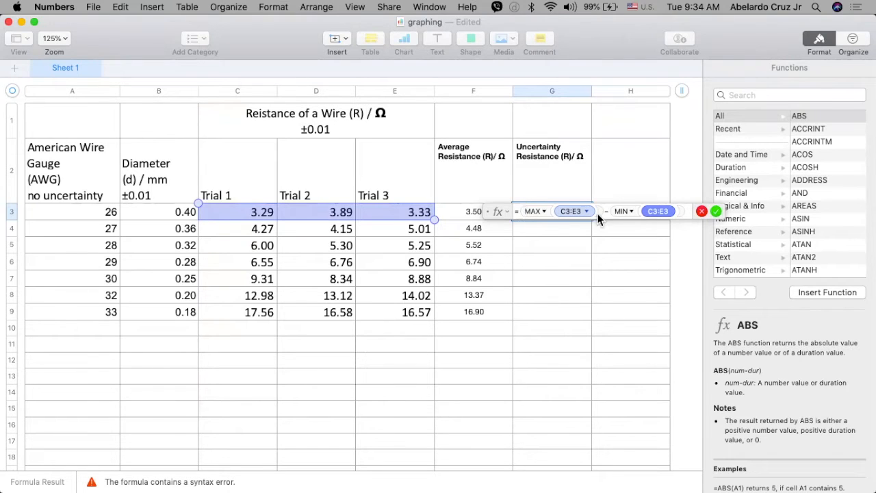
# Enclose the MAX minus MIN expression in G3 in parentheses, divide it by 2, and commit the formula.
pyautogui.click(519, 210)
pyautogui.write('(')
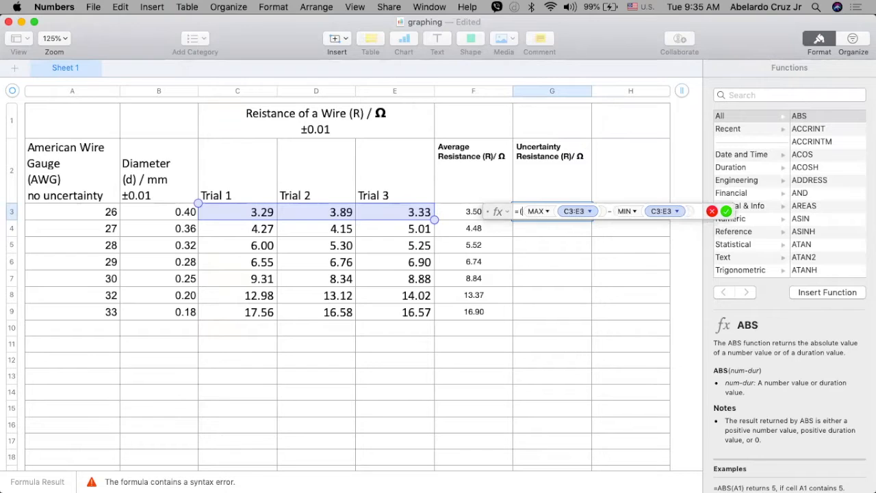
pyautogui.click(694, 211)
pyautogui.write(')')
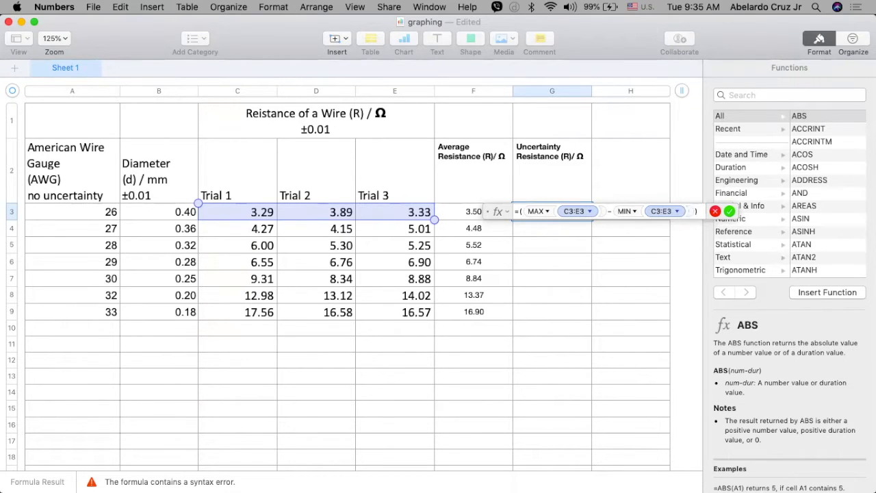
pyautogui.write('+')
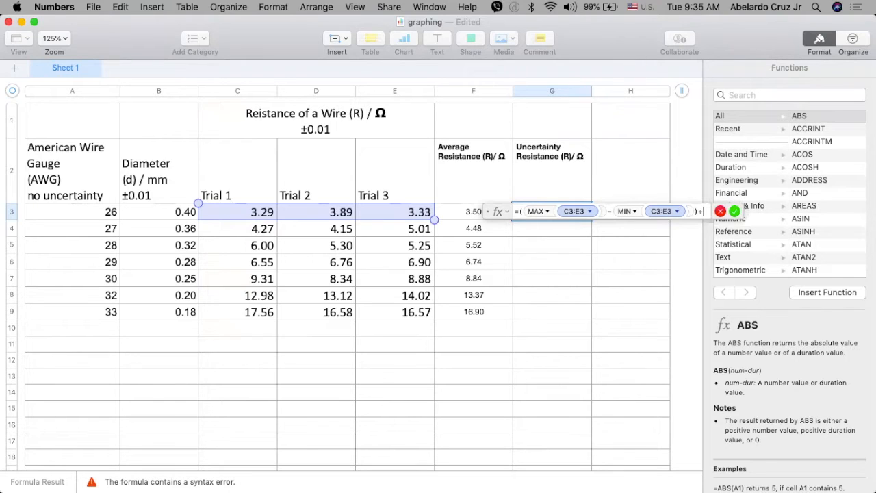
pyautogui.write('2')
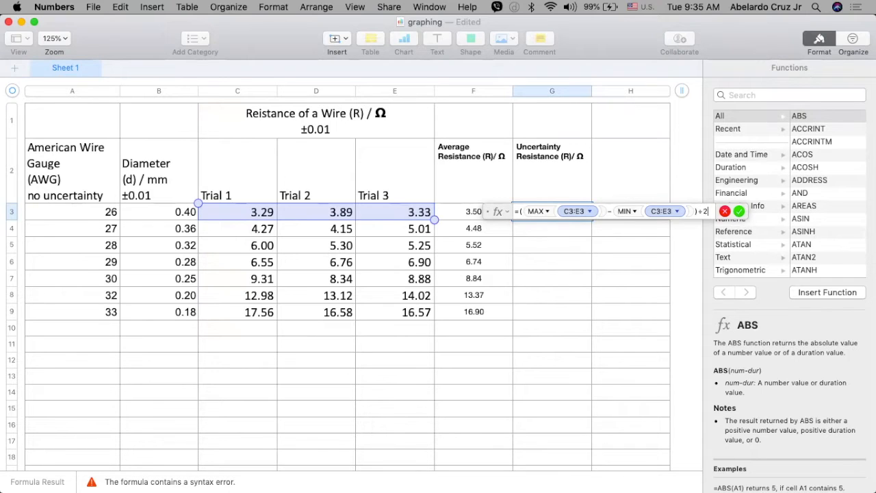
pyautogui.press('Return')
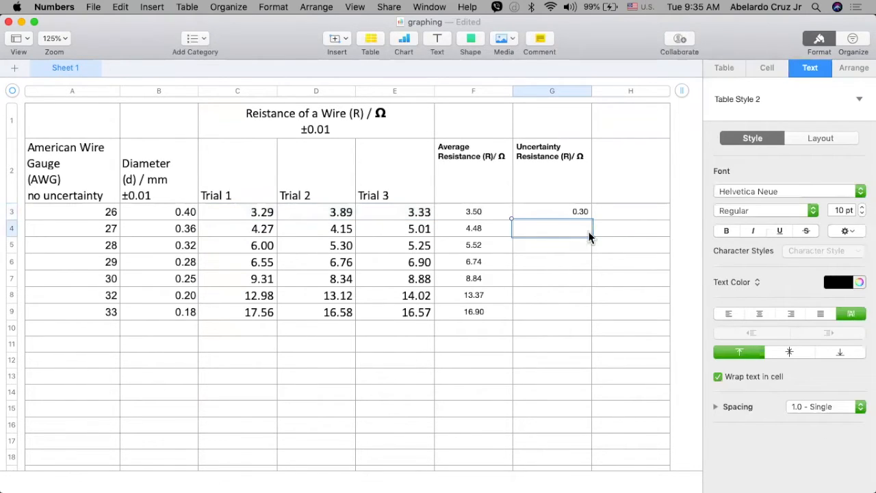
# Center the uncertainty in G3 and fill its formula down through G9.
pyautogui.click(570, 215)
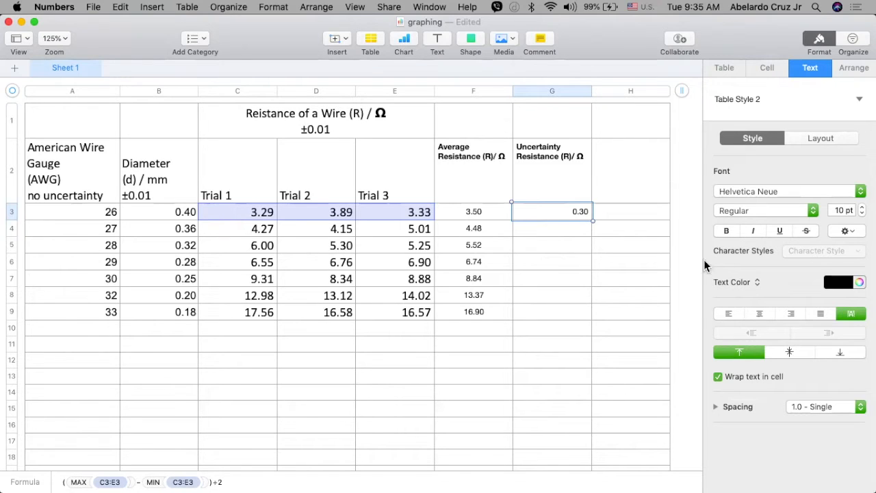
pyautogui.click(760, 314)
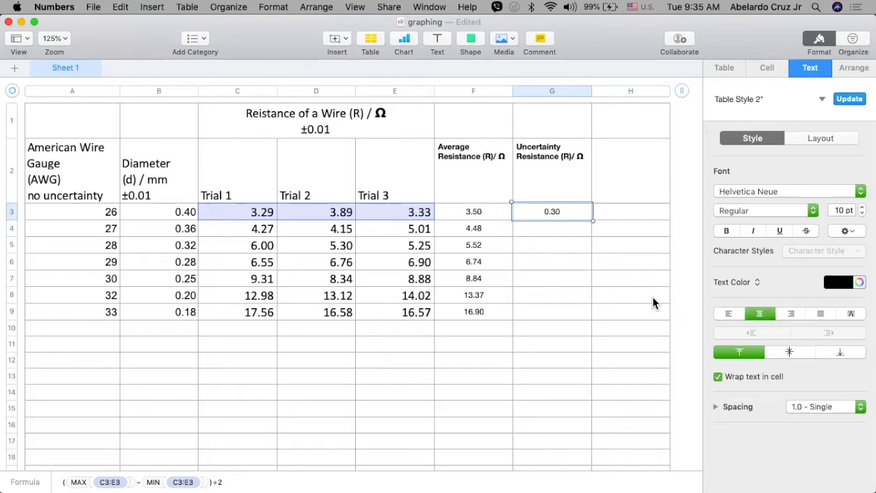
pyautogui.moveTo(552, 221); pyautogui.dragTo(551, 320)
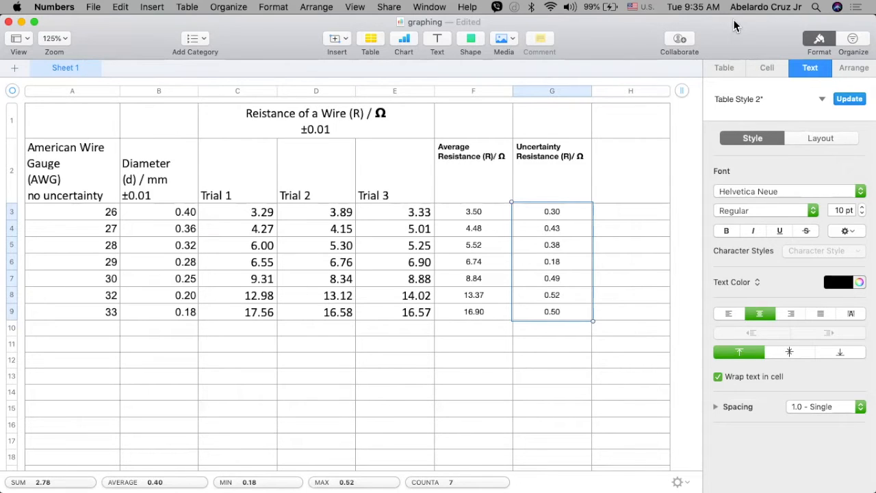
# Enter the heading "Fractional Uncertainty:" in H2 and make it bold.
pyautogui.click(630, 161)
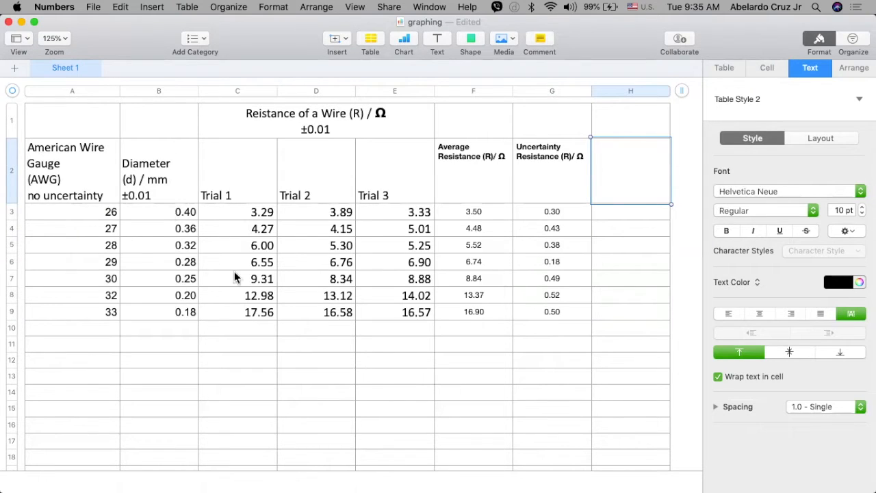
pyautogui.click(637, 186)
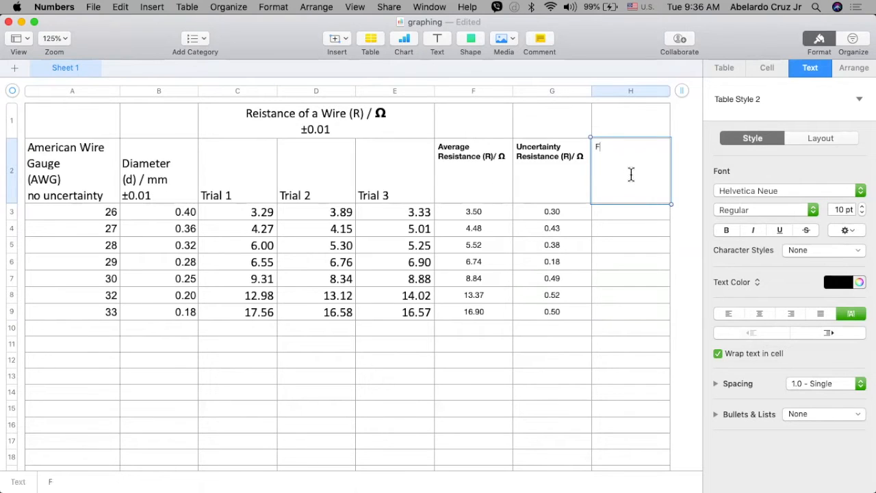
pyautogui.write('Fractional Uncertainty:')
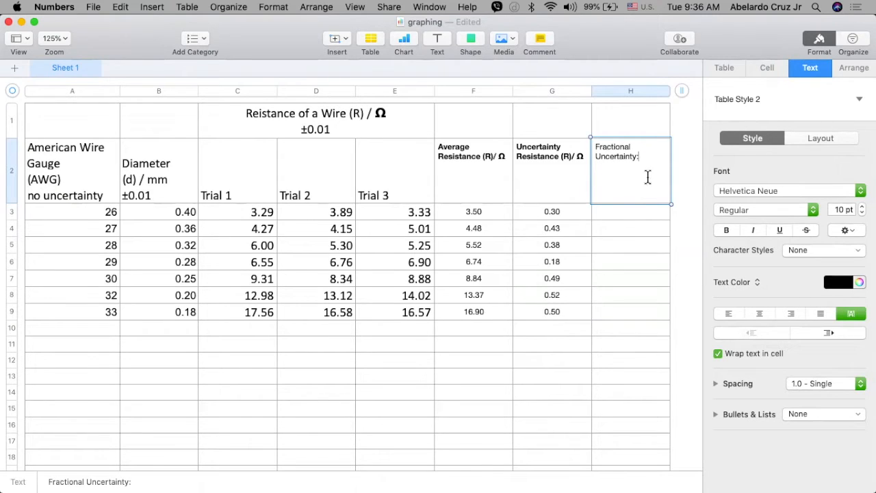
pyautogui.moveTo(643, 154); pyautogui.dragTo(595, 143)
pyautogui.press('super+b')
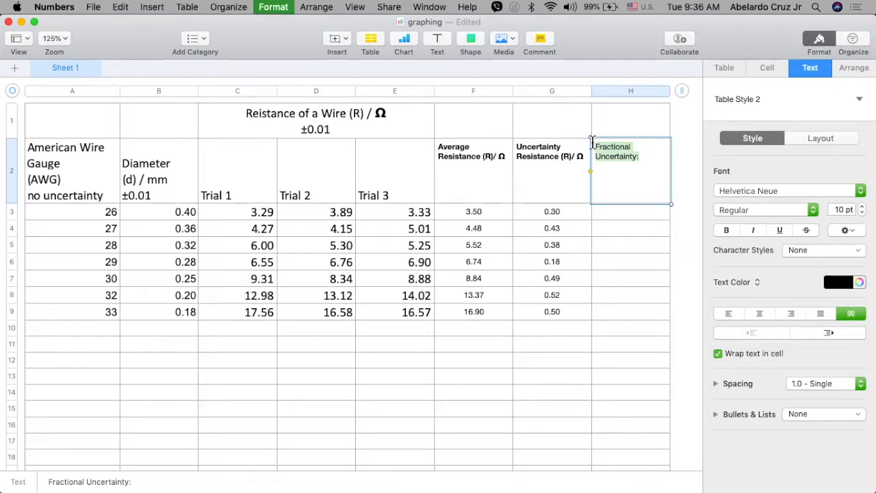
pyautogui.click(650, 156)
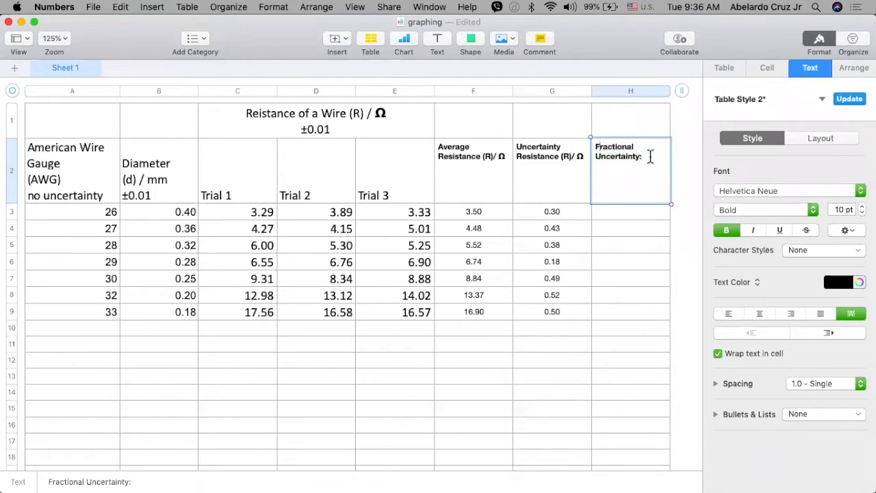
# Add the word "Diameter" to the end of the H2 heading.
pyautogui.moveTo(608, 166); pyautogui.dragTo(594, 147)
pyautogui.click(609, 157)
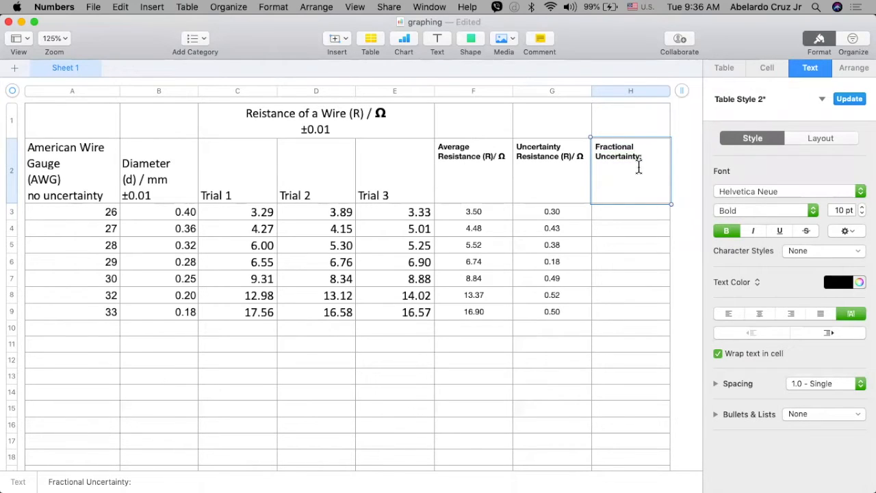
pyautogui.write('Diameter')
pyautogui.press('Return')
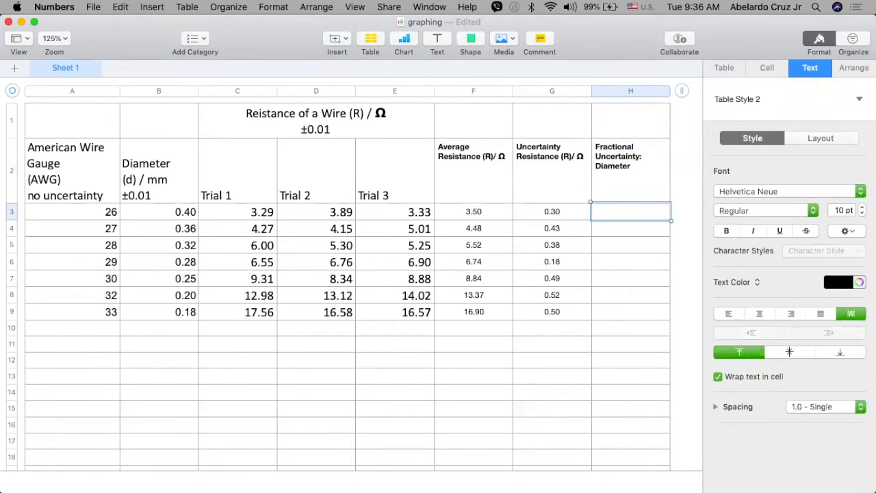
# Insert the increment symbol Δ from the Character Viewer's math symbols after "Diameter" in the H2 heading.
pyautogui.click(640, 179)
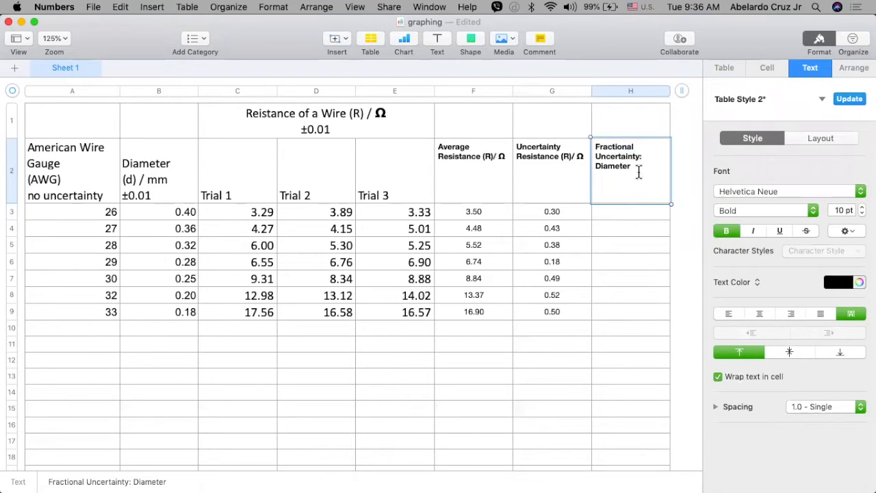
pyautogui.doubleClick(639, 173)
pyautogui.click(640, 170)
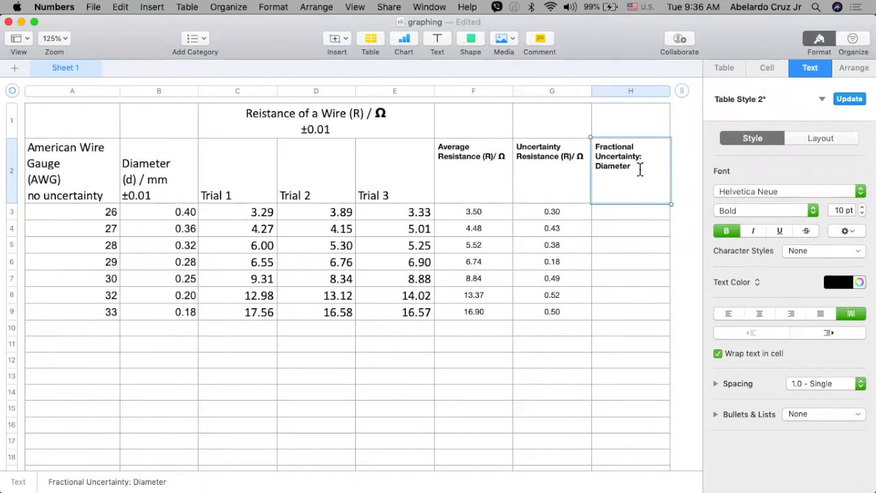
pyautogui.press('Return')
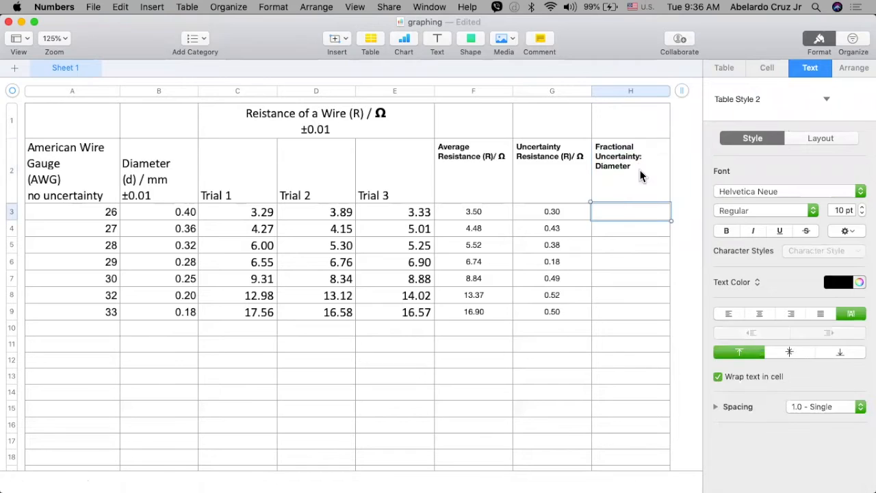
pyautogui.click(640, 172)
pyautogui.click(636, 170)
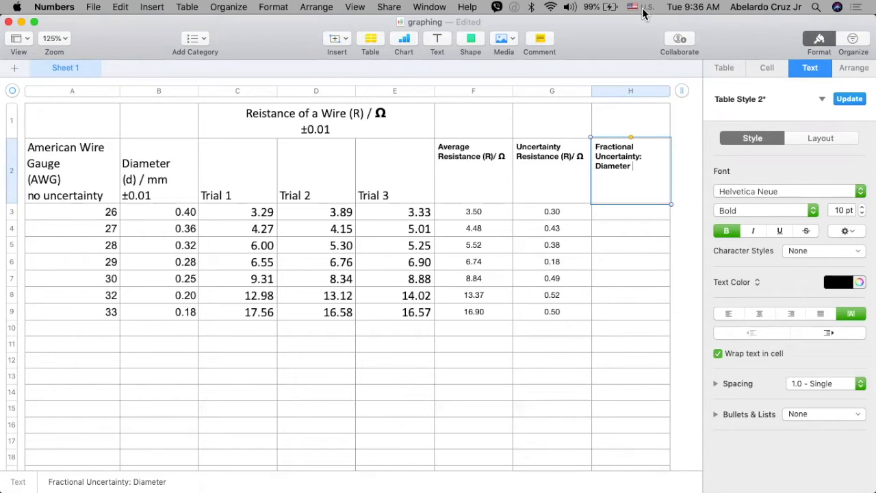
pyautogui.click(642, 8)
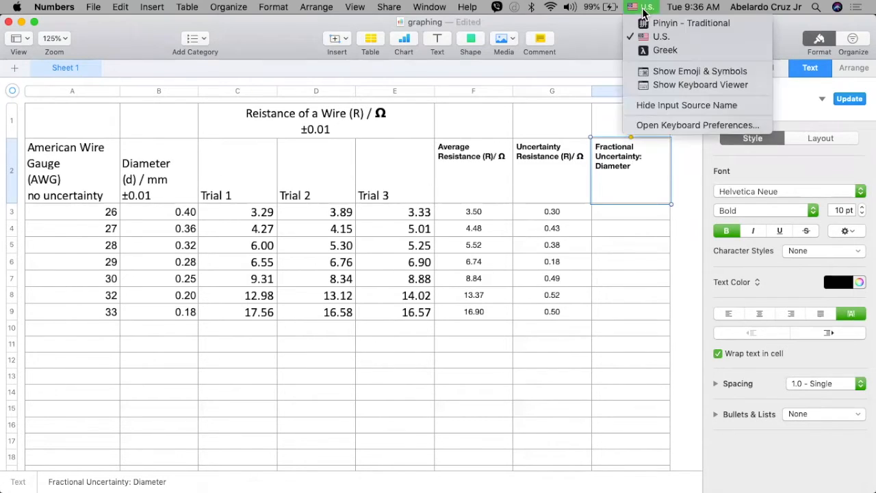
pyautogui.click(664, 71)
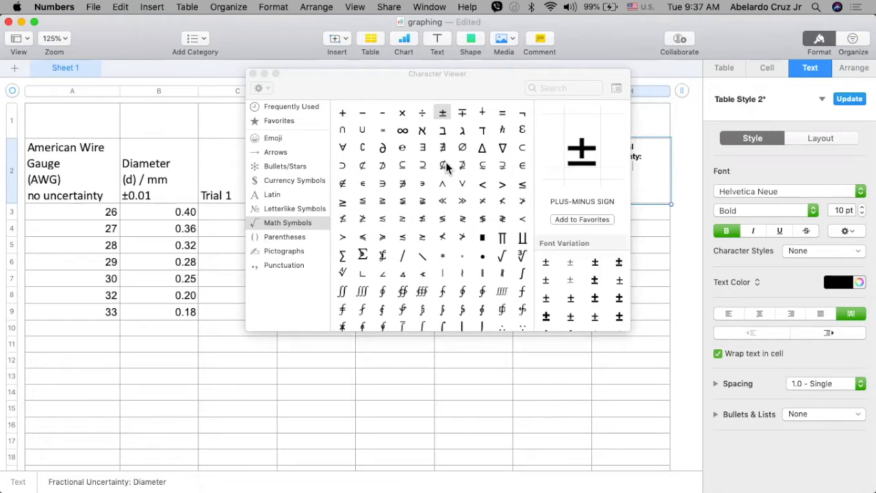
pyautogui.click(482, 149)
pyautogui.doubleClick(483, 149)
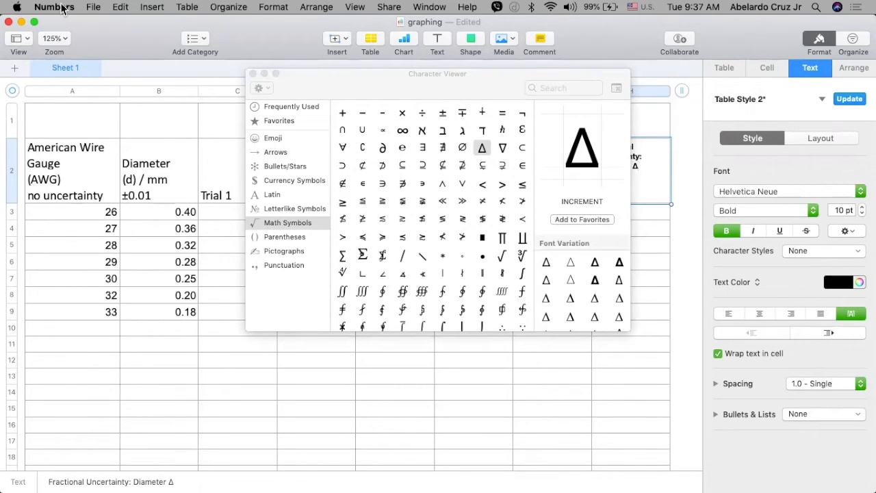
pyautogui.click(253, 74)
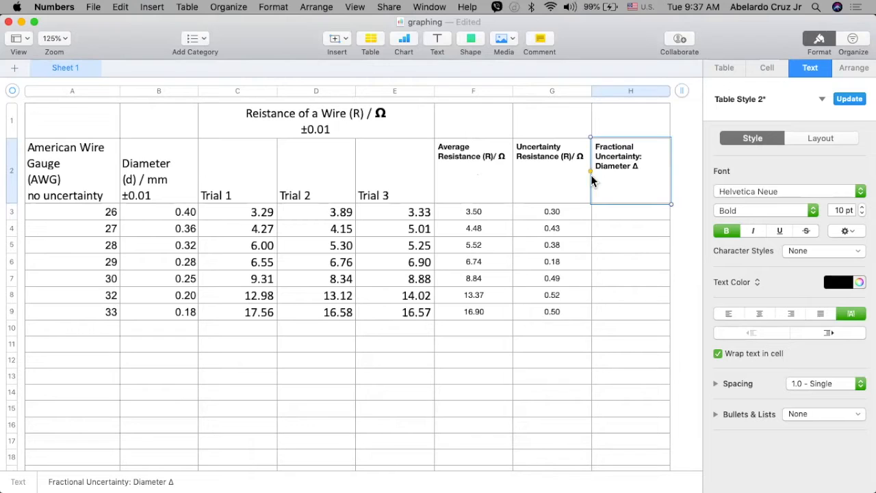
# Complete the symbol in the H2 heading so that it reads "Fractional Uncertainty: Diameter (Δd)".
pyautogui.write('D')
pyautogui.press('BackSpace')
pyautogui.write('d')
pyautogui.click(635, 177)
pyautogui.write('(Δd)')
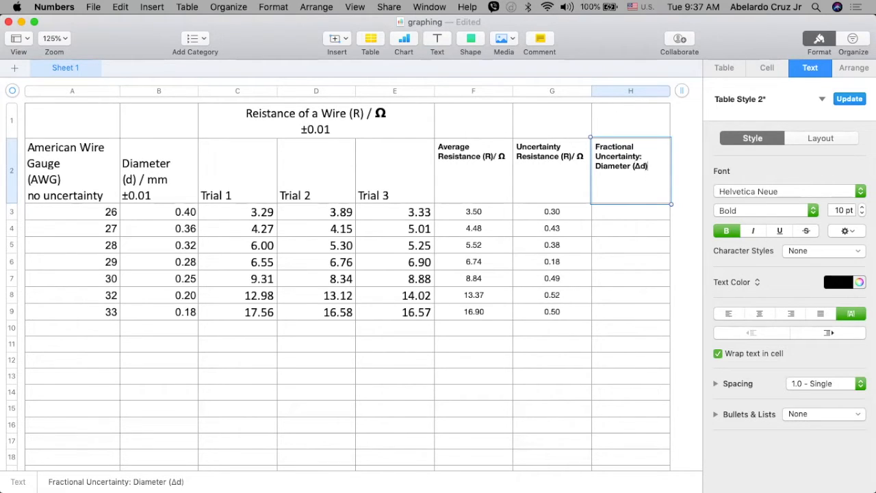
# Enter a formula in H3 that divides the 0.01 diameter uncertainty by the wire diameter, 0.01÷B3.
pyautogui.click(628, 215)
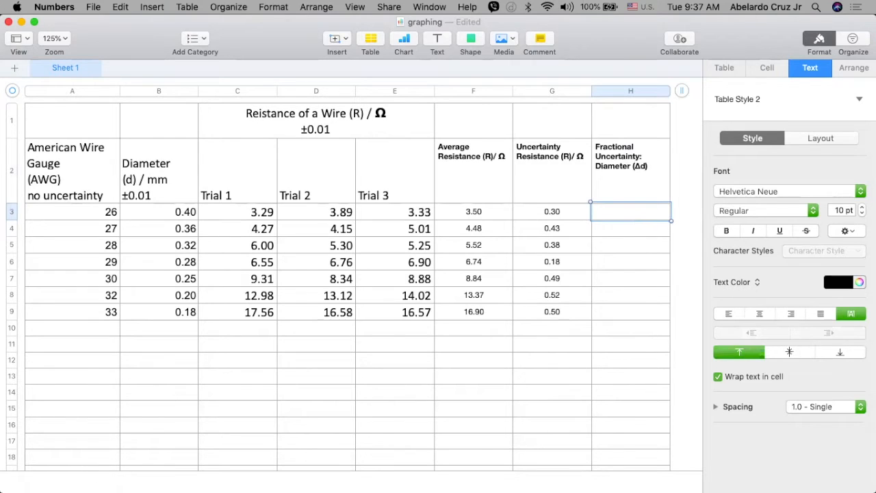
pyautogui.write('=')
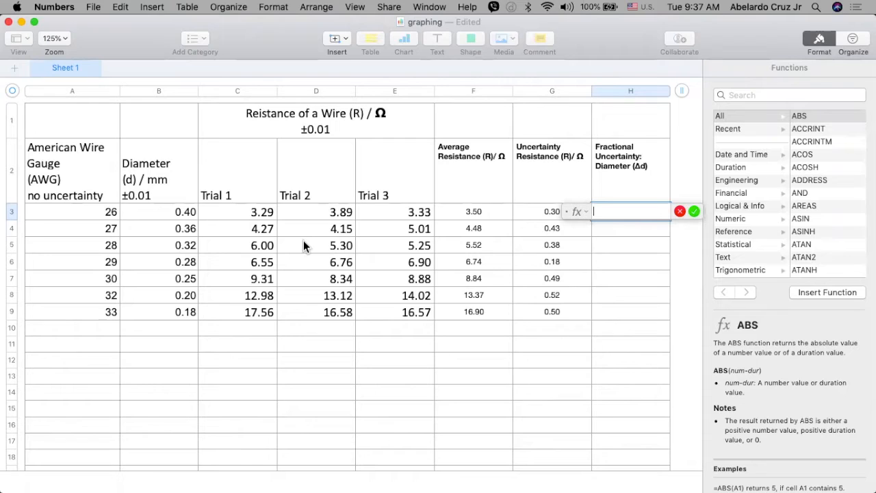
pyautogui.write('0.01')
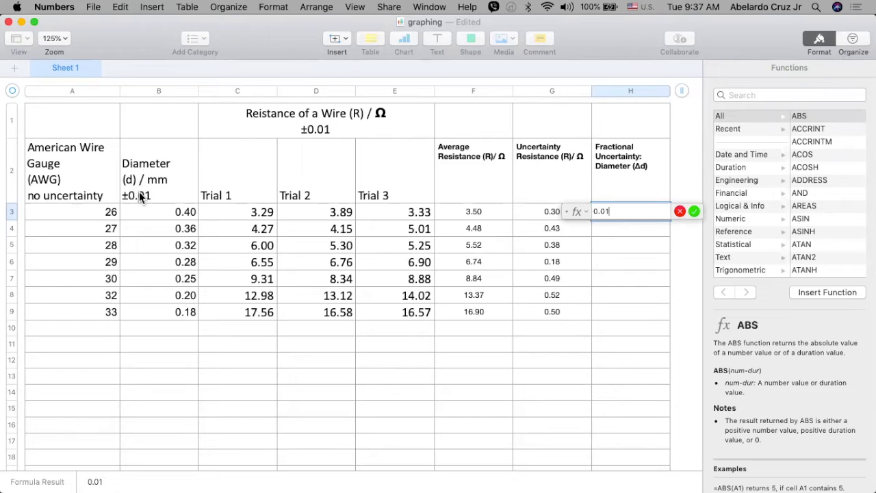
pyautogui.write('/')
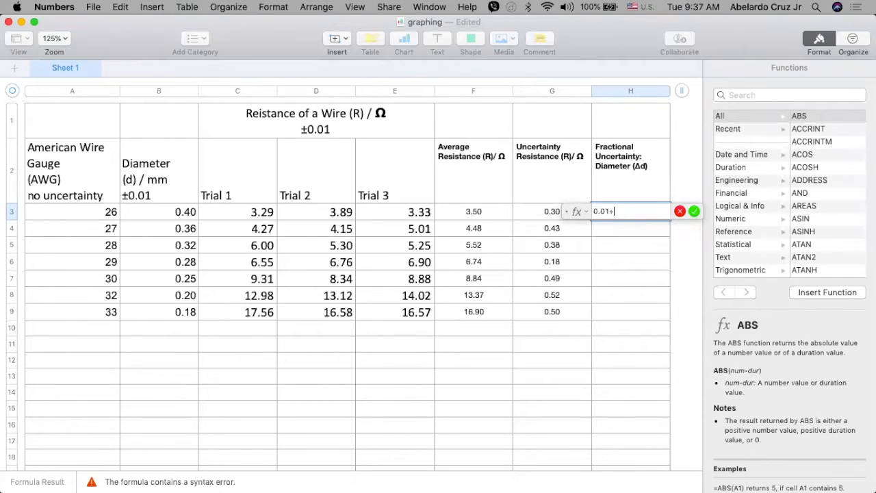
pyautogui.click(164, 219)
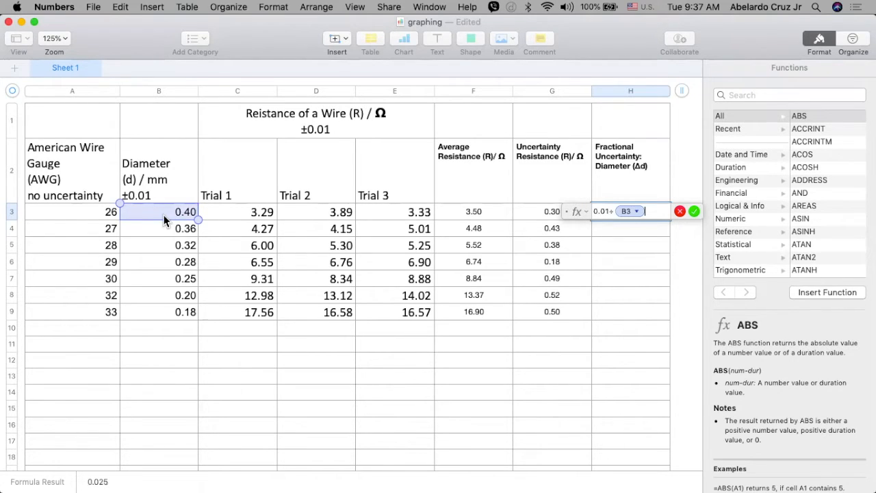
pyautogui.click(693, 212)
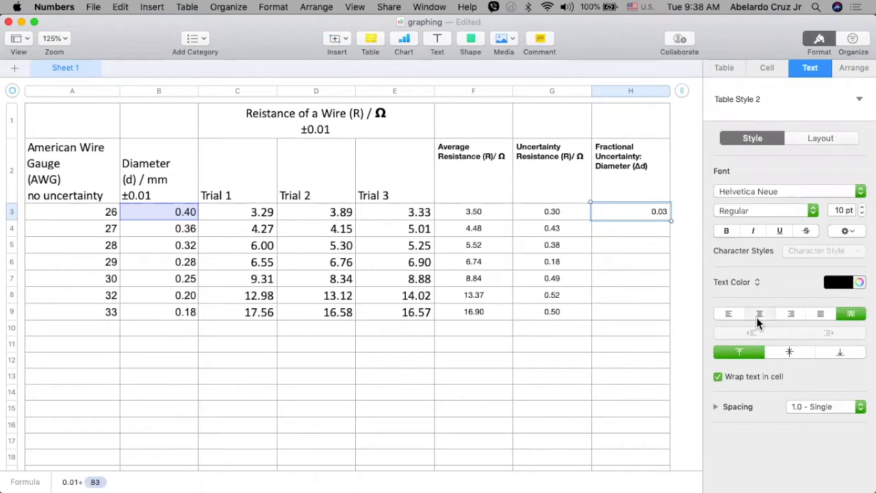
# Center the fractional uncertainty in H3 and fill its formula down through H9.
pyautogui.click(758, 317)
pyautogui.moveTo(669, 220)
pyautogui.mouseDown()
pyautogui.moveTo(658, 282)
pyautogui.moveTo(664, 215)
pyautogui.mouseUp()
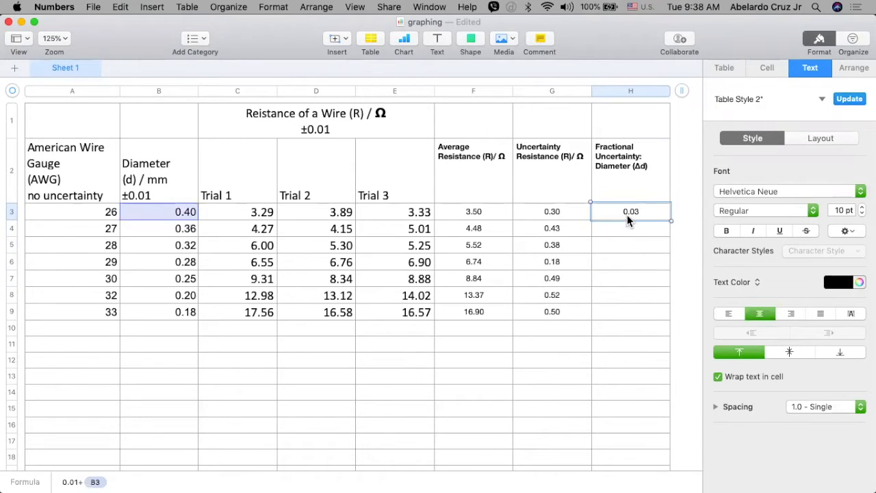
pyautogui.moveTo(631, 219); pyautogui.dragTo(624, 317)
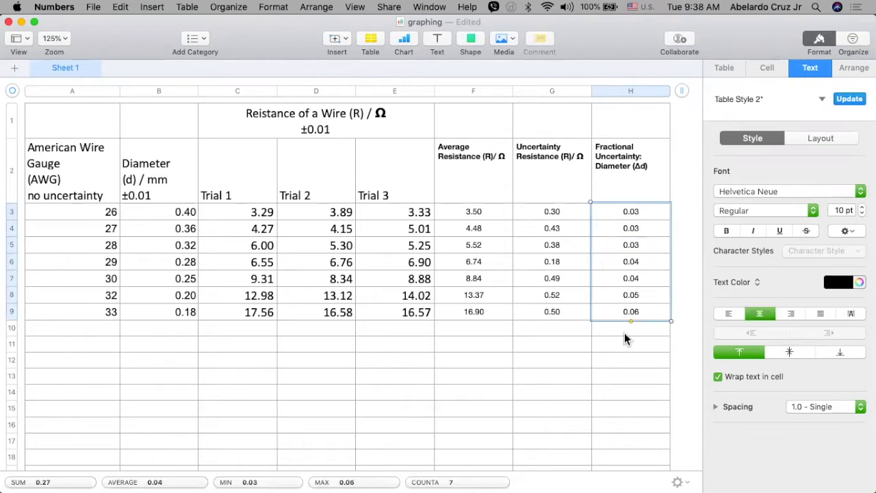
pyautogui.click(624, 336)
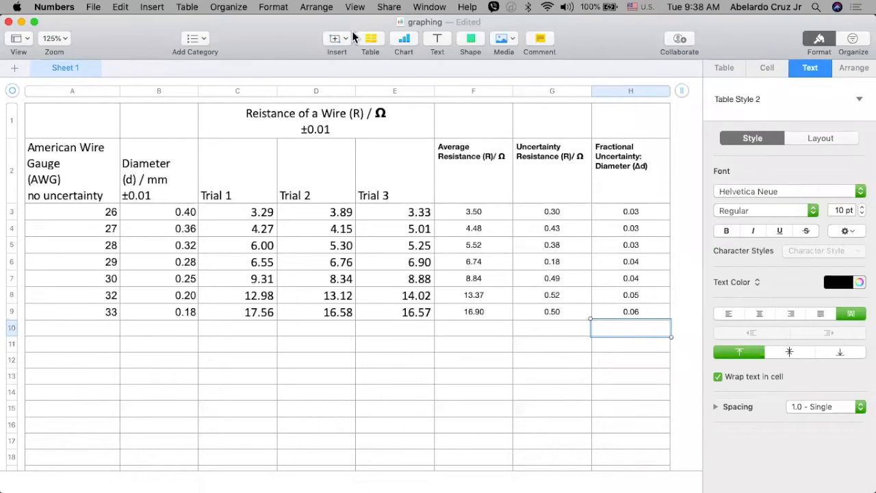
# Insert a 2D Scatter chart from the diameters in B3:B9 and the average resistances in F3:F9.
pyautogui.click(163, 215)
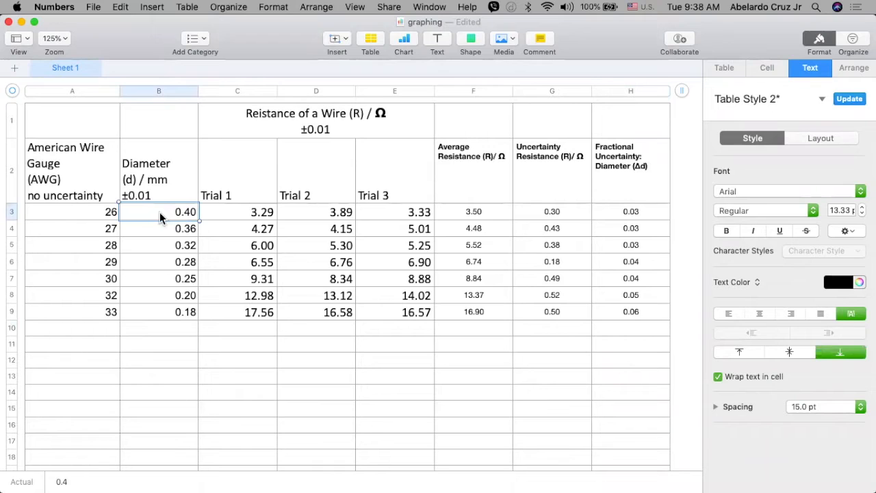
pyautogui.click(155, 211)
pyautogui.moveTo(156, 211); pyautogui.dragTo(152, 316)
pyautogui.click(152, 244)
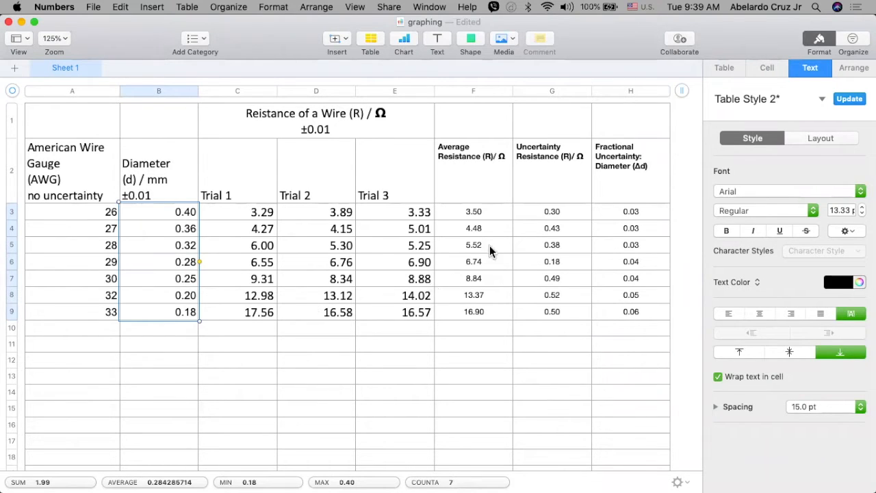
pyautogui.moveTo(479, 211); pyautogui.dragTo(483, 306)
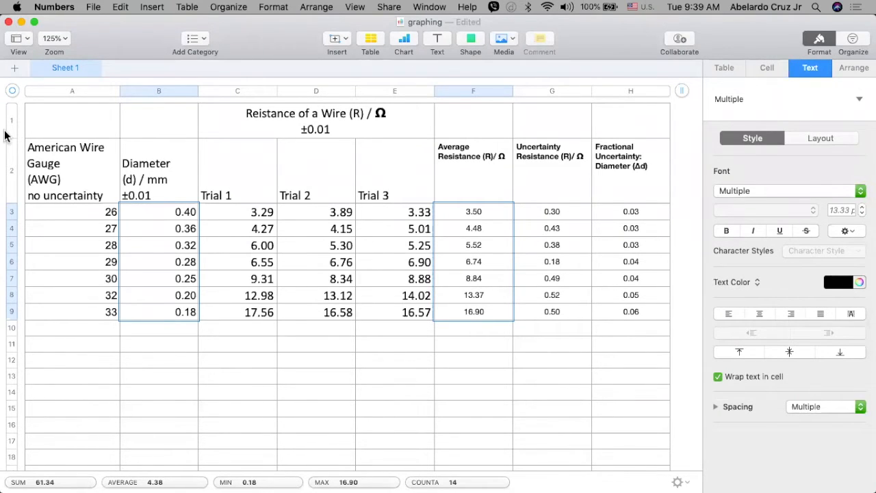
pyautogui.click(151, 8)
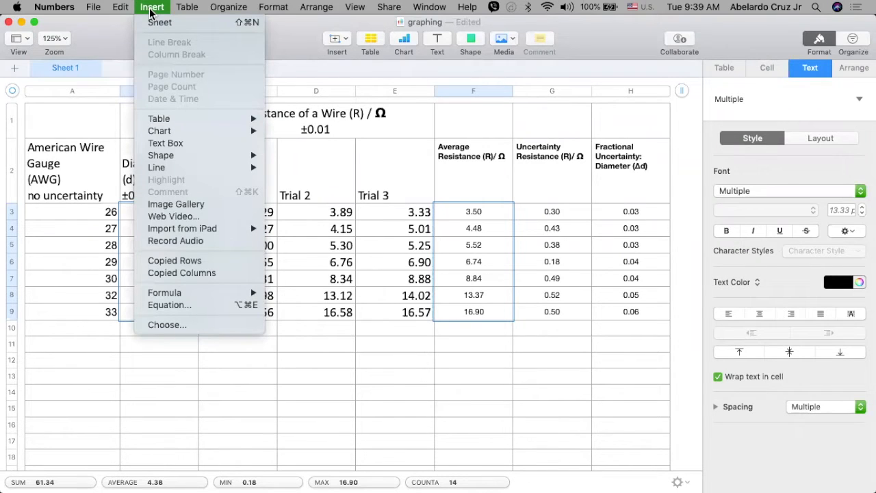
pyautogui.moveTo(190, 132)
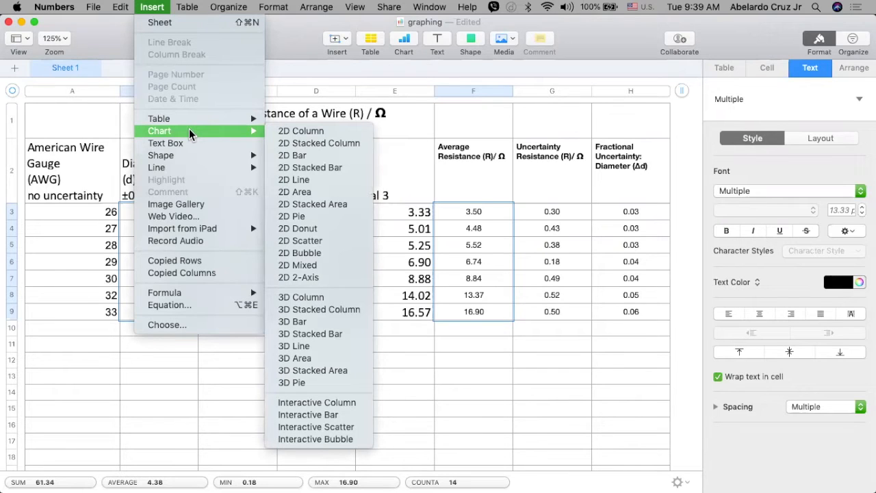
pyautogui.click(316, 242)
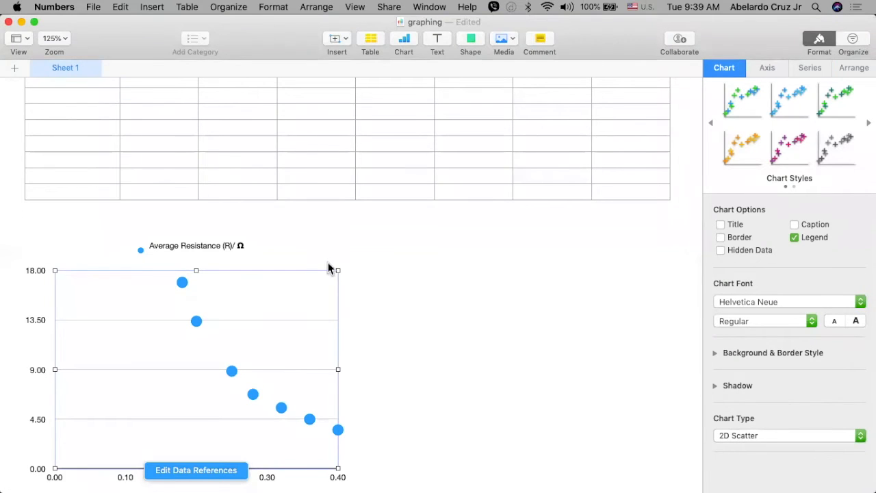
# Examine the new scatter chart together with the data table above it.
pyautogui.scroll(2, 328, 267)
pyautogui.scroll(-3, 328, 268)
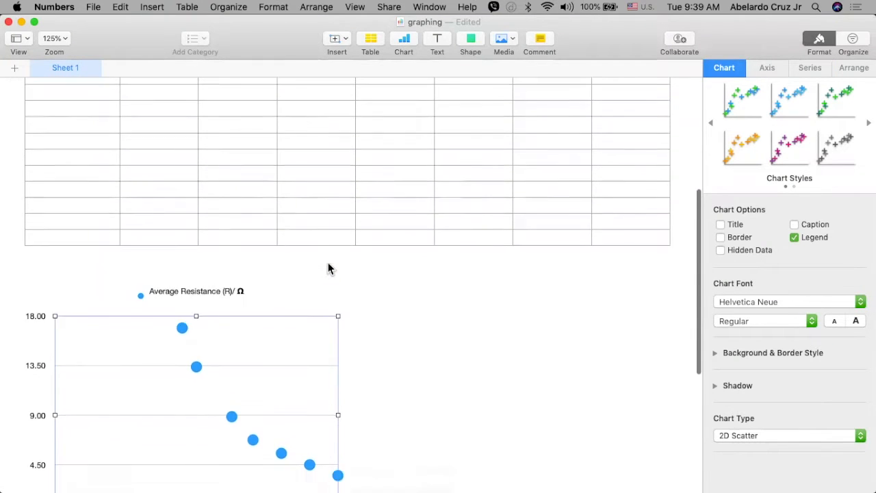
pyautogui.scroll(5, 328, 268)
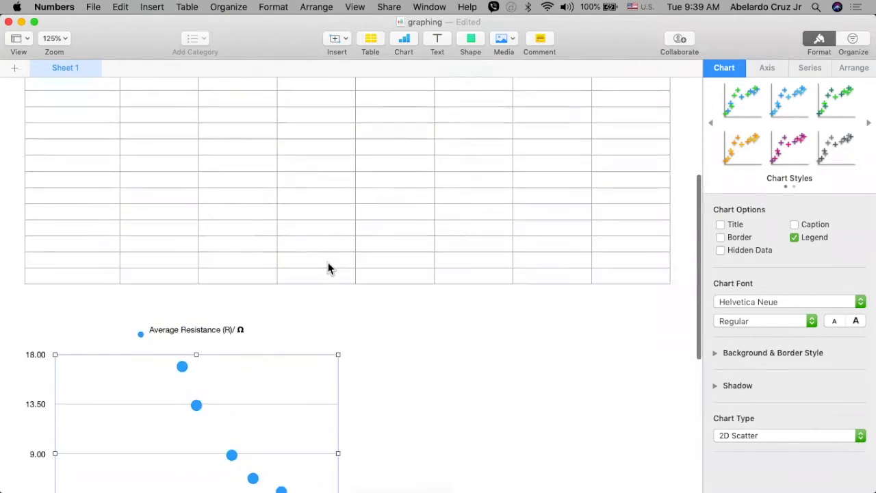
pyautogui.scroll(-4, 327, 268)
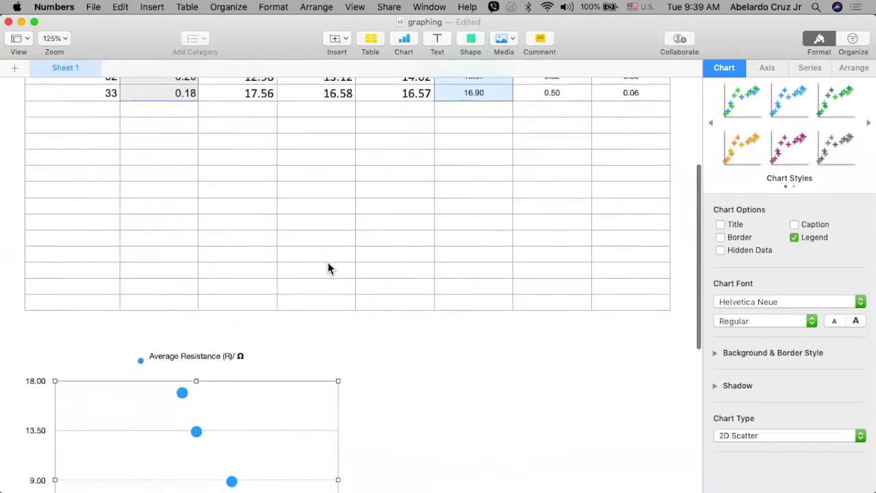
pyautogui.scroll(-5, 326, 268)
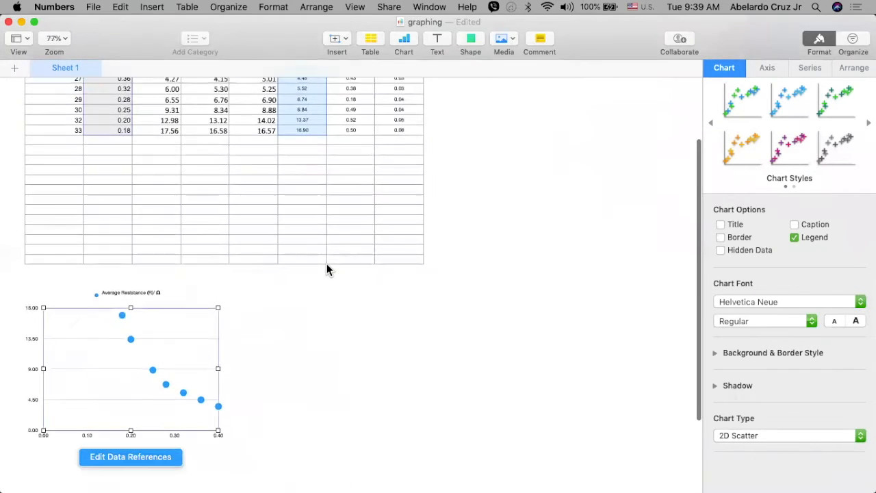
pyautogui.scroll(2, 326, 281)
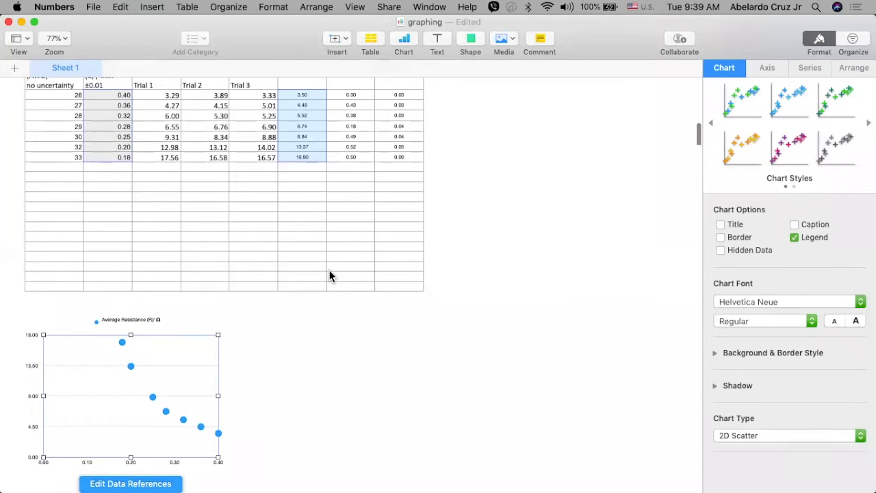
pyautogui.scroll(2, 180, 355)
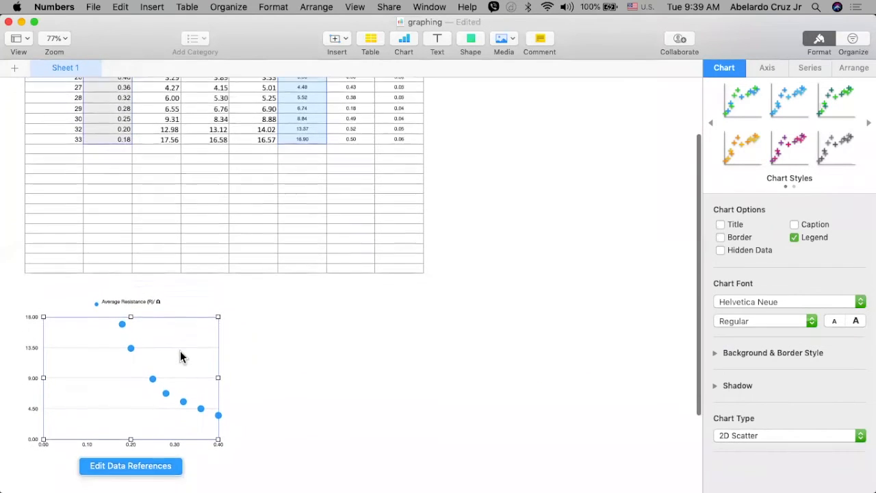
pyautogui.scroll(5, 181, 356)
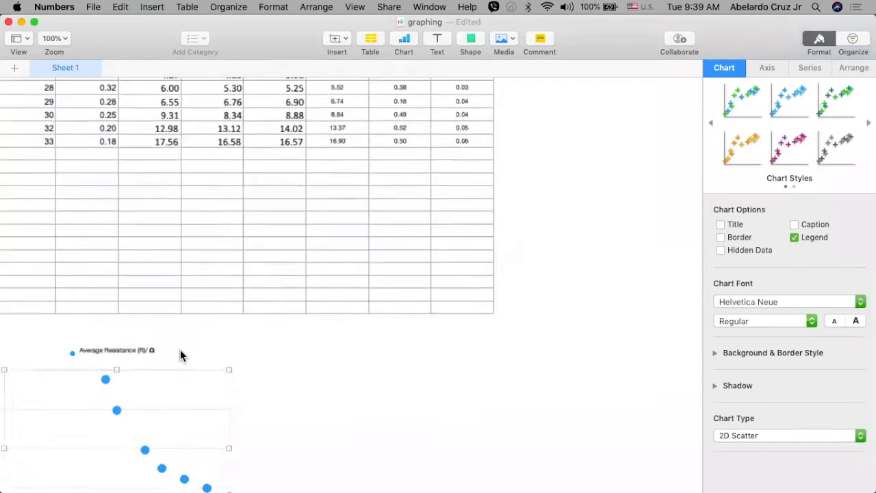
pyautogui.scroll(-5, 180, 354)
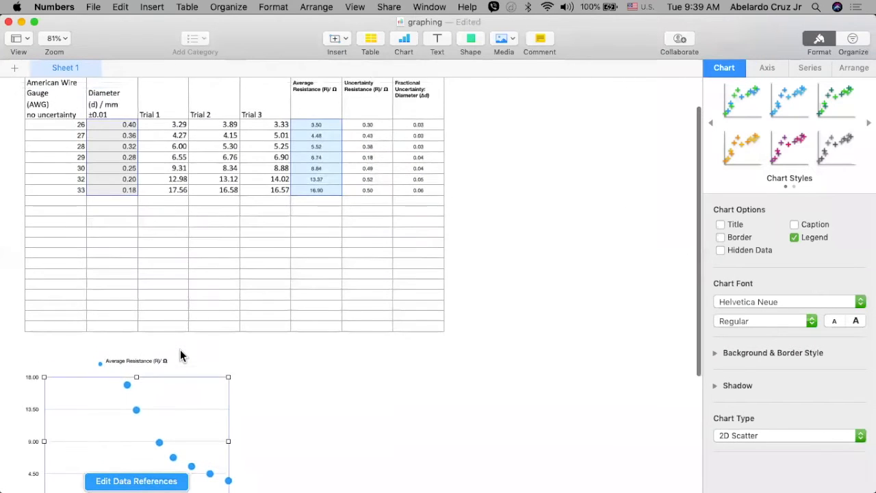
pyautogui.scroll(-2, 180, 354)
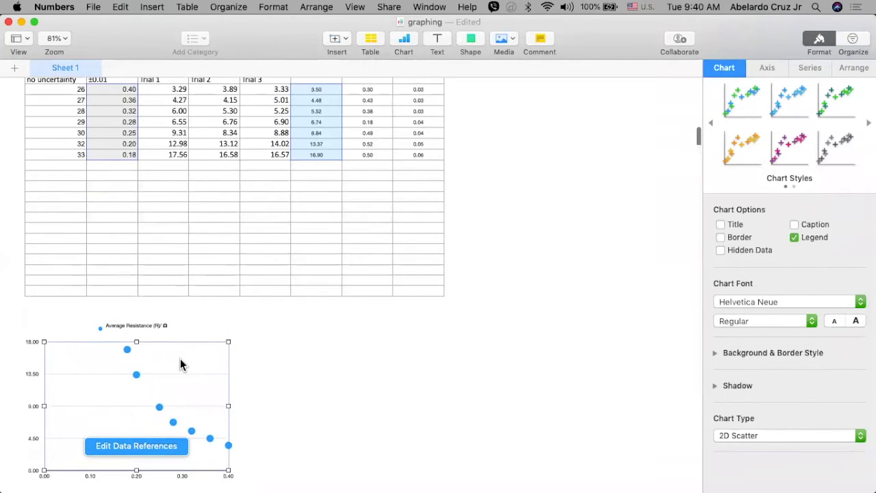
pyautogui.scroll(-1, 181, 364)
pyautogui.scroll(1, 179, 364)
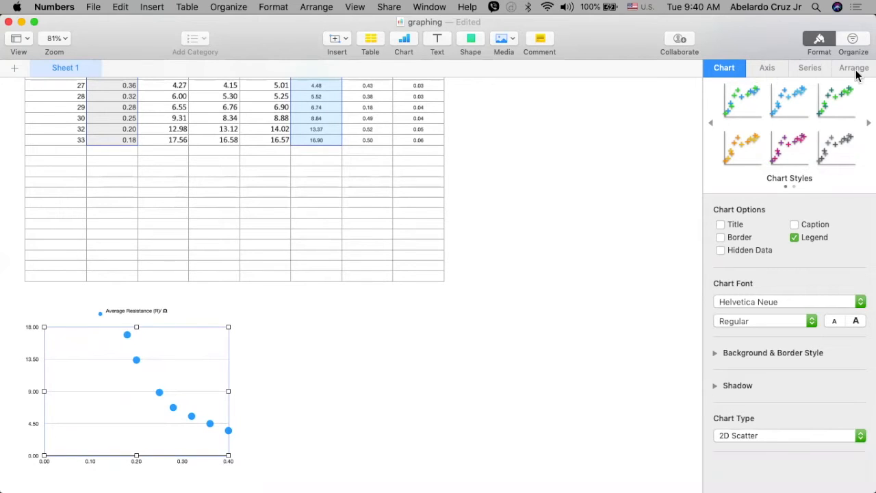
# Change the data symbols of the average resistance series to ×.
pyautogui.click(814, 72)
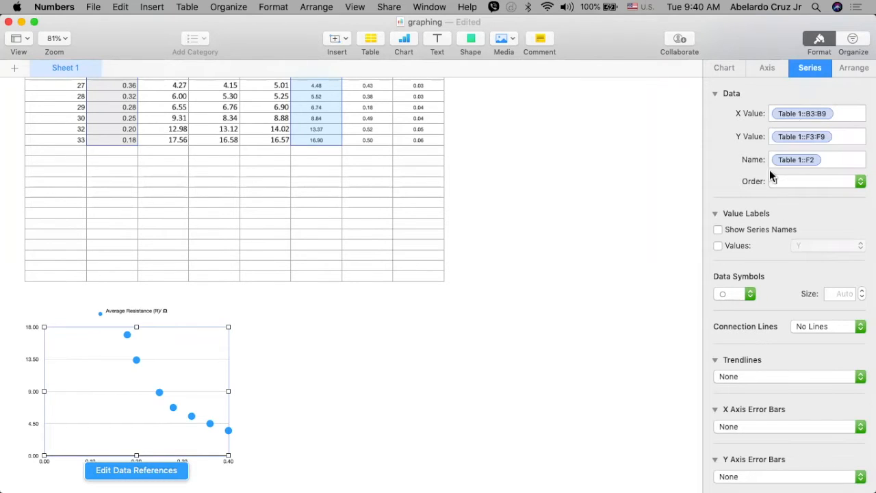
pyautogui.click(733, 301)
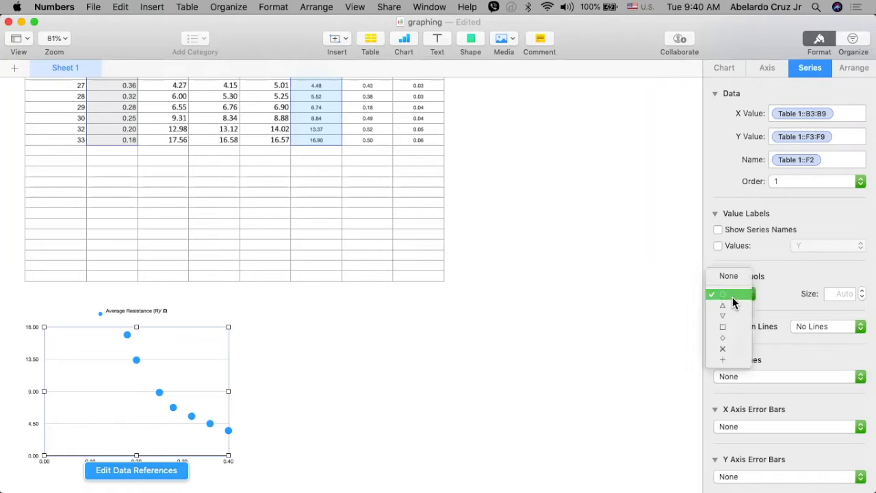
pyautogui.click(729, 354)
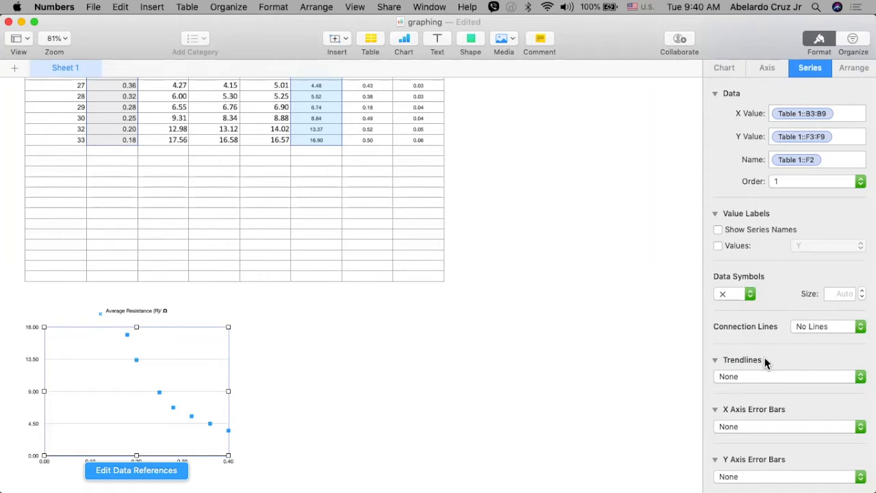
# Add a Power trendline to the average resistance series, keeping the connection lines set to No Lines.
pyautogui.scroll(-2, 760, 375)
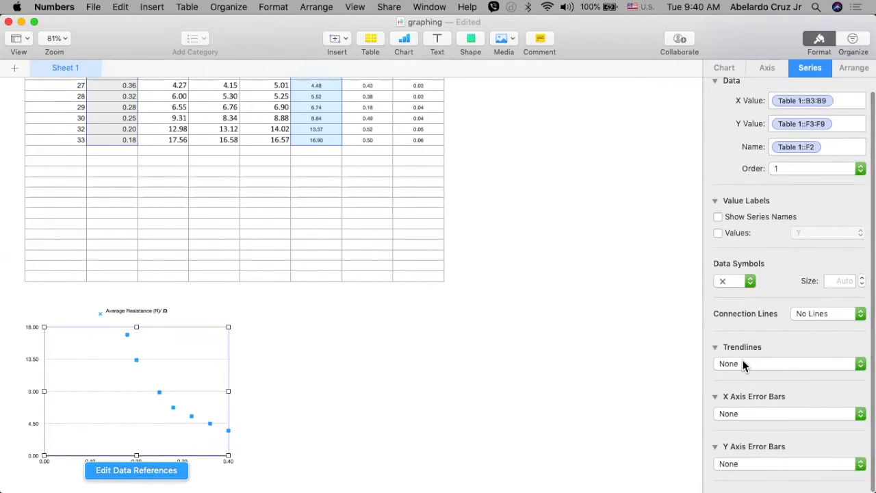
pyautogui.click(742, 360)
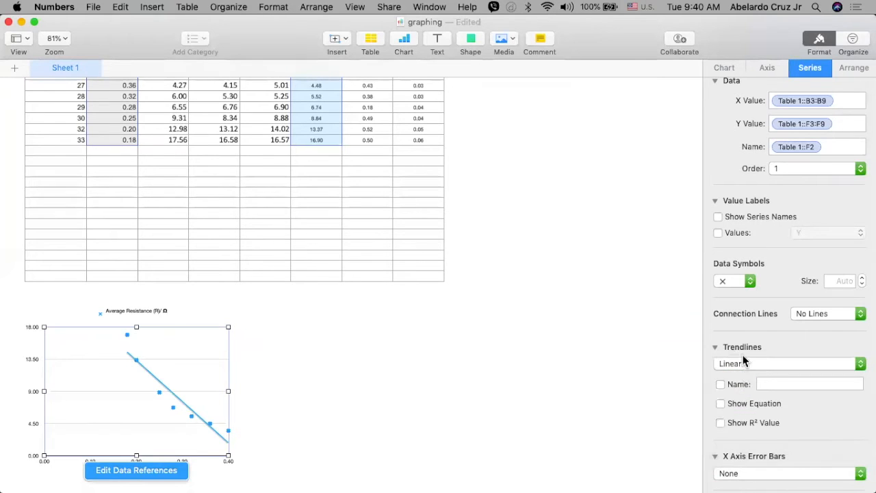
pyautogui.click(744, 362)
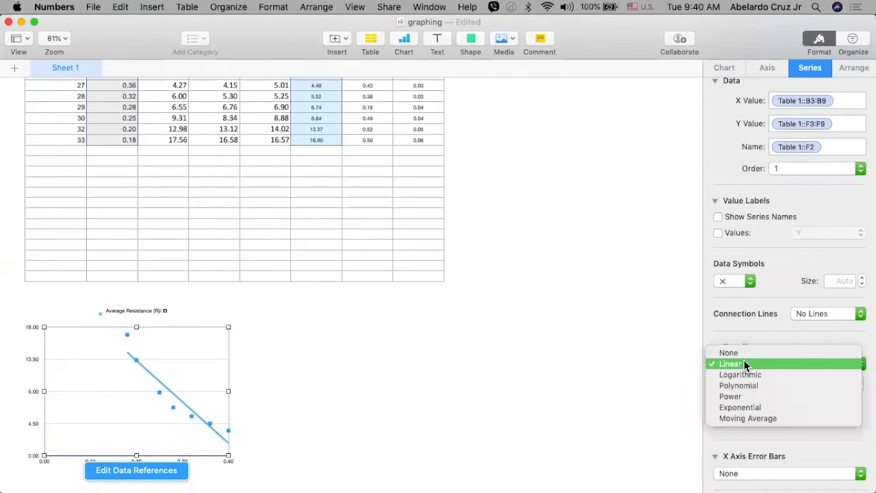
pyautogui.click(746, 396)
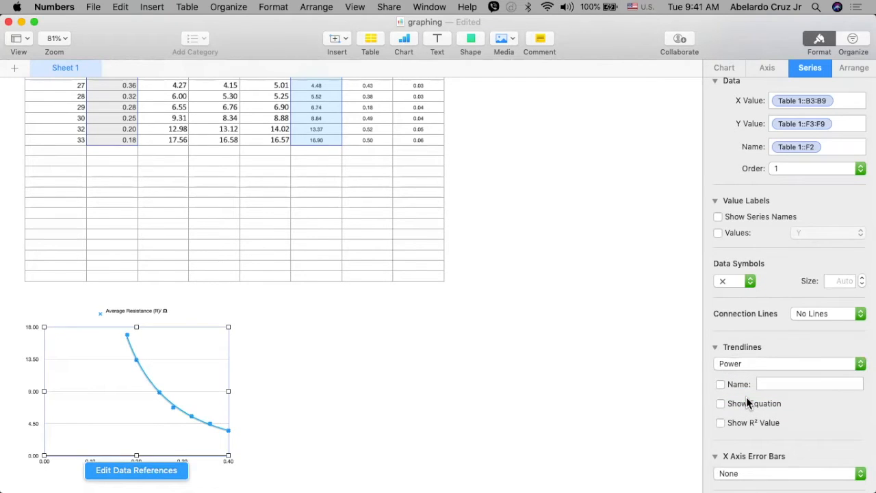
pyautogui.click(828, 318)
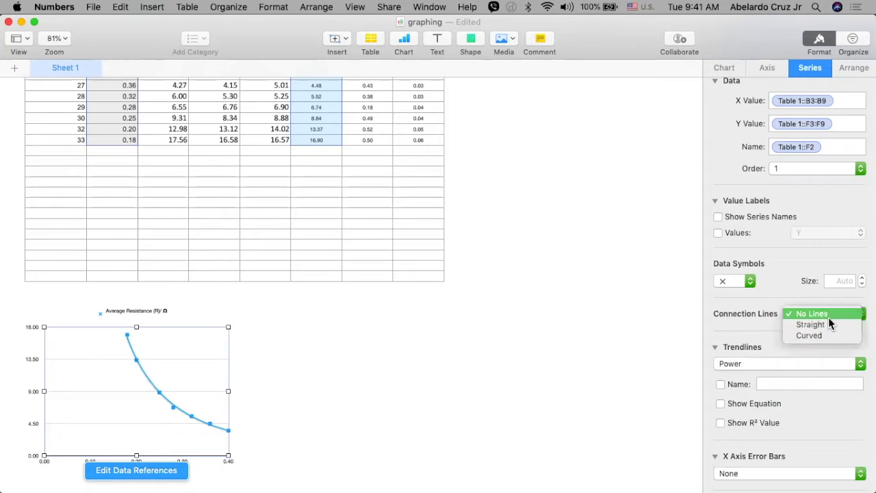
pyautogui.click(803, 292)
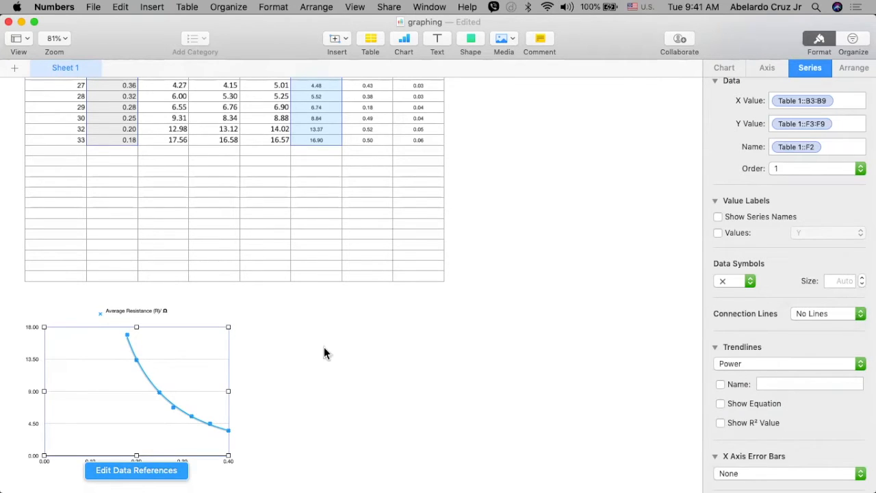
# Try a data symbol size of 3 for the series and return the size to Auto.
pyautogui.click(860, 282)
pyautogui.click(861, 283)
pyautogui.click(861, 278)
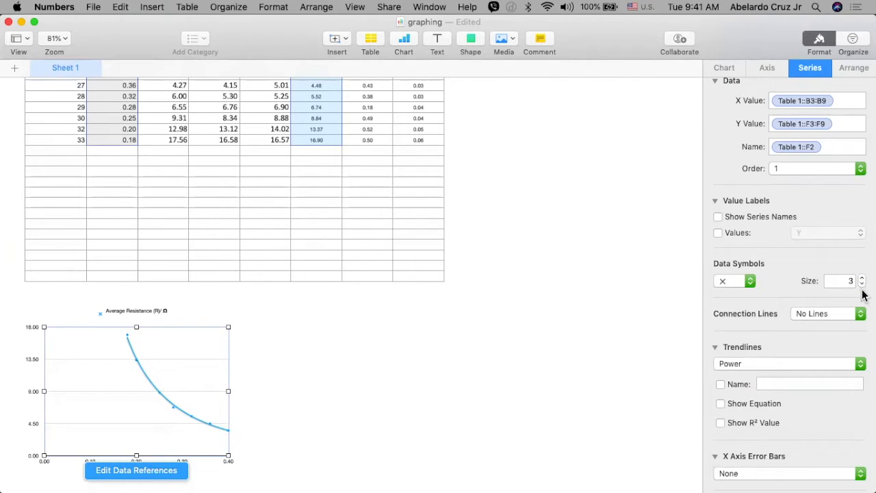
pyautogui.click(862, 284)
pyautogui.click(861, 278)
pyautogui.click(862, 286)
# Show the Power trendline's equation on the chart and enlarge its text to 14 pt.
pyautogui.scroll(-3, 816, 354)
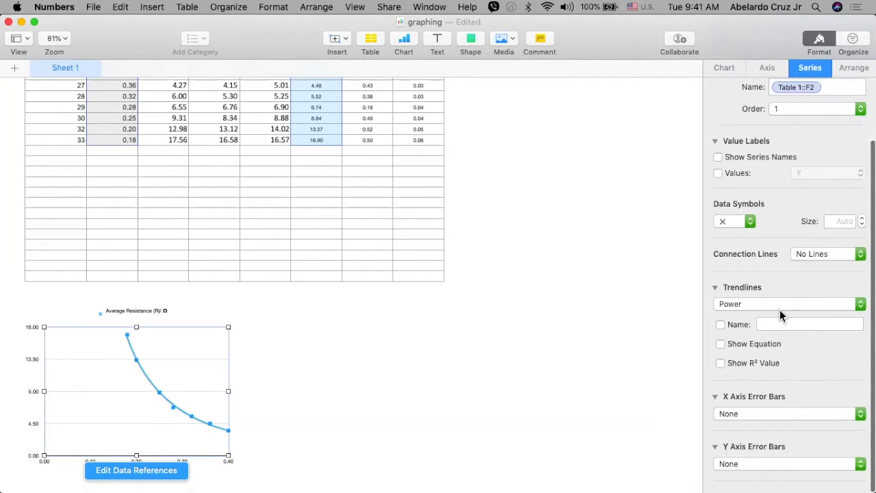
pyautogui.click(720, 344)
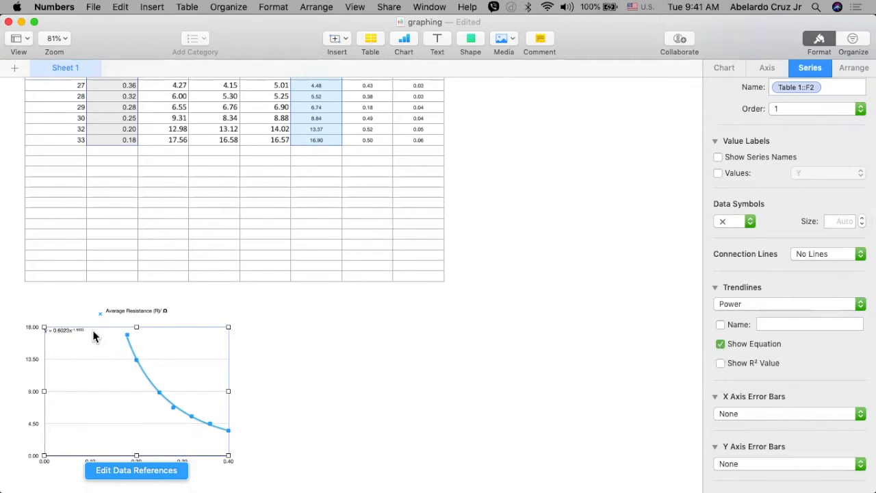
pyautogui.click(74, 331)
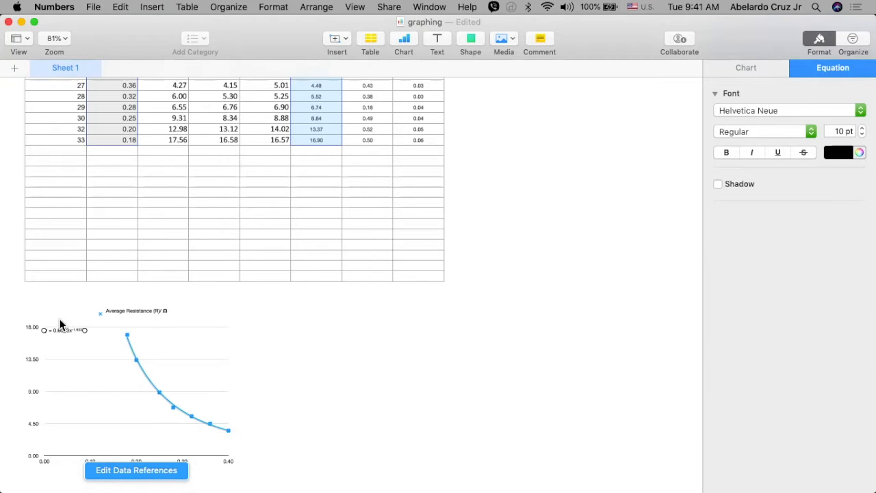
pyautogui.click(862, 128)
pyautogui.click(862, 128)
pyautogui.click(862, 129)
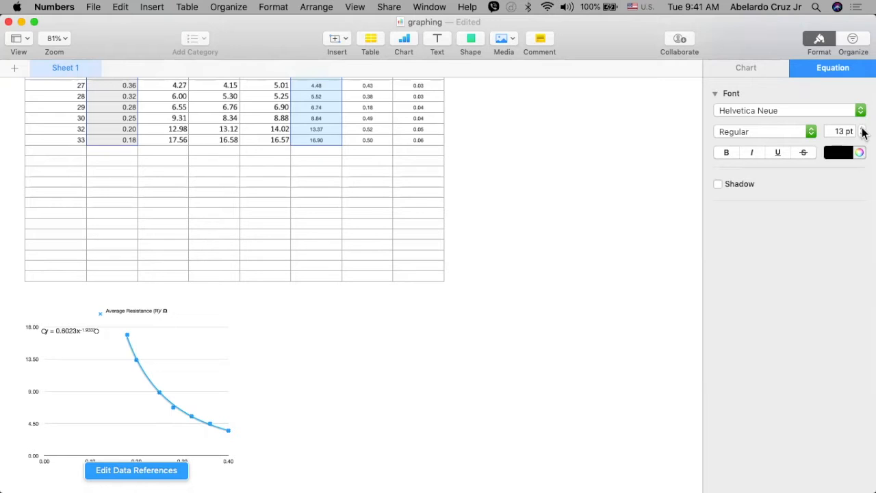
pyautogui.click(862, 129)
# Color the trendline equation's text dark blue.
pyautogui.click(846, 154)
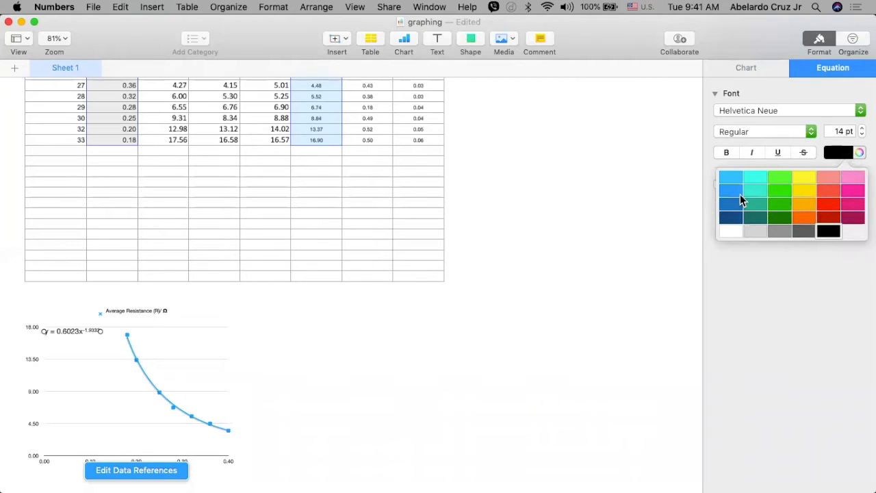
pyautogui.click(738, 195)
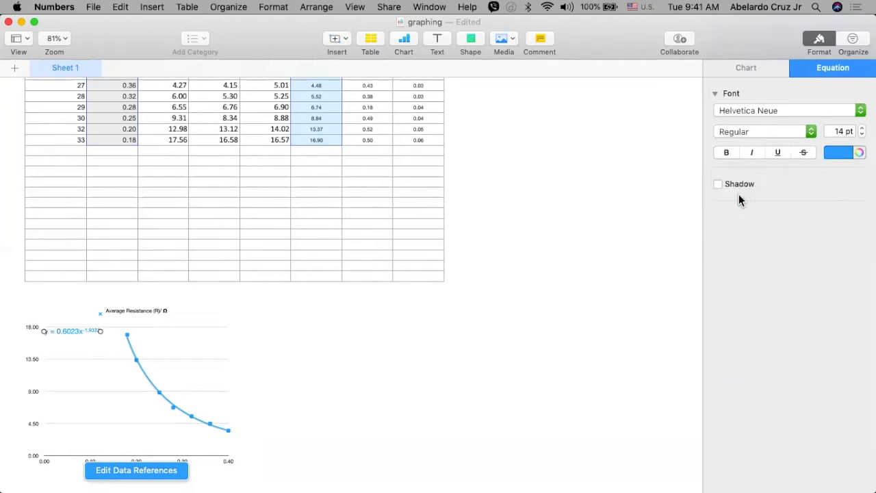
pyautogui.click(836, 153)
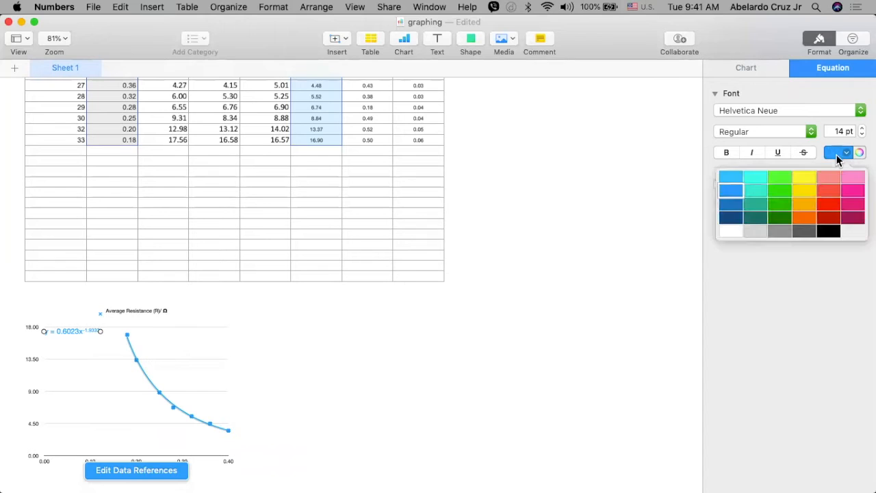
pyautogui.click(729, 216)
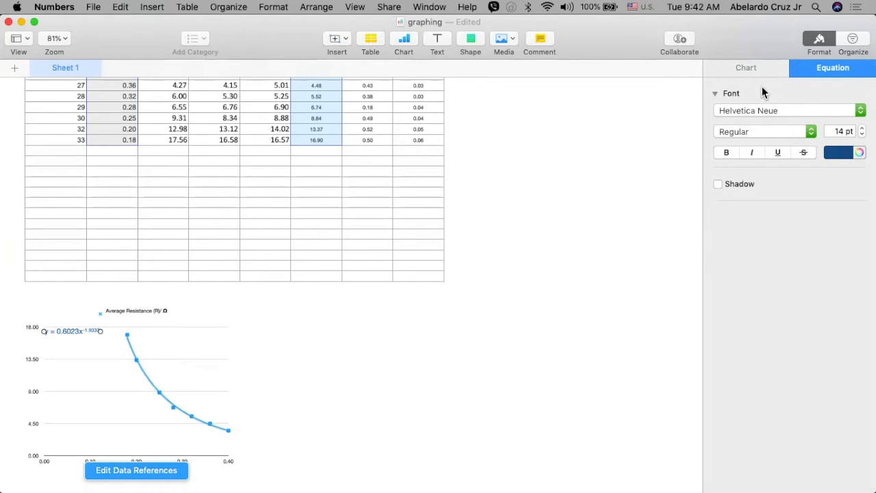
# Change the Power trendline's stroke to a dashed line.
pyautogui.click(151, 385)
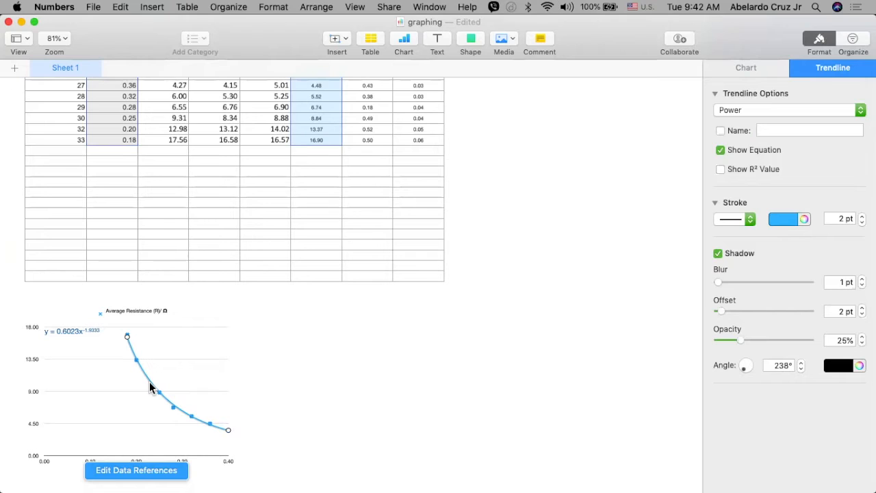
pyautogui.click(739, 221)
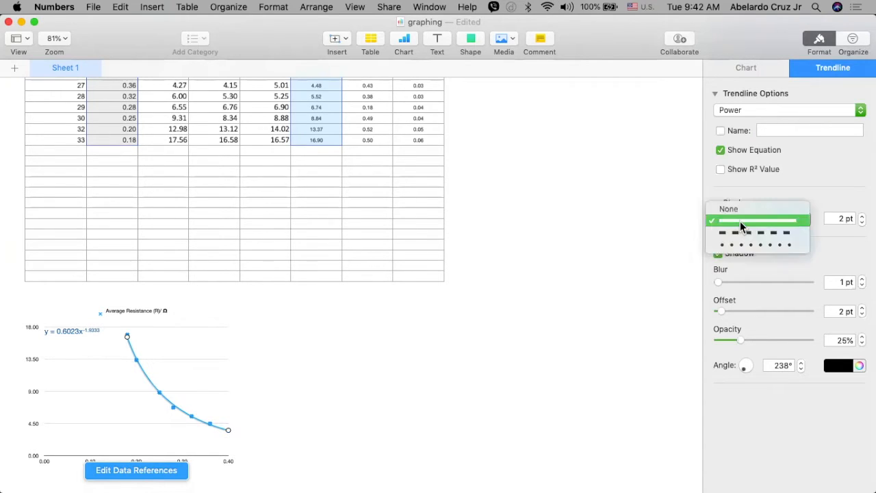
pyautogui.click(741, 233)
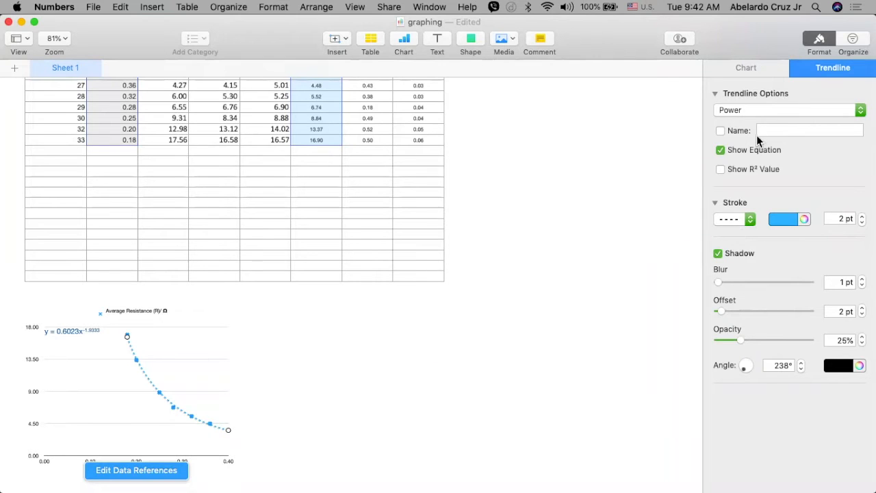
pyautogui.click(743, 72)
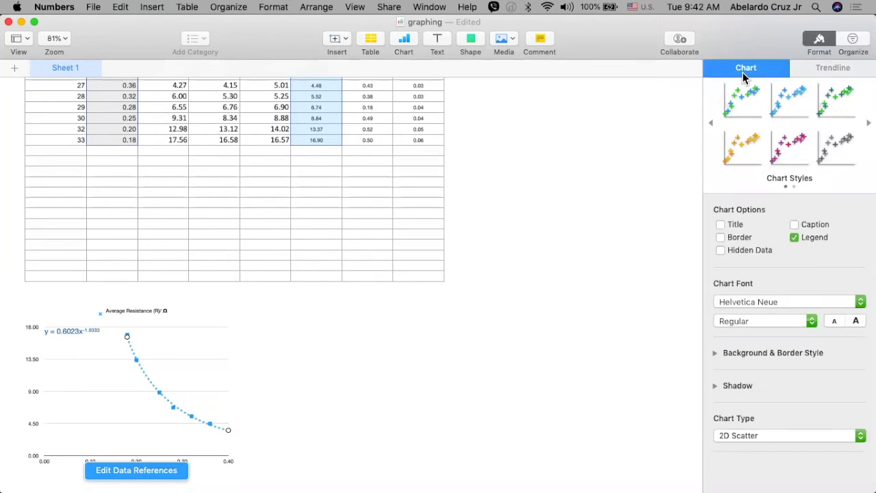
pyautogui.click(832, 69)
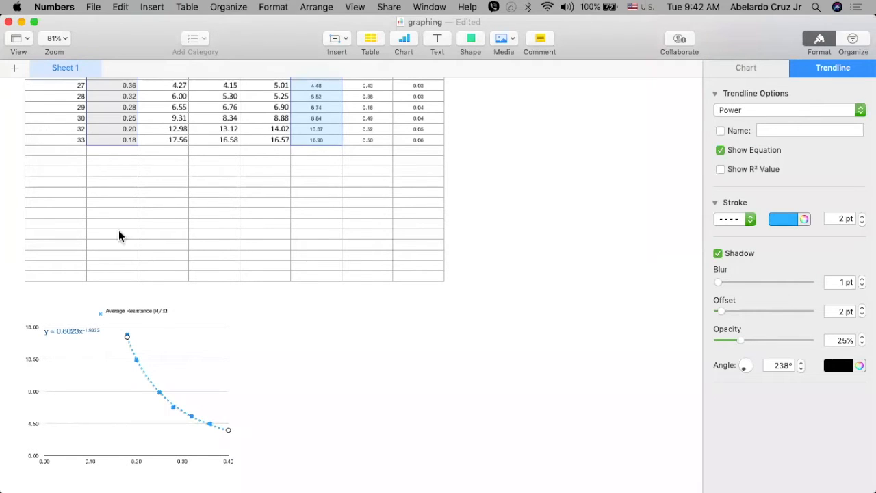
# Add Positive and Negative X axis error bars to the average resistance series.
pyautogui.click(139, 366)
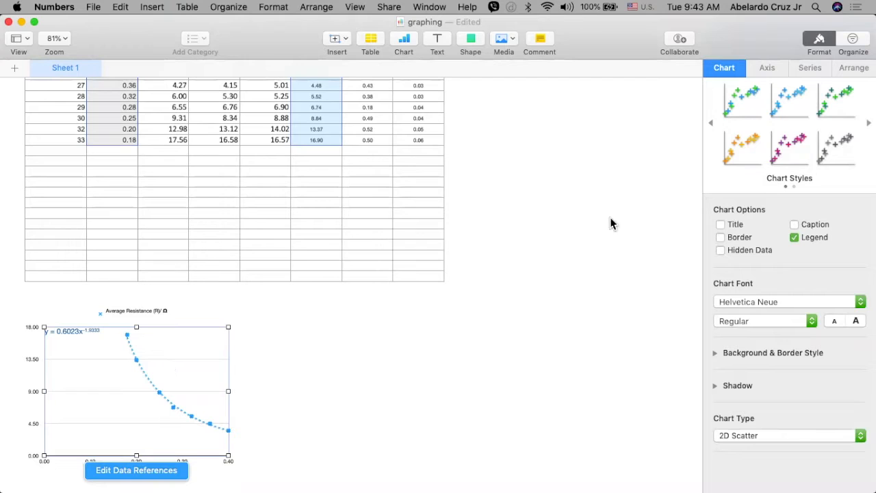
pyautogui.click(813, 70)
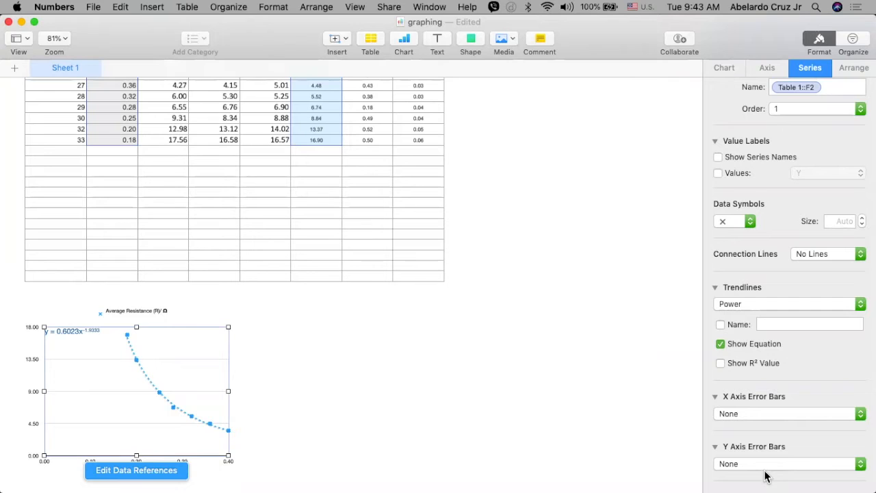
pyautogui.click(744, 415)
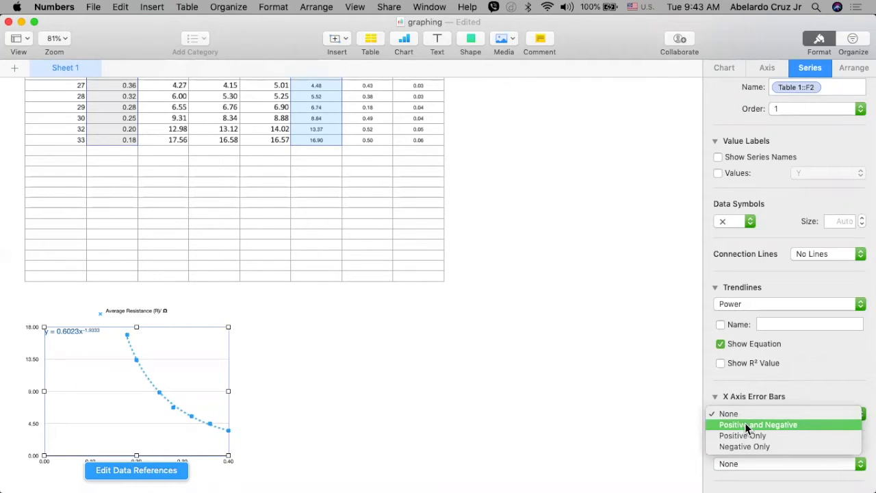
pyautogui.click(744, 424)
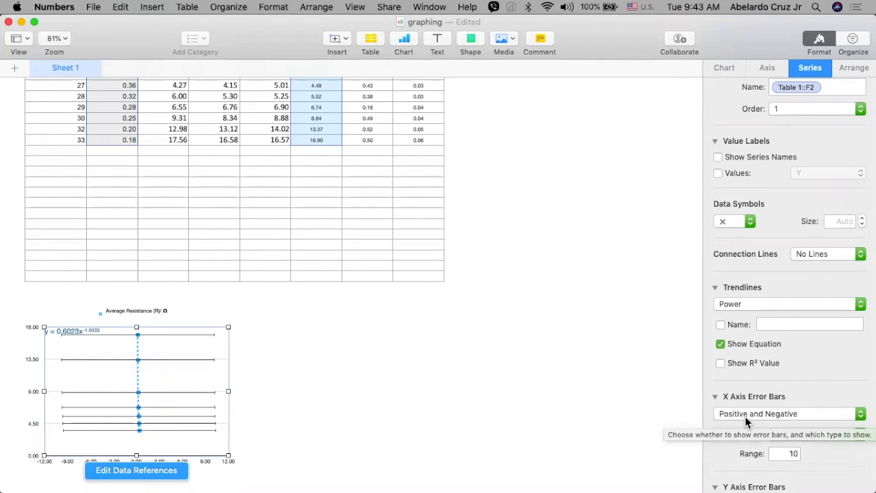
# Set the X axis error bars to a Fixed Value range of 0.01, matching the diameter uncertainty in the table heading.
pyautogui.scroll(-2, 745, 416)
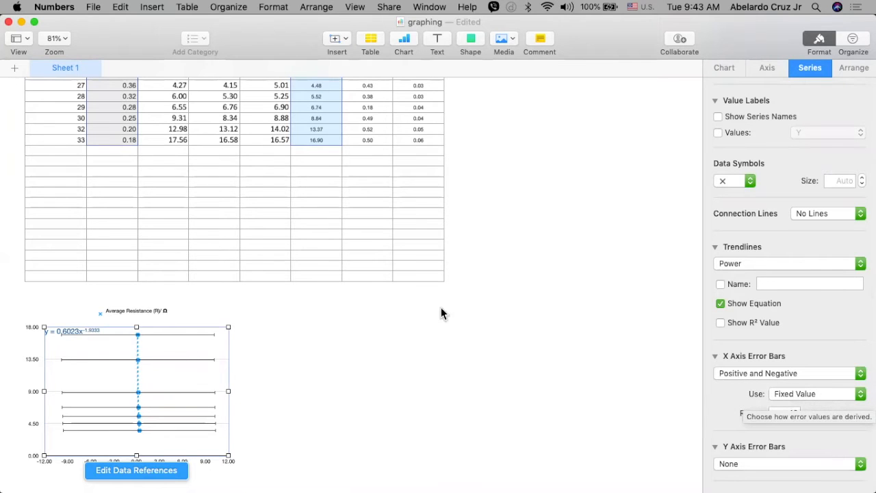
pyautogui.scroll(5, 393, 296)
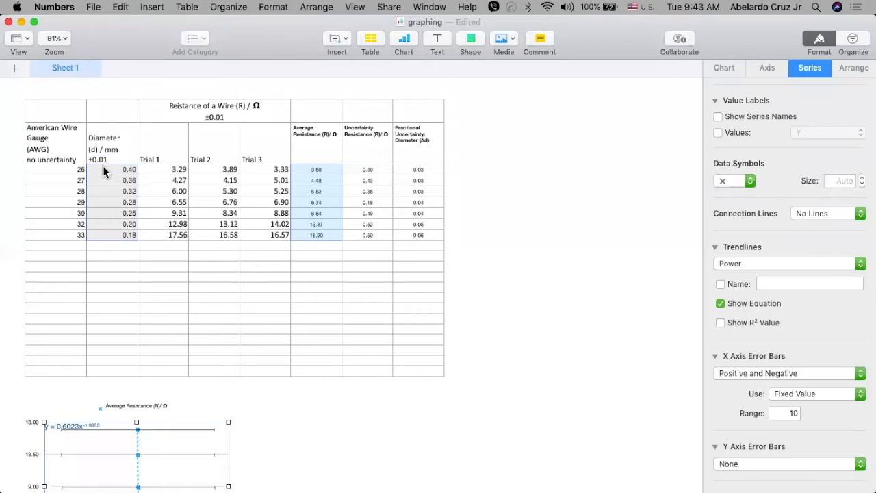
pyautogui.click(790, 413)
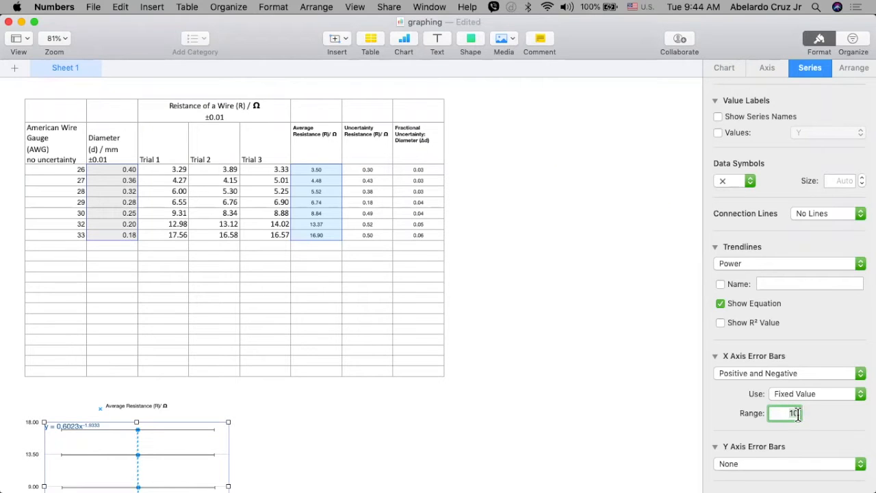
pyautogui.click(803, 395)
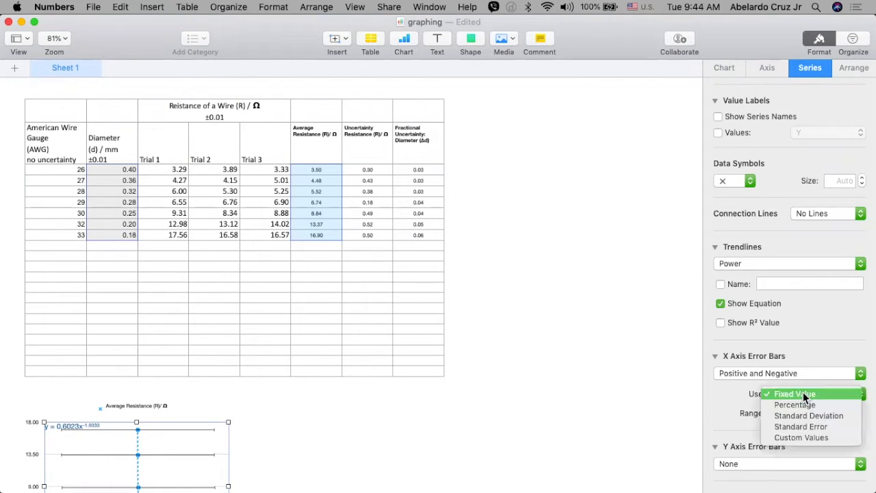
pyautogui.click(803, 394)
pyautogui.doubleClick(780, 412)
pyautogui.write('0.01')
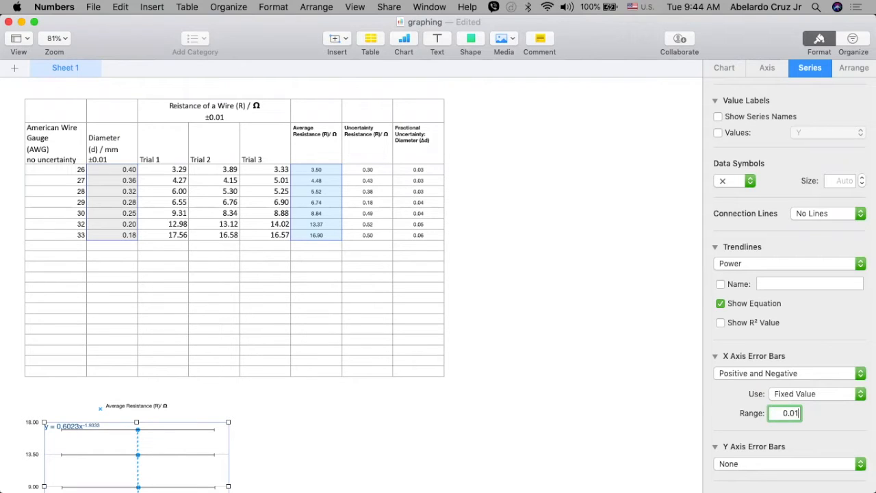
pyautogui.press('Return')
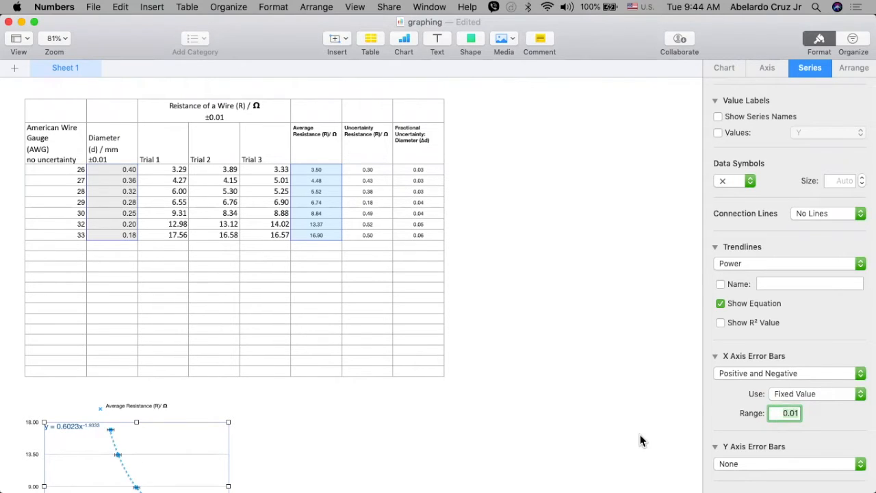
# Examine the horizontal error bars on the chart against the table's diameters and the formula in the first Uncertainty Resistance cell.
pyautogui.scroll(-5, 378, 412)
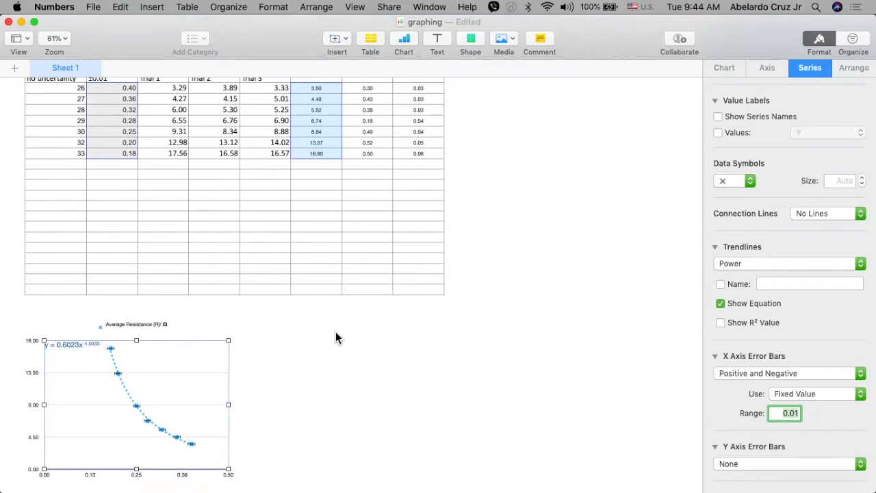
pyautogui.scroll(2, 335, 331)
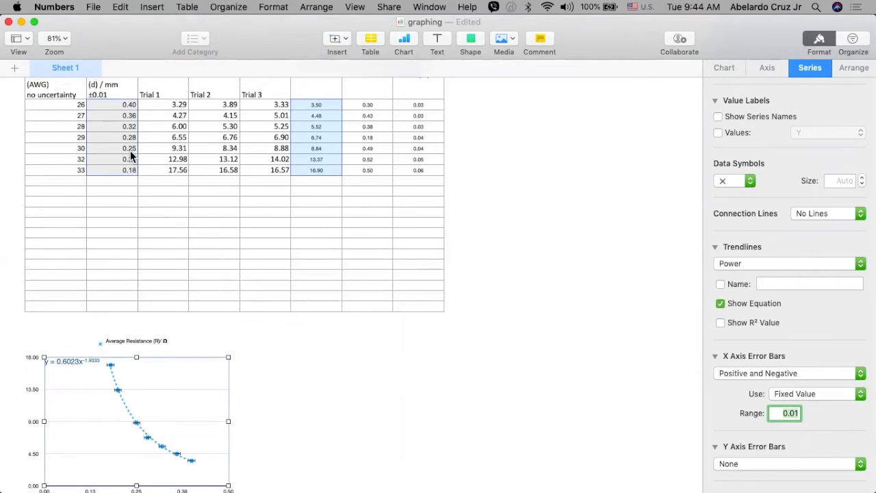
pyautogui.scroll(-3, 134, 253)
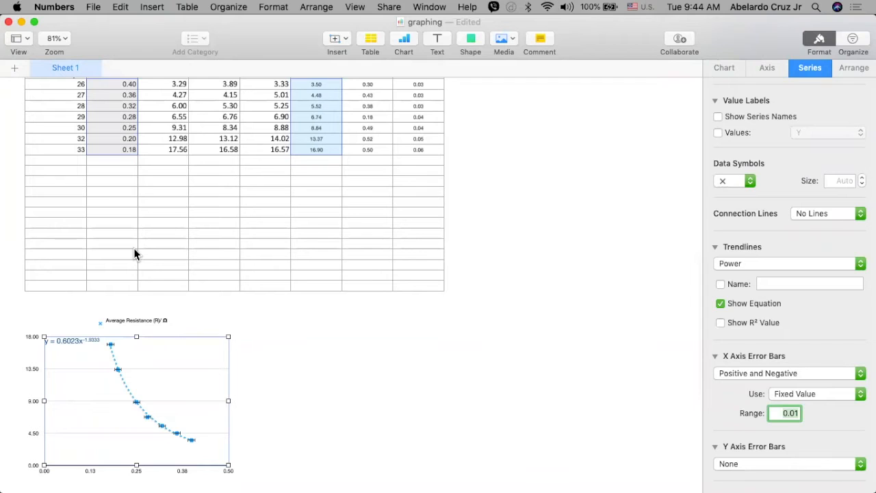
pyautogui.scroll(-1, 746, 330)
pyautogui.scroll(1, 746, 330)
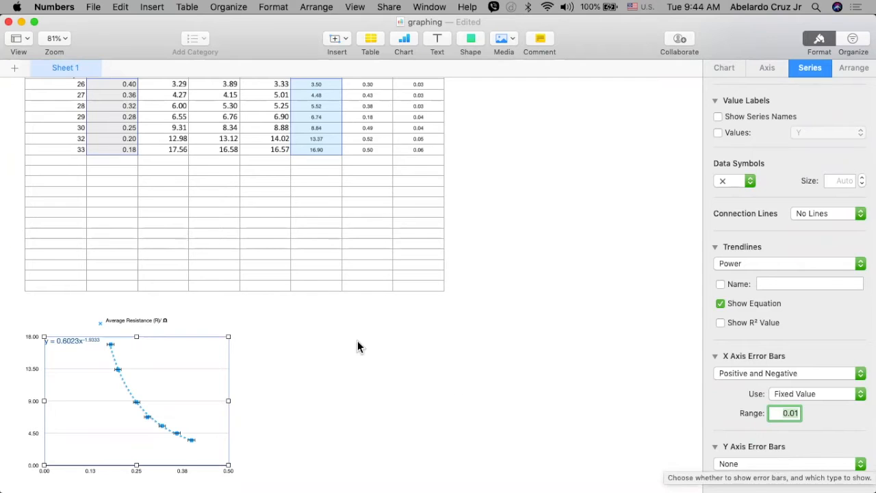
pyautogui.scroll(3, 357, 346)
pyautogui.scroll(2, 357, 340)
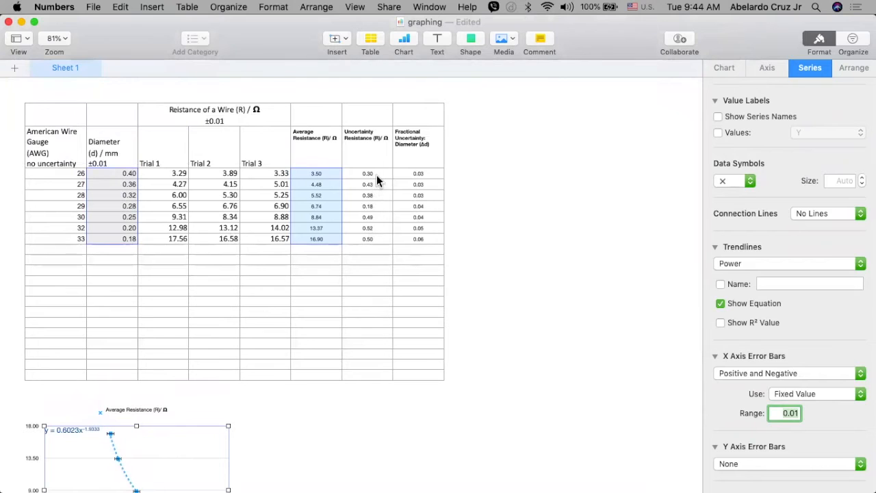
pyautogui.click(376, 176)
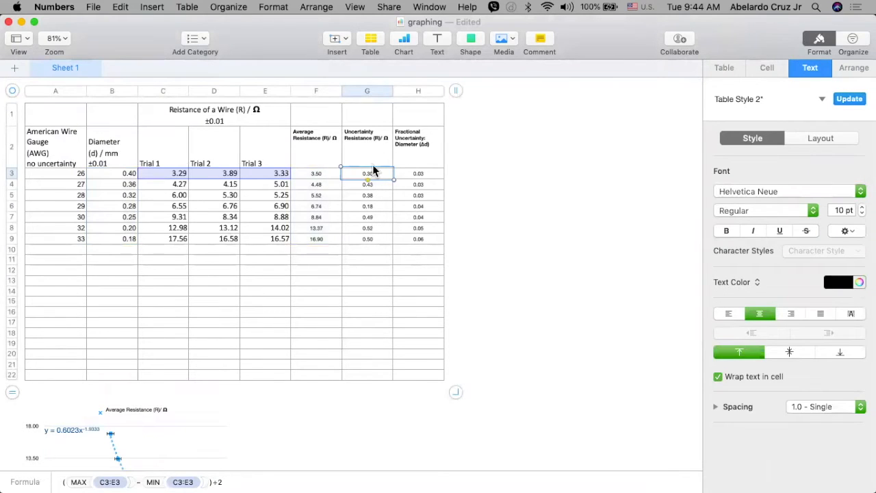
pyautogui.scroll(-5, 352, 230)
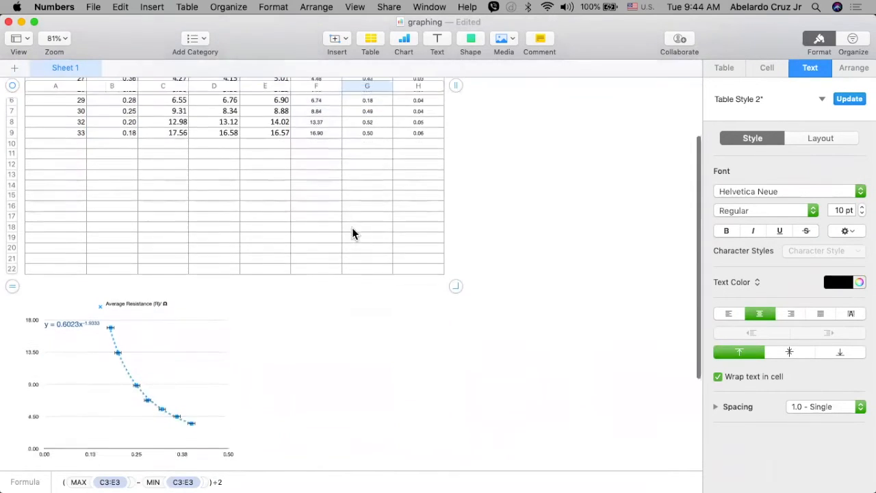
pyautogui.scroll(-1, 352, 228)
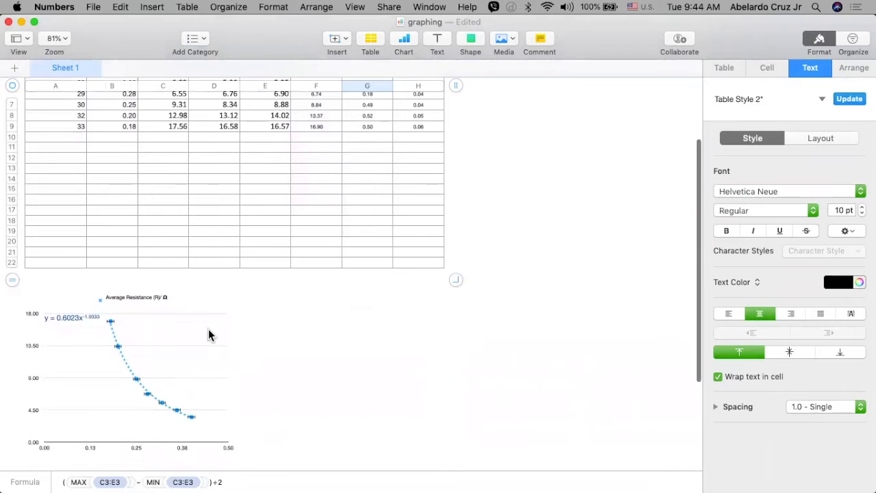
# Add Positive and Negative Y axis error bars to the average resistance series.
pyautogui.click(133, 379)
pyautogui.click(134, 378)
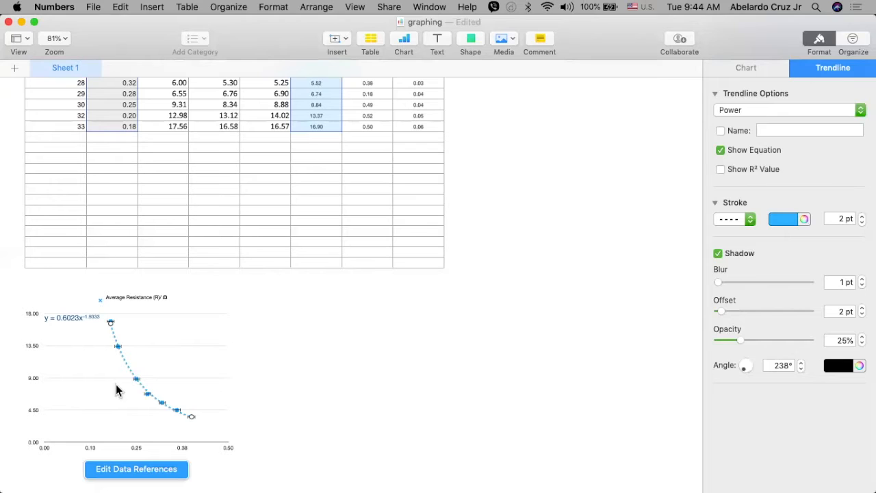
pyautogui.click(115, 384)
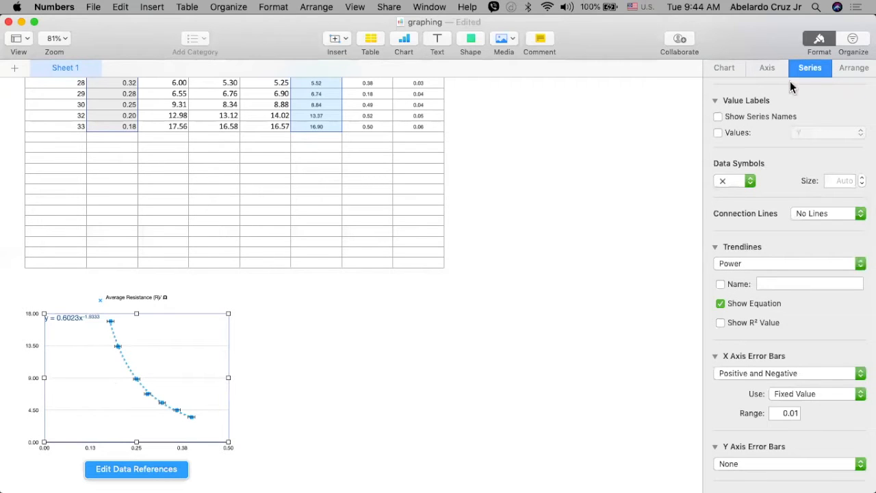
pyautogui.click(745, 464)
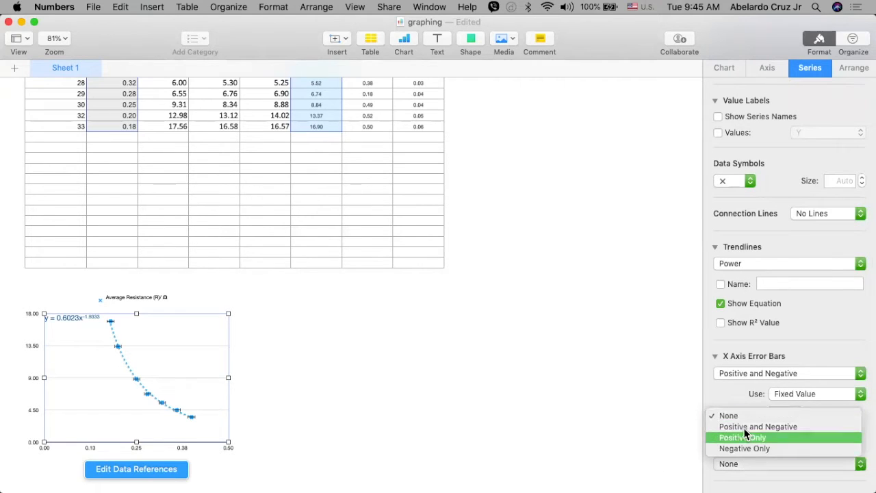
pyautogui.click(744, 427)
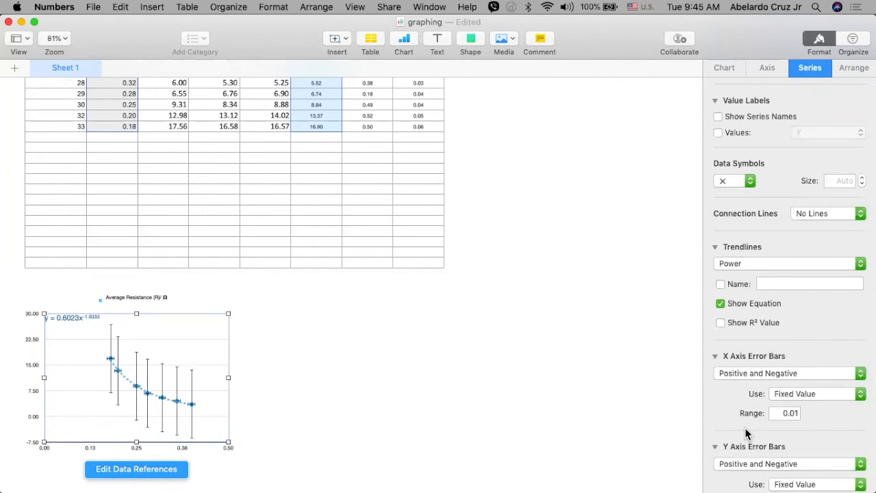
pyautogui.scroll(-2, 746, 430)
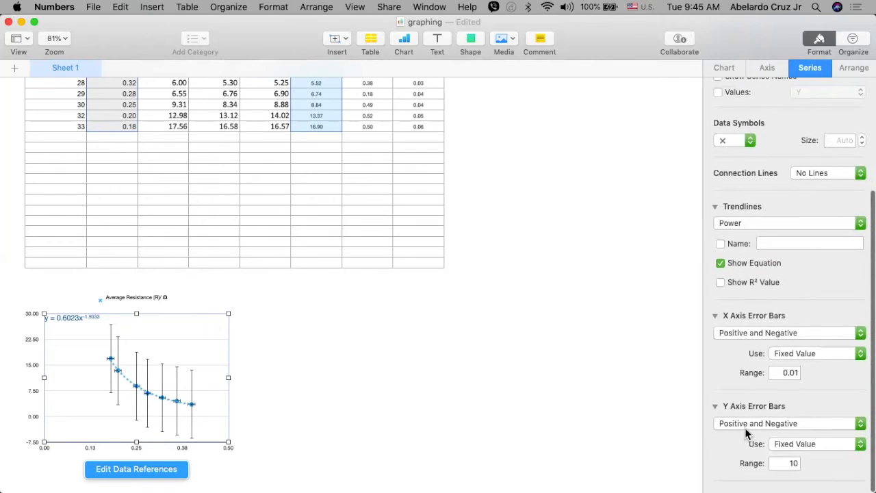
# Base the Y axis error bars on Custom Values.
pyautogui.click(780, 444)
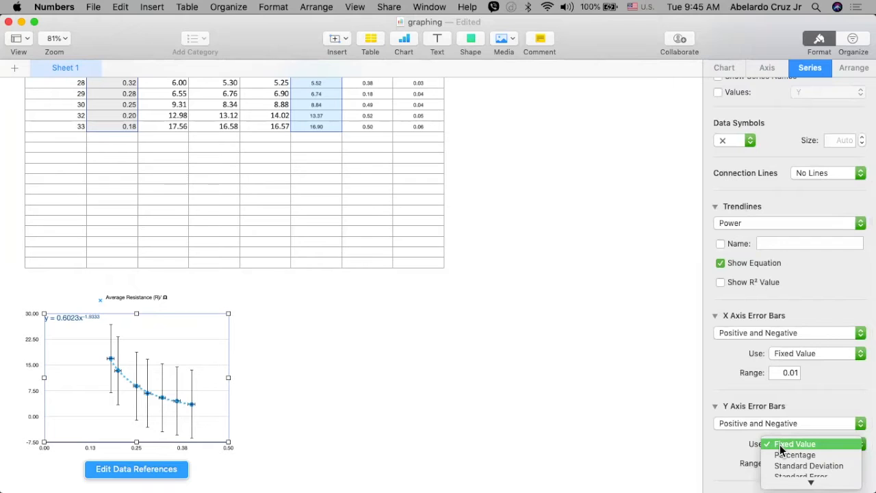
pyautogui.click(745, 449)
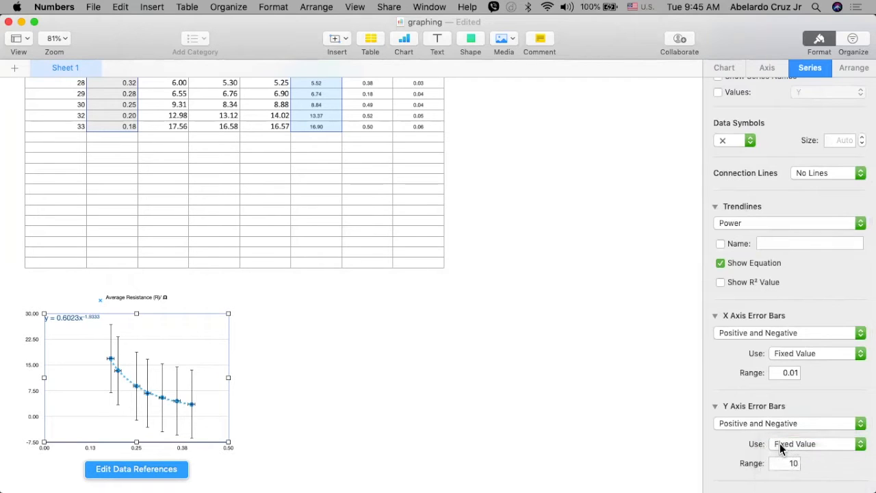
pyautogui.click(860, 444)
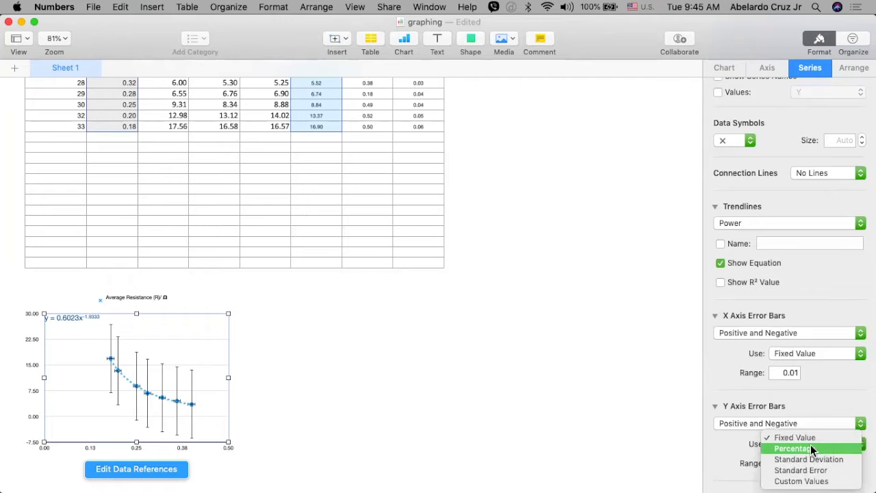
pyautogui.click(804, 481)
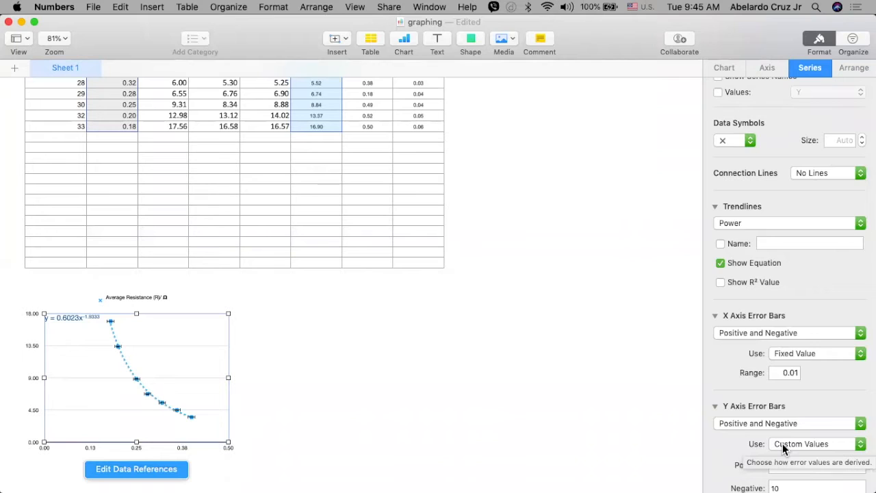
# Set the positive Y axis error bar values to the Uncertainty Resistance cells G3:G9 of Table 1.
pyautogui.scroll(-2, 782, 442)
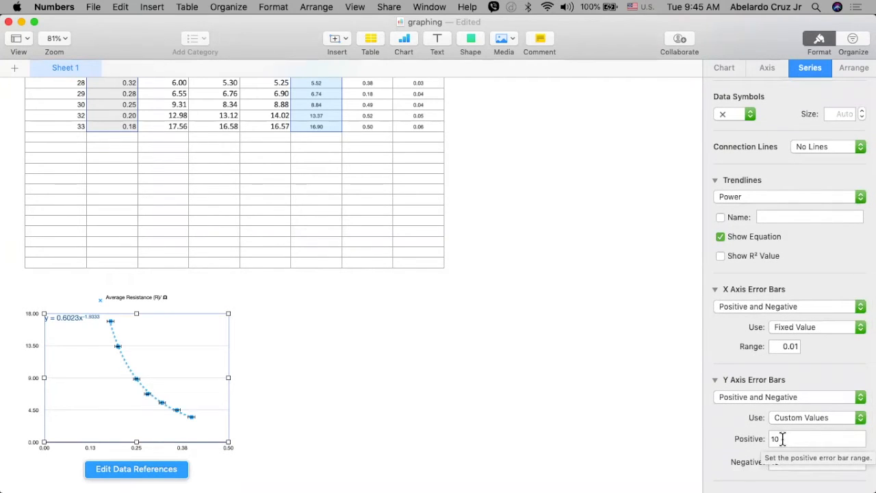
pyautogui.click(782, 439)
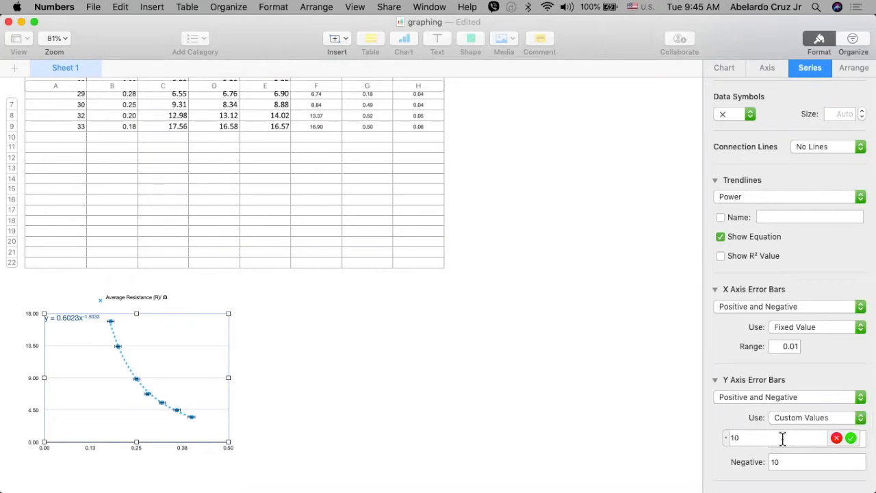
pyautogui.press('BackSpace')
pyautogui.press('BackSpace')
pyautogui.scroll(5, 418, 369)
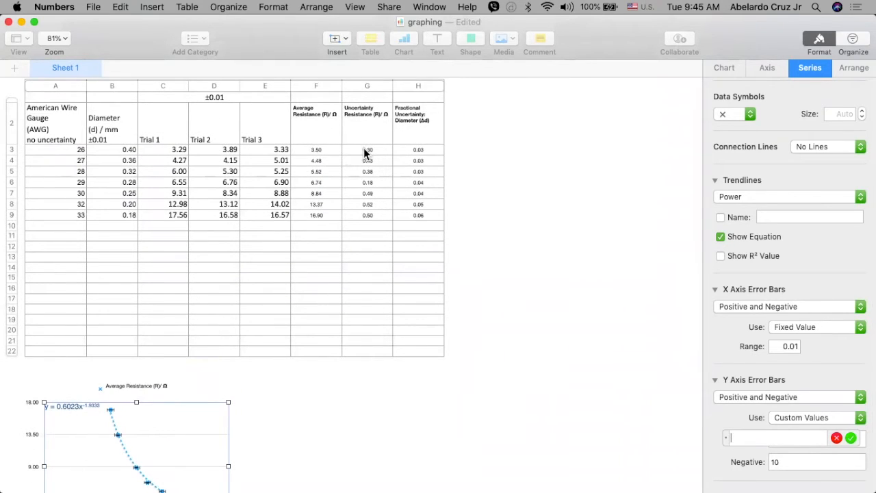
pyautogui.moveTo(364, 148); pyautogui.dragTo(372, 217)
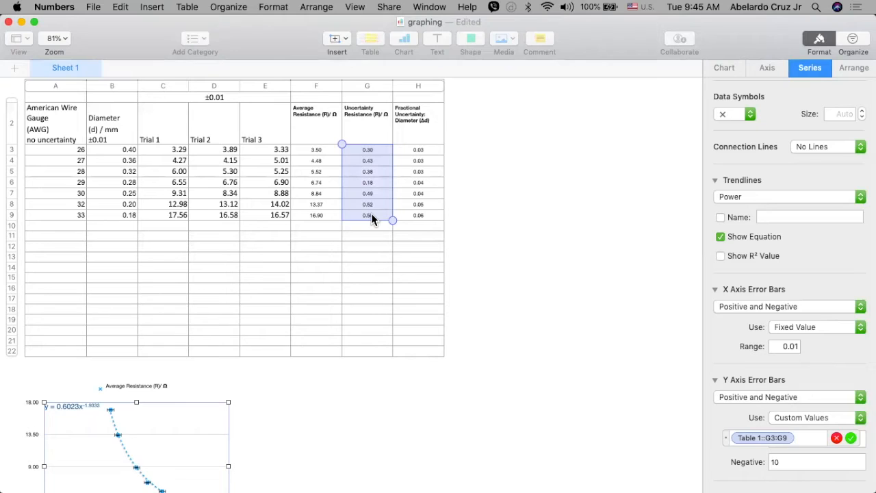
pyautogui.click(370, 216)
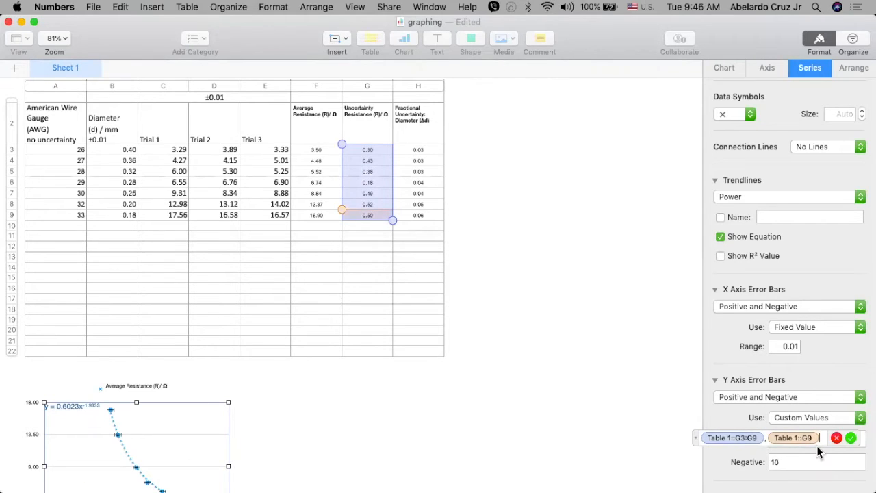
pyautogui.press('BackSpace')
pyautogui.press('BackSpace')
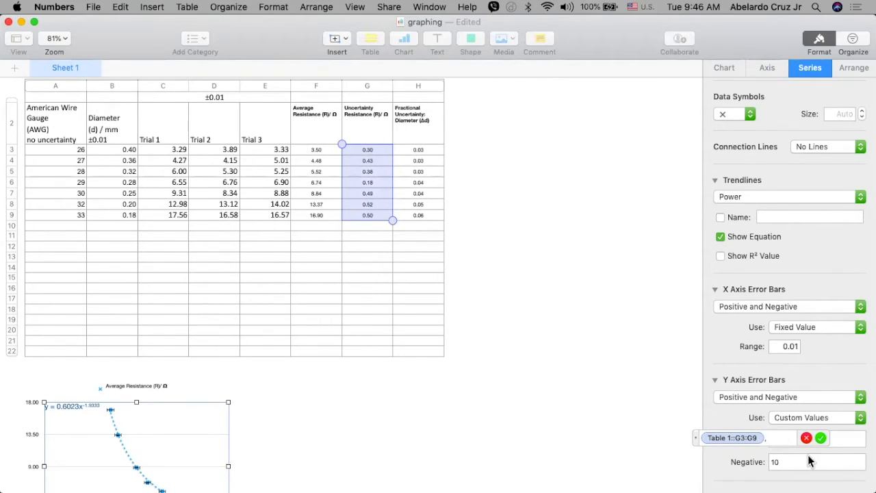
pyautogui.press('BackSpace')
pyautogui.click(820, 438)
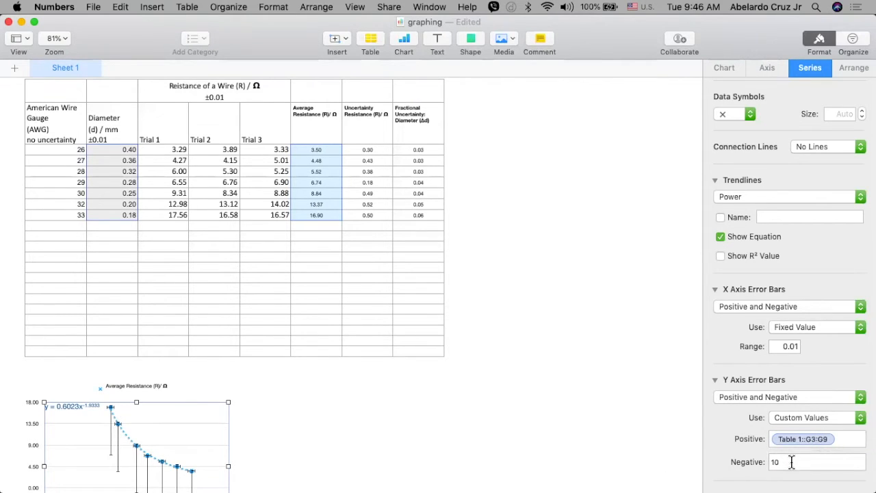
# Use the same Uncertainty Resistance cells, G3:G9, as the negative Y axis error bar values.
pyautogui.scroll(-3, 217, 396)
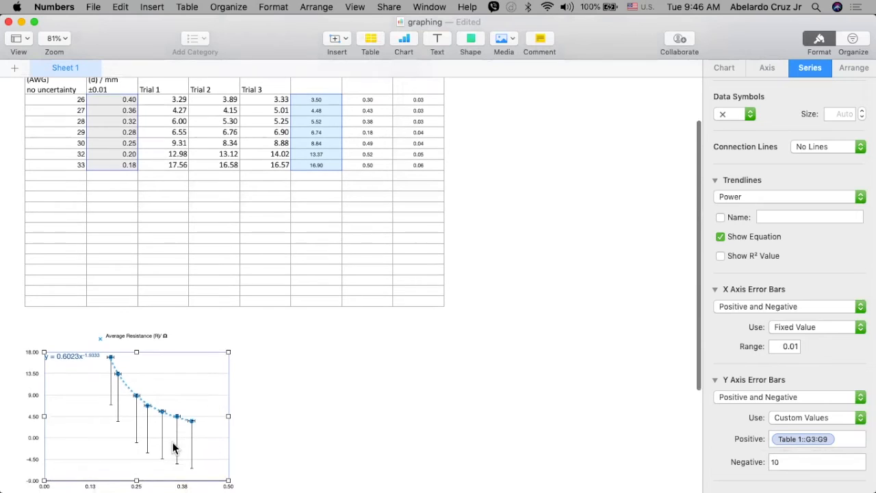
pyautogui.click(786, 463)
pyautogui.press('BackSpace')
pyautogui.press('BackSpace')
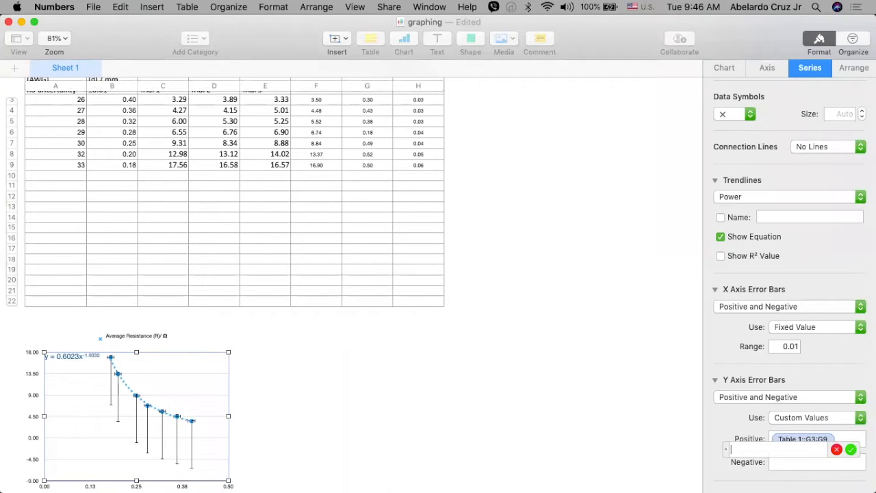
pyautogui.scroll(2, 338, 175)
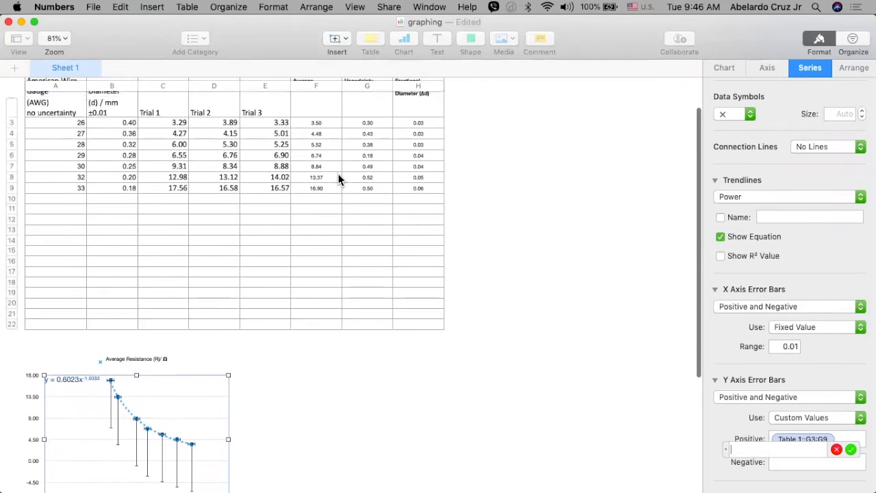
pyautogui.scroll(3, 353, 179)
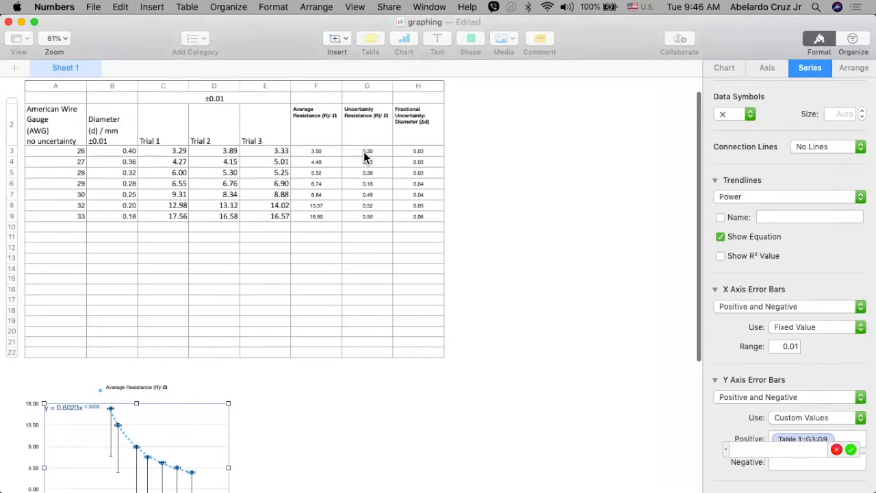
pyautogui.moveTo(366, 156); pyautogui.dragTo(362, 224)
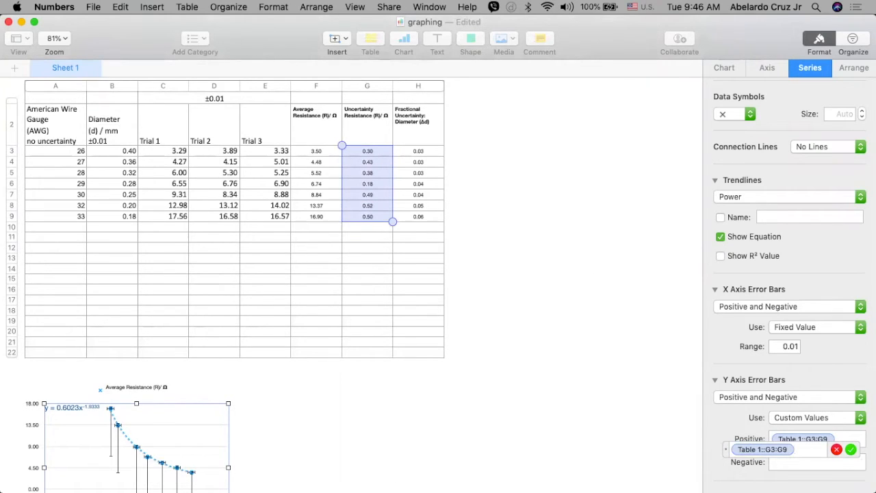
pyautogui.click(852, 450)
pyautogui.scroll(-5, 352, 447)
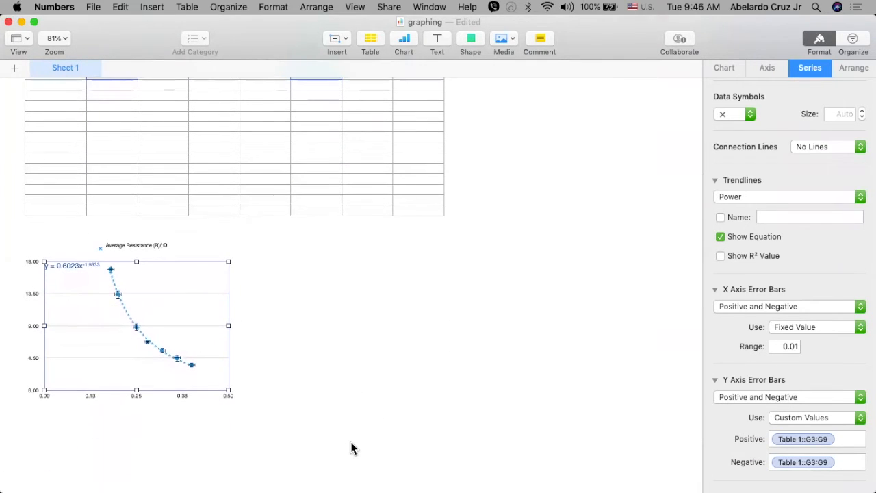
# Show the axis name on the chart's Value (X) axis.
pyautogui.scroll(1, 351, 446)
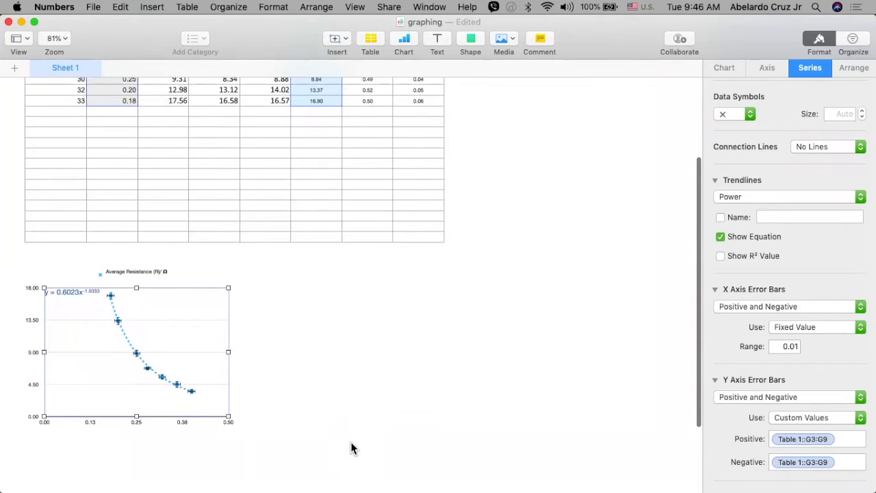
pyautogui.scroll(4, 351, 446)
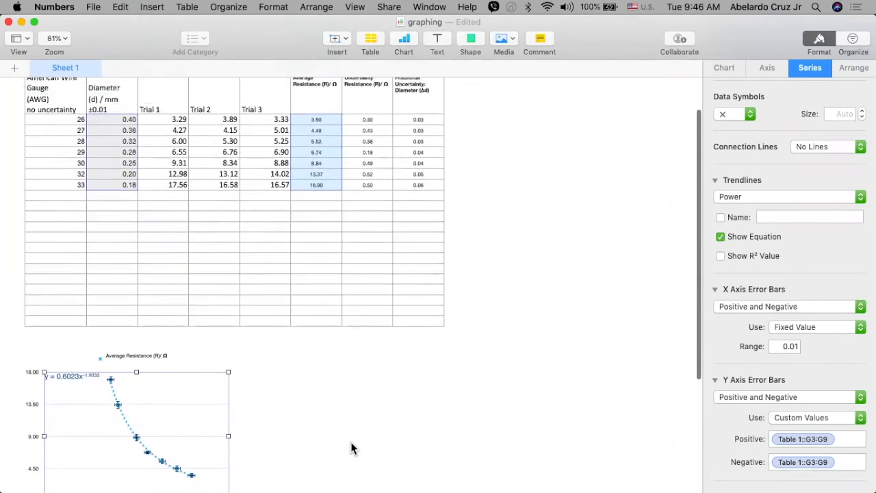
pyautogui.scroll(-6, 352, 446)
pyautogui.scroll(-2, 352, 447)
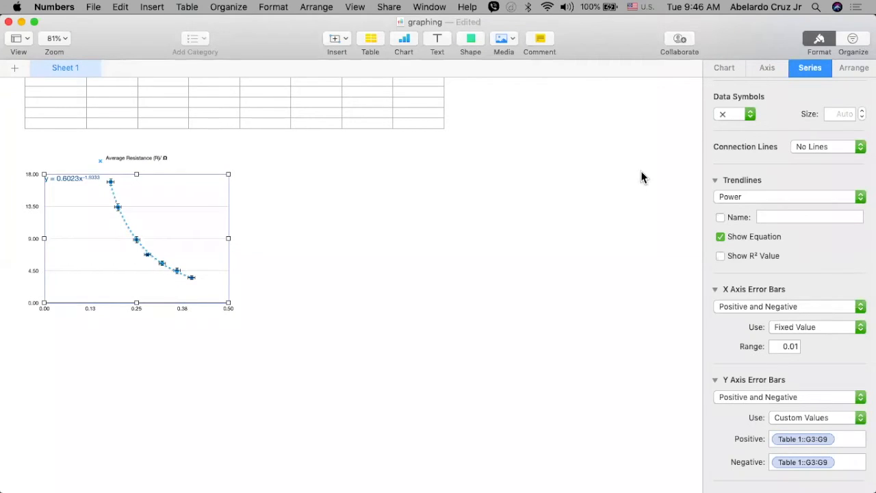
pyautogui.click(769, 71)
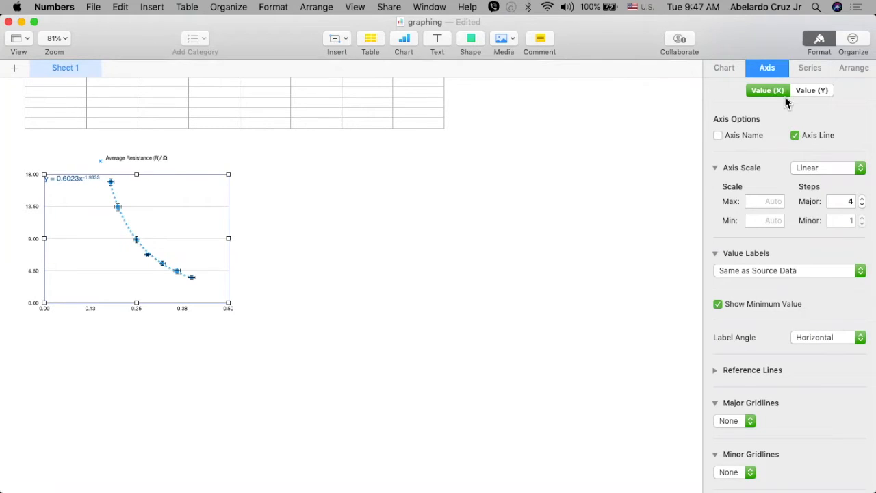
pyautogui.click(776, 93)
pyautogui.click(813, 91)
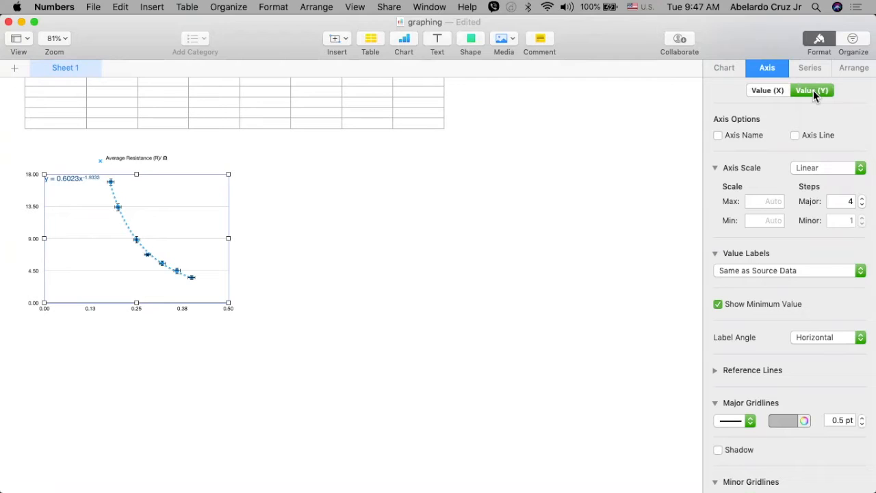
pyautogui.click(776, 92)
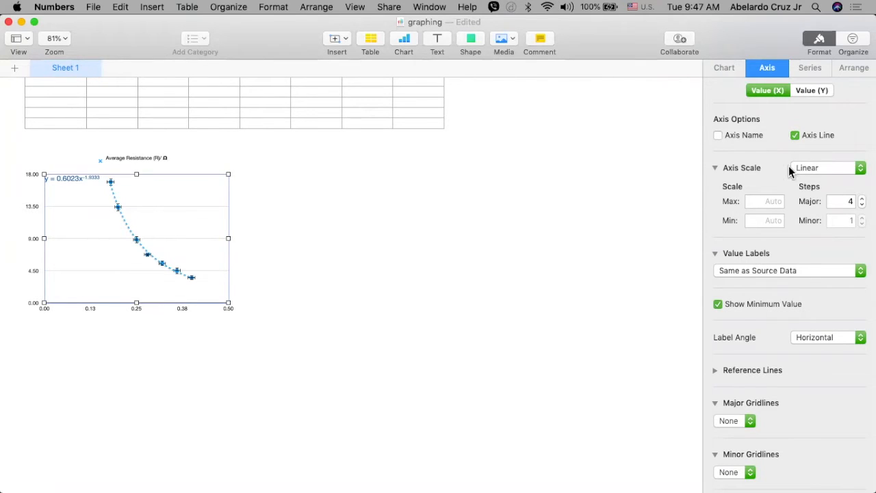
pyautogui.click(718, 135)
pyautogui.click(717, 135)
pyautogui.click(718, 134)
# Replace the placeholder X axis title with "Diameter (d) / mm", following the table's diameter heading.
pyautogui.scroll(2, 356, 288)
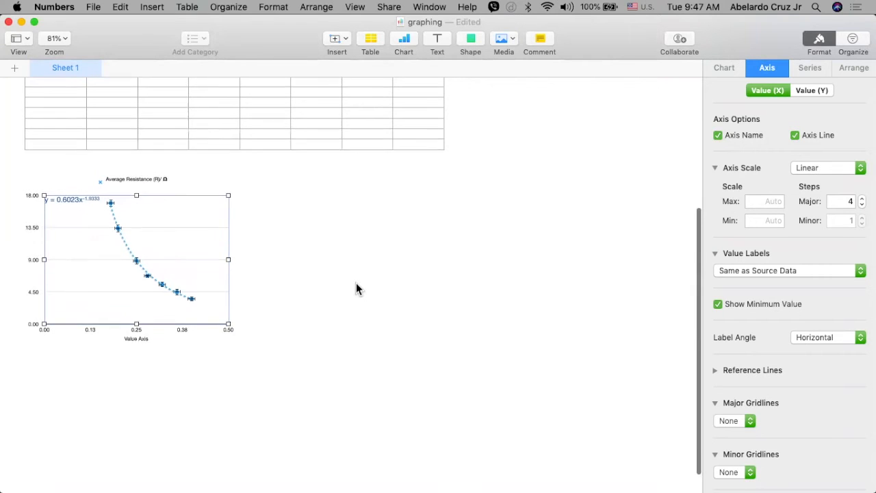
pyautogui.scroll(10, 356, 288)
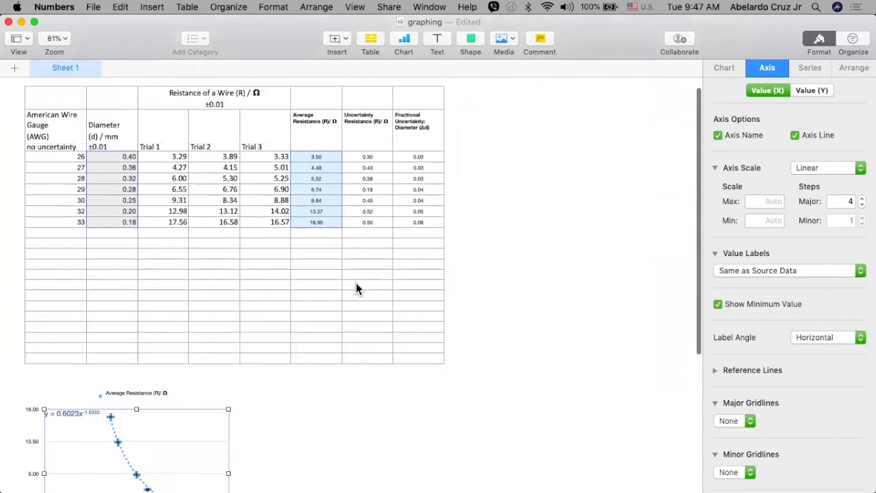
pyautogui.scroll(-6, 356, 288)
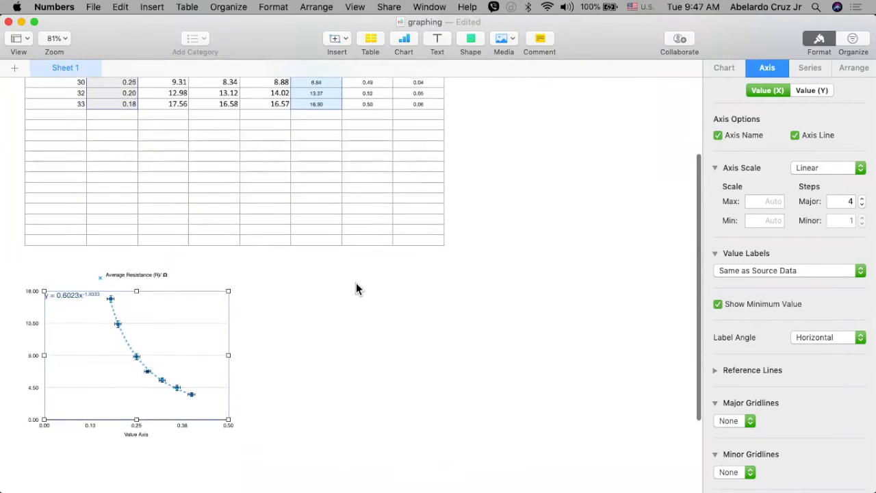
pyautogui.click(136, 427)
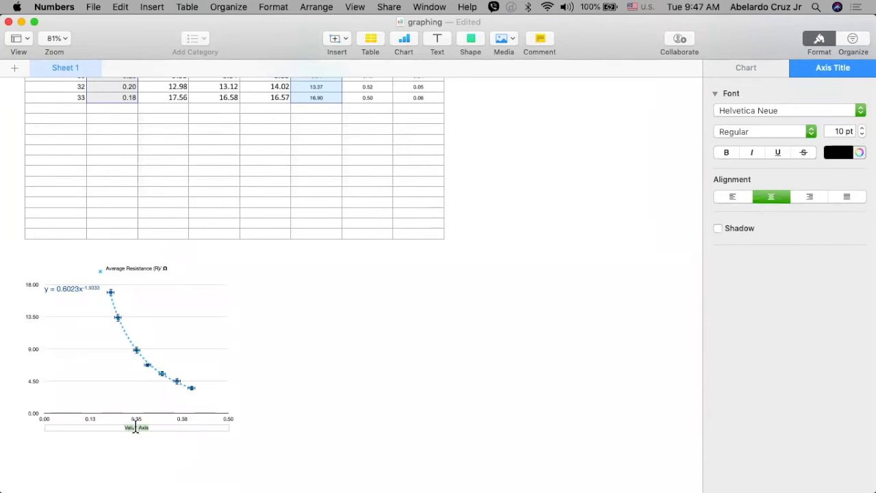
pyautogui.write('Diam')
pyautogui.write('ter')
pyautogui.scroll(5, 136, 427)
pyautogui.press('BackSpace')
pyautogui.press('BackSpace')
pyautogui.press('BackSpace')
pyautogui.write('eter (')
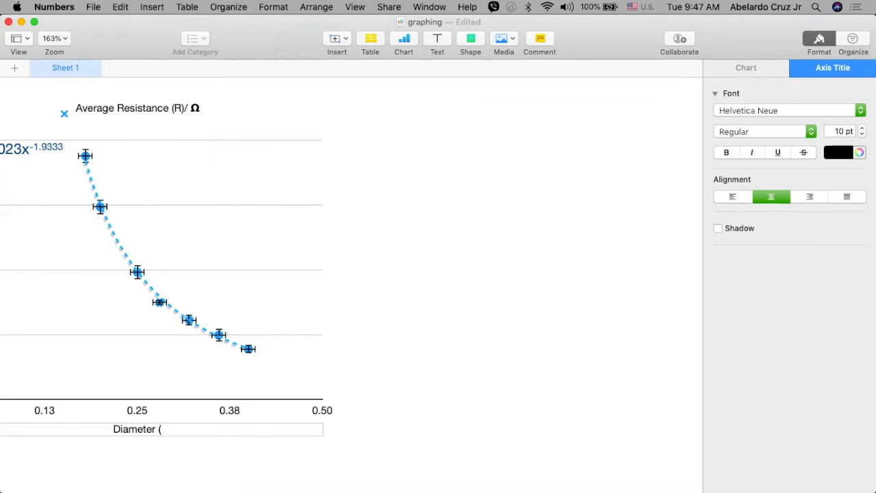
pyautogui.write('d) / mm')
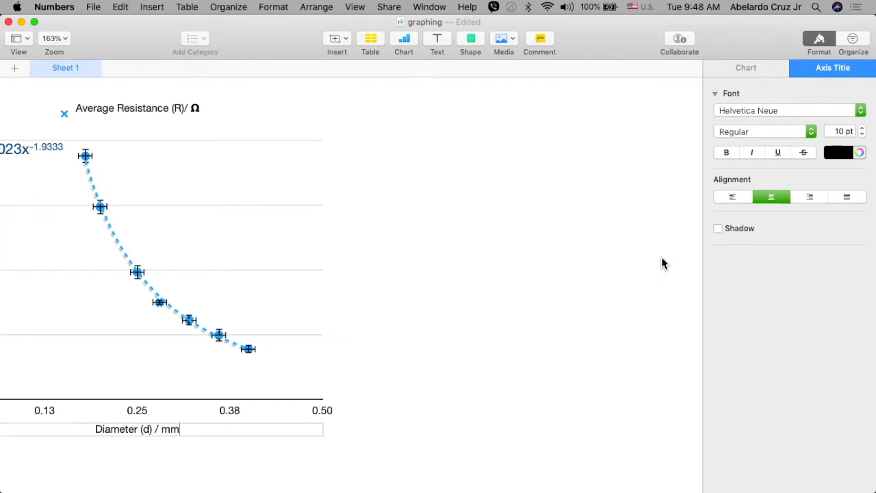
# Add "^2" to the unit in the X axis title so that it reads "Diameter (d) / mm^2".
pyautogui.write('2')
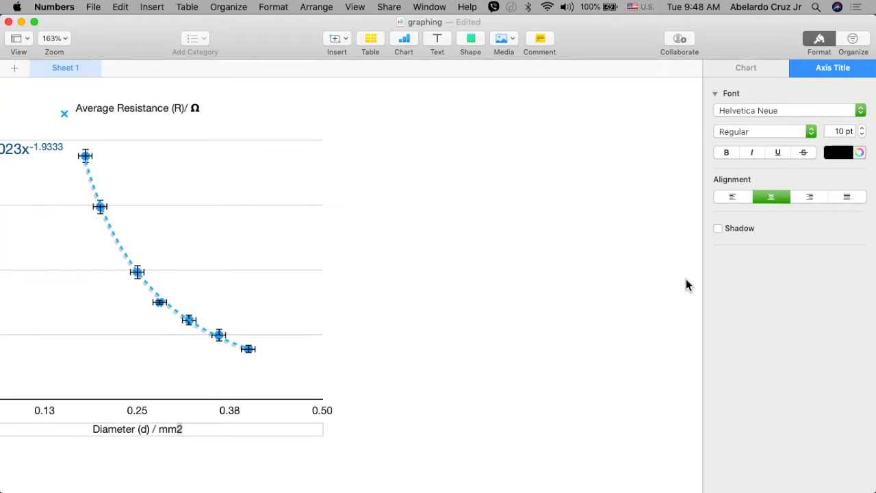
pyautogui.write('^2')
pyautogui.scroll(5, 363, 367)
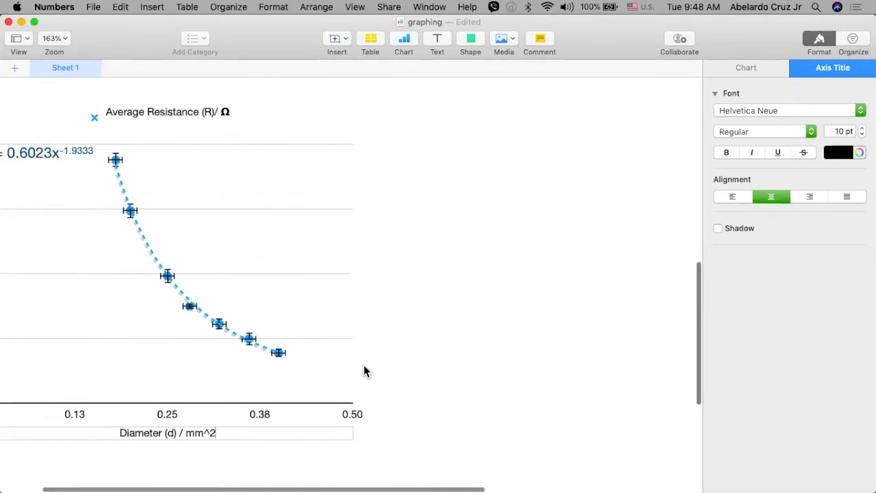
pyautogui.scroll(3, 199, 441)
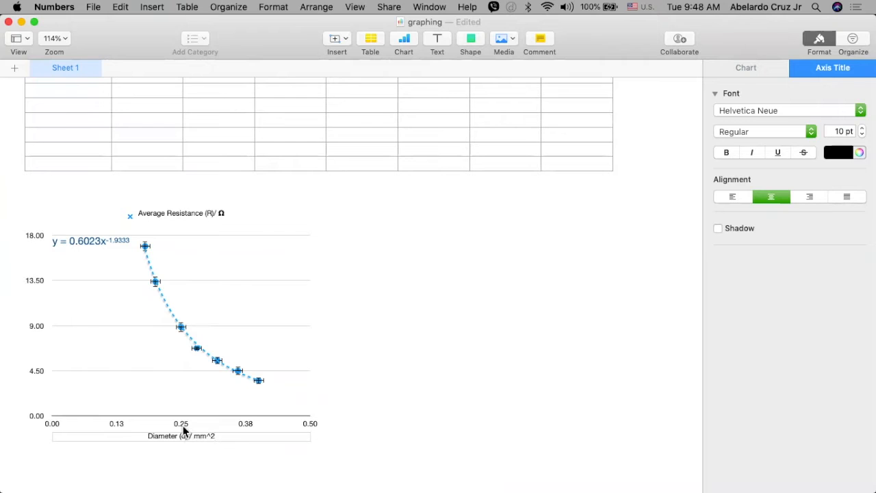
pyautogui.click(181, 423)
pyautogui.click(181, 423)
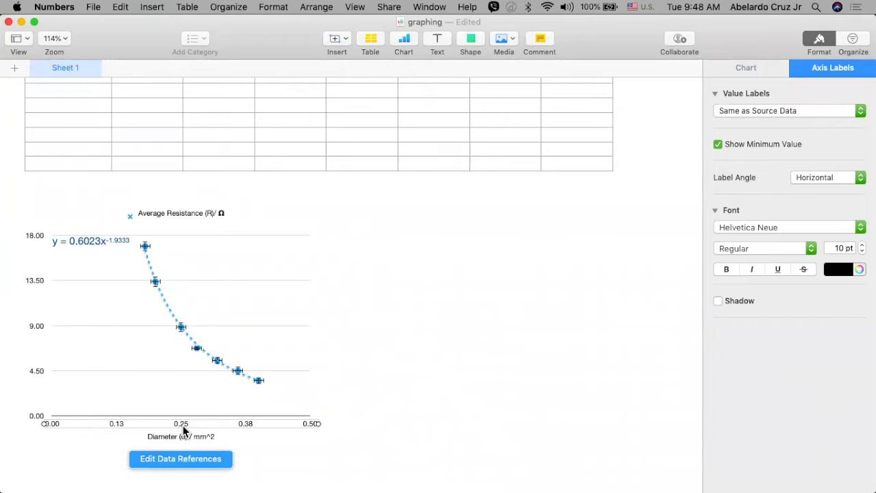
# Bring up the X axis options by selecting the plot area, and keep its axis scale as Linear.
pyautogui.click(181, 390)
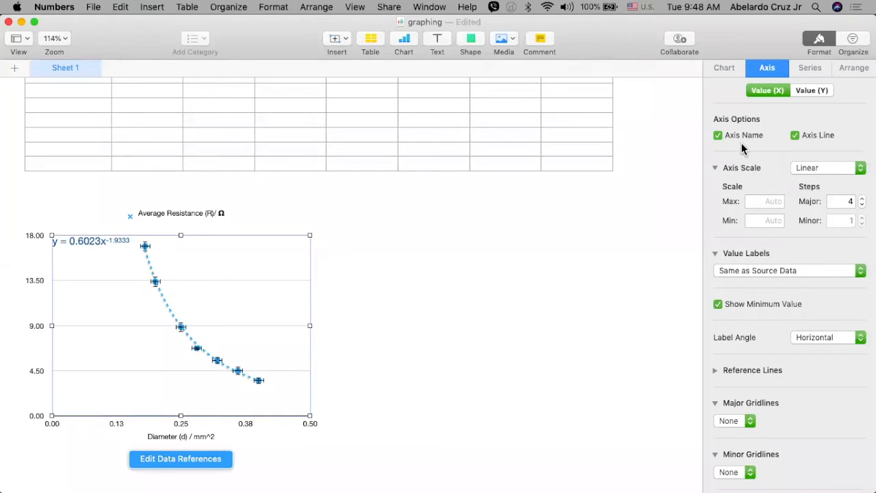
pyautogui.click(795, 170)
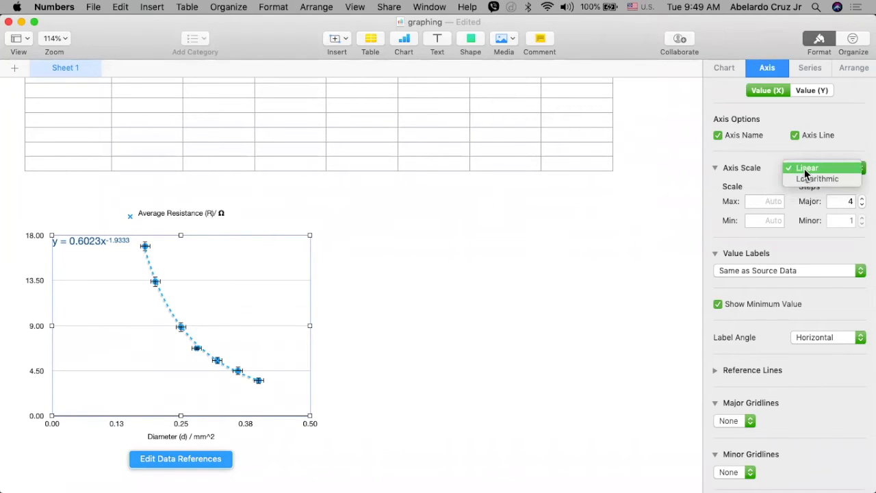
pyautogui.click(805, 170)
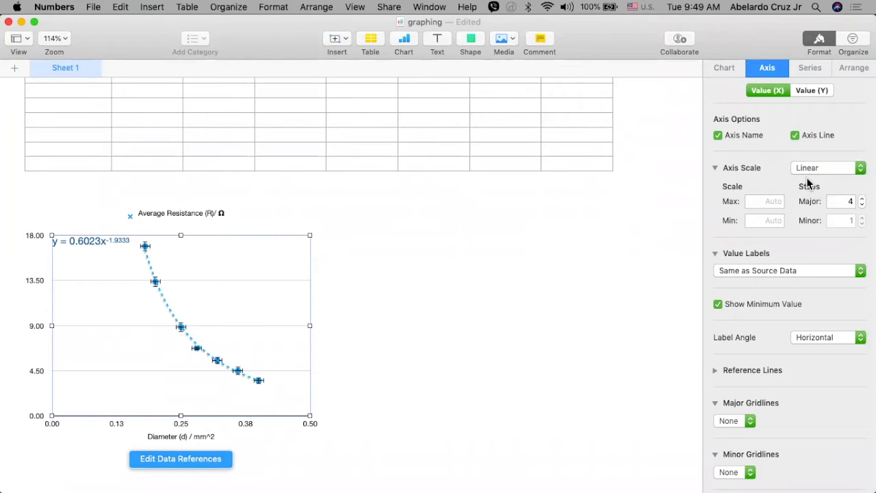
# Try an X axis scale with a maximum of 20 and a minimum of 0, and undo both changes.
pyautogui.click(775, 202)
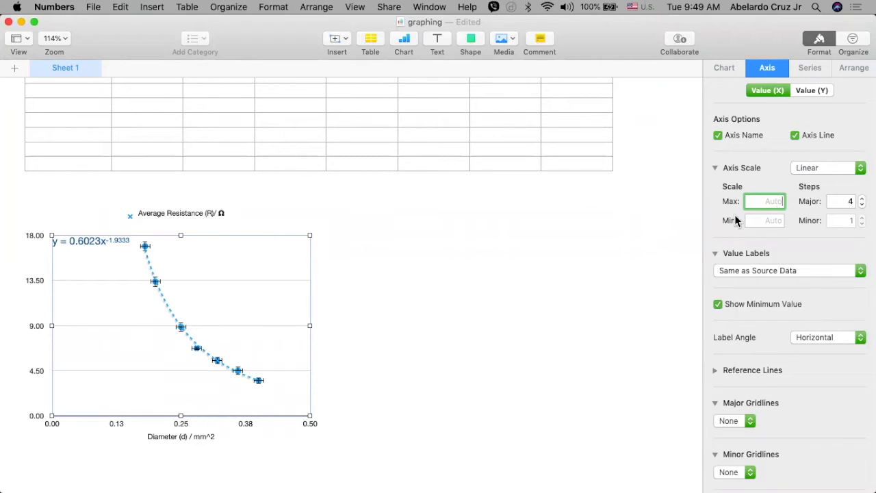
pyautogui.write('20')
pyautogui.press('Return')
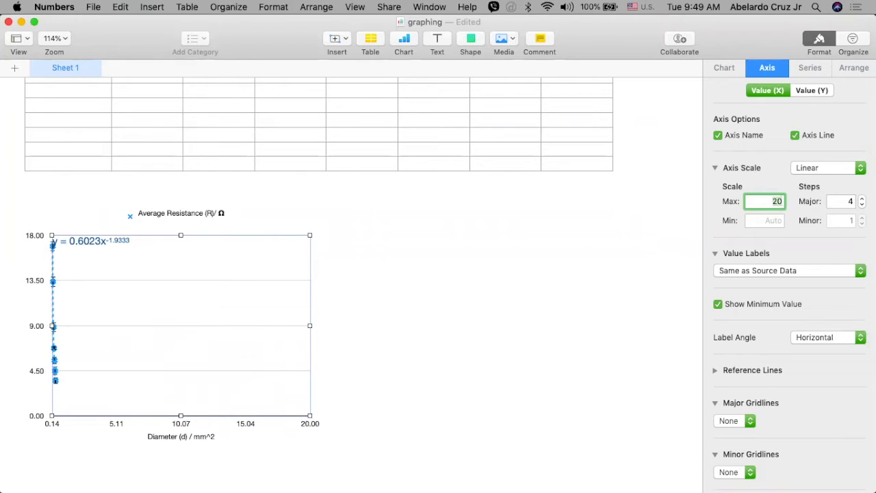
pyautogui.click(773, 220)
pyautogui.write('0')
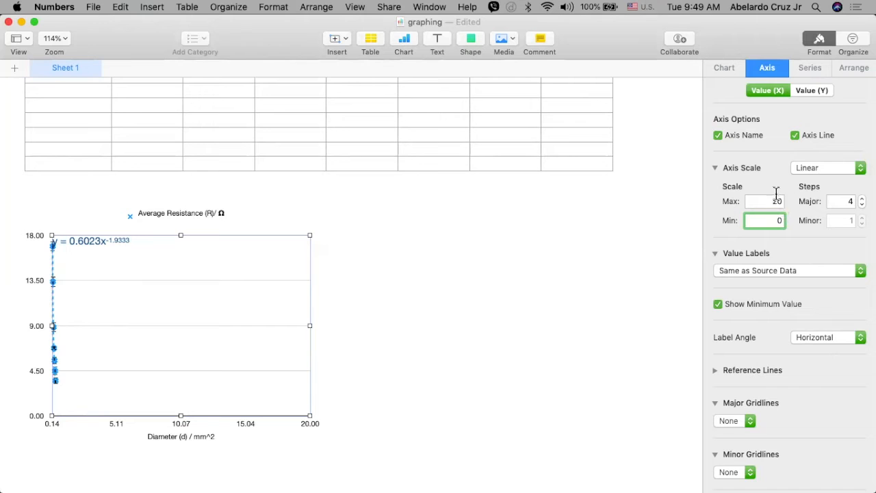
pyautogui.press('super+z')
pyautogui.press('super+z')
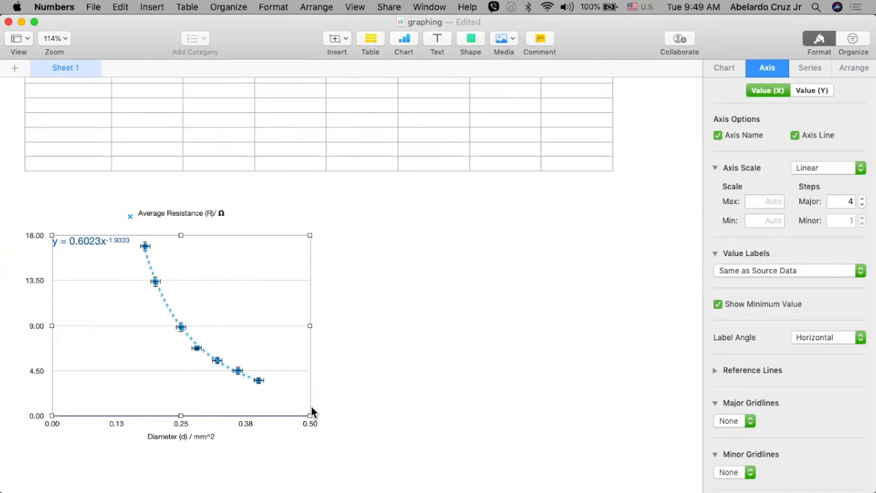
# Test X axis maximums of 0.40 and 0.60, settle on 0.50, and set the major steps to 5.
pyautogui.click(771, 201)
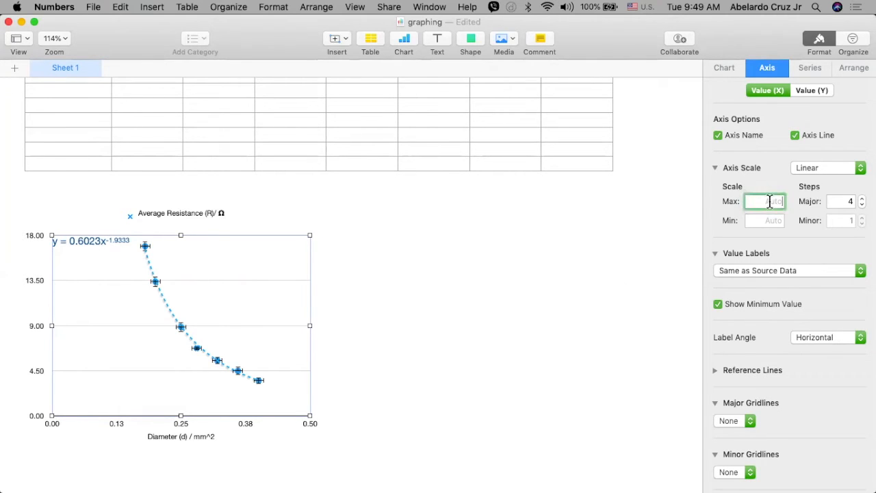
pyautogui.write('0.40')
pyautogui.press('Return')
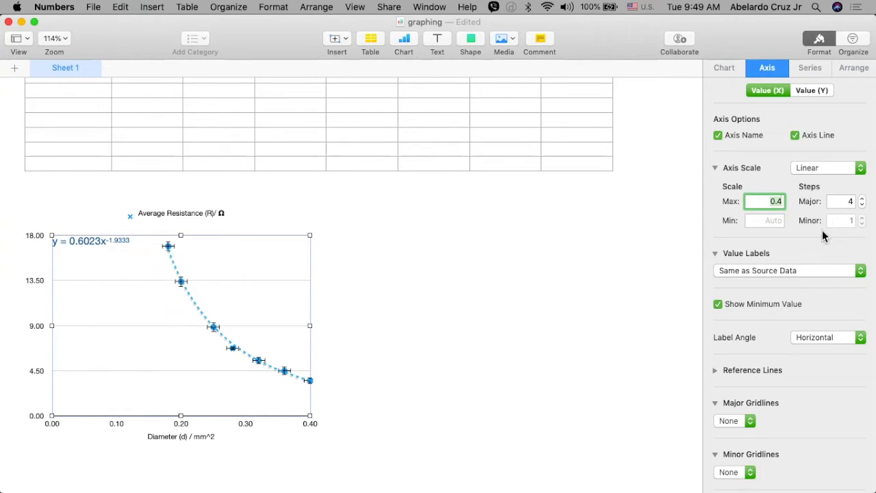
pyautogui.write('0.50')
pyautogui.press('Return')
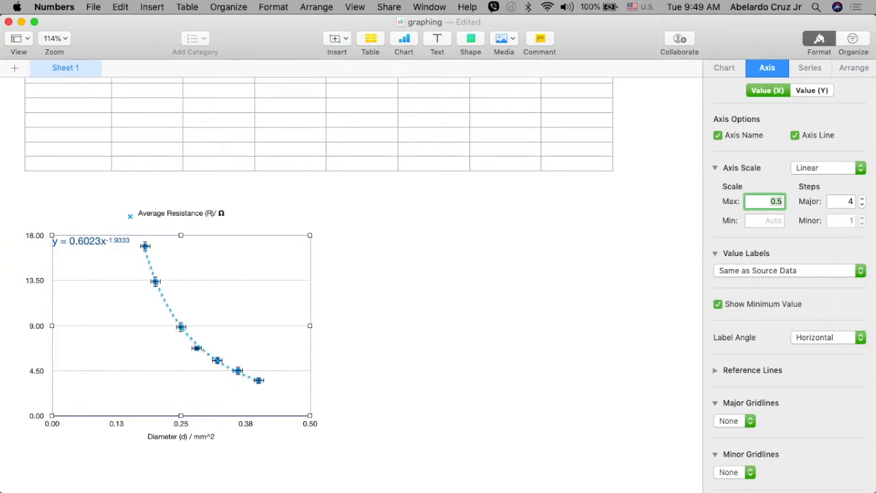
pyautogui.write('0.60')
pyautogui.press('Return')
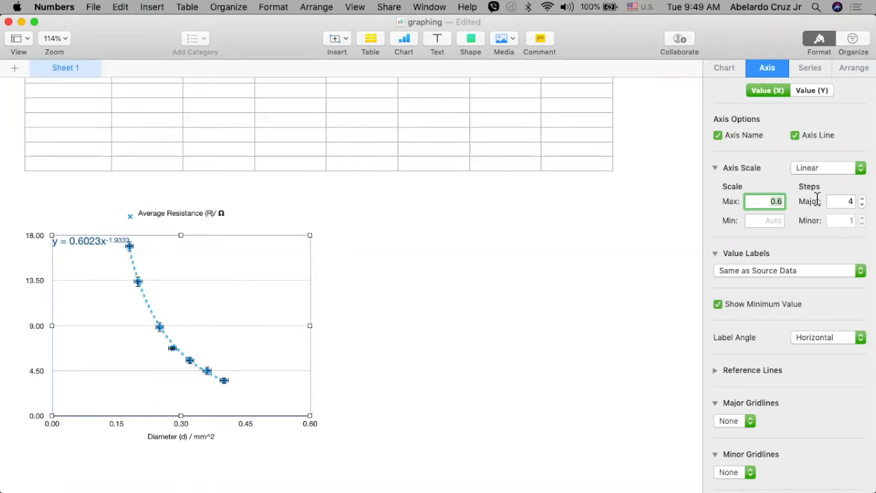
pyautogui.write('0.50')
pyautogui.press('Return')
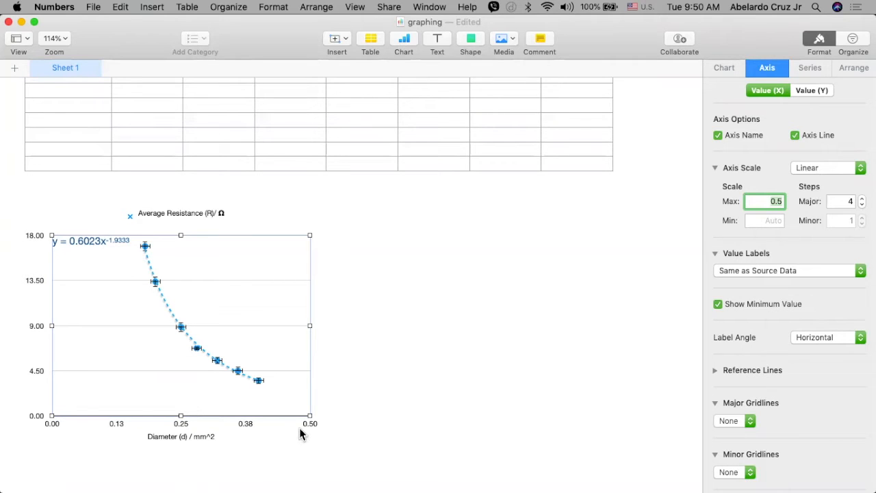
pyautogui.click(861, 198)
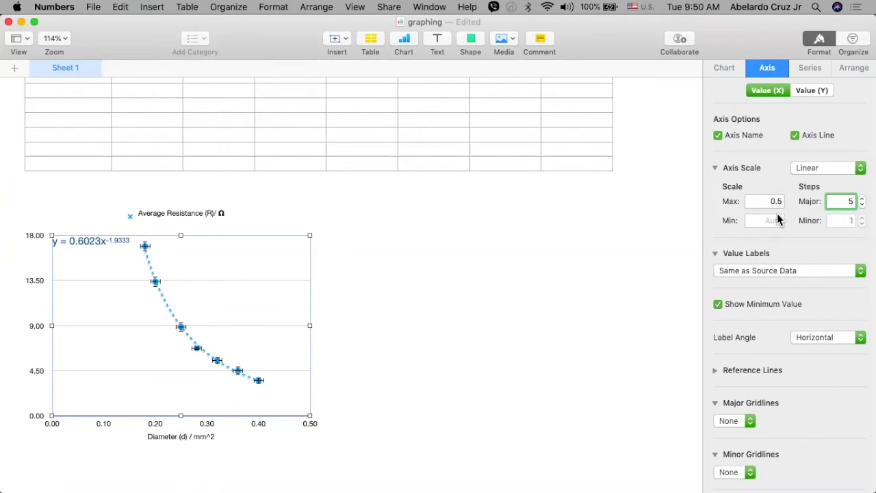
# Try increasing the X axis major steps to 10, and return them to 5.
pyautogui.press('BackSpace')
pyautogui.write('5')
pyautogui.press('Up')
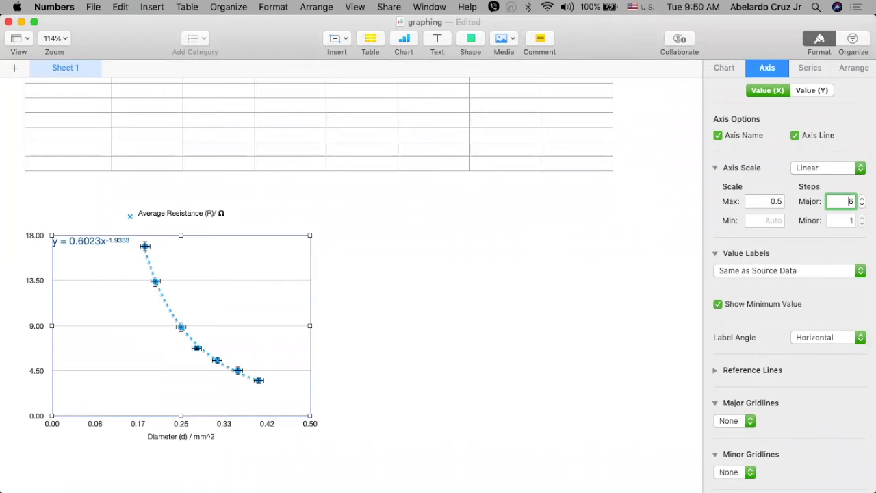
pyautogui.click(862, 199)
pyautogui.click(862, 199)
pyautogui.click(862, 198)
pyautogui.click(862, 198)
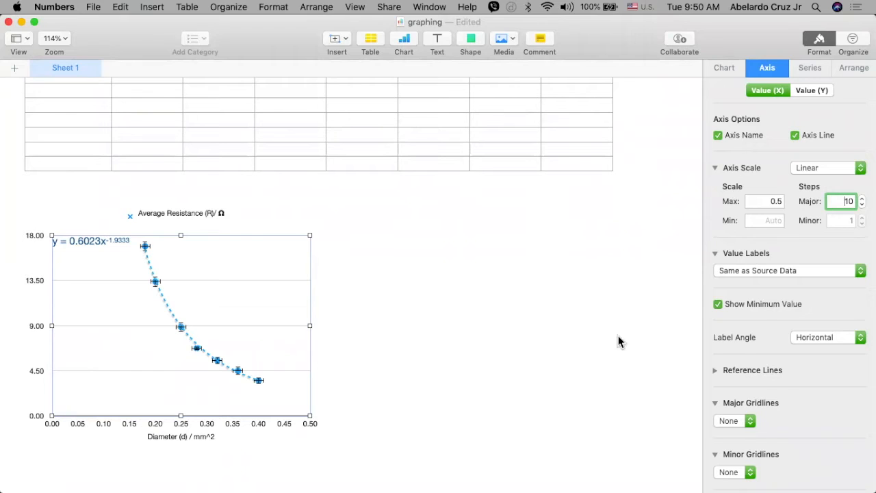
pyautogui.click(862, 204)
pyautogui.click(862, 204)
pyautogui.click(862, 204)
pyautogui.click(863, 204)
pyautogui.click(862, 204)
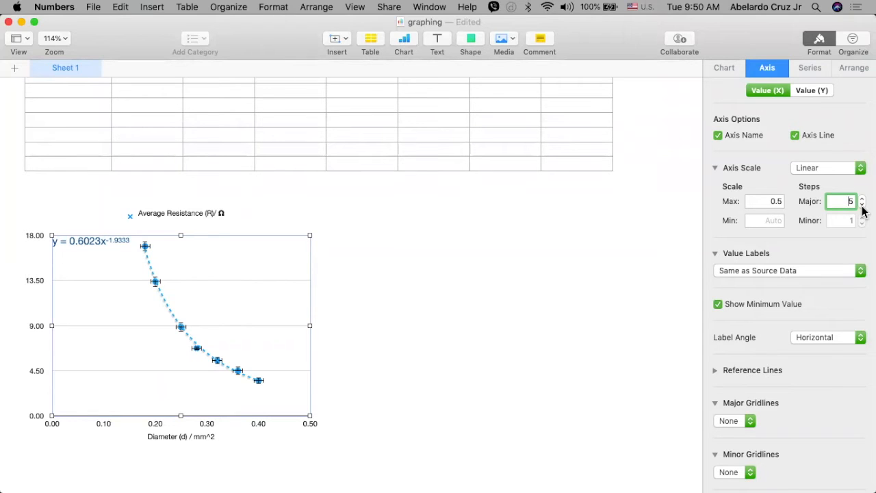
# Try to set the X axis minimum to 0, and look over the value label and reference line options.
pyautogui.click(771, 221)
pyautogui.write('0')
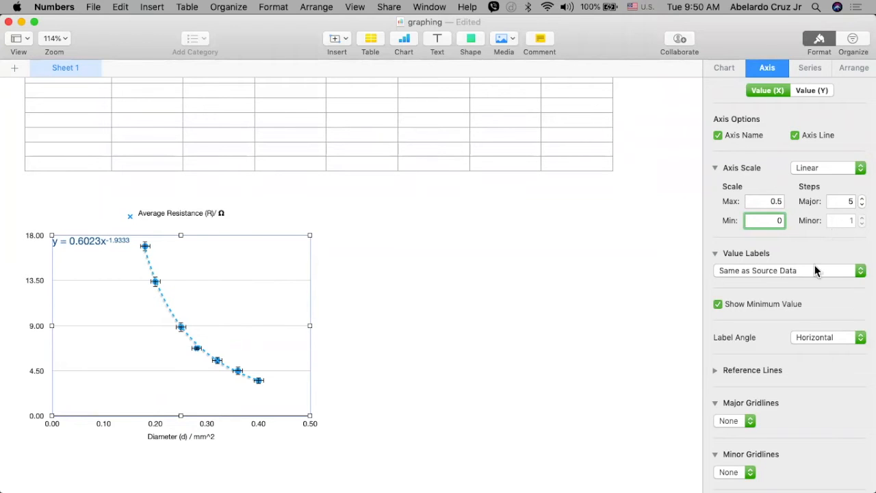
pyautogui.click(814, 271)
pyautogui.click(803, 242)
pyautogui.scroll(-3, 738, 336)
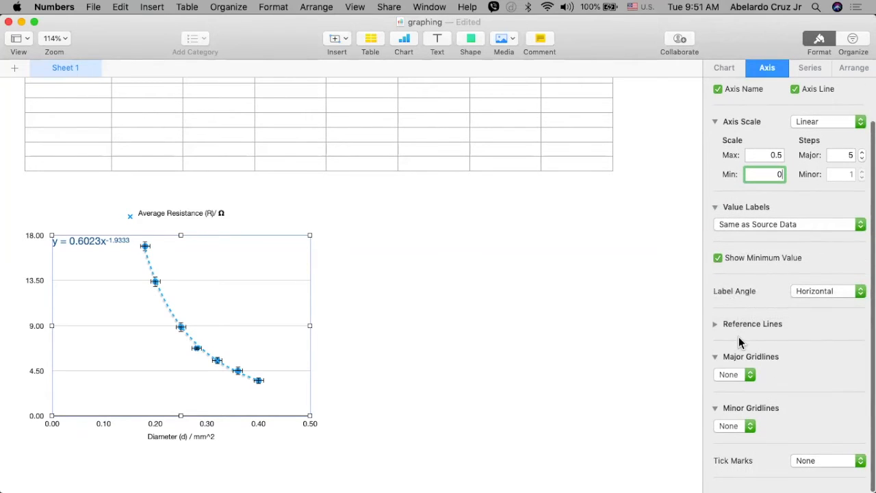
pyautogui.click(719, 328)
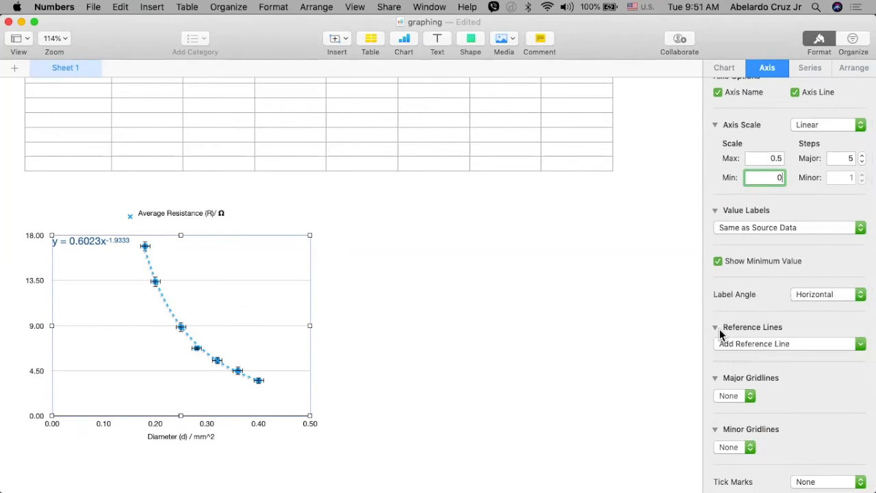
pyautogui.click(718, 328)
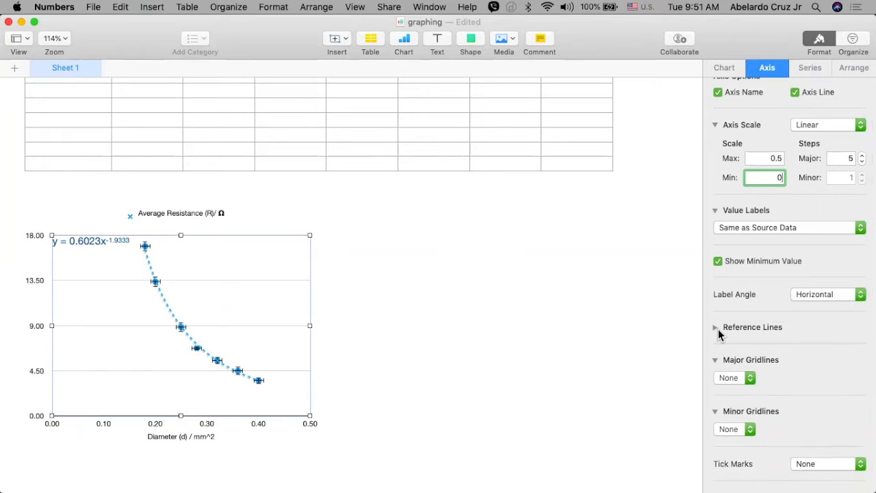
# Add solid-line major and minor gridlines to the X axis.
pyautogui.click(736, 378)
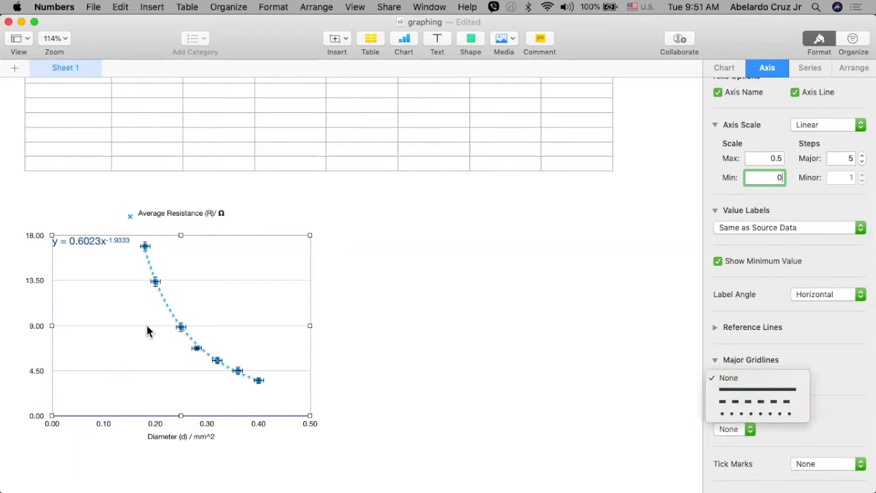
pyautogui.click(743, 388)
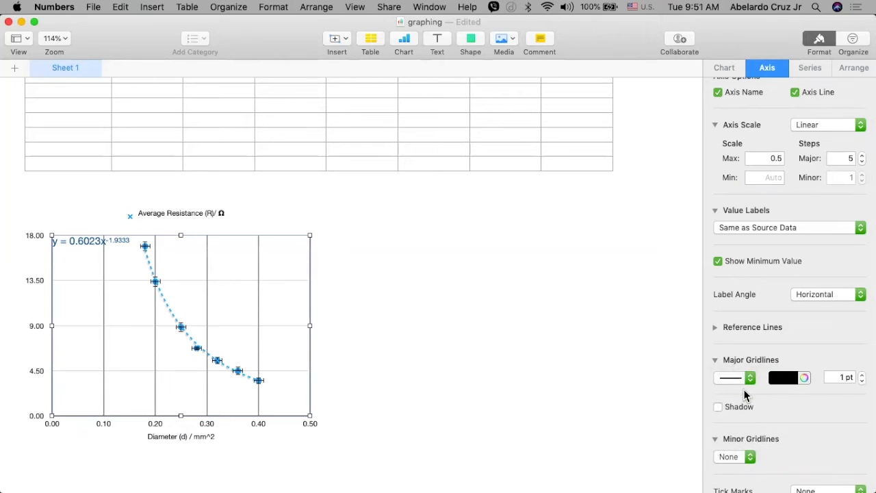
pyautogui.scroll(-2, 744, 394)
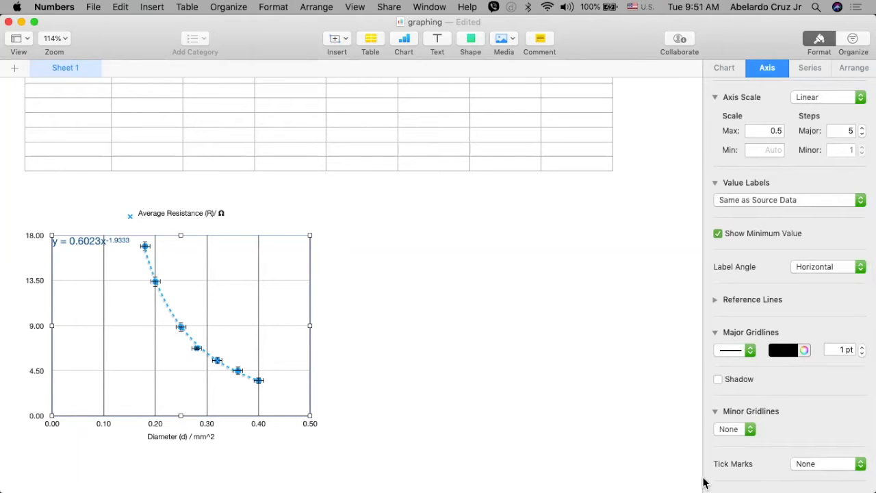
pyautogui.click(732, 429)
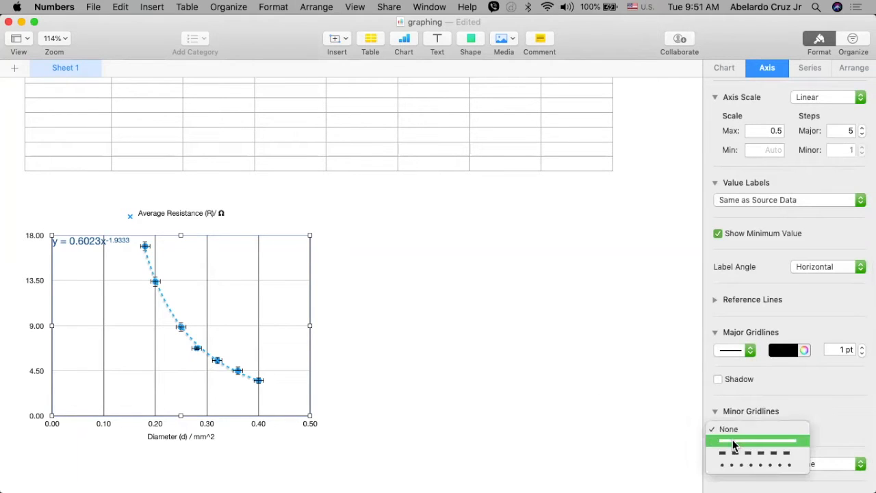
pyautogui.click(732, 439)
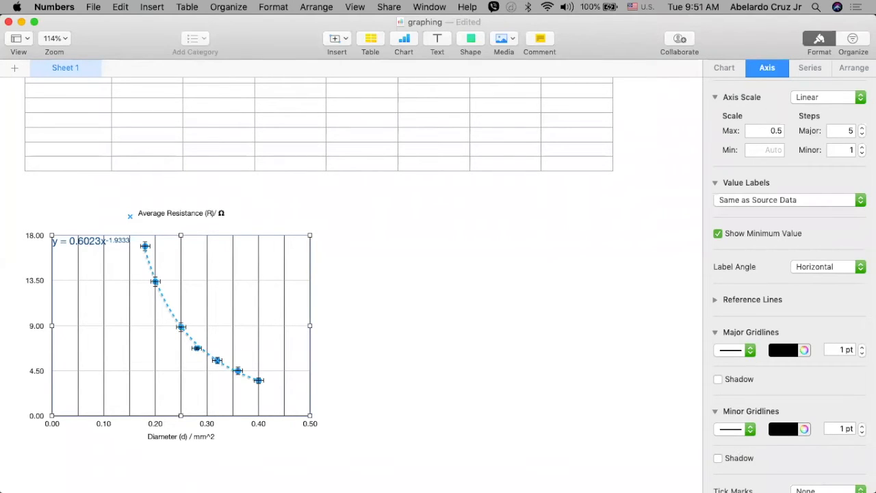
# Try a 6 pt thickness for the X axis minor gridlines, and bring it back to 1 pt.
pyautogui.click(861, 425)
pyautogui.click(862, 424)
pyautogui.click(862, 425)
pyautogui.click(862, 425)
pyautogui.click(862, 425)
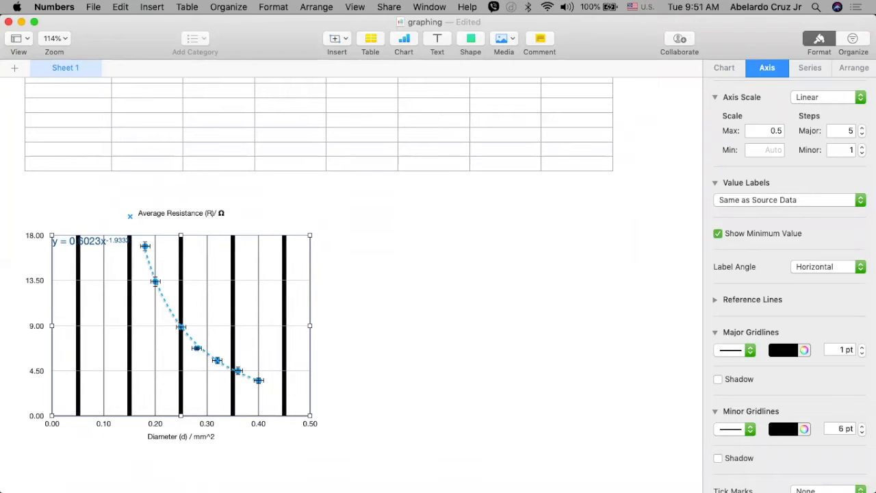
pyautogui.click(861, 432)
pyautogui.click(862, 432)
pyautogui.click(861, 432)
pyautogui.click(861, 433)
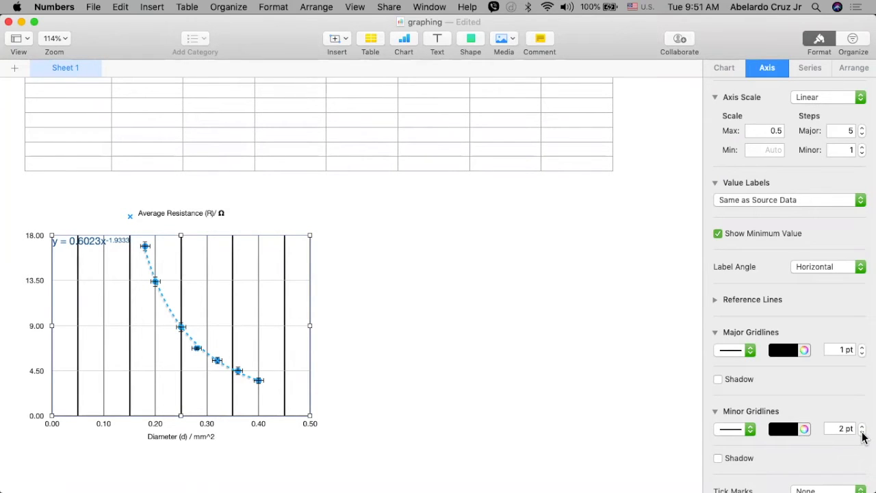
pyautogui.click(861, 432)
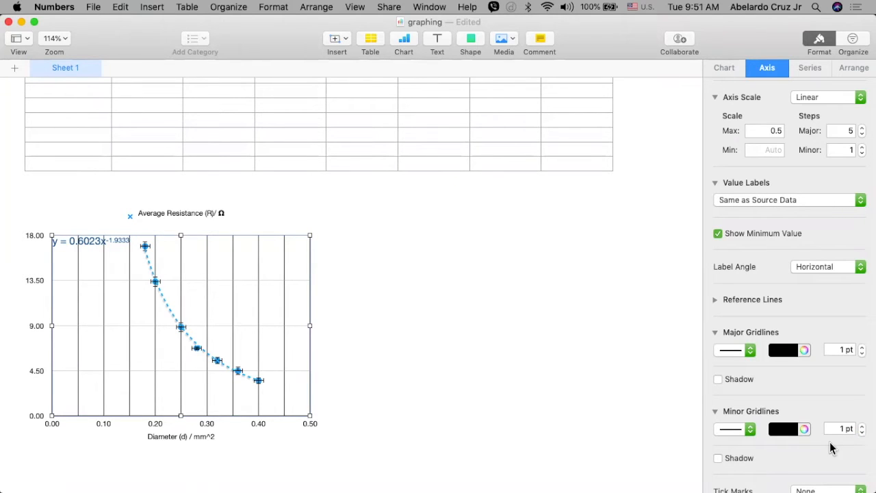
# Try a minimum of 0 for the X axis again, and raise its minor steps to 3.
pyautogui.scroll(-3, 831, 443)
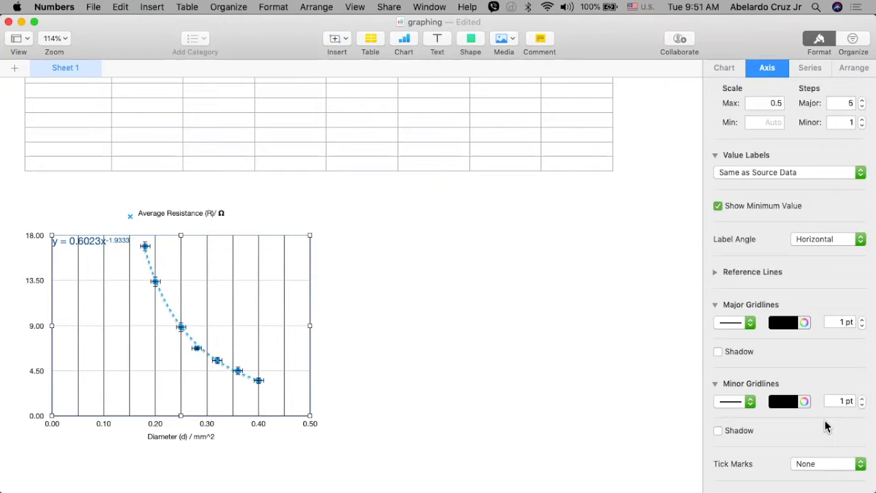
pyautogui.scroll(5, 825, 422)
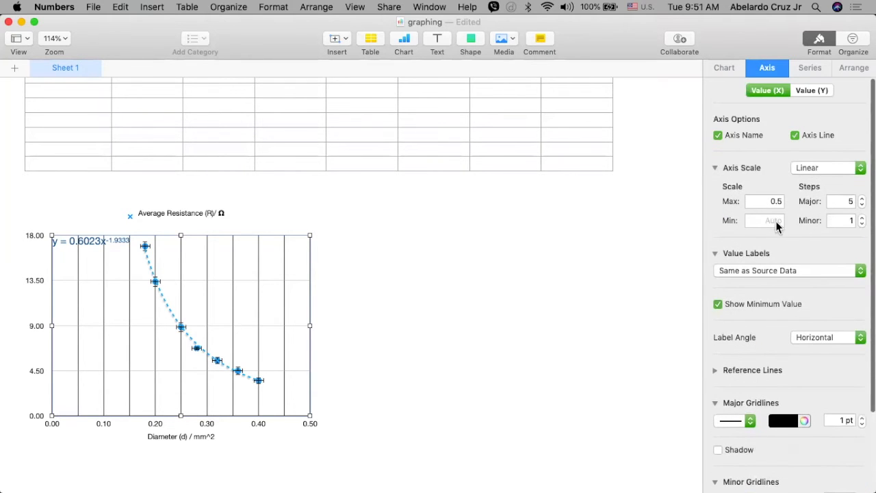
pyautogui.click(775, 223)
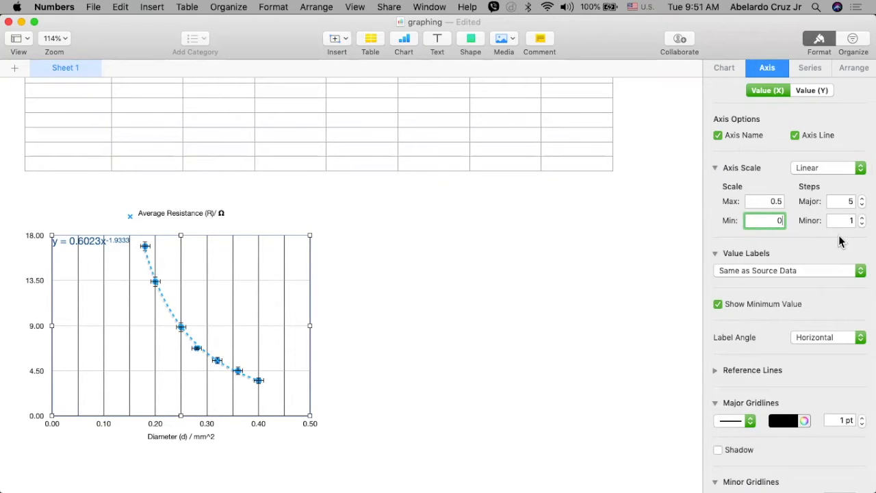
pyautogui.click(862, 220)
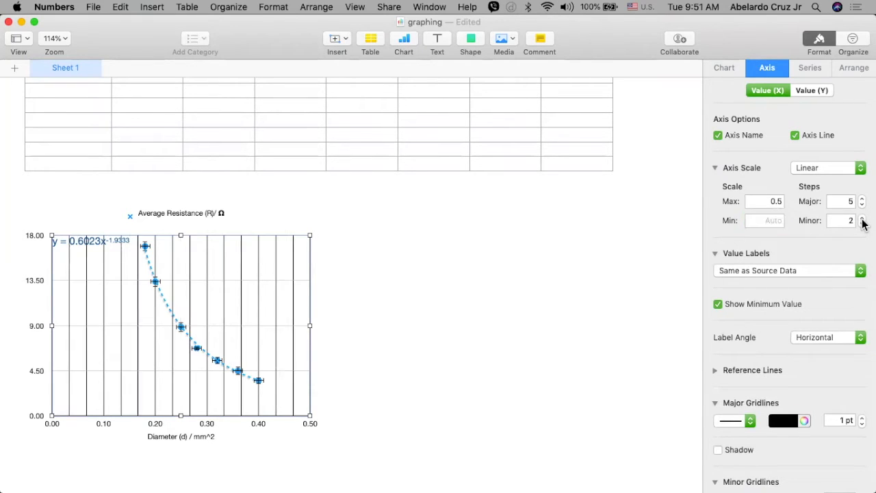
pyautogui.click(862, 224)
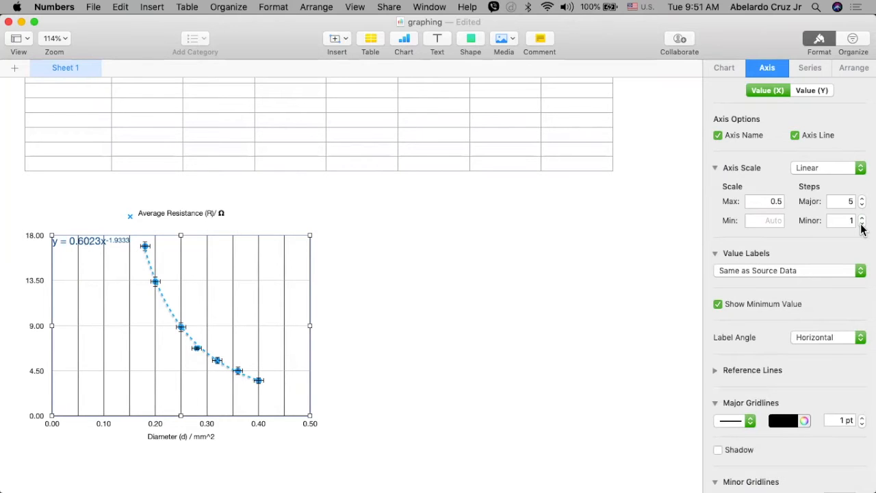
pyautogui.click(862, 218)
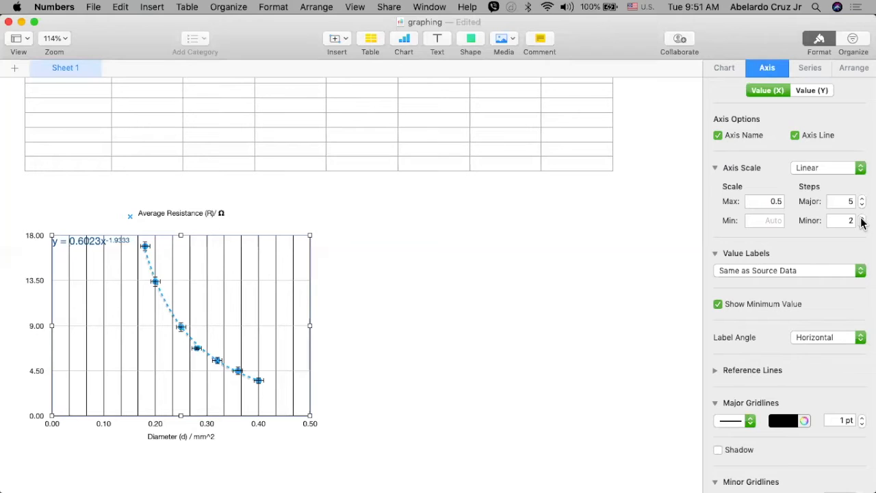
pyautogui.click(861, 219)
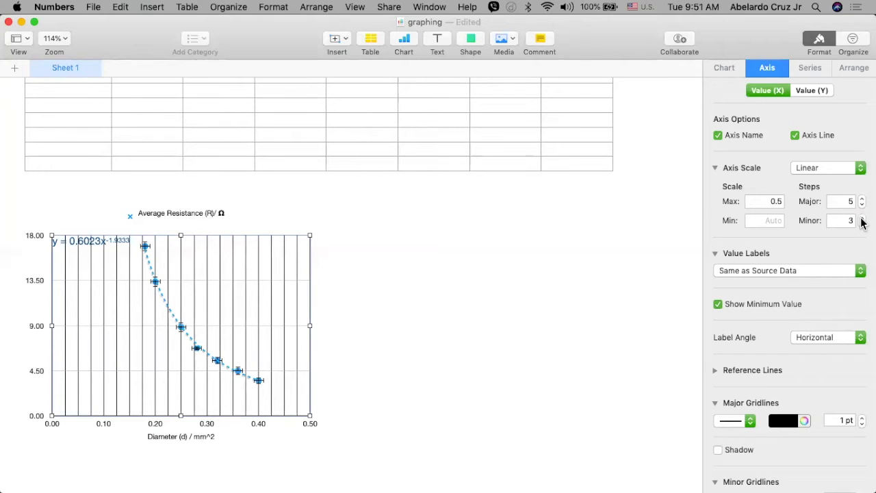
# Set the X axis minor steps to 4, comparing the gridline spacing with 3 steps.
pyautogui.click(862, 219)
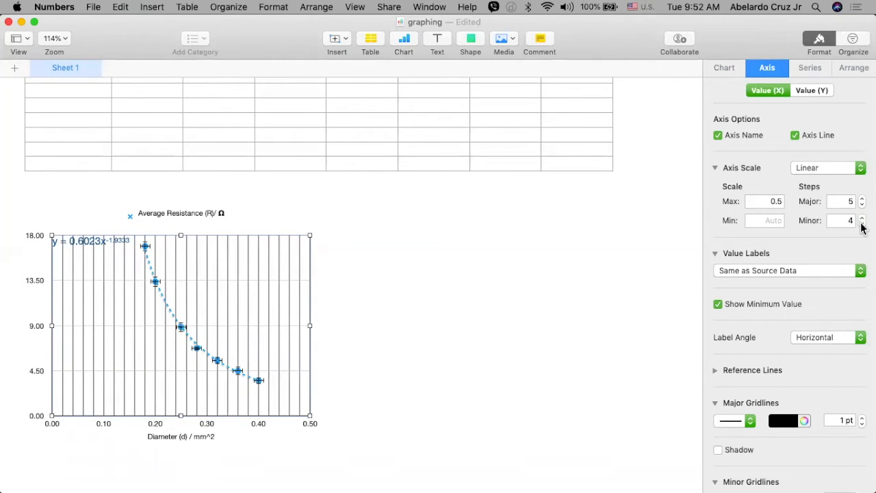
pyautogui.click(861, 224)
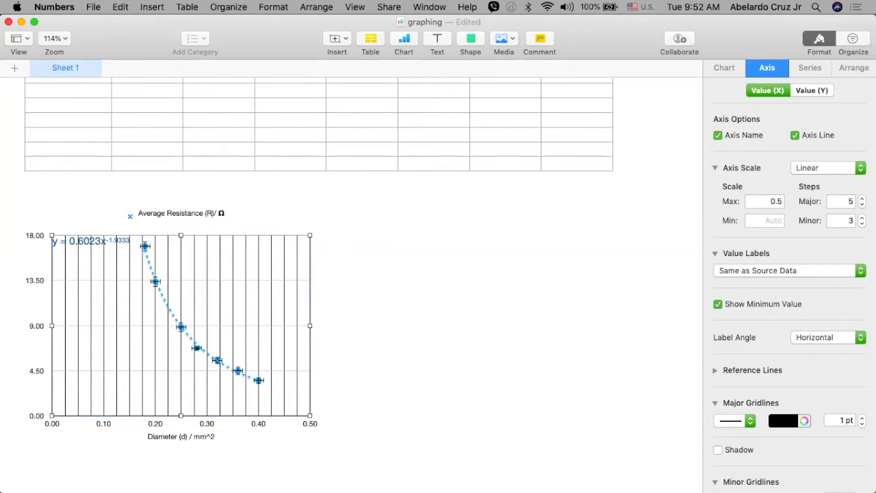
pyautogui.click(862, 218)
pyautogui.click(861, 223)
pyautogui.click(861, 219)
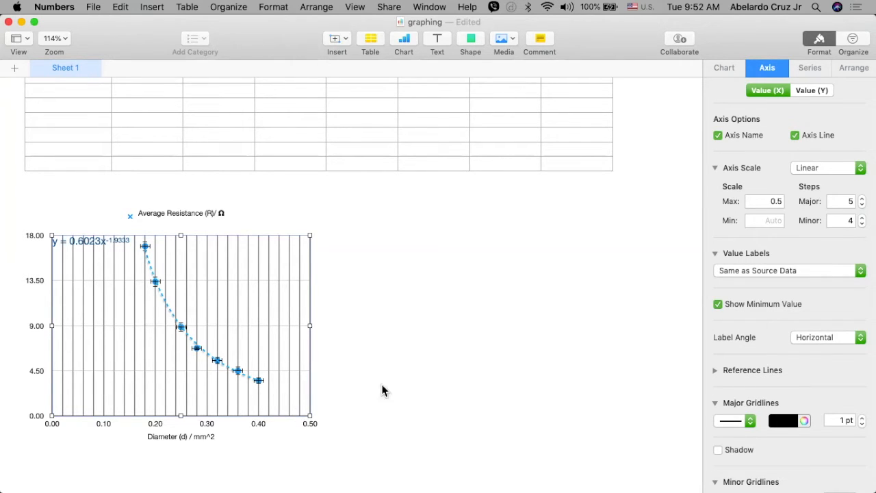
# Review the X axis gridline and label settings, and enter 0 as the axis minimum.
pyautogui.scroll(-5, 828, 286)
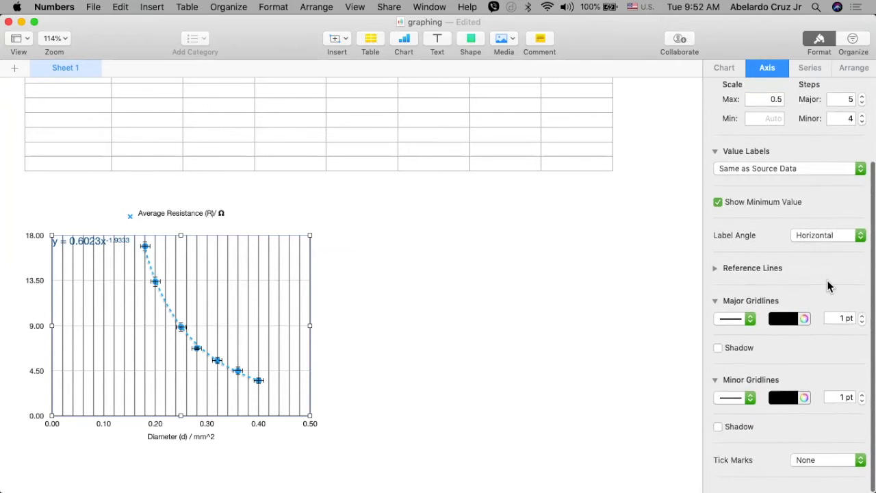
pyautogui.scroll(3, 828, 286)
pyautogui.scroll(-2, 828, 286)
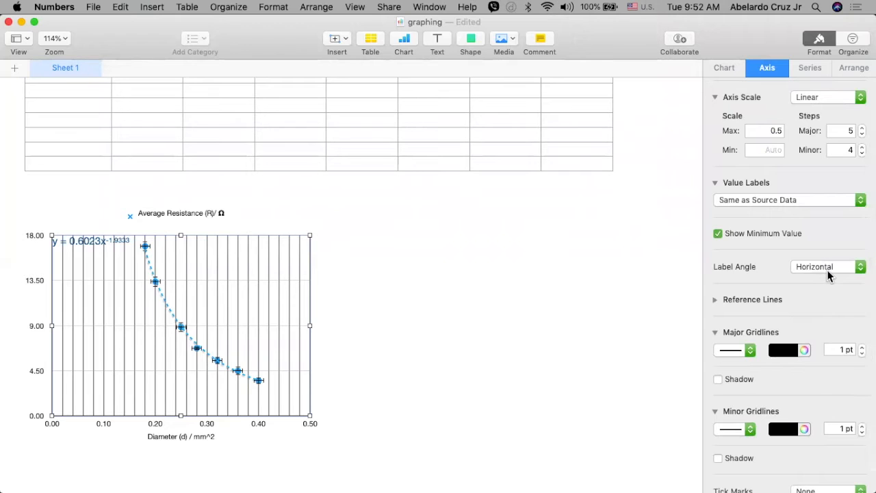
pyautogui.scroll(2, 828, 270)
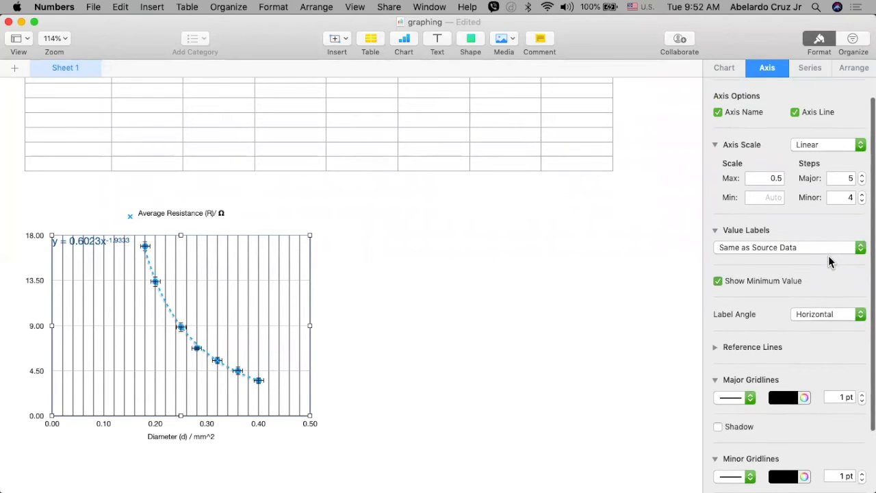
pyautogui.scroll(-3, 831, 258)
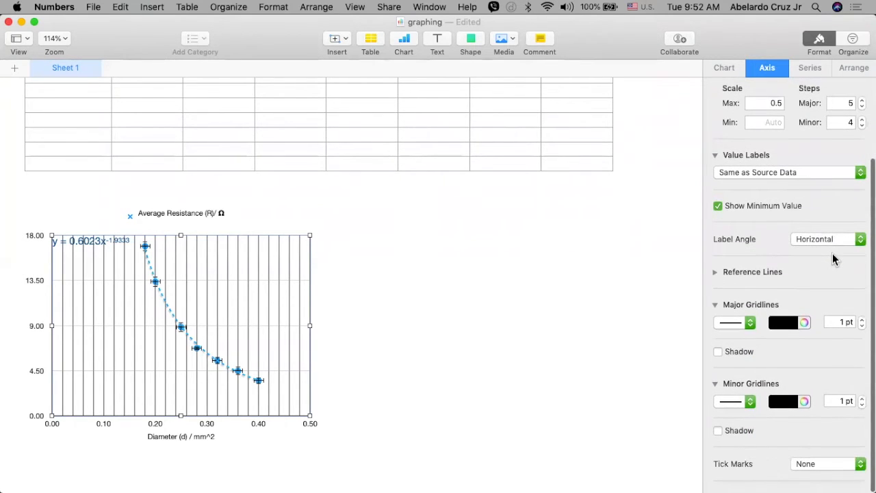
pyautogui.scroll(4, 832, 259)
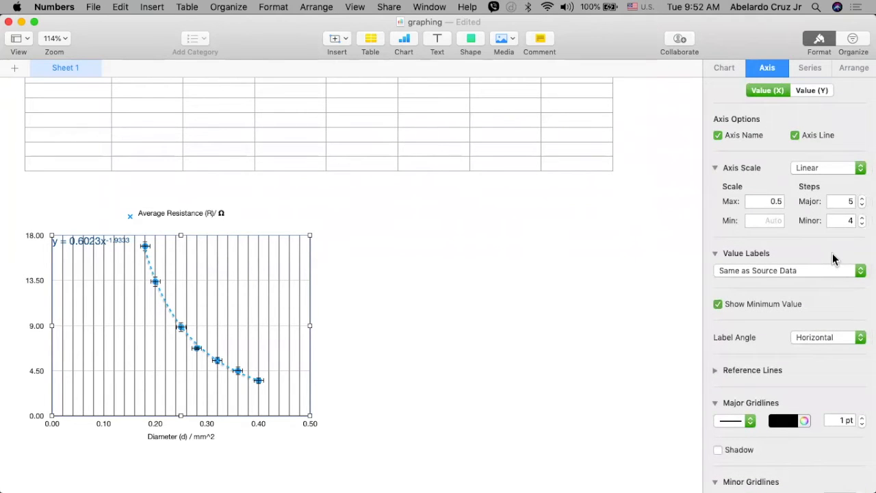
pyautogui.click(776, 221)
pyautogui.write('0')
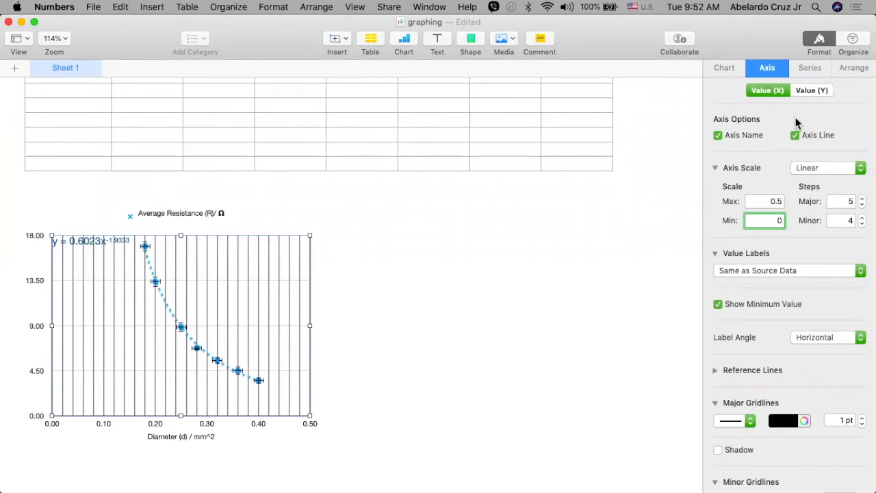
# Set the Y axis scale to a maximum of 20 and a minimum of 0, trying a maximum of 30 along the way.
pyautogui.click(806, 94)
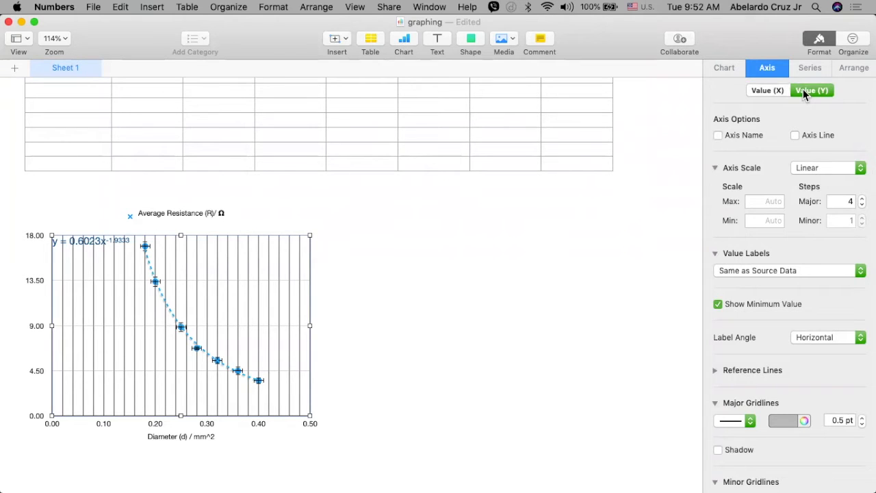
pyautogui.click(769, 198)
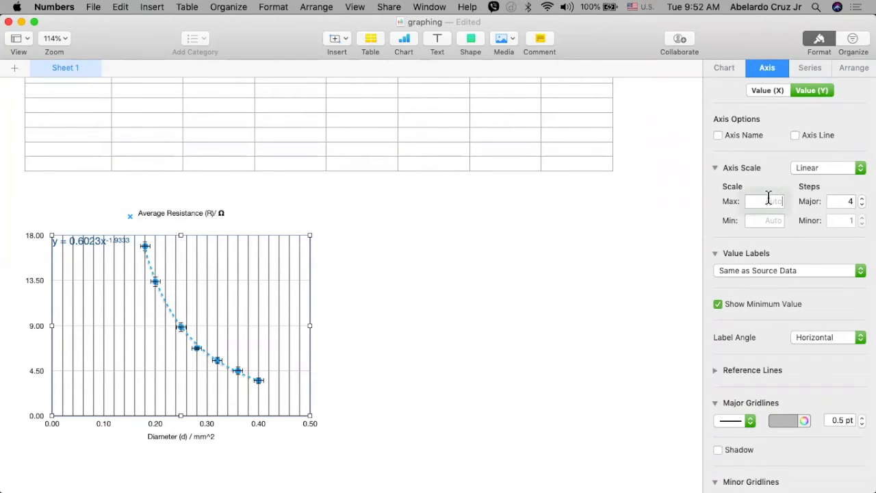
pyautogui.write('20')
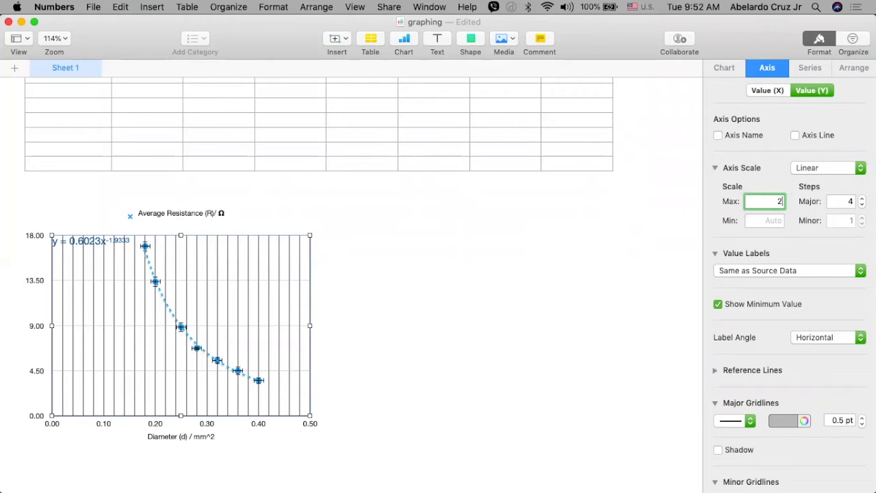
pyautogui.press('Return')
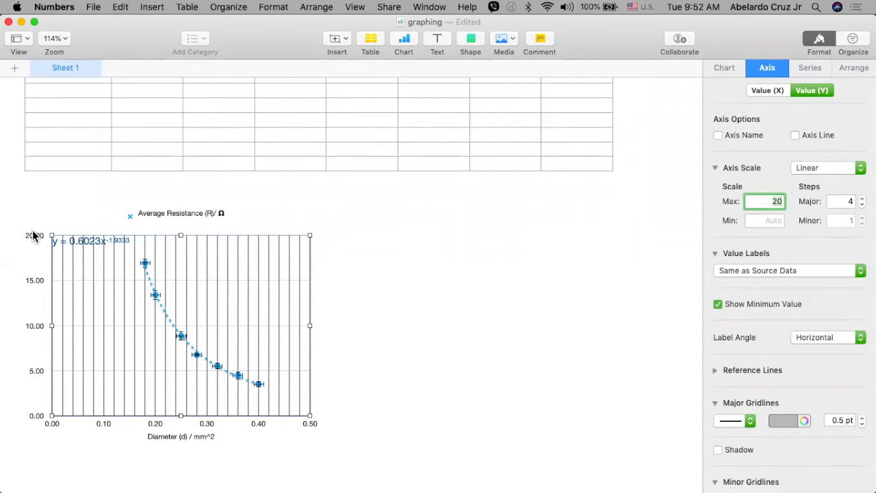
pyautogui.write('30')
pyautogui.press('Return')
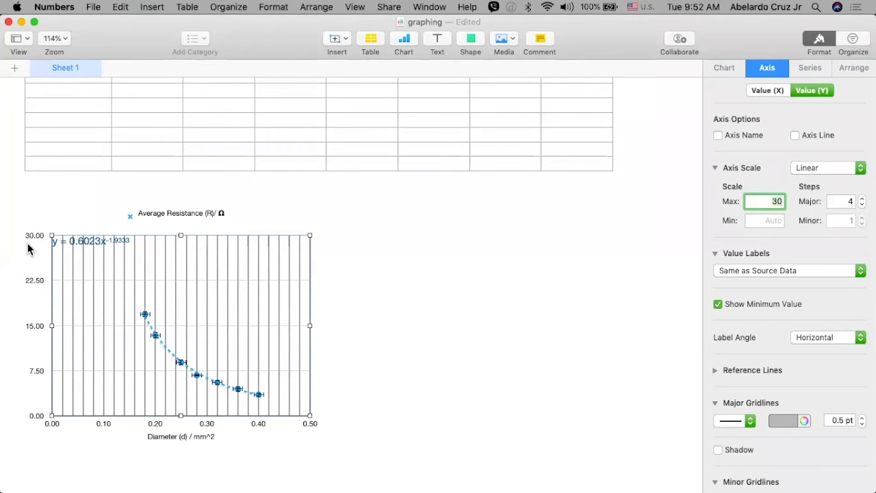
pyautogui.write('20')
pyautogui.press('Return')
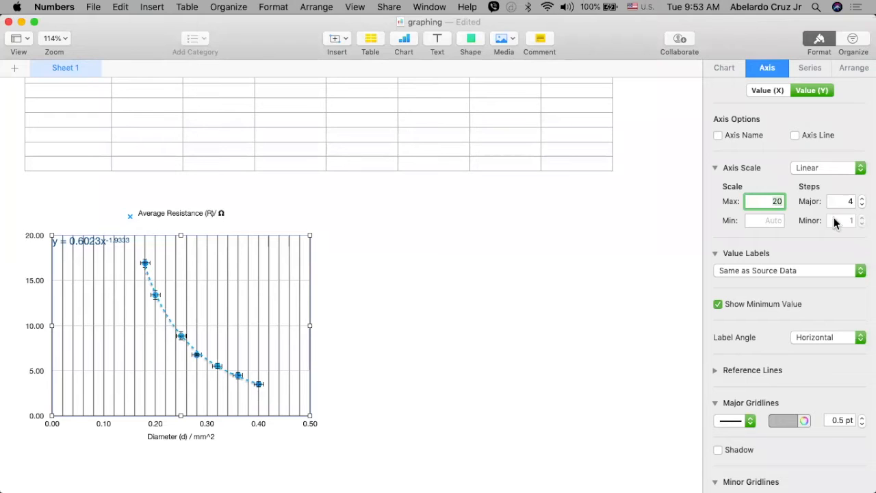
pyautogui.click(774, 220)
pyautogui.write('0')
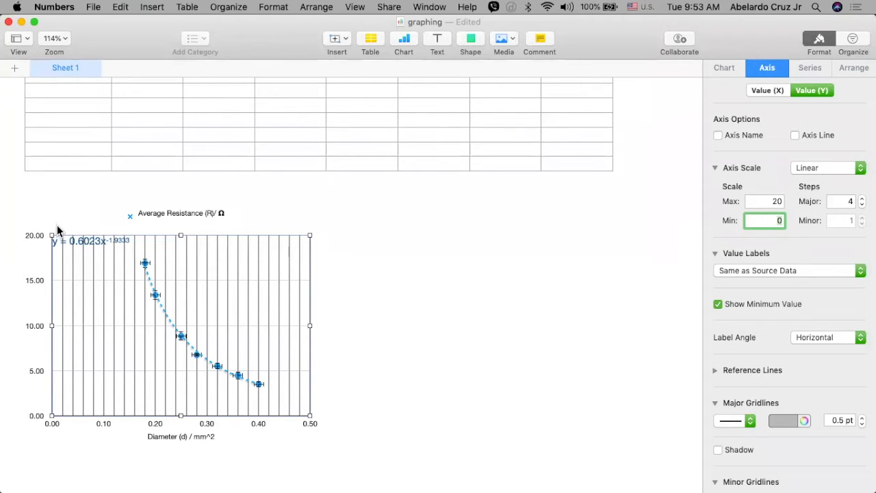
# Try 5 and 6 major steps on the Y axis, and bring them back to 4.
pyautogui.click(862, 199)
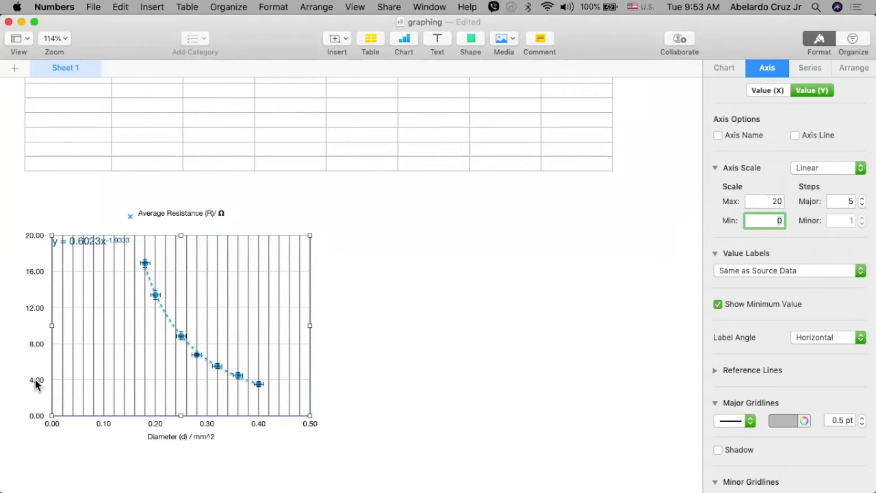
pyautogui.click(862, 199)
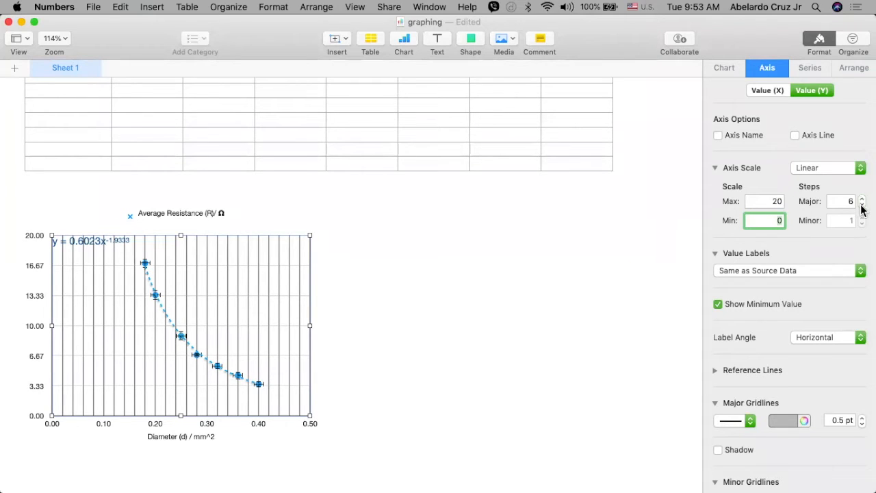
pyautogui.click(862, 207)
pyautogui.click(862, 206)
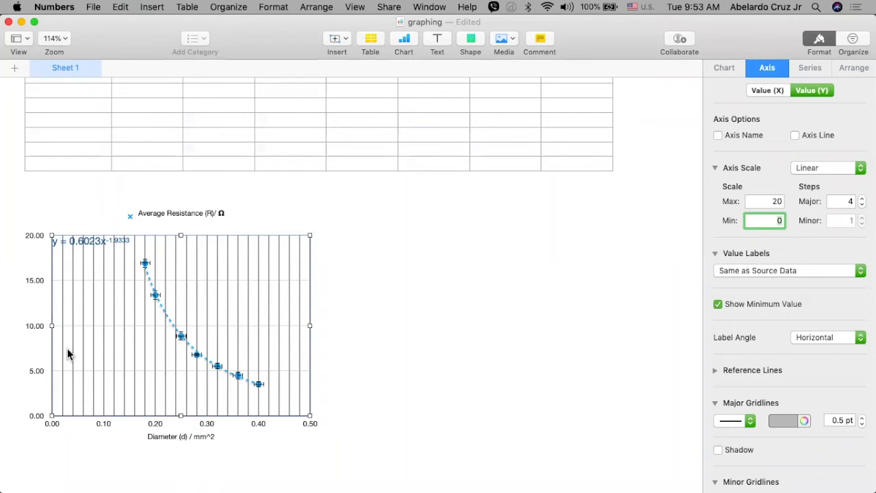
# Format the Y axis major gridlines as solid black lines 1 pt thick.
pyautogui.scroll(-3, 799, 250)
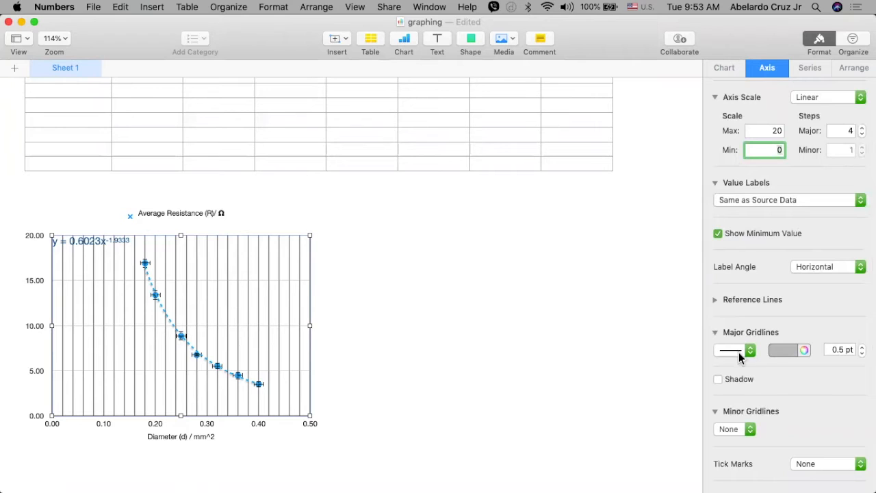
pyautogui.scroll(3, 760, 287)
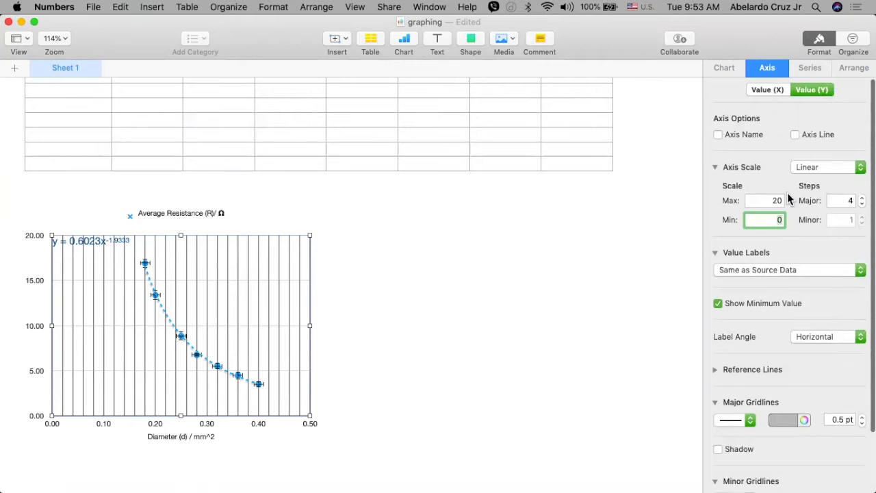
pyautogui.scroll(-3, 788, 197)
pyautogui.click(730, 351)
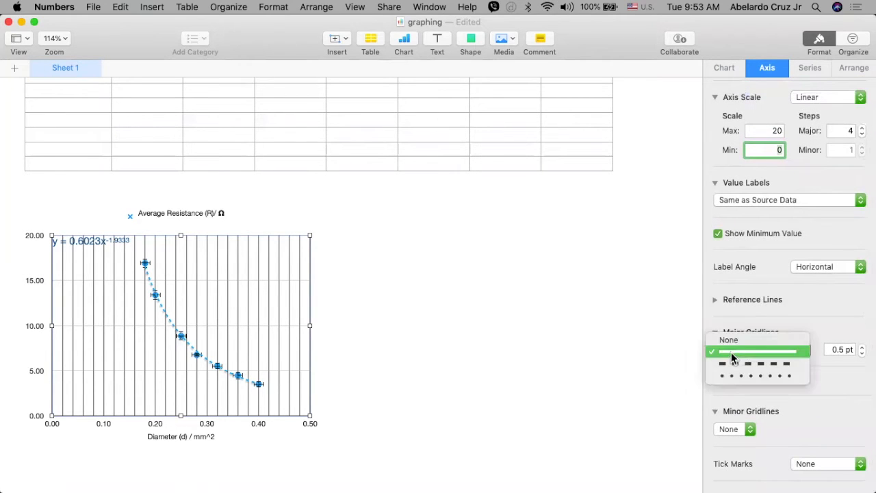
pyautogui.click(732, 356)
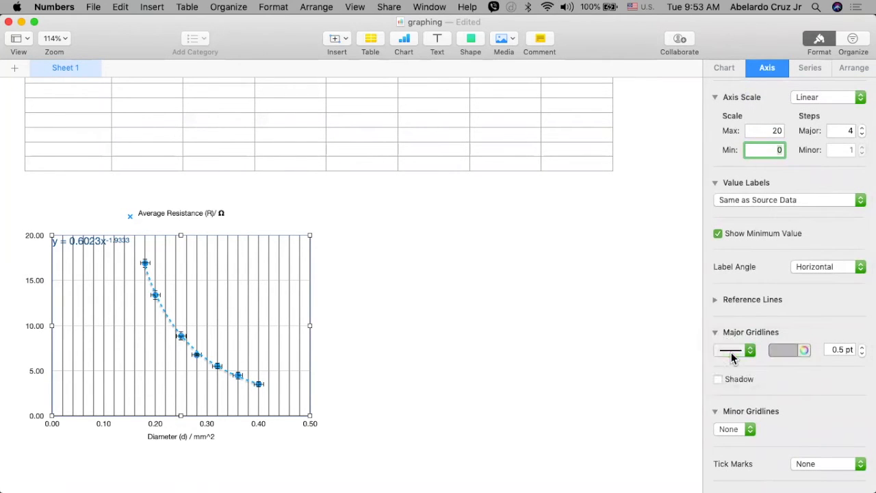
pyautogui.click(772, 353)
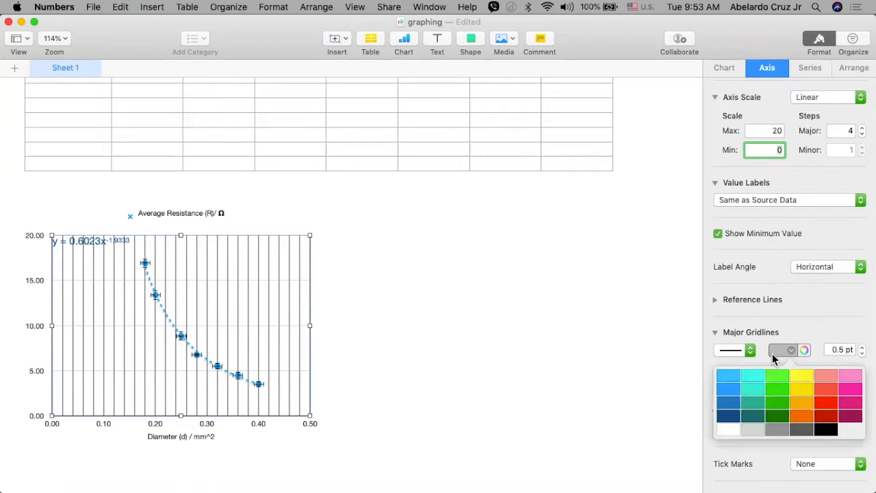
pyautogui.click(823, 429)
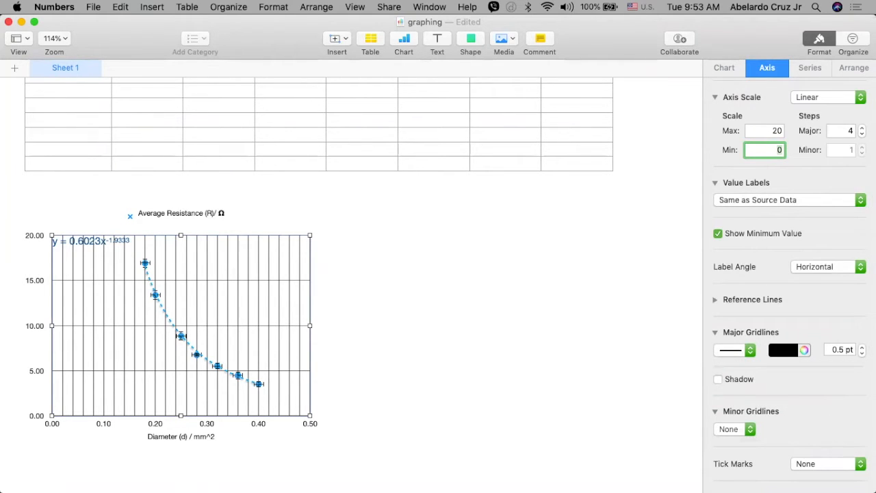
pyautogui.click(862, 347)
pyautogui.click(862, 346)
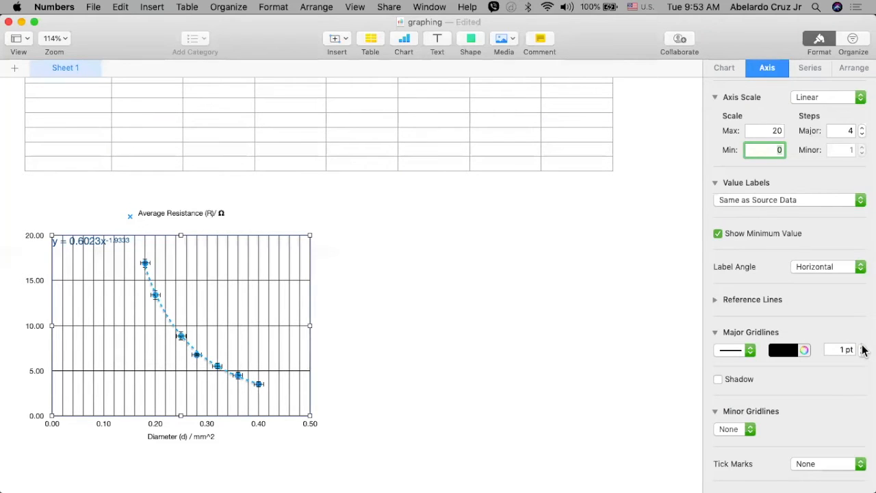
# Add solid-line minor gridlines to the Y axis and set its minor steps to 4.
pyautogui.click(733, 428)
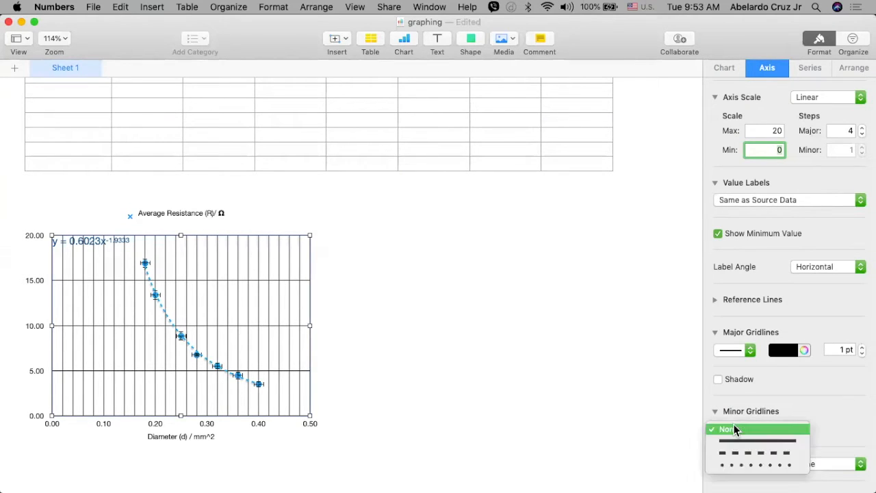
pyautogui.click(734, 441)
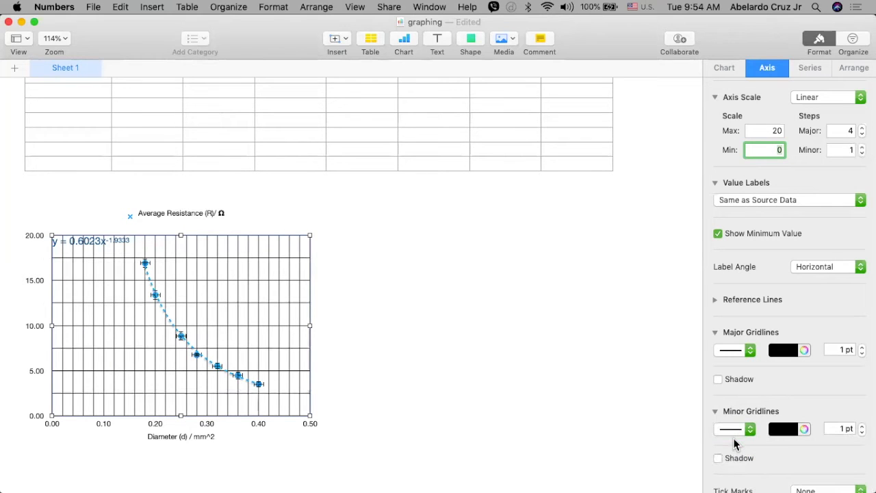
pyautogui.scroll(5, 817, 377)
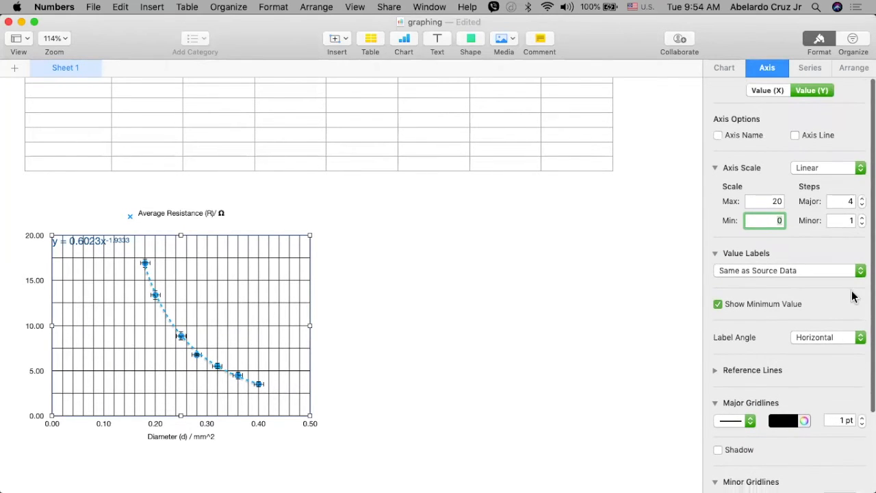
pyautogui.click(861, 217)
pyautogui.click(861, 217)
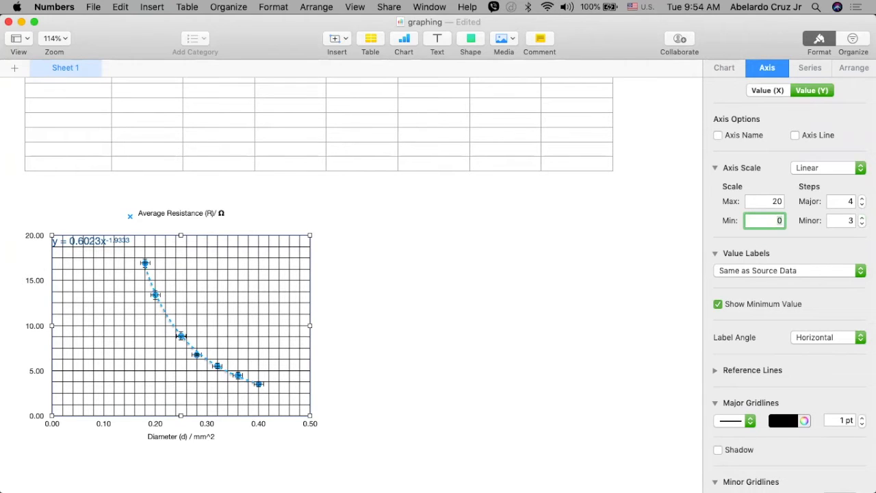
pyautogui.click(861, 217)
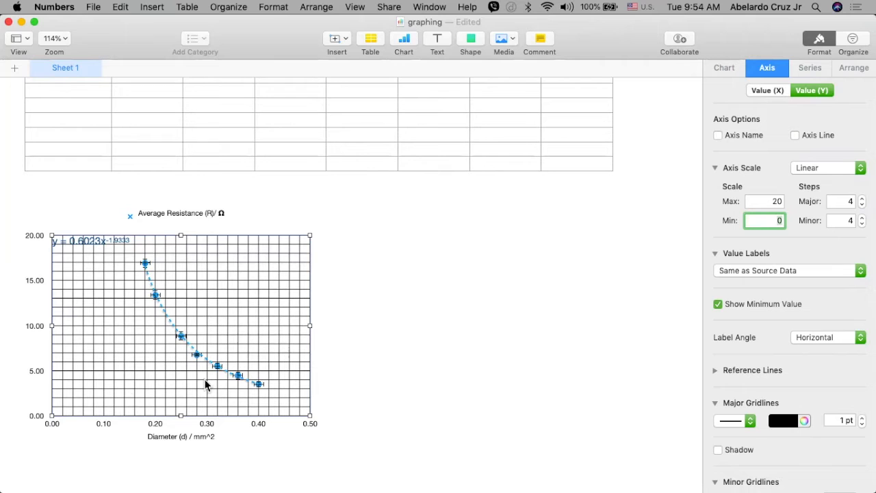
# Move the chart slightly to the right on the sheet and look through its Y axis label settings.
pyautogui.moveTo(140, 338); pyautogui.dragTo(166, 339)
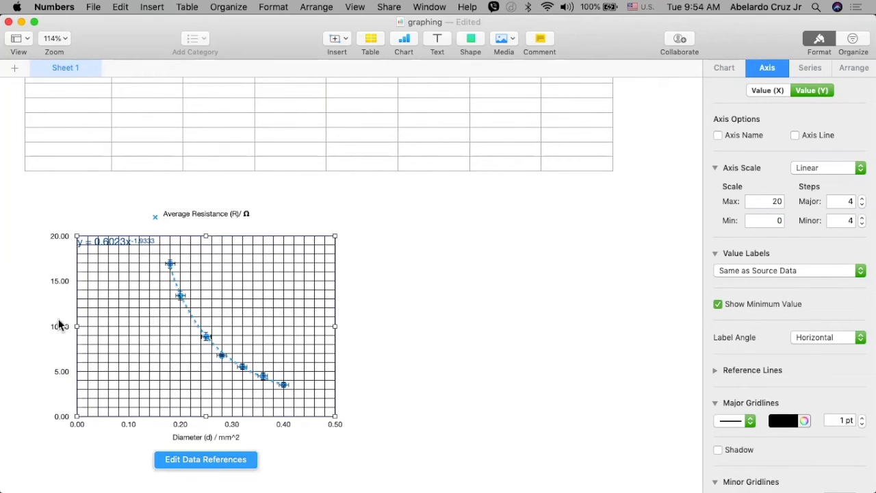
pyautogui.click(57, 288)
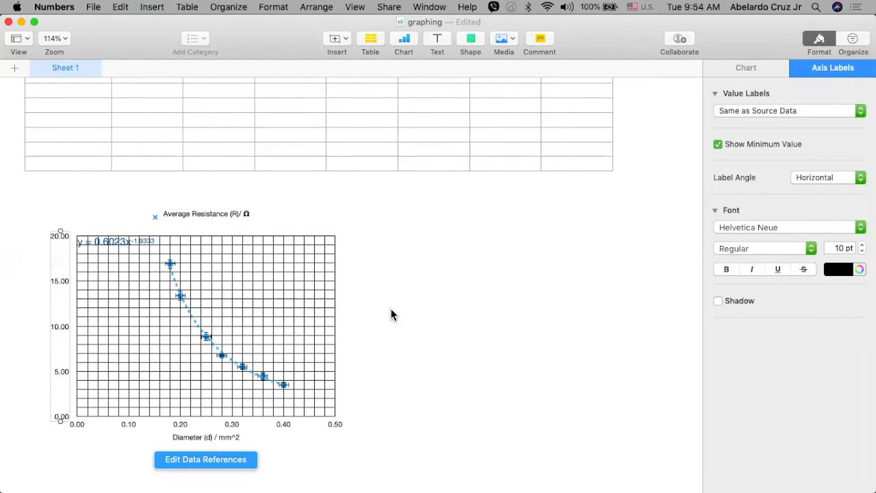
pyautogui.scroll(3, 691, 241)
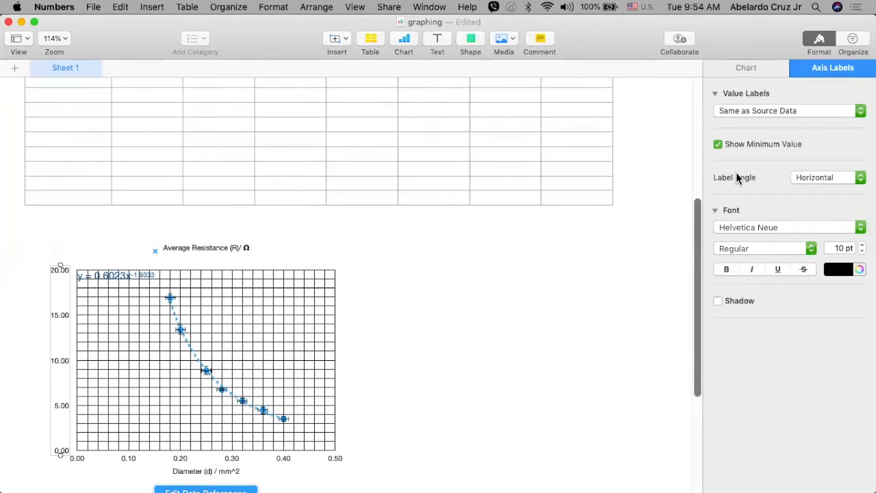
pyautogui.click(753, 71)
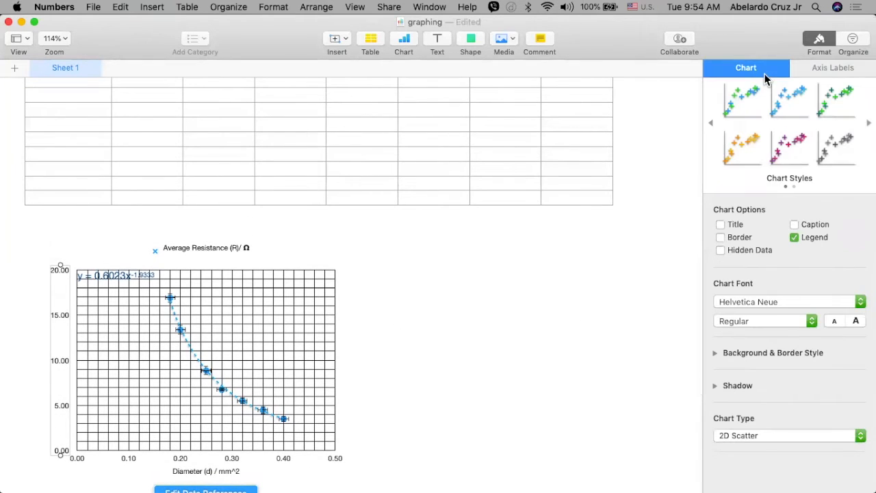
pyautogui.scroll(-3, 321, 328)
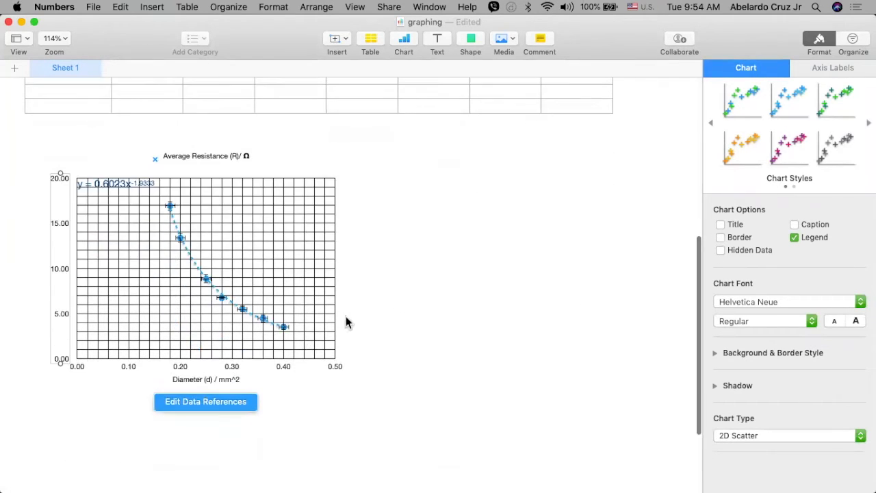
pyautogui.click(817, 70)
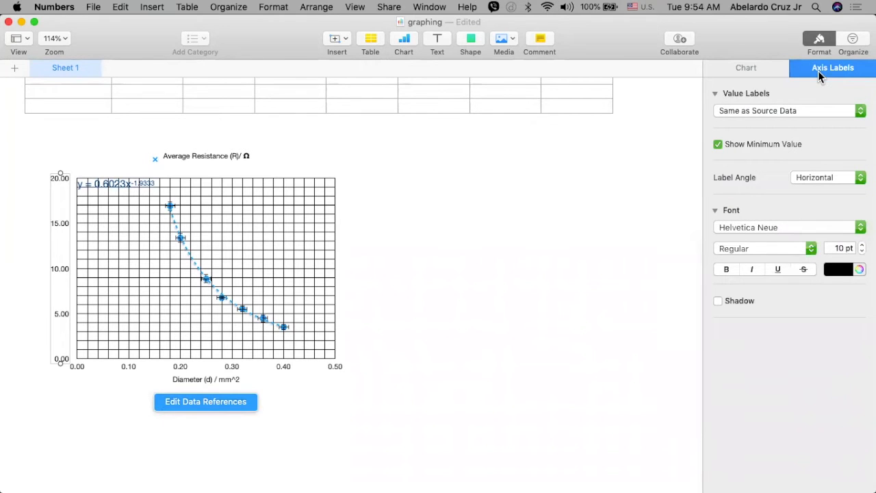
pyautogui.click(340, 247)
pyautogui.click(315, 248)
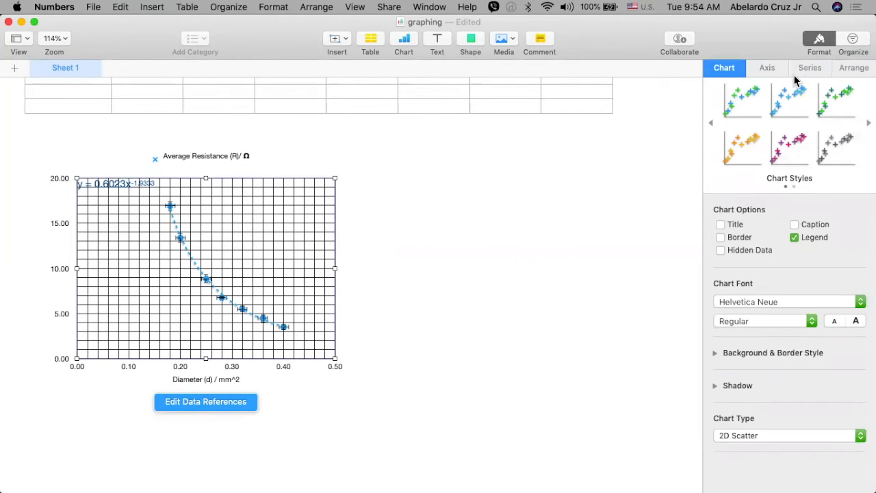
# Show the Y axis name on the chart, trying the axis line on and off.
pyautogui.click(767, 70)
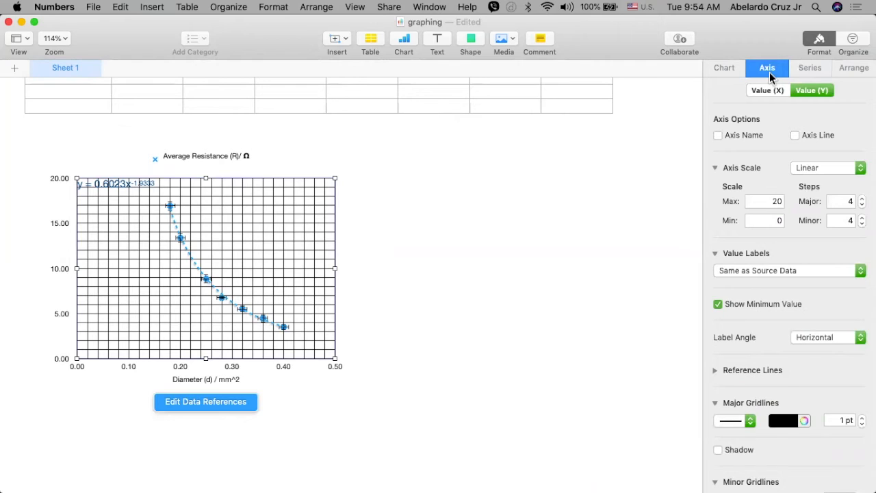
pyautogui.click(718, 137)
pyautogui.click(796, 136)
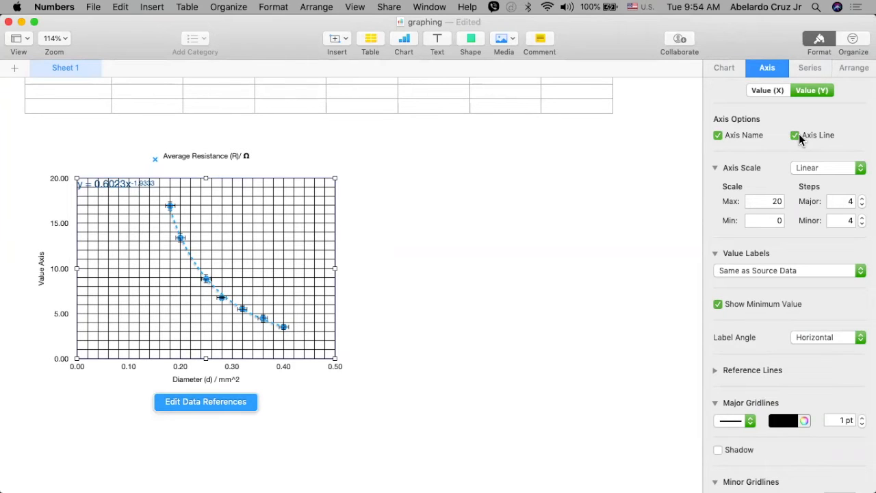
pyautogui.click(795, 136)
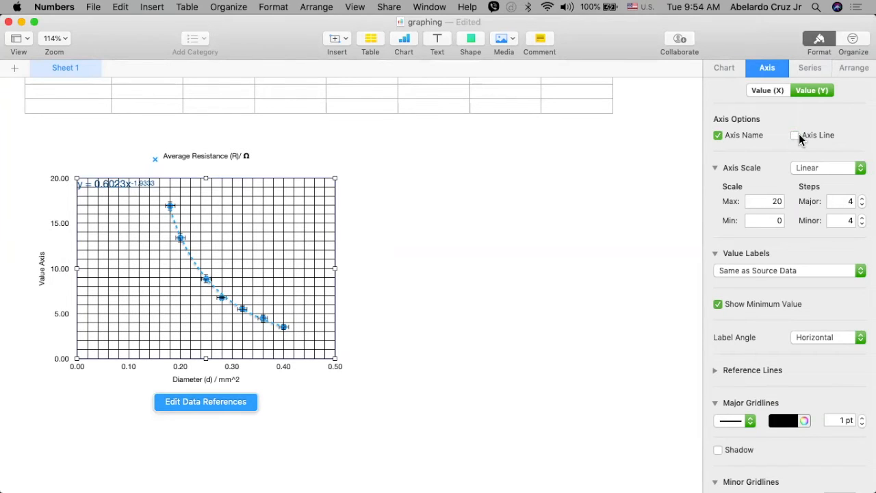
pyautogui.click(719, 140)
pyautogui.click(721, 141)
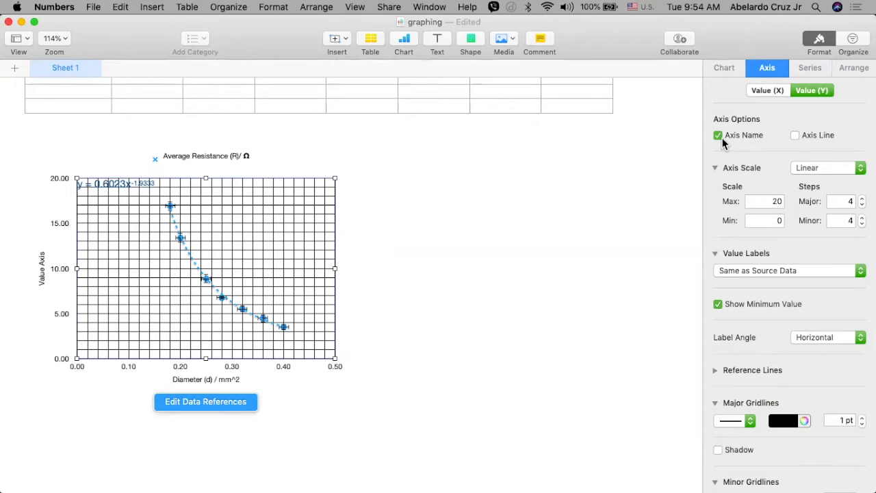
# Replace the Y axis title's placeholder text with "Resistance (R)".
pyautogui.click(42, 275)
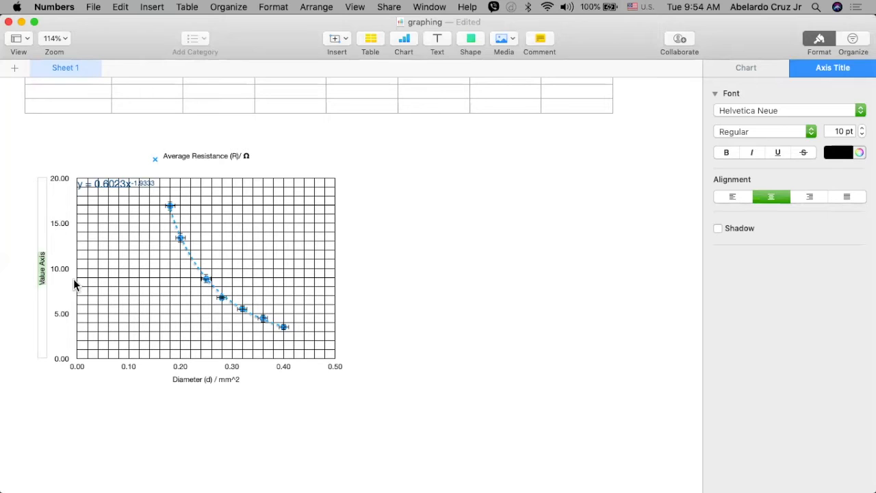
pyautogui.write('Resist')
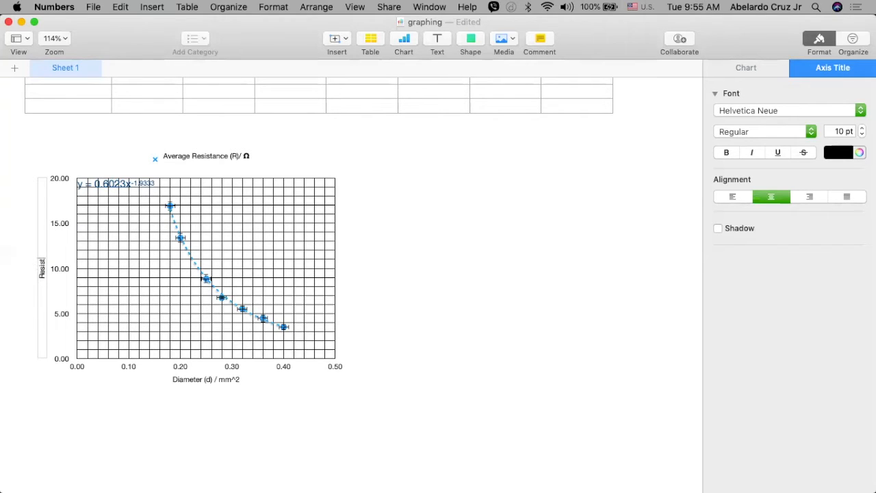
pyautogui.write('ance (')
pyautogui.write('R')
pyautogui.write(')')
# Correct the auto-substituted ® symbol in the Y axis title and finish the text as "Resistance (R) /".
pyautogui.press('super+z')
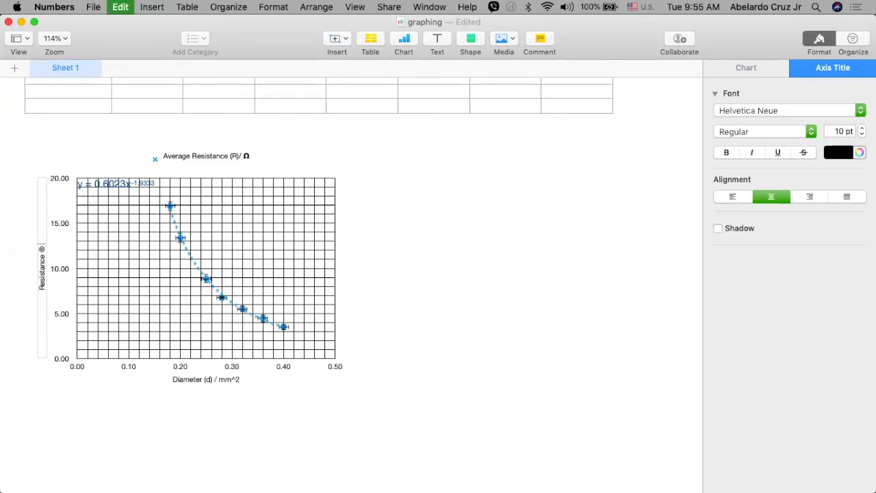
pyautogui.write('/')
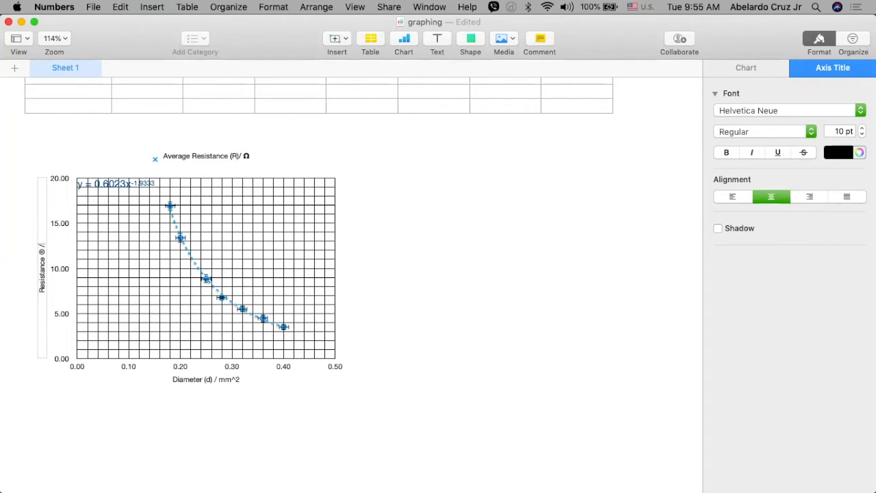
pyautogui.press('super+z')
pyautogui.press('super+z')
pyautogui.write('/')
pyautogui.press('BackSpace')
pyautogui.press('BackSpace')
pyautogui.press('BackSpace')
pyautogui.press('BackSpace')
pyautogui.write('(R) /')
# Change the keyboard input source to Greek and show the Keyboard Viewer.
pyautogui.scroll(5, 228, 209)
pyautogui.scroll(4, 227, 204)
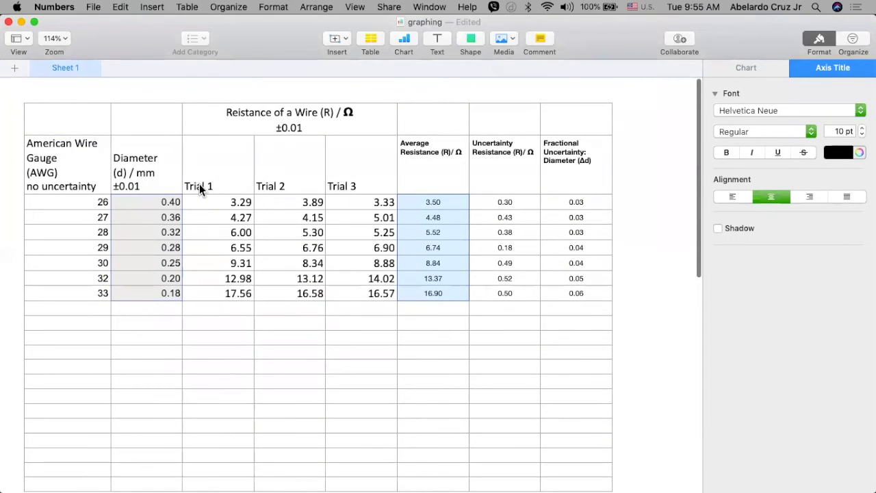
pyautogui.hscroll(1, 220, 262)
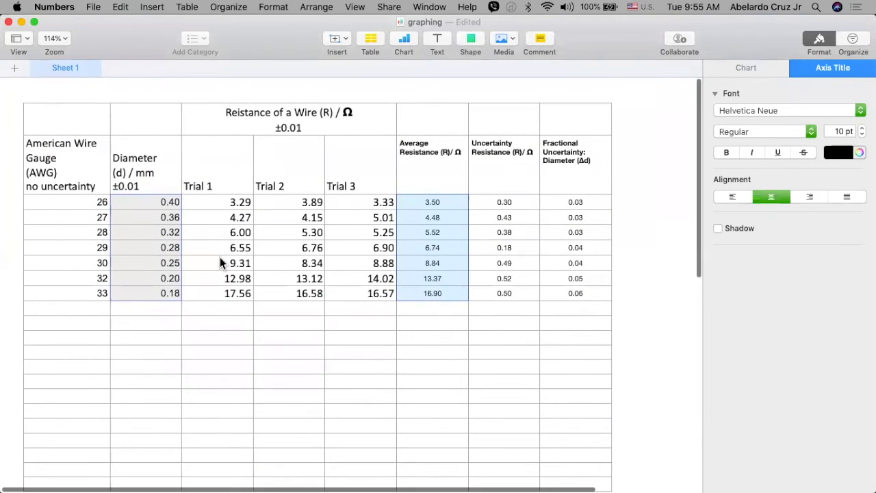
pyautogui.scroll(-10, 219, 258)
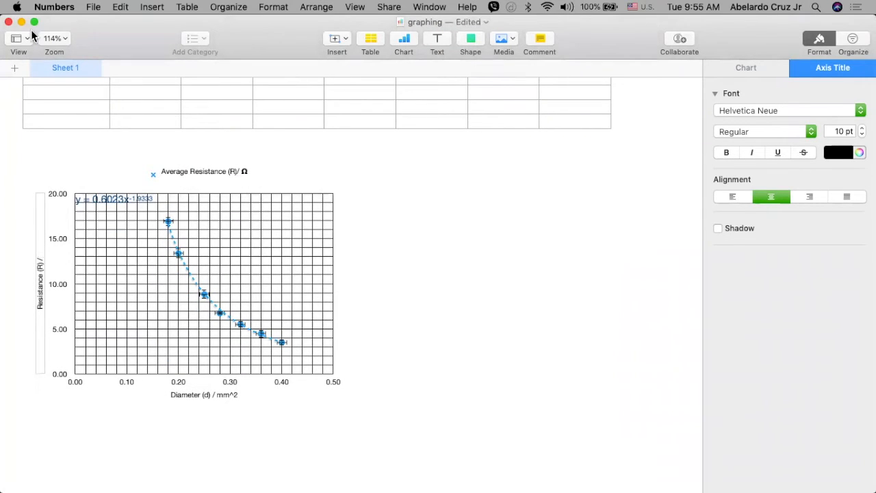
pyautogui.click(643, 8)
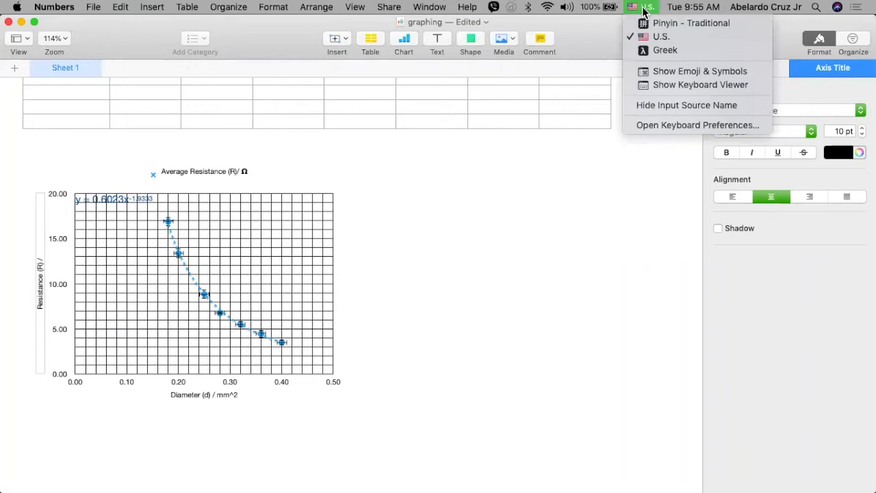
pyautogui.click(654, 52)
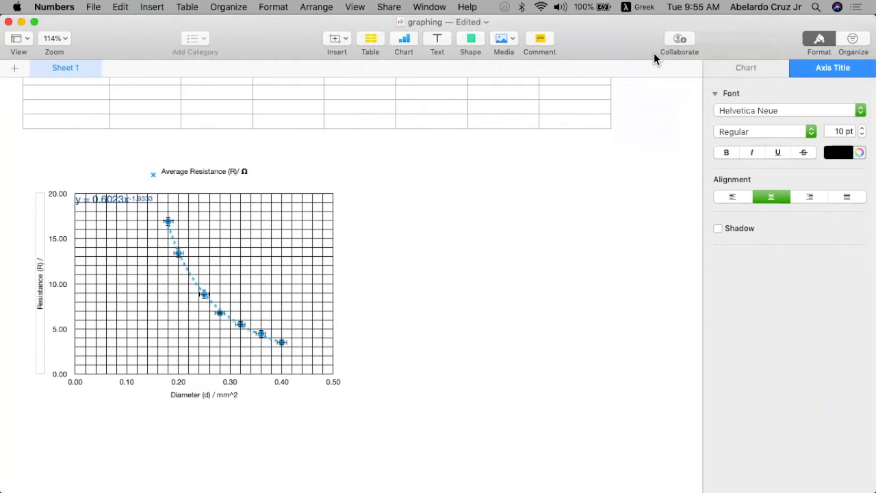
pyautogui.click(641, 8)
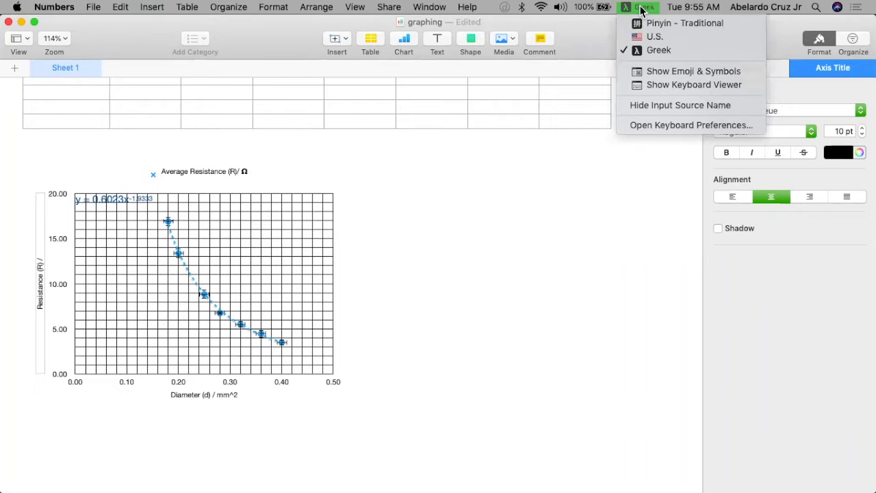
pyautogui.click(658, 85)
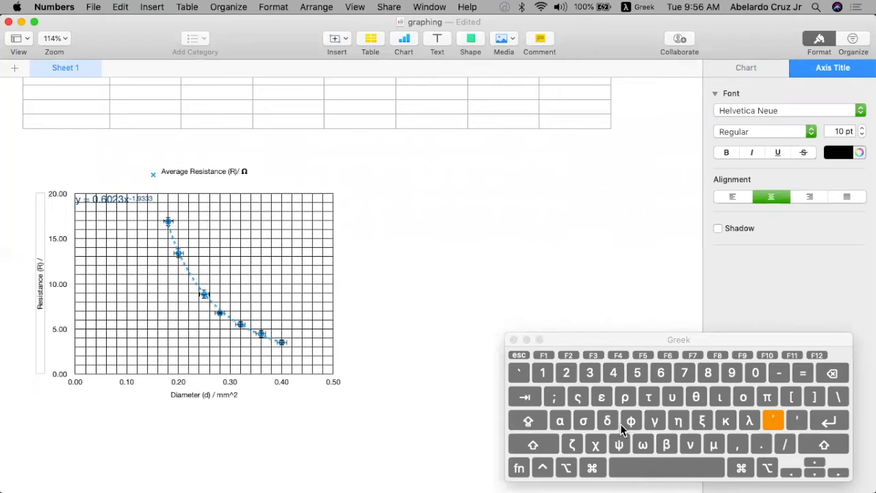
# Append the uppercase omega symbol Ω to the Y axis title using the Greek Keyboard Viewer.
pyautogui.press('shift')
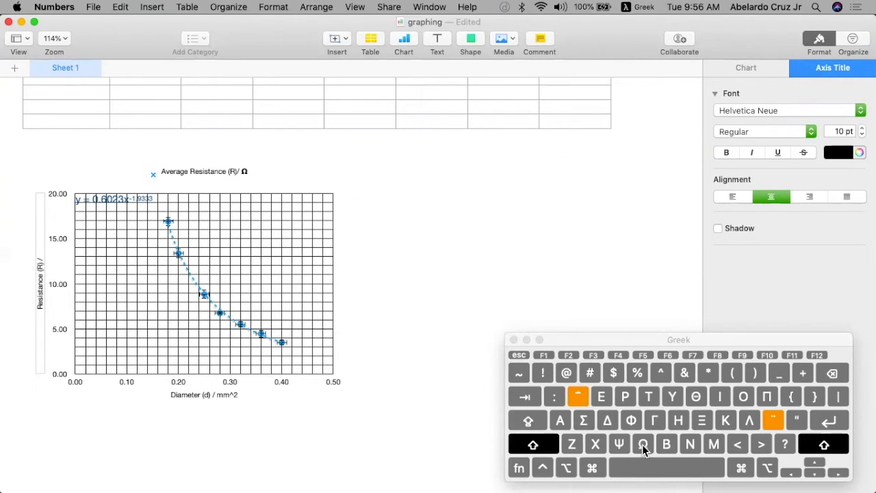
pyautogui.press('shift')
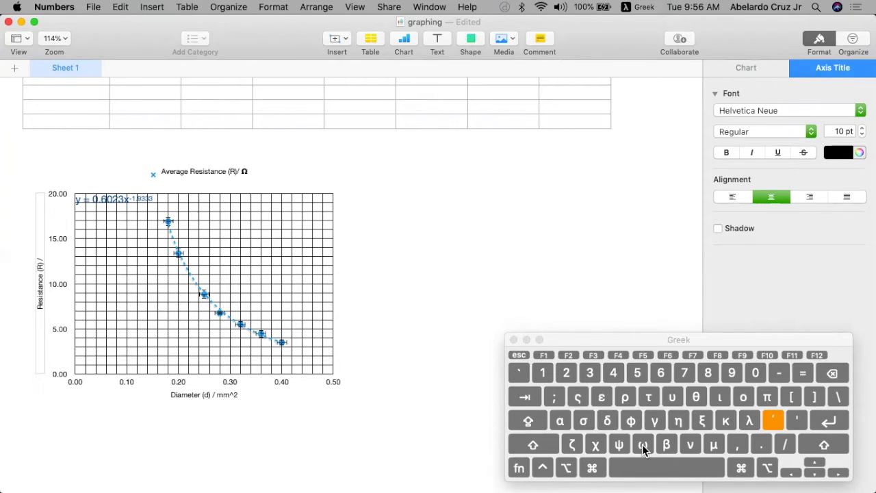
pyautogui.press('shift')
pyautogui.click(643, 446)
pyautogui.press('shift')
pyautogui.click(525, 425)
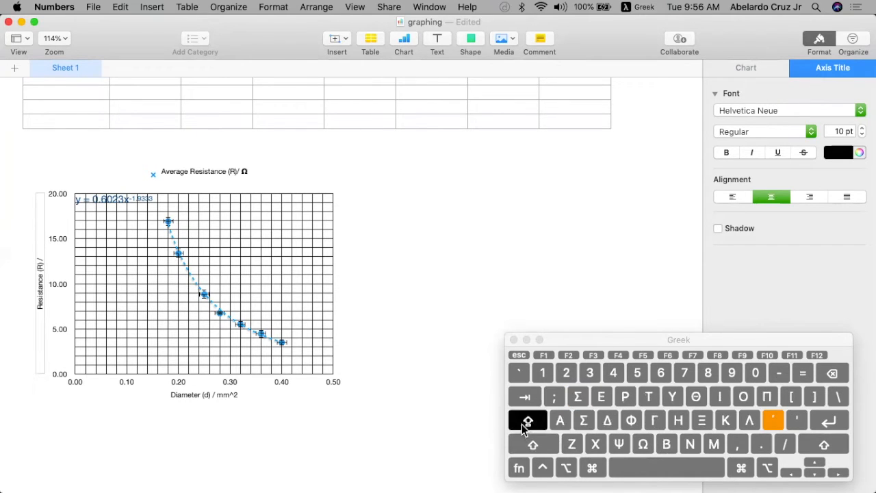
pyautogui.click(643, 446)
pyautogui.click(643, 447)
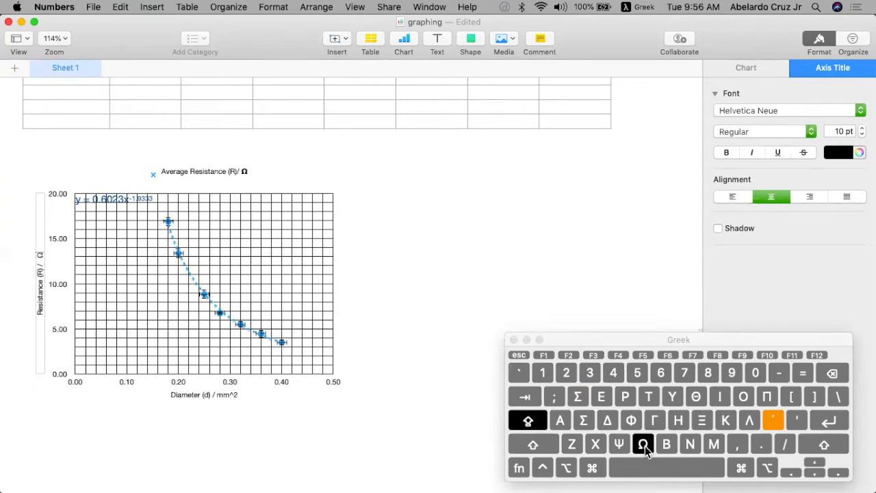
# Close the Keyboard Viewer and change the keyboard input source back to U.S.
pyautogui.click(514, 341)
pyautogui.click(643, 6)
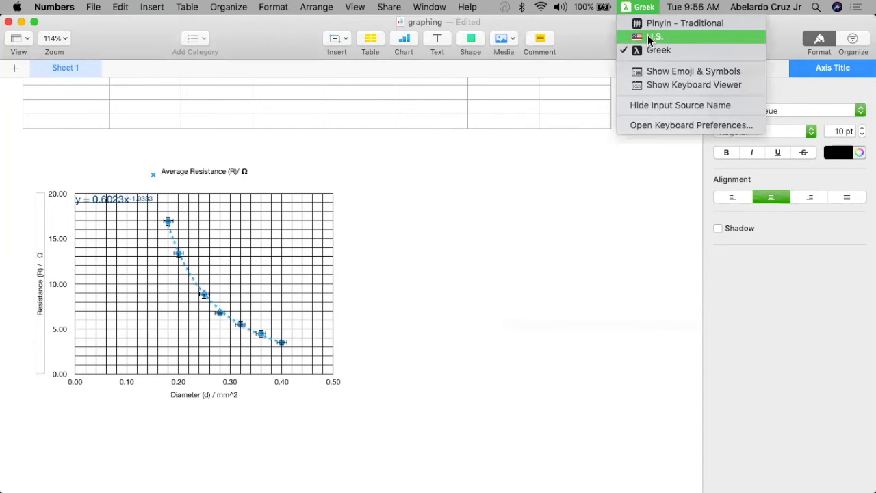
pyautogui.click(650, 38)
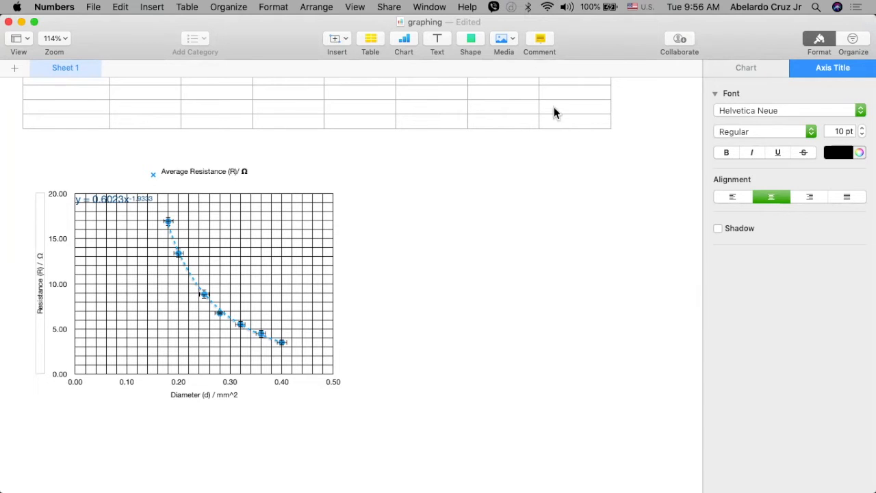
# Edit the chart's legend text, removing "Average" and adding a second line so it reads "Resistance (R)/ Ω versus Diameter".
pyautogui.scroll(5, 303, 126)
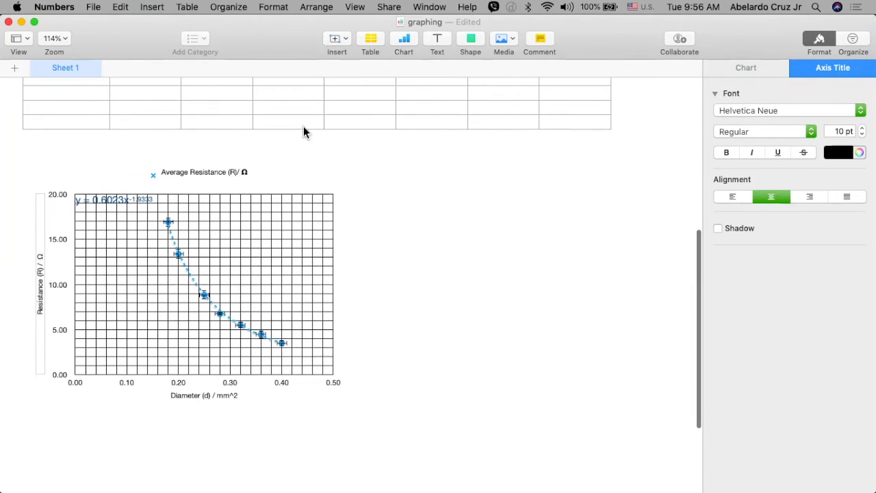
pyautogui.scroll(5, 303, 128)
pyautogui.scroll(-3, 303, 127)
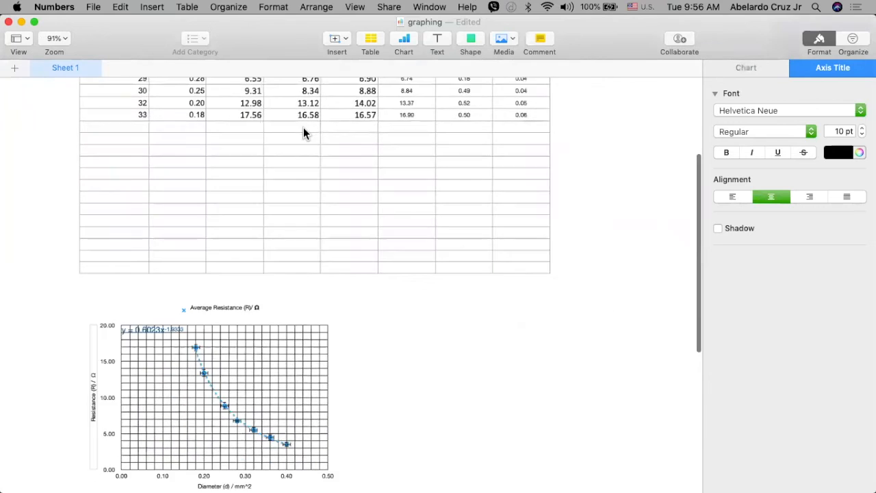
pyautogui.scroll(1, 304, 127)
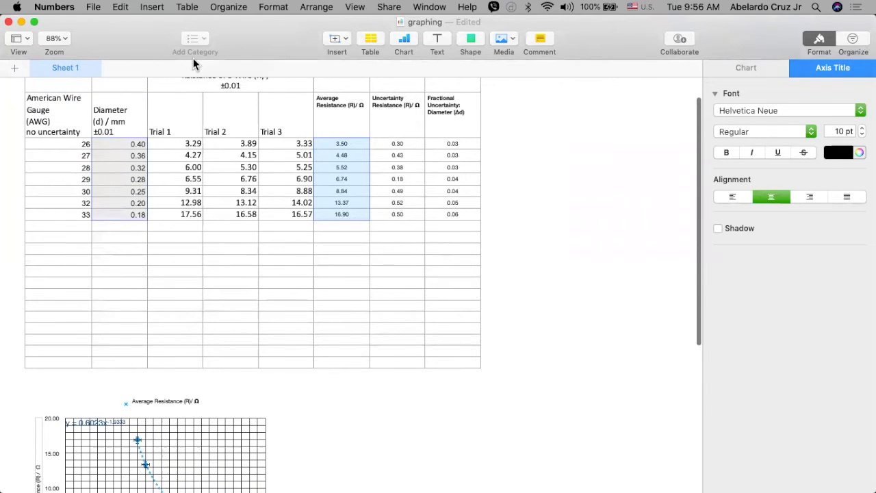
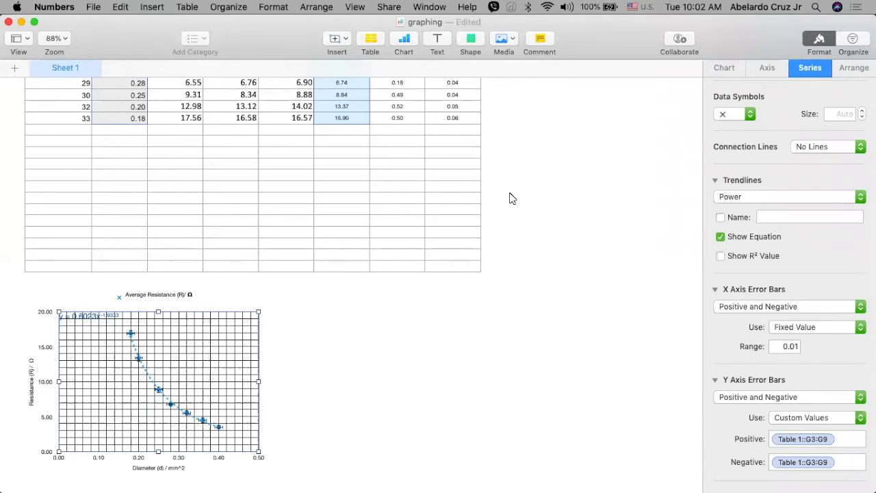
pyautogui.click(176, 298)
pyautogui.click(175, 296)
pyautogui.click(172, 294)
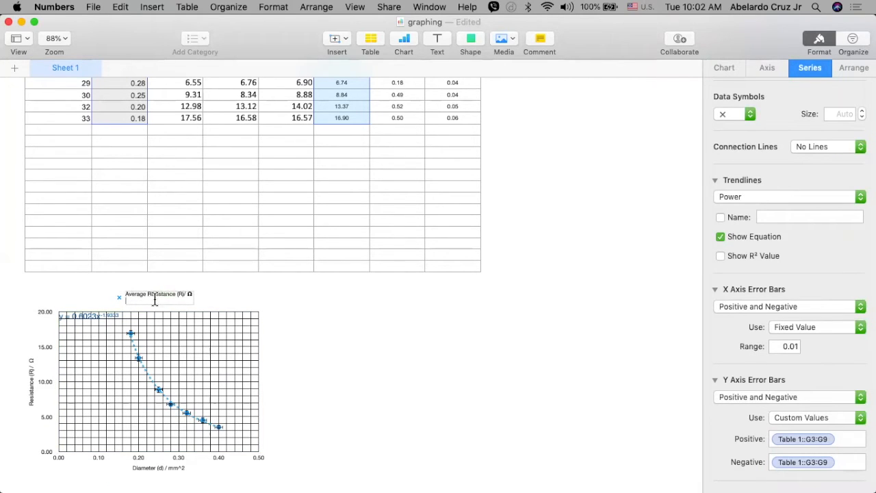
pyautogui.doubleClick(123, 292)
pyautogui.press('BackSpace')
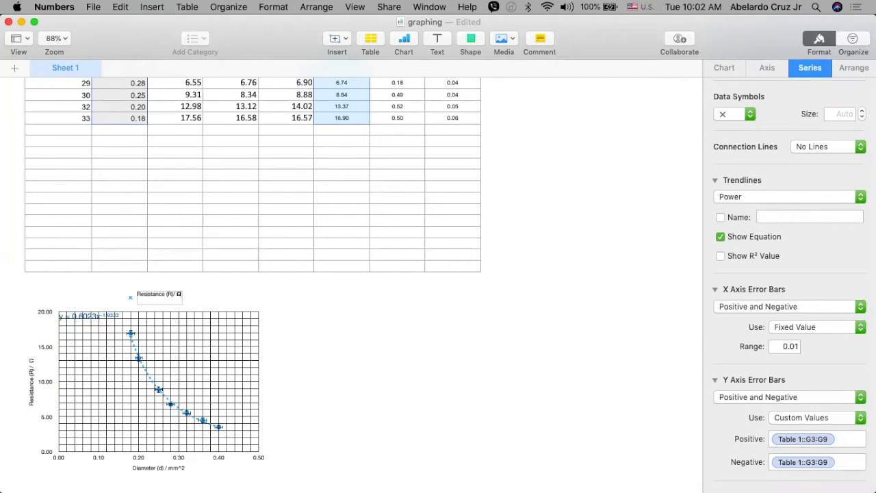
pyautogui.write('versus Diameter')
pyautogui.click(289, 335)
pyautogui.scroll(3, 288, 330)
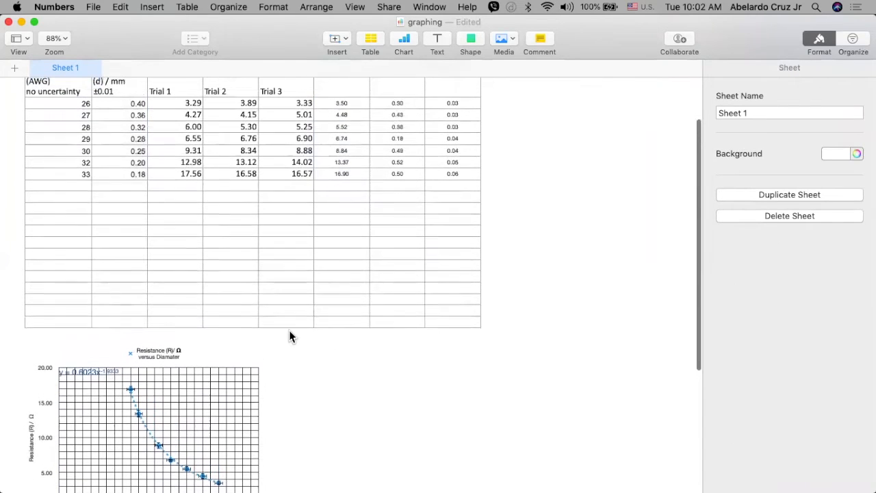
# Enter the label "Linearize: x^-2" in cell A11 below the data.
pyautogui.click(156, 356)
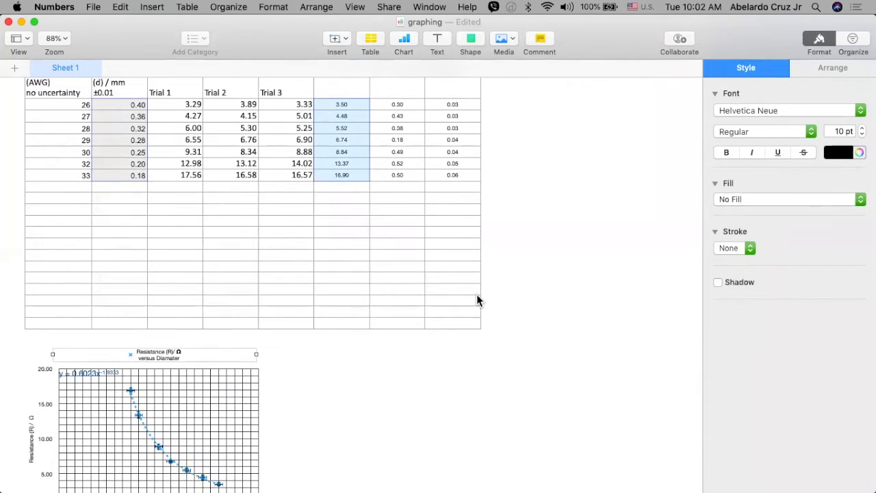
pyautogui.scroll(3, 477, 300)
pyautogui.scroll(5, 476, 294)
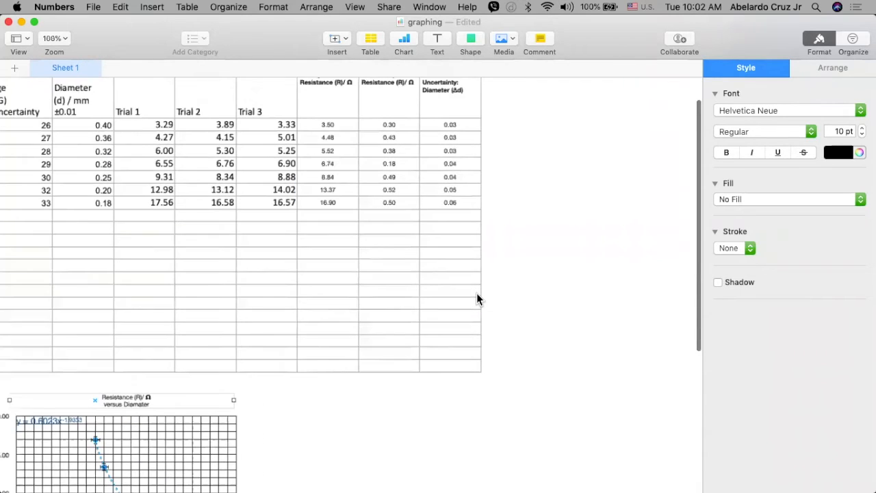
pyautogui.scroll(-6, 476, 293)
pyautogui.hscroll(-2, 476, 293)
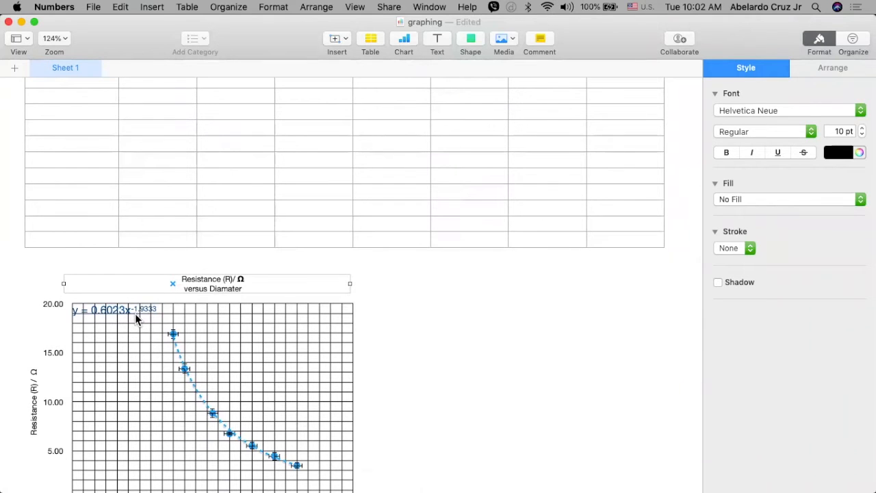
pyautogui.scroll(5, 138, 311)
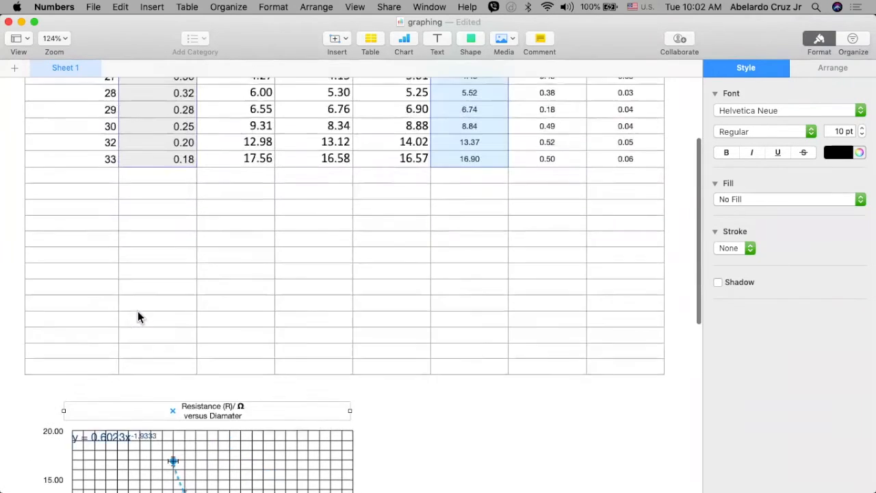
pyautogui.click(83, 214)
pyautogui.scroll(4, 85, 215)
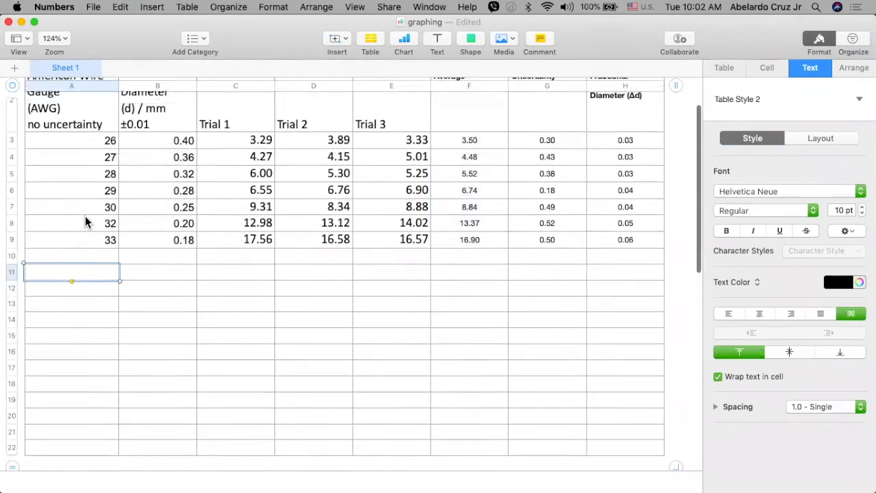
pyautogui.write('Linearize: ')
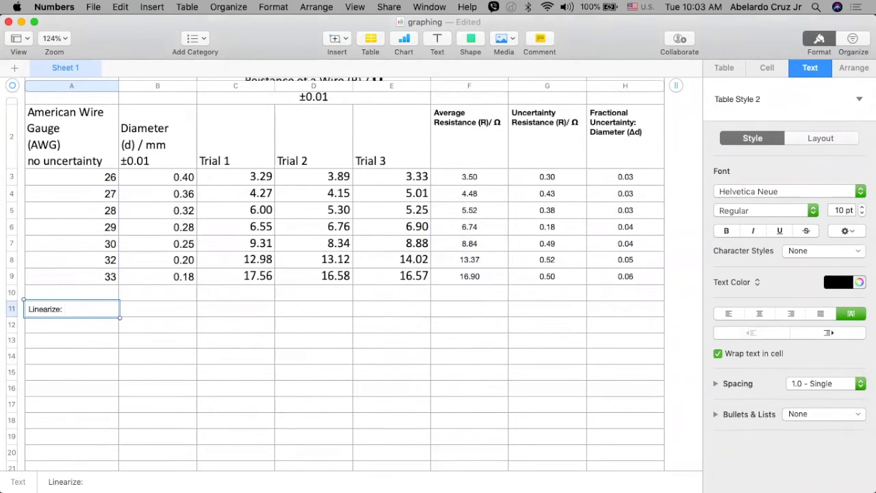
pyautogui.write('x^-2')
pyautogui.press('Return')
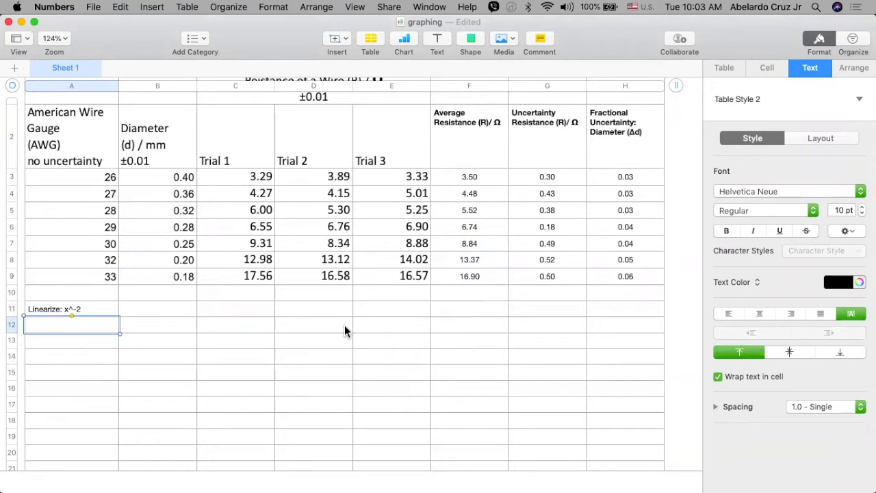
# Copy the "Diameter (d) / mm ±0.01" heading into cell B11, beside the Linearize label.
pyautogui.scroll(-5, 501, 259)
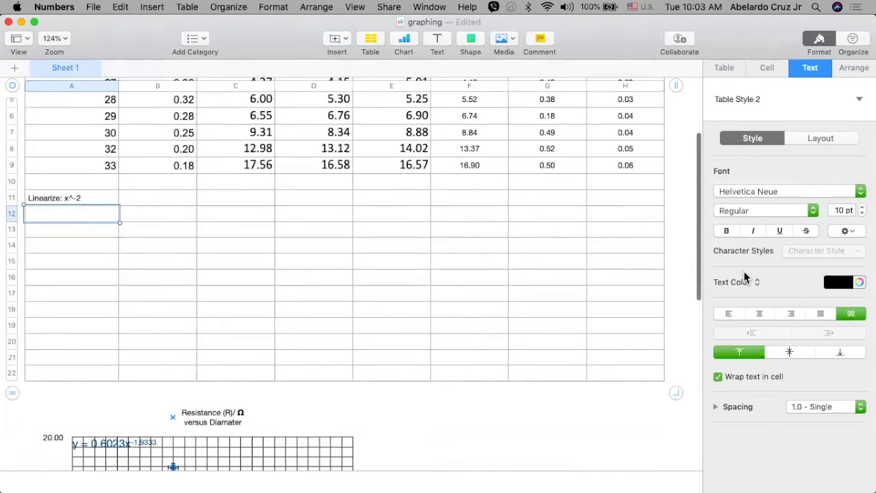
pyautogui.doubleClick(82, 197)
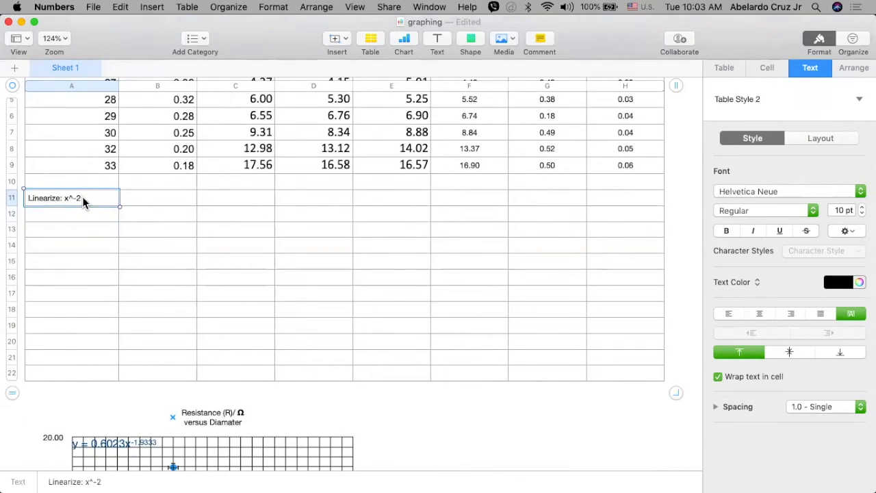
pyautogui.click(141, 235)
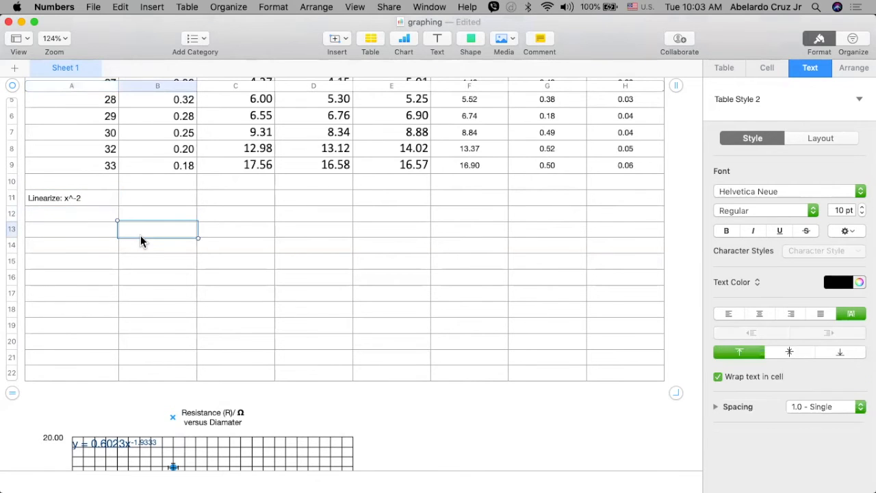
pyautogui.scroll(-3, 140, 236)
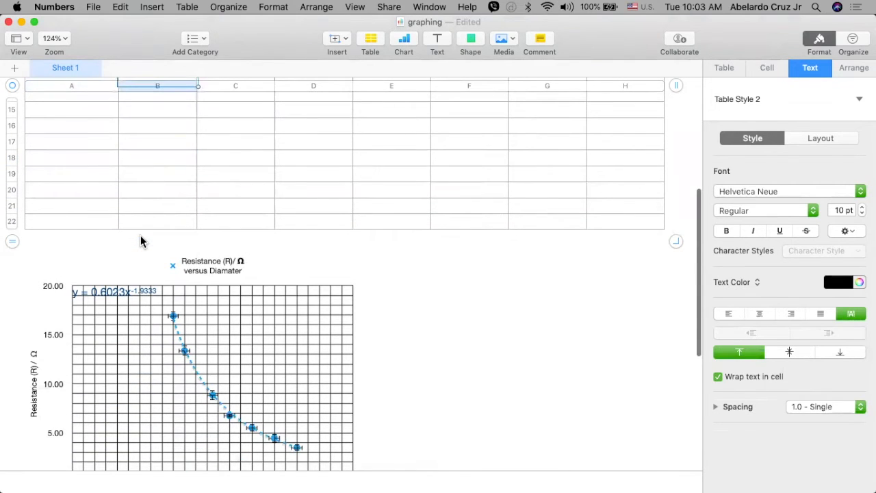
pyautogui.scroll(3, 140, 235)
pyautogui.scroll(3, 140, 235)
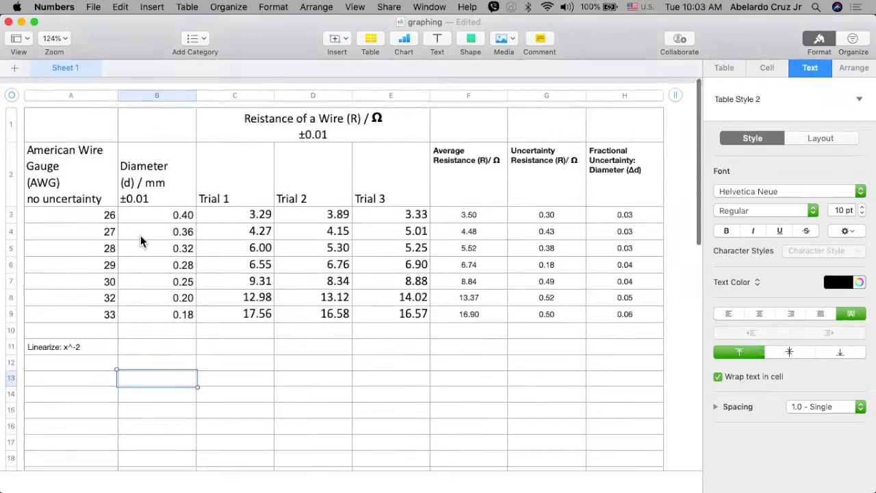
pyautogui.click(152, 353)
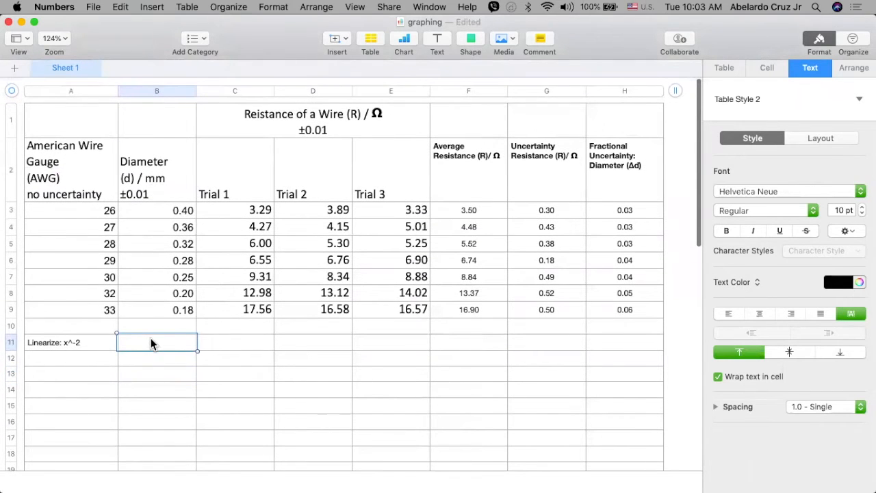
pyautogui.click(154, 176)
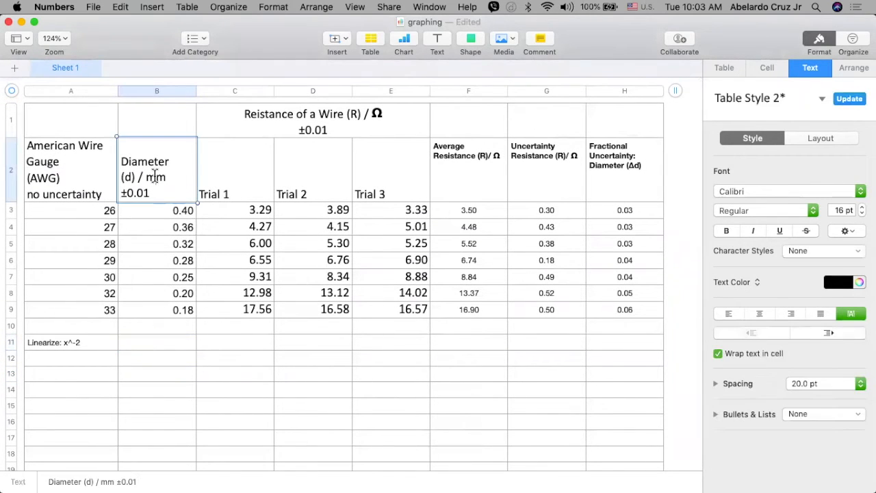
pyautogui.click(204, 346)
pyautogui.click(157, 192)
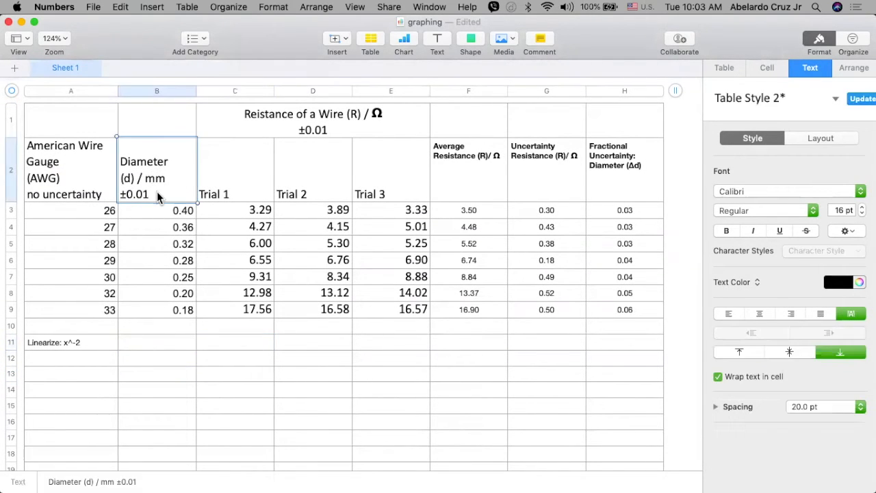
pyautogui.click(144, 351)
pyautogui.write('Diameter (d) / mm ±0.01')
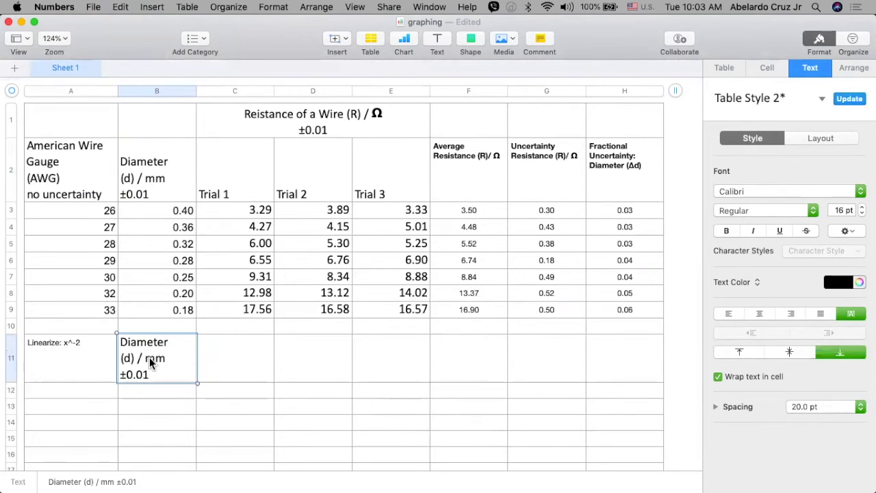
# Edit the heading in B11 to read "Diameter Squared (d2)", removing the unit and uncertainty.
pyautogui.moveTo(155, 373); pyautogui.dragTo(136, 354)
pyautogui.press('BackSpace')
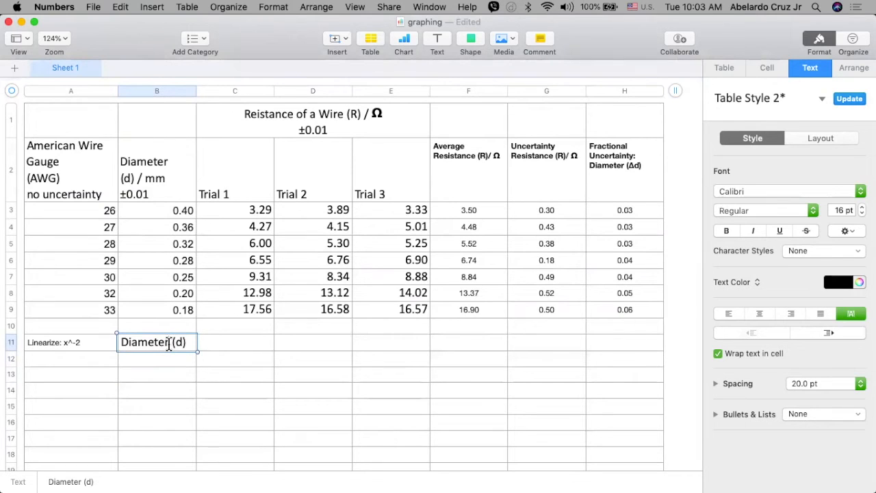
pyautogui.click(169, 343)
pyautogui.write('Squared (d')
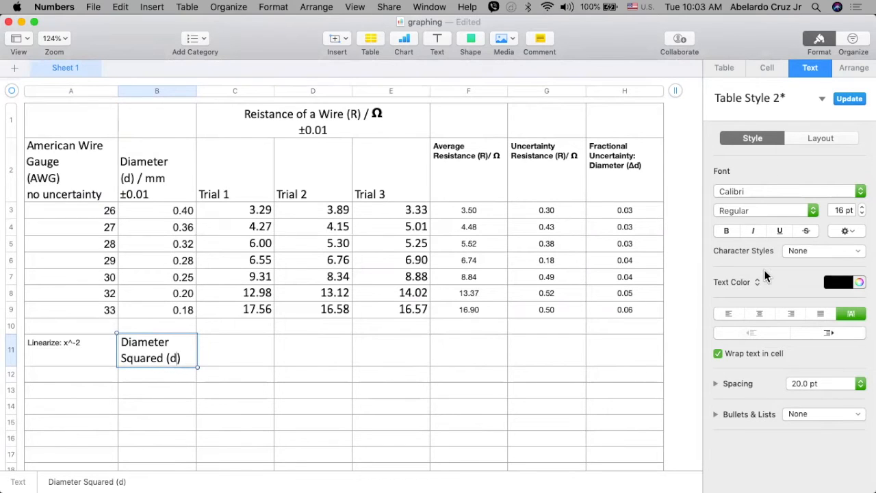
pyautogui.write('2')
# Format the 2 in "(d2)" of the B11 heading as superscript.
pyautogui.click(812, 249)
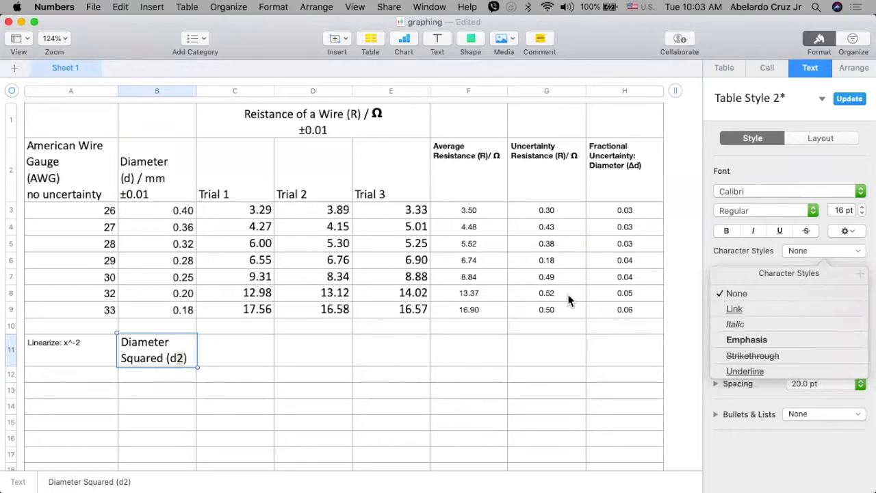
pyautogui.click(845, 231)
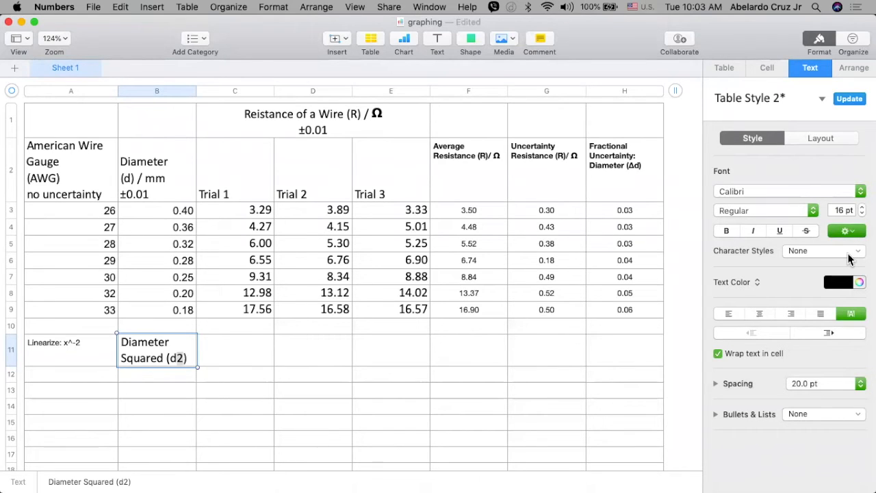
pyautogui.click(849, 253)
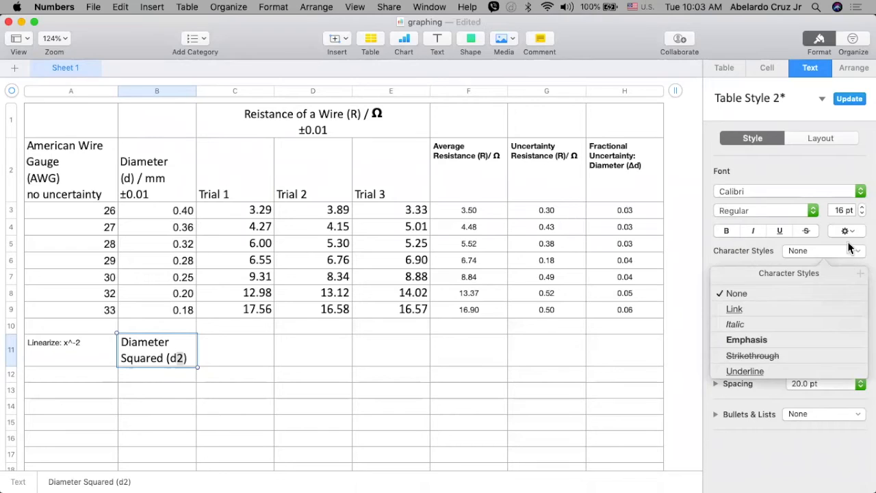
pyautogui.click(845, 231)
pyautogui.click(847, 231)
pyautogui.click(848, 233)
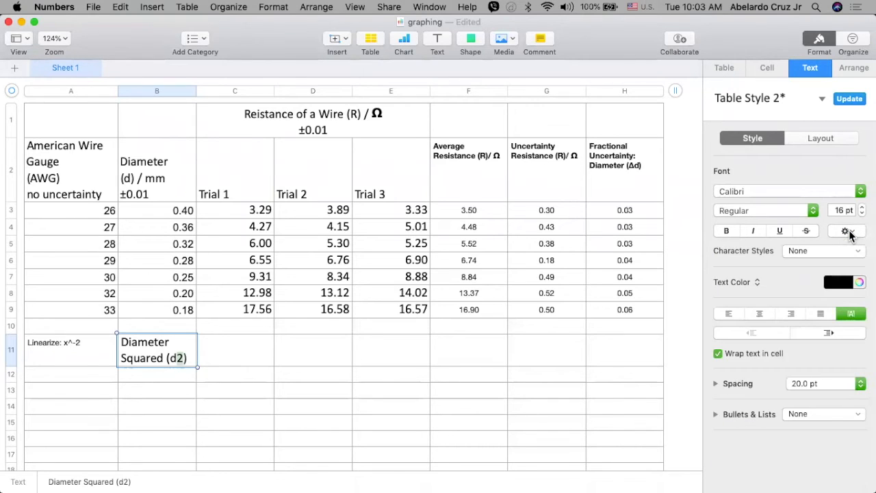
pyautogui.click(847, 232)
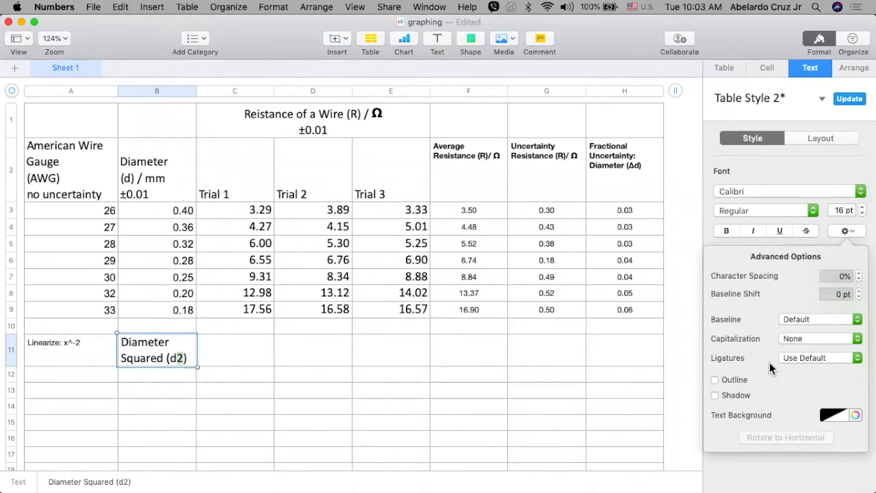
pyautogui.click(795, 319)
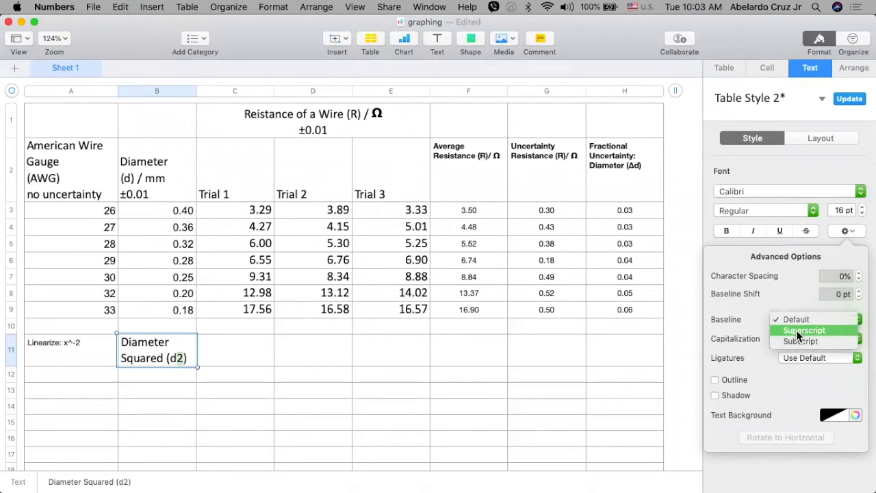
pyautogui.click(795, 330)
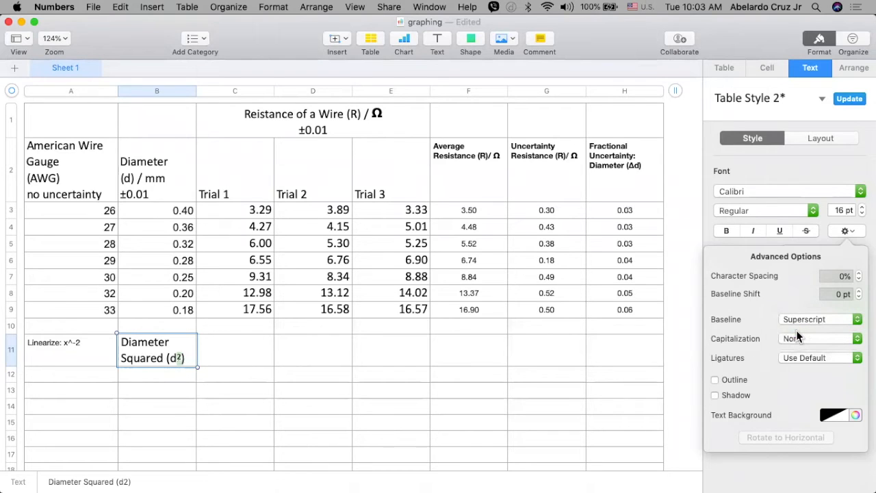
pyautogui.click(210, 362)
# Append the unit "/ mm2" to the Diameter Squared heading in B11.
pyautogui.click(186, 362)
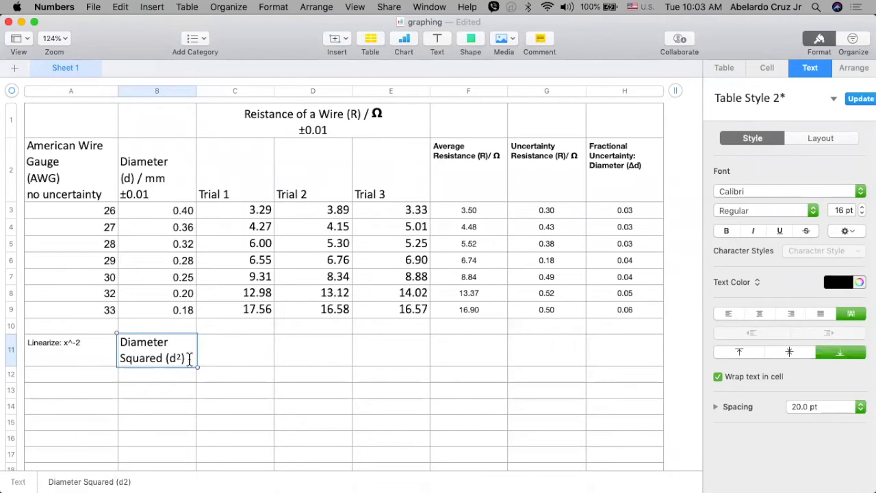
pyautogui.click(189, 358)
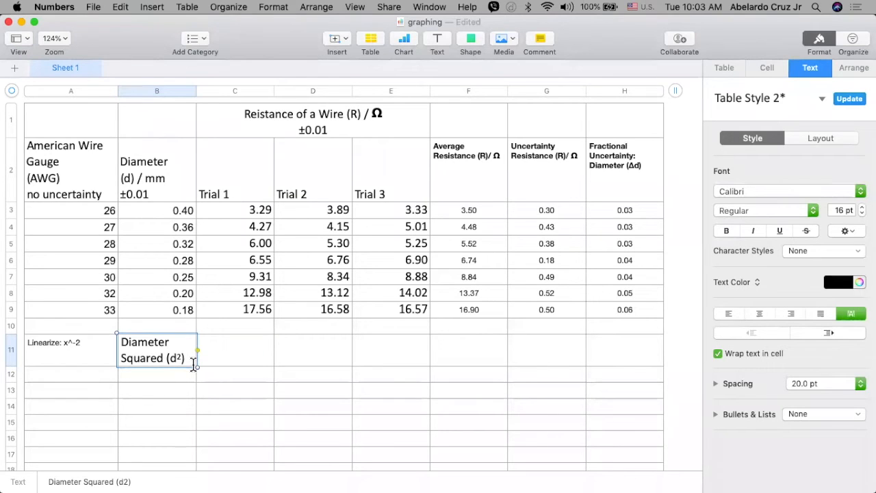
pyautogui.write('/')
pyautogui.hotkey('alt', 'Return')
pyautogui.write('mm')
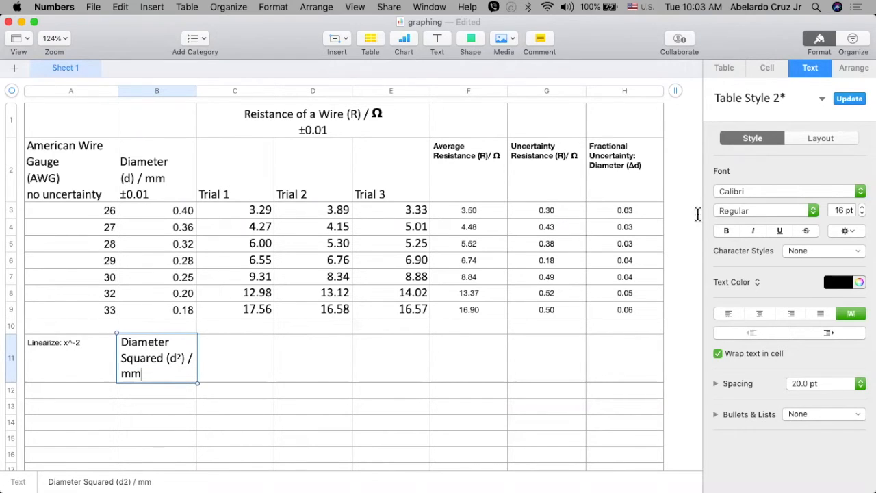
pyautogui.write('2')
# Format the 2 in "mm2" of the B11 heading as superscript and finish editing the cell.
pyautogui.hotkey('shift', 'Left')
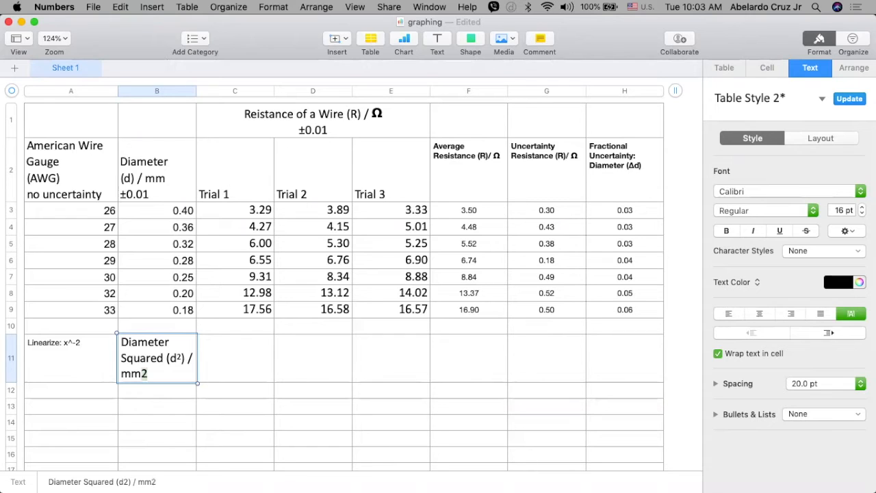
pyautogui.click(846, 231)
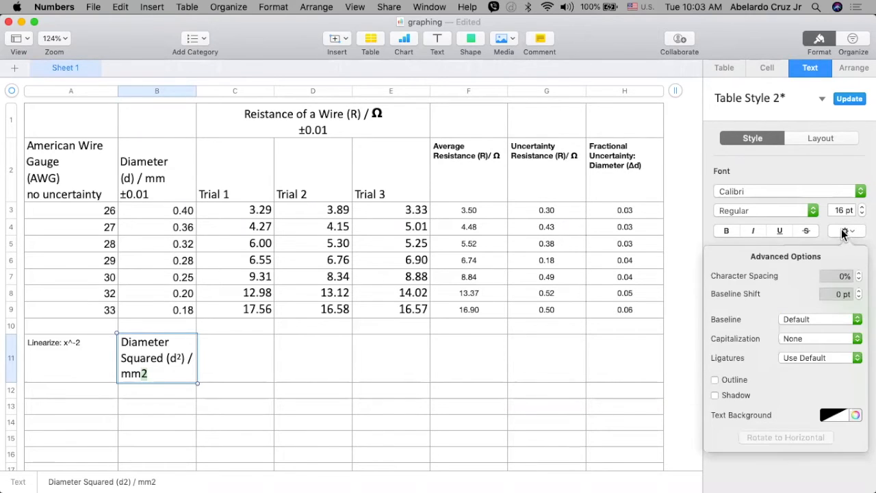
pyautogui.click(829, 317)
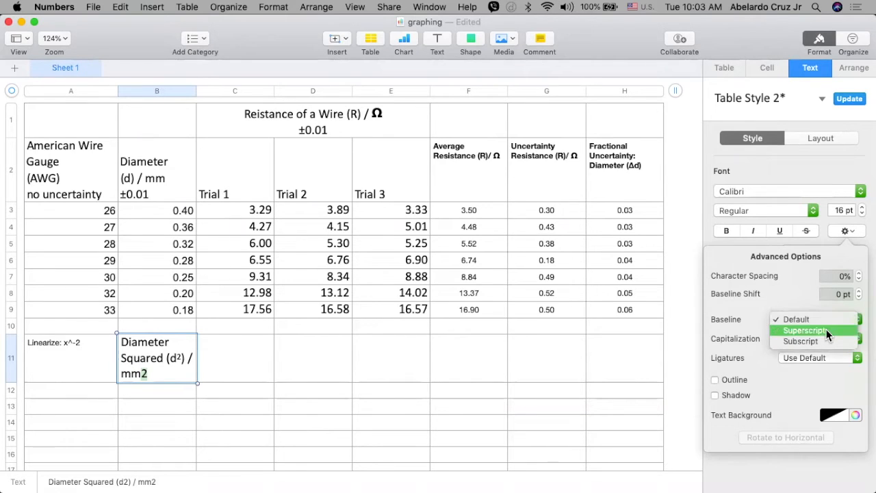
pyautogui.click(827, 331)
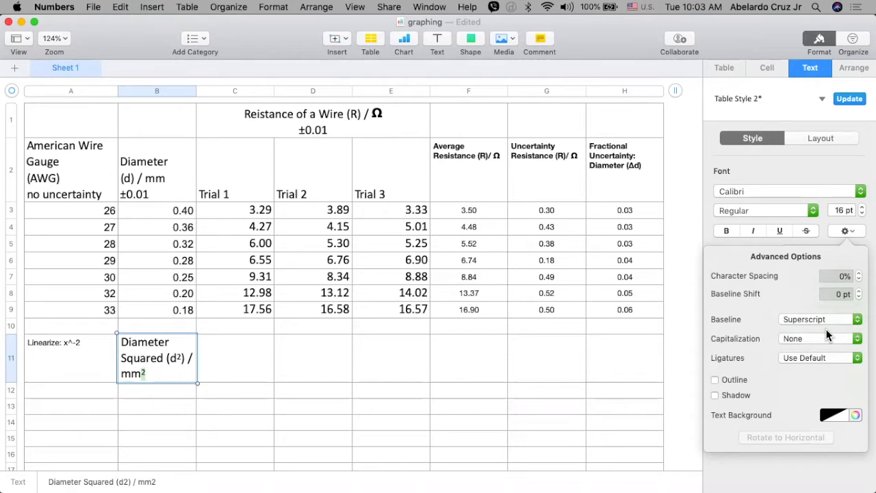
pyautogui.press('Return')
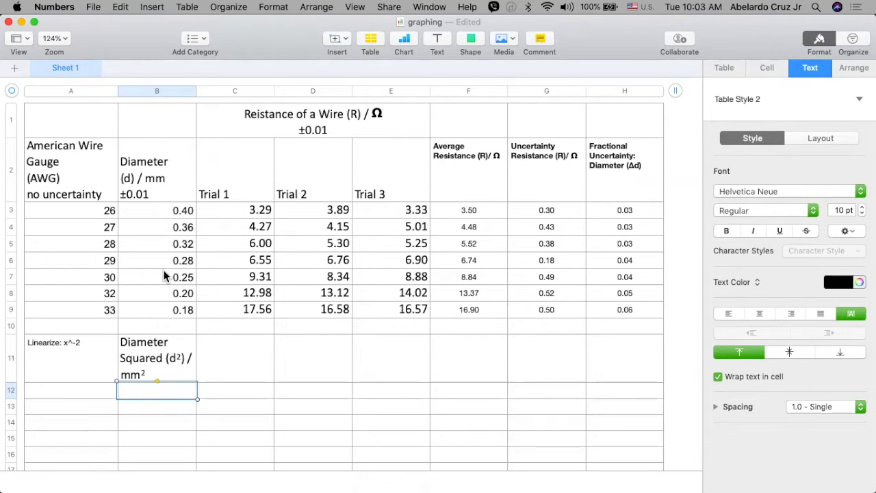
# Enter the formula =B3^2 in cell B12 under the Diameter Squared heading and center the cell.
pyautogui.click(145, 393)
pyautogui.write('=')
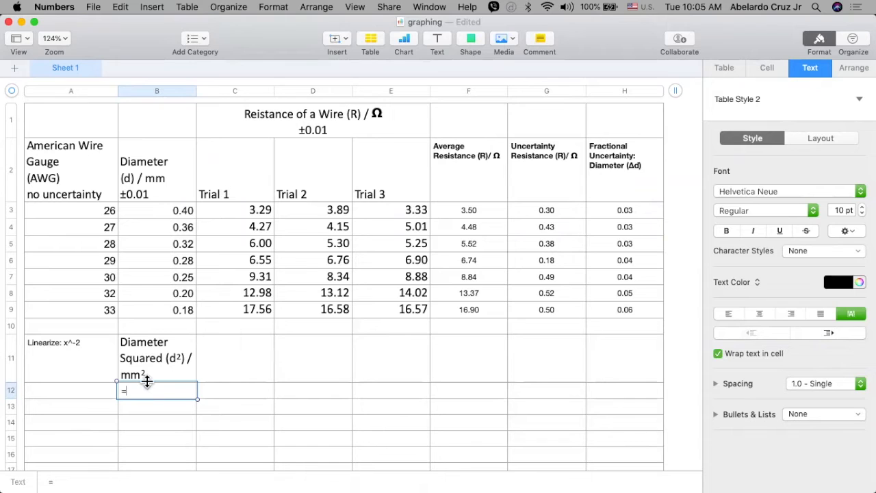
pyautogui.click(174, 215)
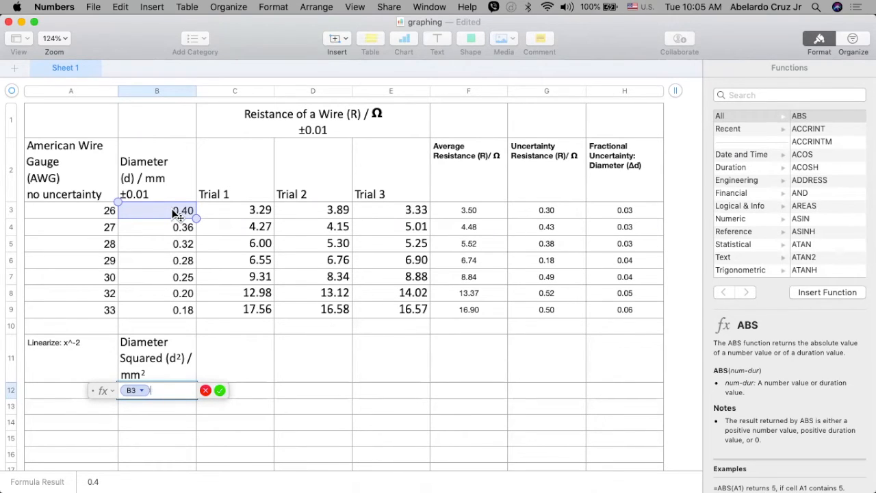
pyautogui.write('^2')
pyautogui.press('Return')
pyautogui.click(183, 392)
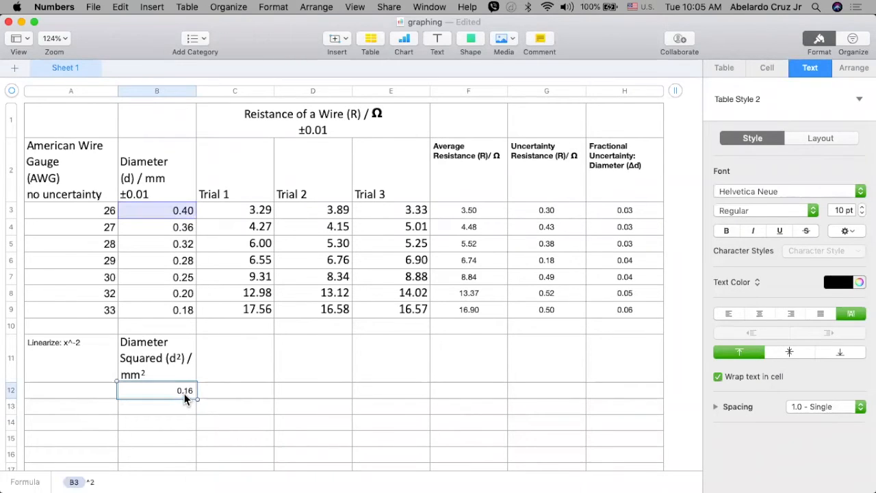
pyautogui.click(763, 315)
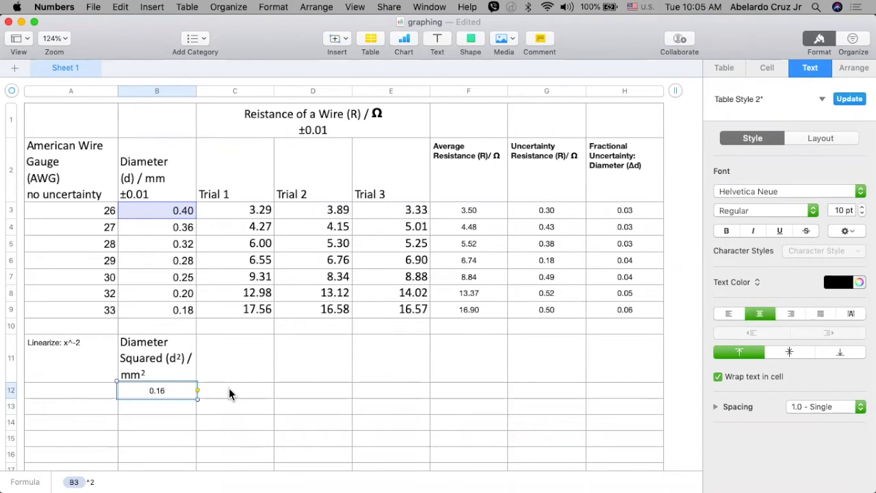
# Fill the squared-diameter formula from B12 down the column through B18, clearing the surplus cells B19 and B20.
pyautogui.scroll(-2, 193, 395)
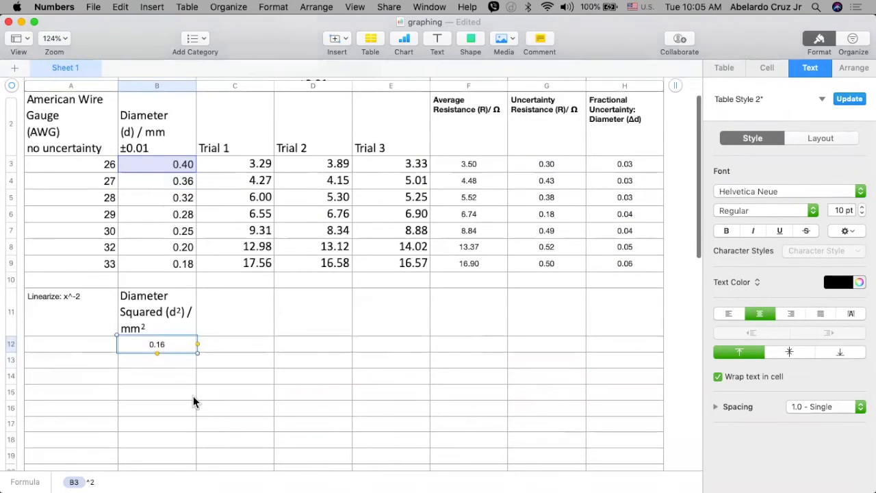
pyautogui.scroll(-1, 193, 396)
pyautogui.scroll(-3, 193, 396)
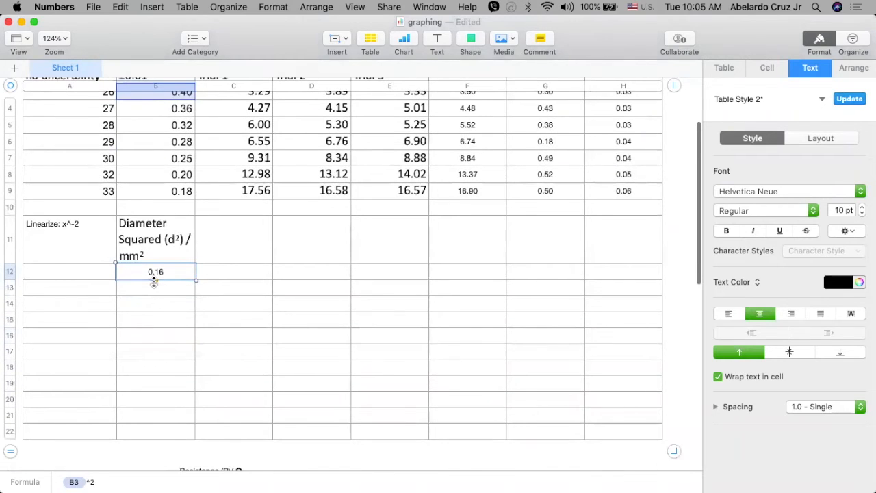
pyautogui.moveTo(154, 282); pyautogui.dragTo(163, 399)
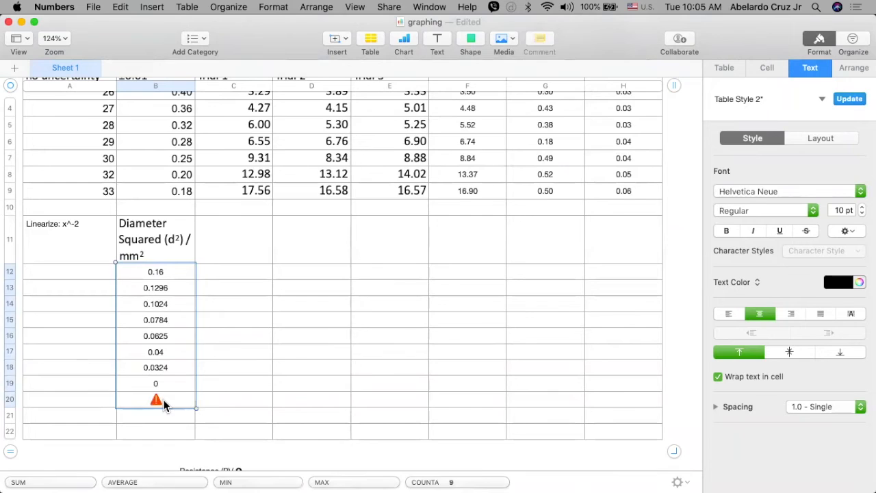
pyautogui.click(163, 399)
pyautogui.press('Delete')
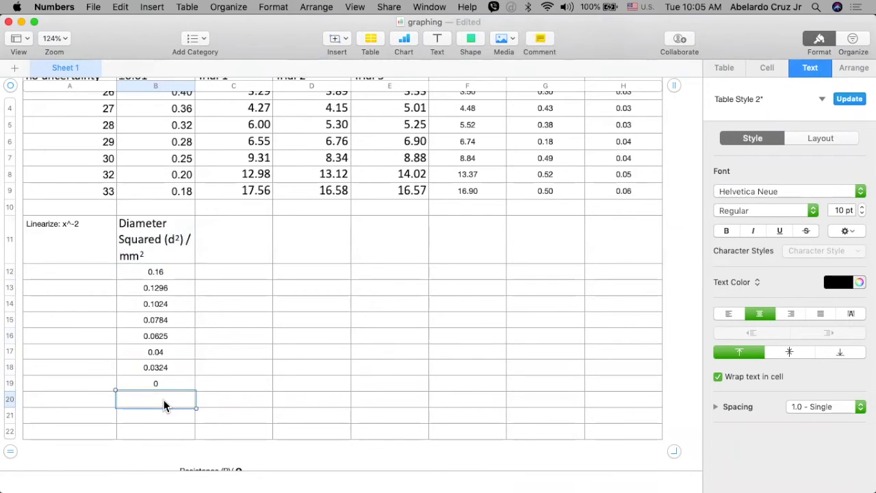
pyautogui.click(179, 387)
pyautogui.press('Delete')
pyautogui.click(240, 374)
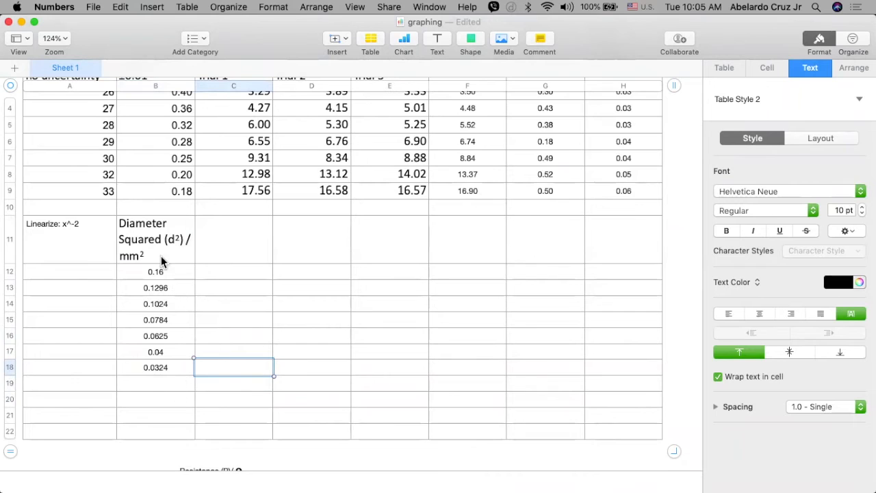
# Format the squared diameters in B12 to B18 as numbers with two decimals.
pyautogui.moveTo(164, 270); pyautogui.dragTo(162, 362)
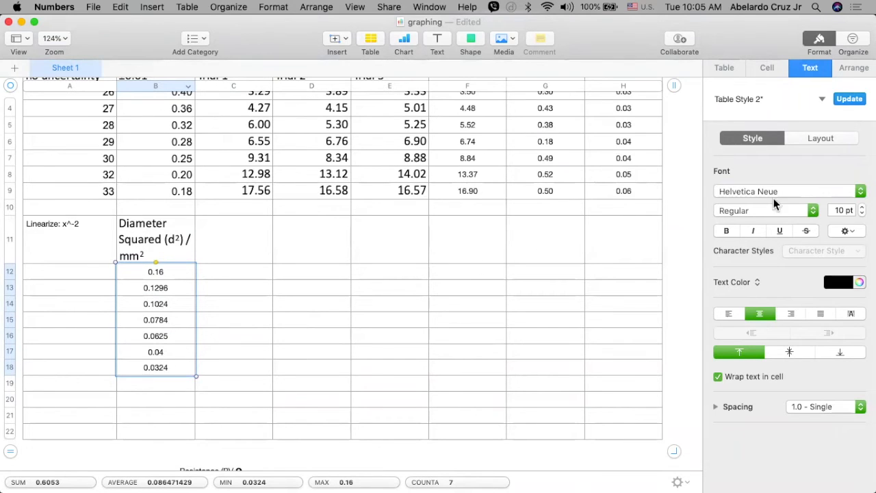
pyautogui.click(768, 68)
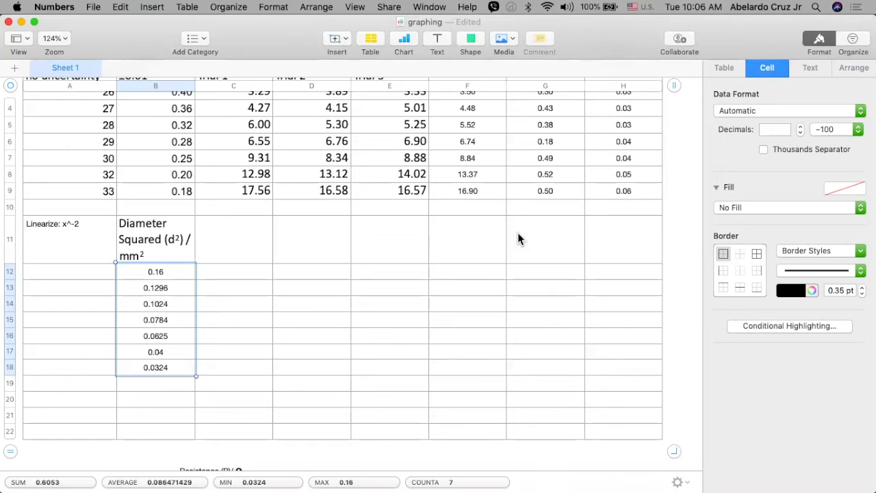
pyautogui.click(802, 131)
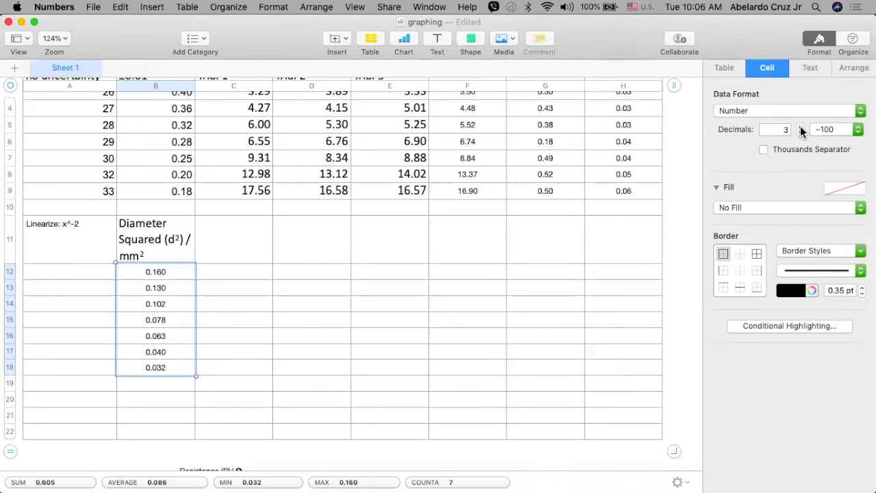
pyautogui.click(800, 126)
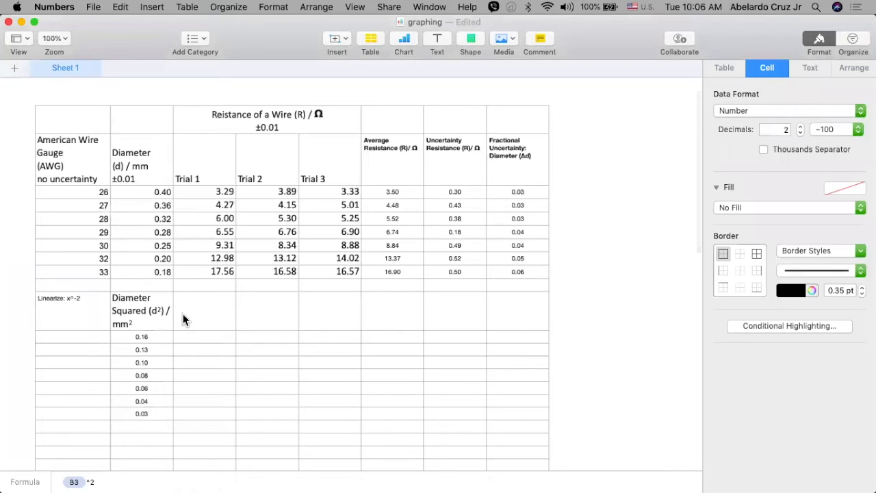
# Copy "Uncertainty: Diameter (Δd)" from the H2 heading into C11 and add "squared" after "Diameter".
pyautogui.hscroll(1, 165, 319)
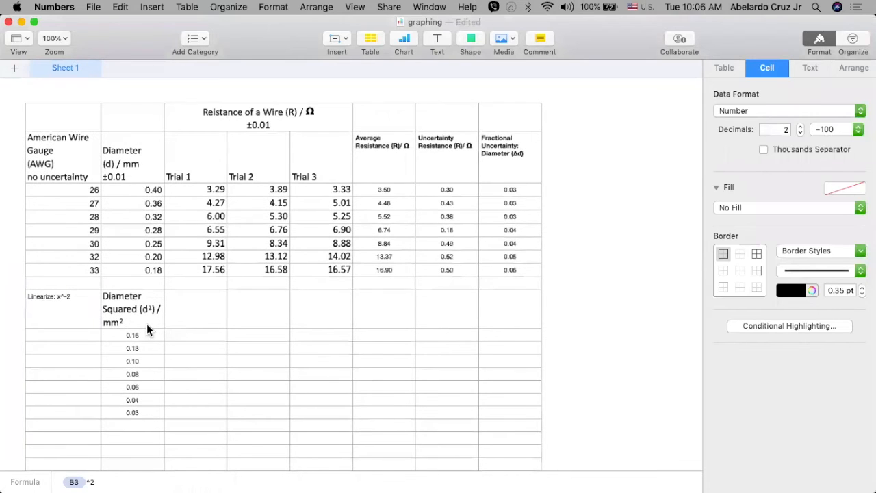
pyautogui.click(146, 325)
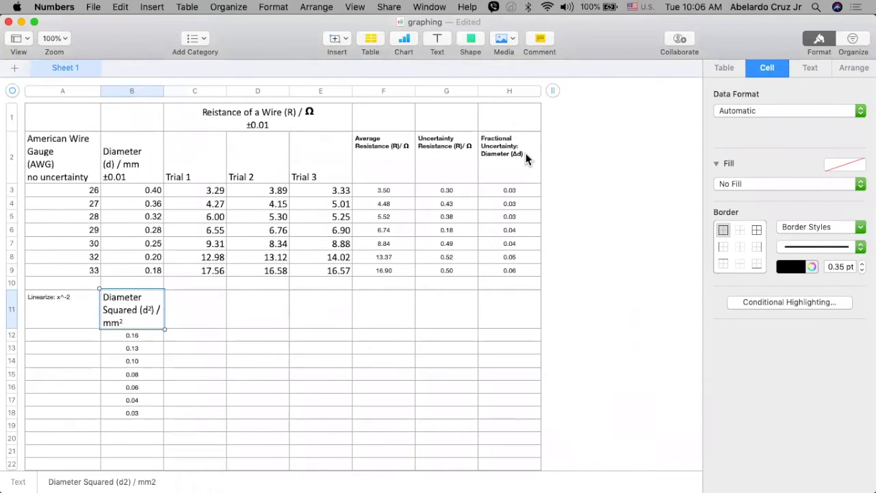
pyautogui.click(524, 157)
pyautogui.moveTo(479, 149); pyautogui.dragTo(202, 321)
pyautogui.press('super+c')
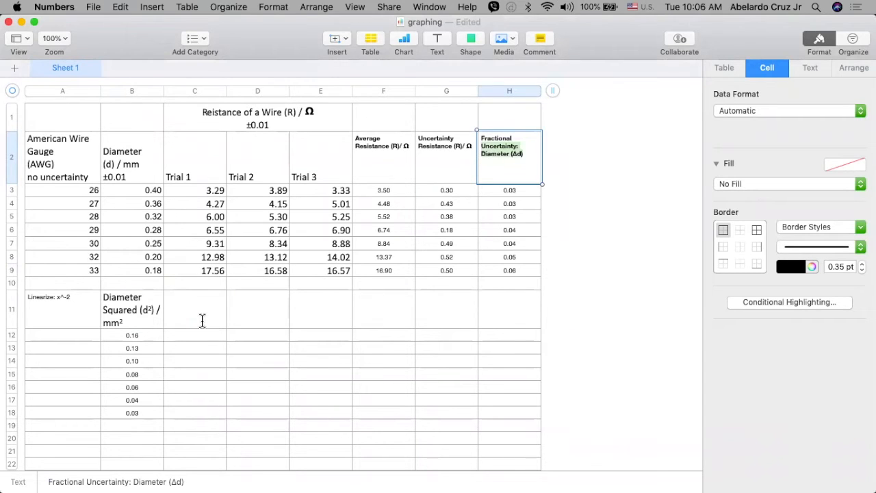
pyautogui.click(202, 320)
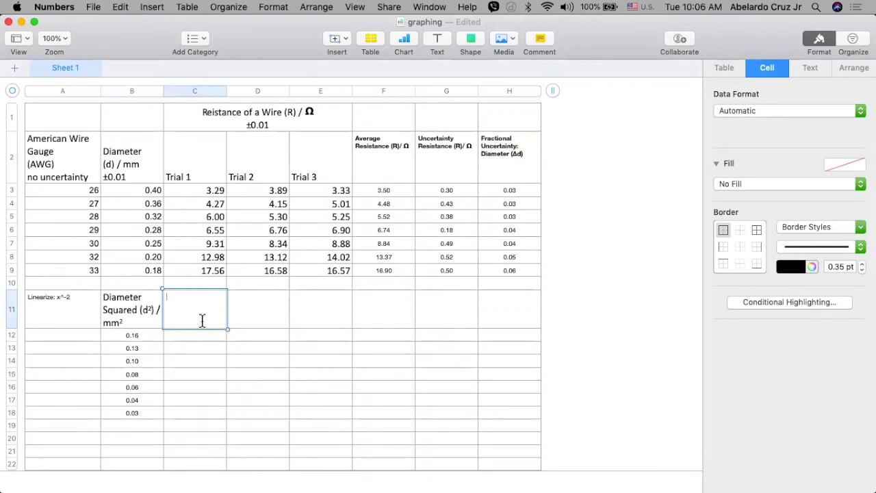
pyautogui.press('super+v')
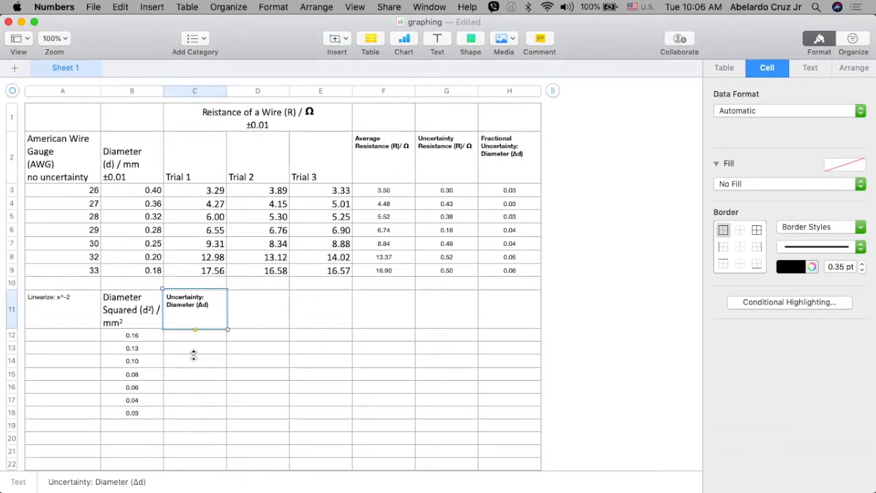
pyautogui.write('squared')
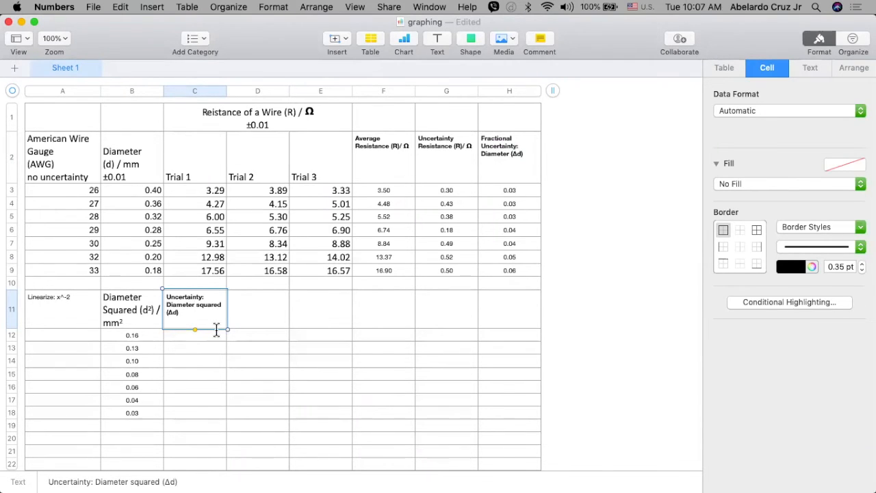
pyautogui.click(194, 348)
# Insert "Absolute" at the start of the C11 heading so it reads "Absolute Uncertainty: Diameter squared (Δd)".
pyautogui.scroll(2, 194, 347)
pyautogui.scroll(-1, 187, 313)
pyautogui.click(187, 312)
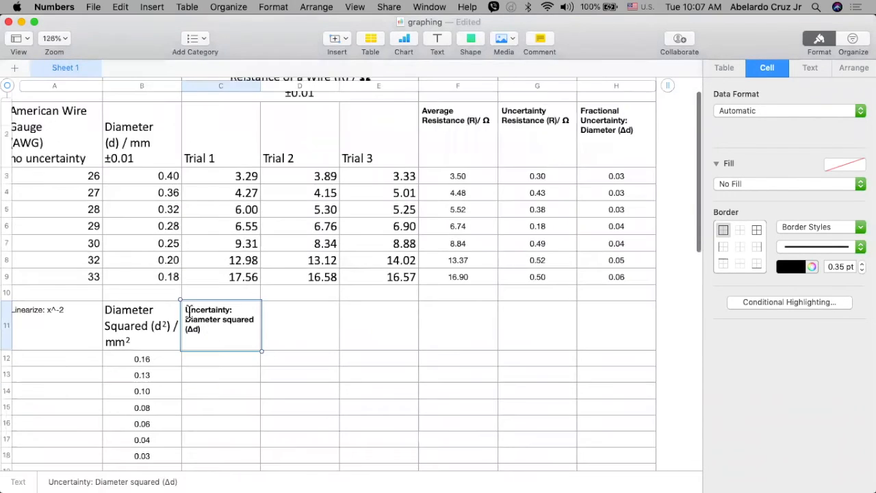
pyautogui.click(187, 309)
pyautogui.write('Absou')
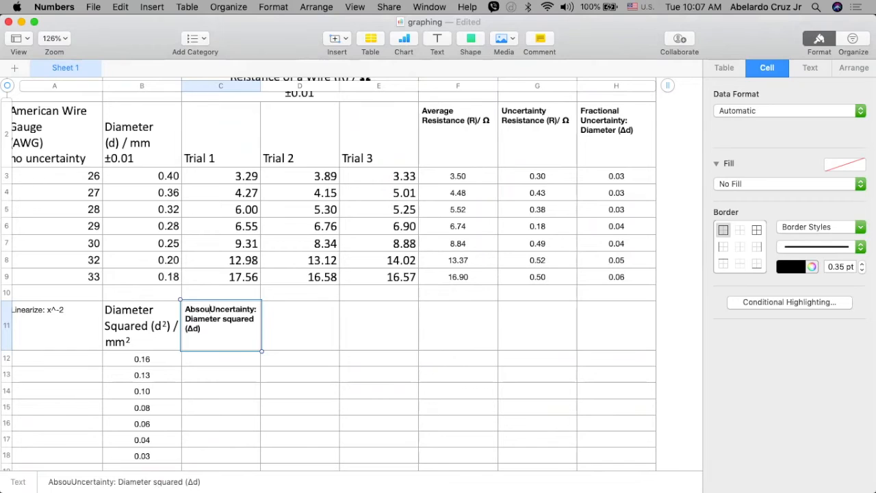
pyautogui.write('l')
pyautogui.press('BackSpace')
pyautogui.press('BackSpace')
pyautogui.write('lute')
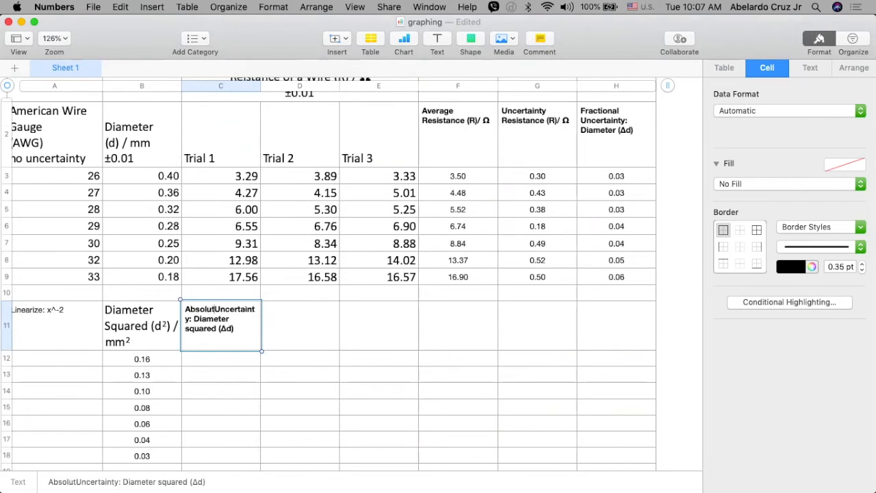
pyautogui.press('Return')
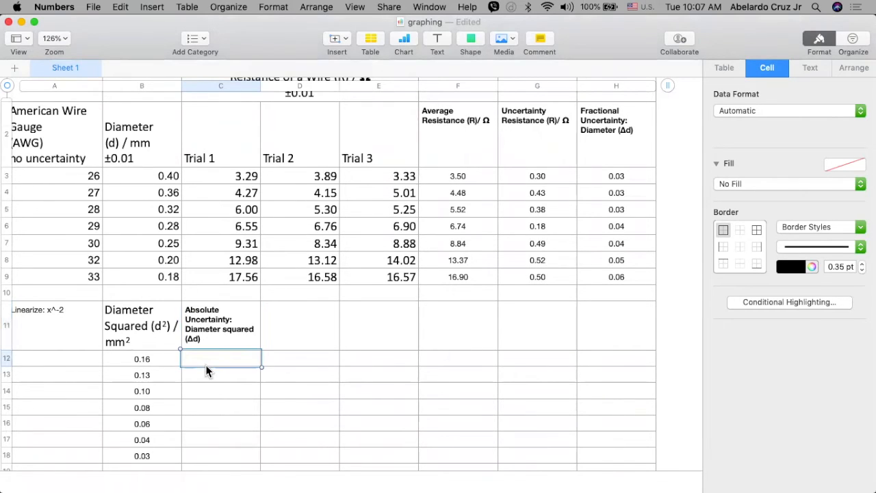
# Enter the formula =H3×2×B12 in C12 to calculate the absolute uncertainty of the diameter squared.
pyautogui.scroll(-2, 207, 371)
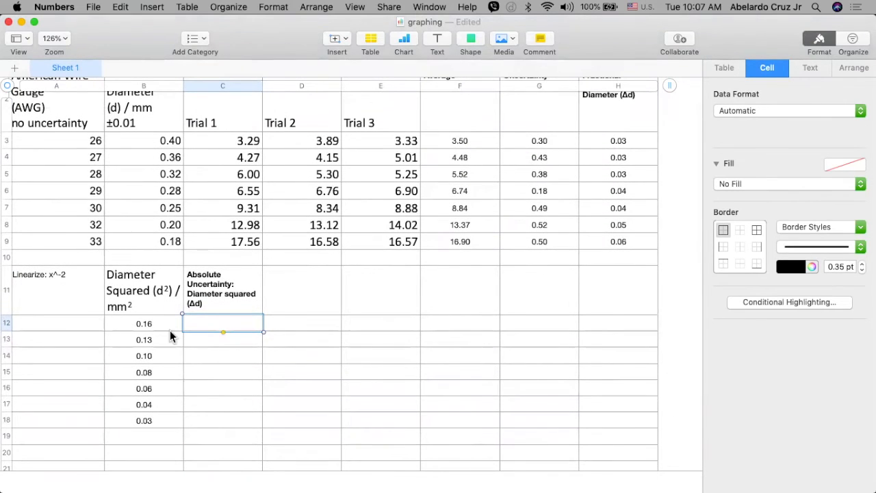
pyautogui.scroll(1, 177, 406)
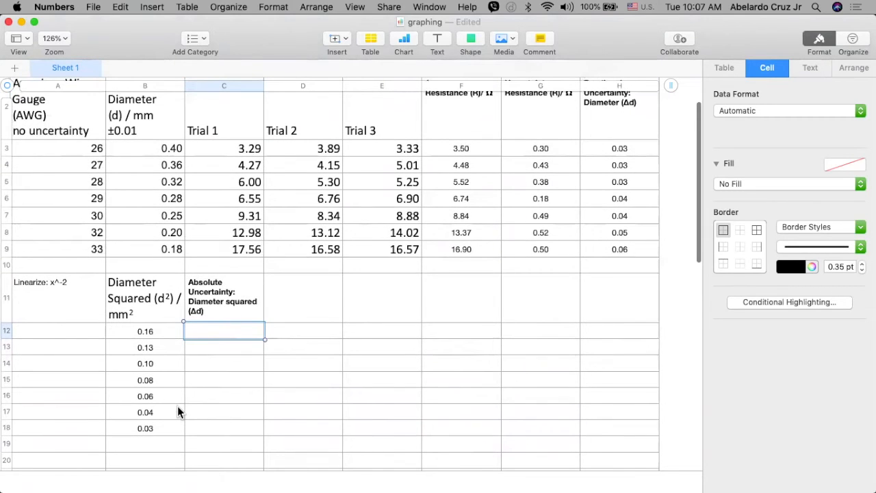
pyautogui.scroll(2, 177, 406)
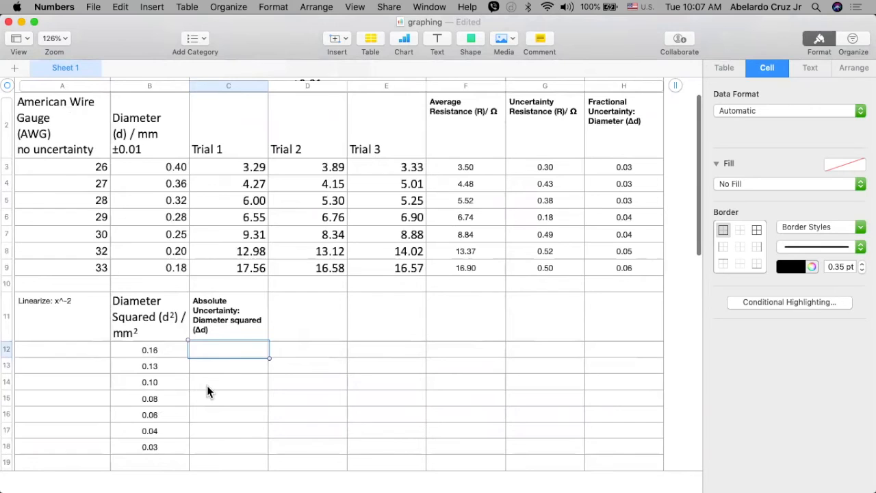
pyautogui.scroll(2, 207, 386)
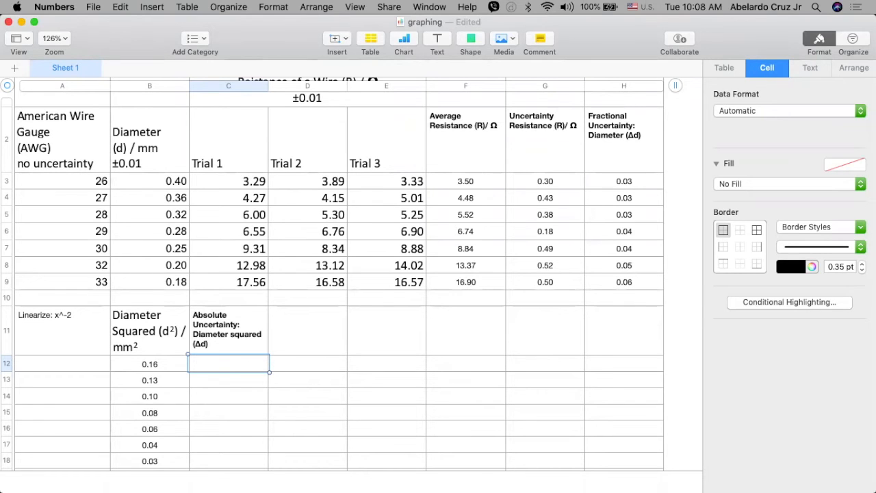
pyautogui.write('=')
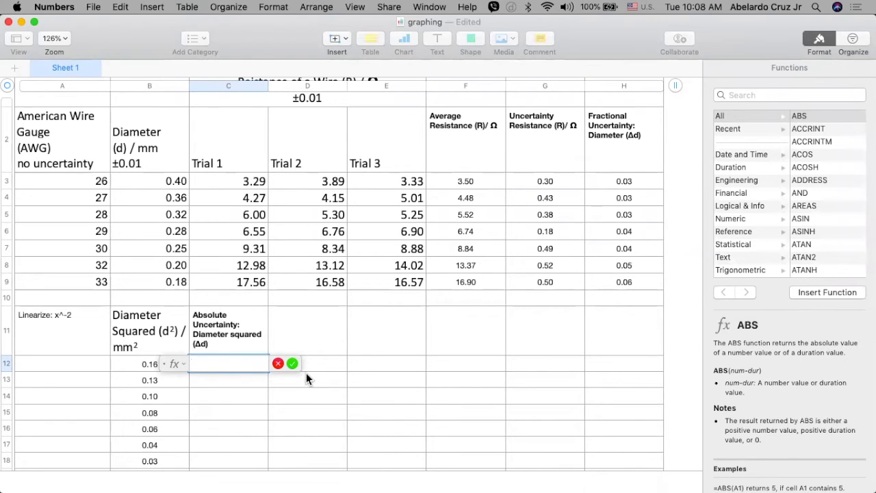
pyautogui.click(593, 182)
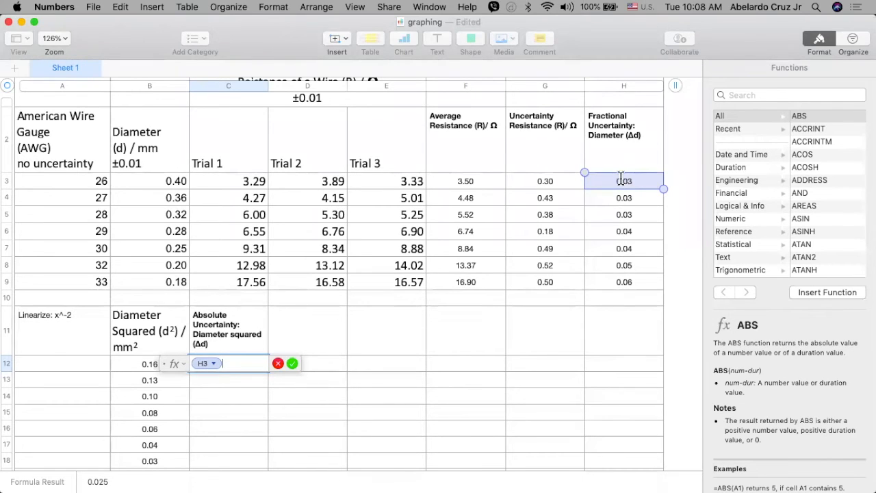
pyautogui.write('*')
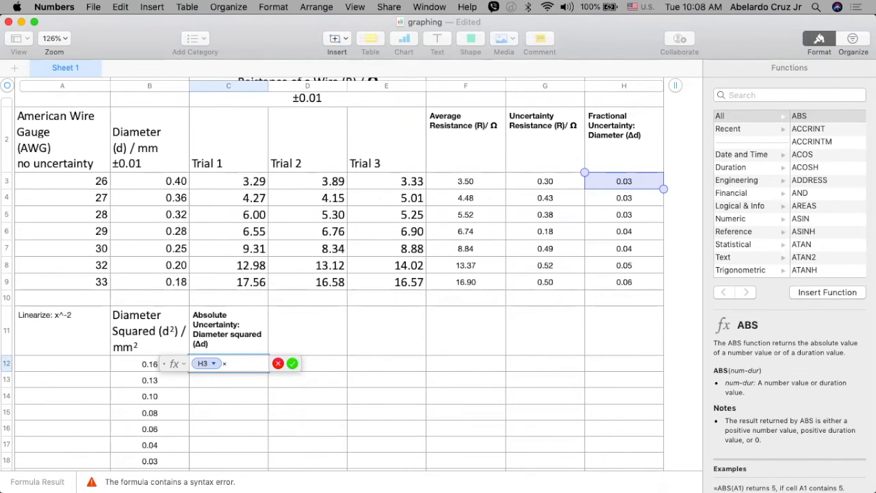
pyautogui.write('2')
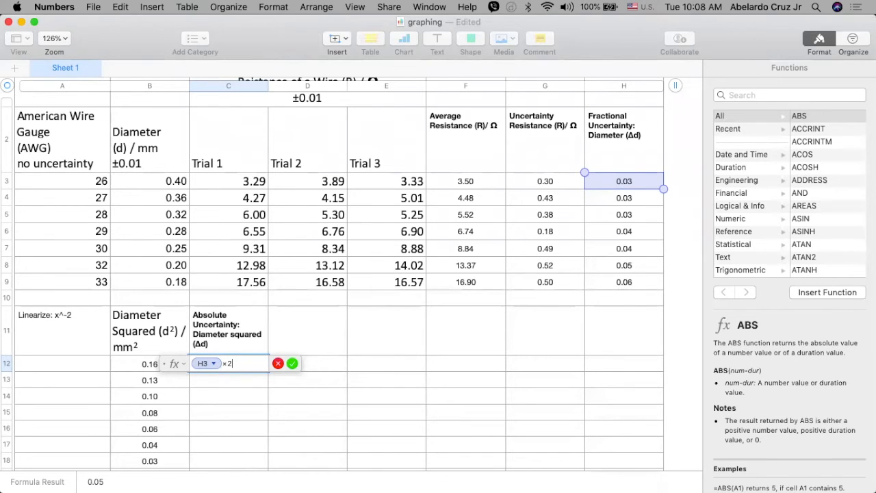
pyautogui.write('*')
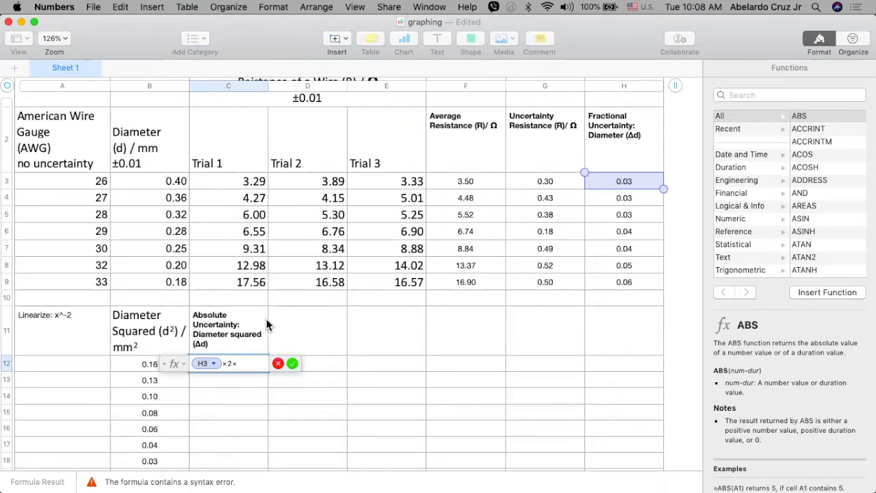
pyautogui.click(138, 363)
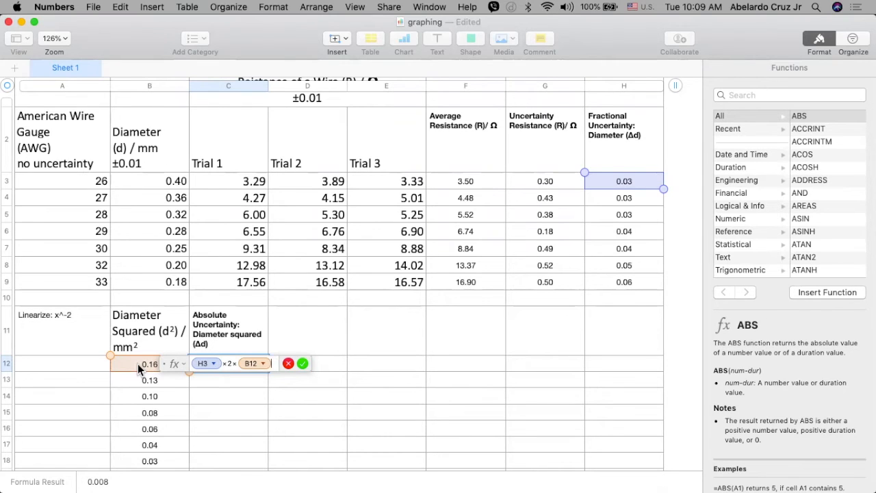
pyautogui.click(303, 364)
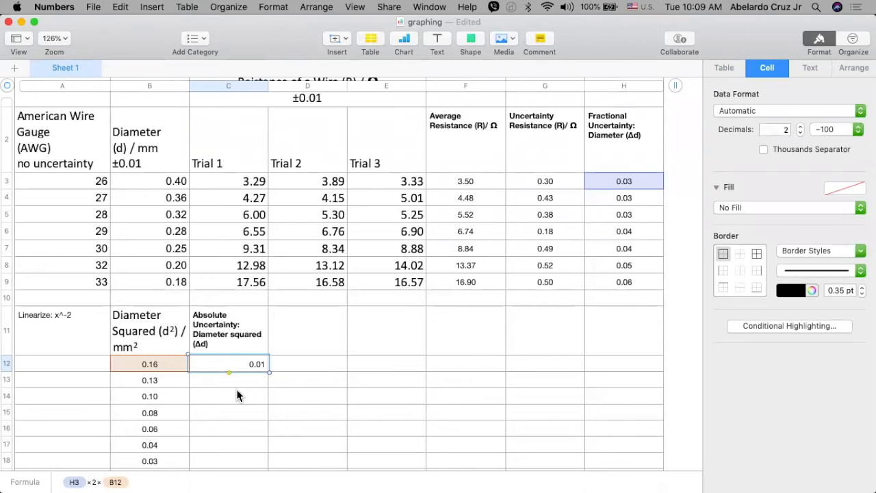
# Fill the absolute uncertainty formula from C12 down to C18.
pyautogui.scroll(-1, 225, 340)
pyautogui.scroll(-1, 224, 340)
pyautogui.moveTo(226, 339); pyautogui.dragTo(221, 429)
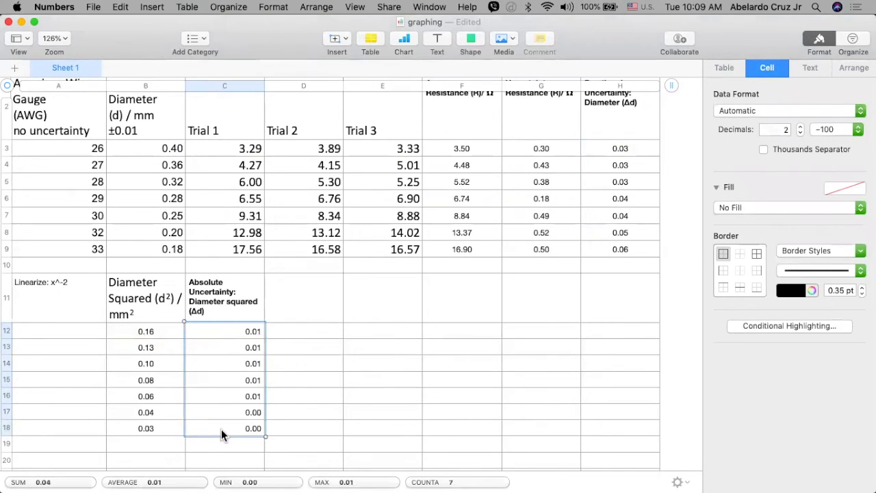
# Review the absolute uncertainty formula in C12 and the fractional uncertainty formula in H4.
pyautogui.click(225, 340)
pyautogui.click(224, 332)
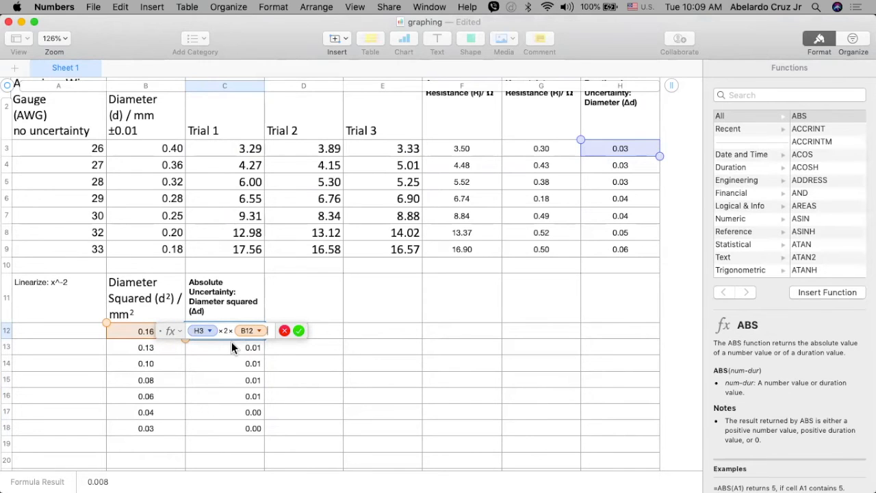
pyautogui.press('Return')
pyautogui.click(223, 340)
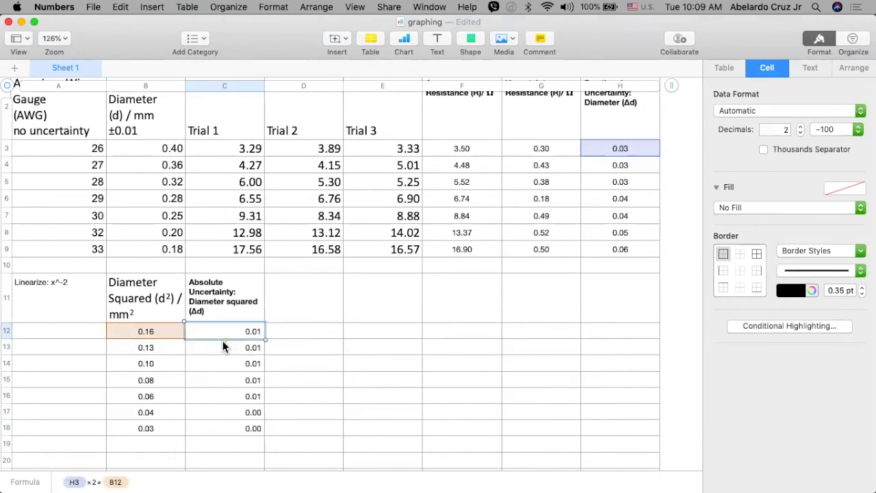
pyautogui.moveTo(224, 340); pyautogui.dragTo(228, 363)
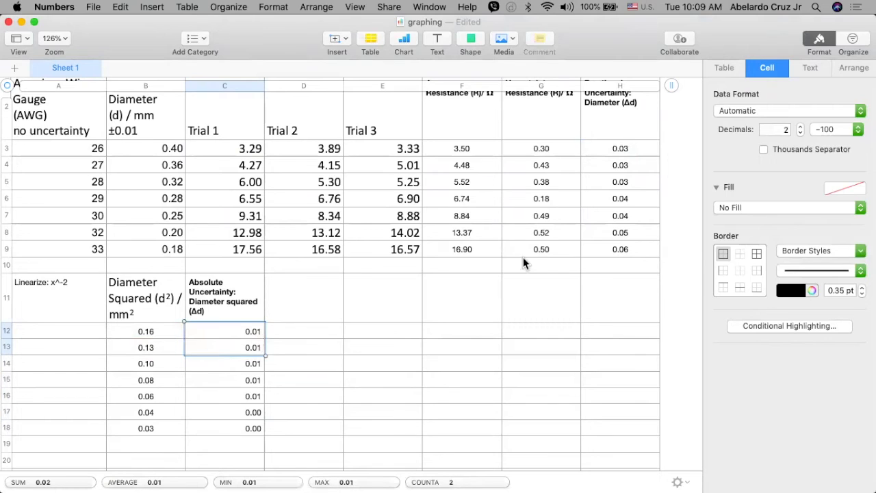
pyautogui.click(619, 165)
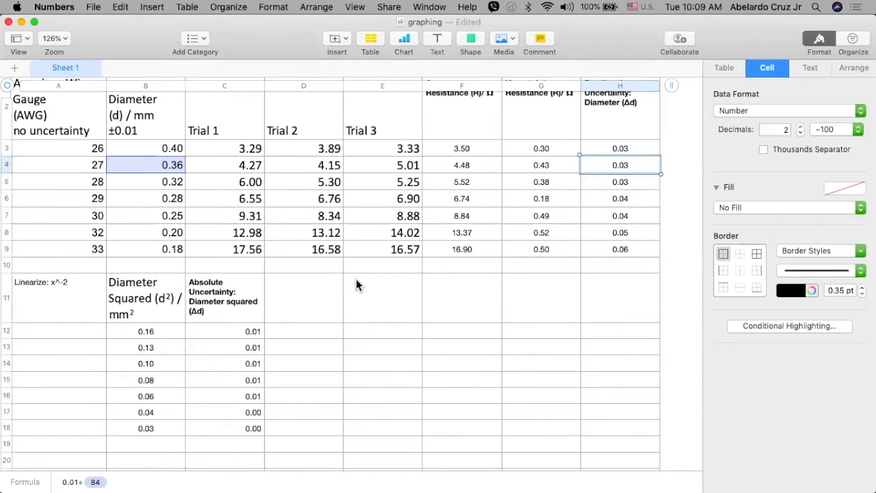
# Check the cell references of the absolute uncertainty formulas one by one from C12 through C18.
pyautogui.click(198, 333)
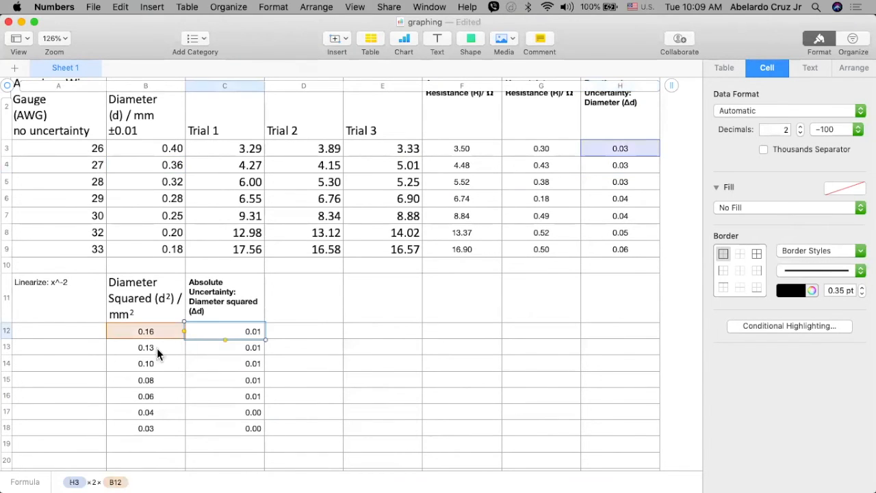
pyautogui.click(199, 347)
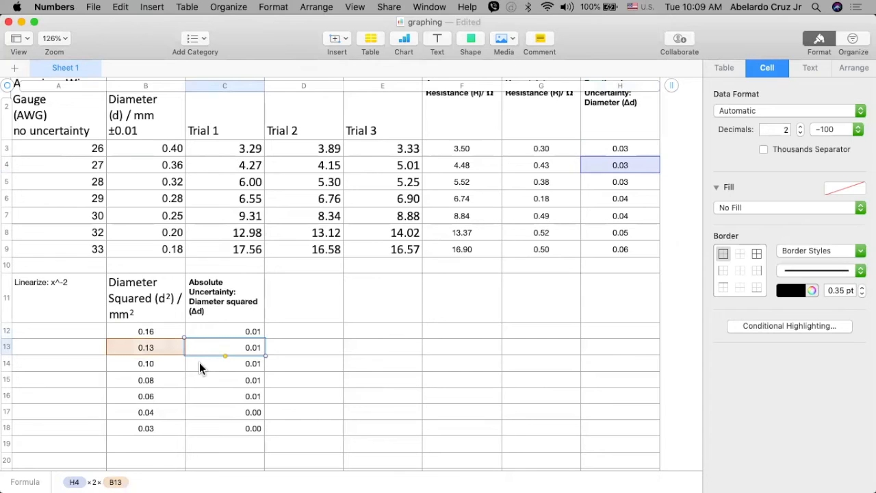
pyautogui.click(199, 363)
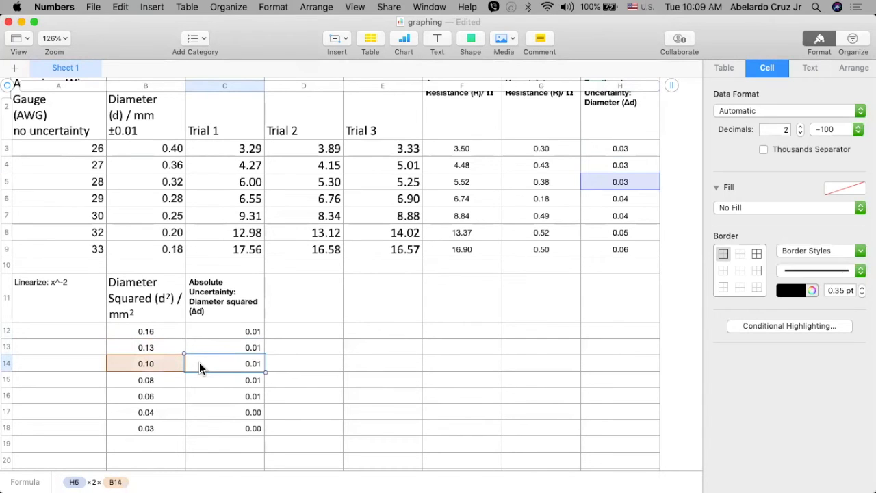
pyautogui.click(206, 381)
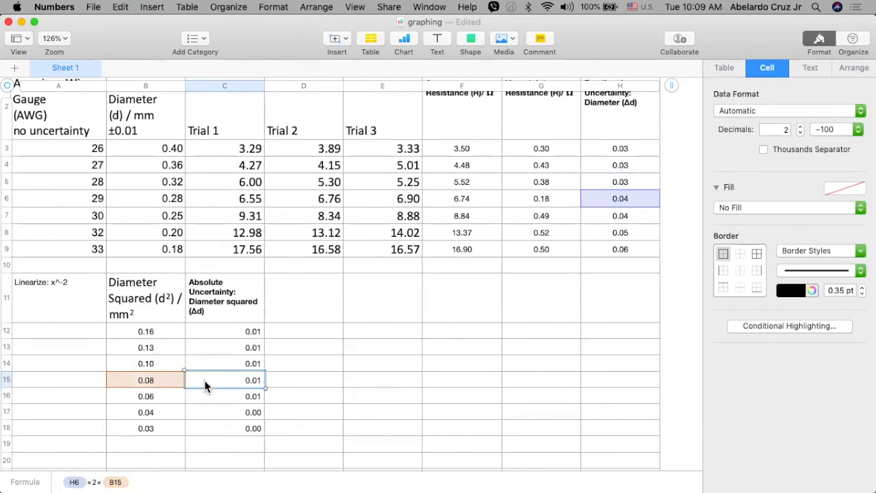
pyautogui.click(204, 400)
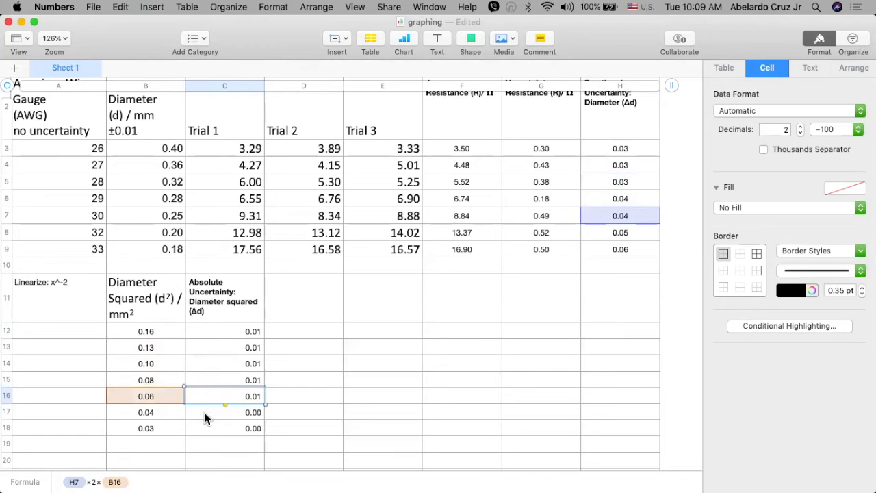
pyautogui.click(206, 414)
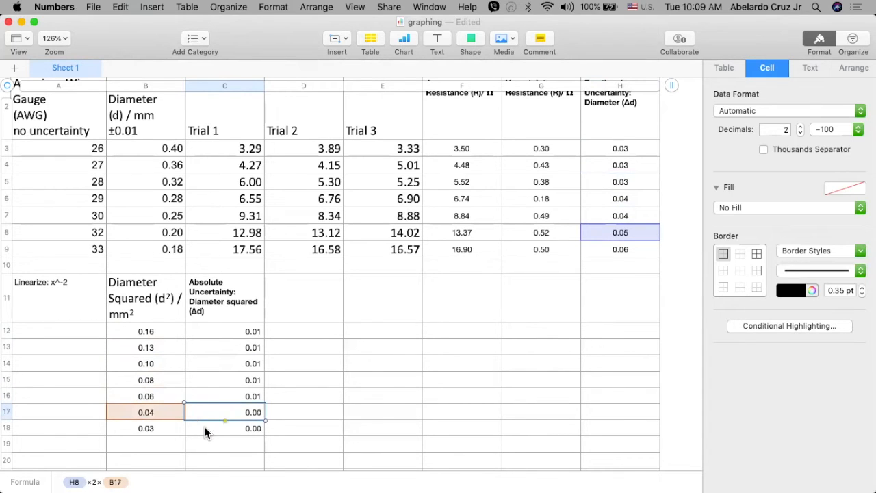
pyautogui.click(204, 428)
pyautogui.scroll(-3, 205, 427)
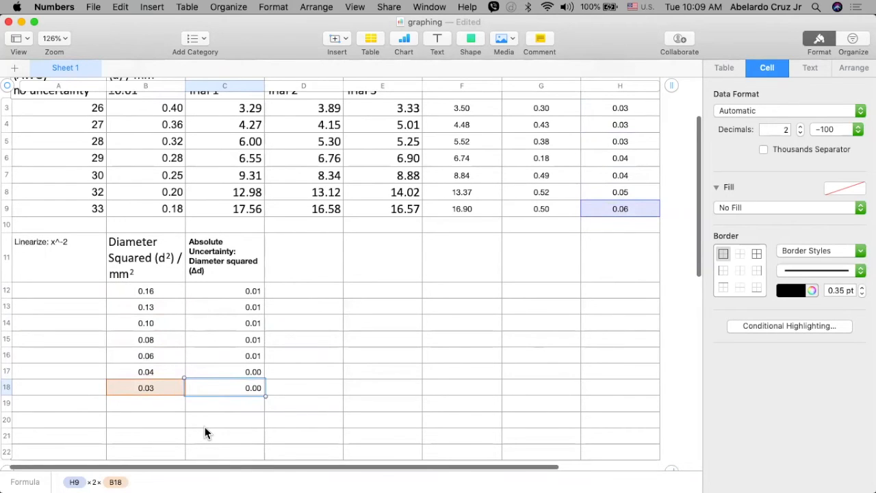
pyautogui.scroll(1, 204, 427)
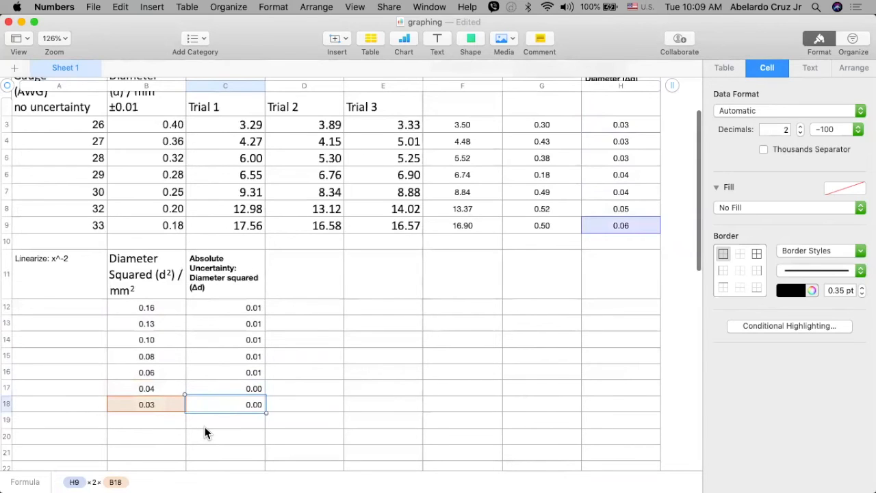
pyautogui.scroll(1, 219, 377)
# Recheck the formula in C12 and display the absolute uncertainties in C12 through C18 with three decimal places.
pyautogui.click(234, 322)
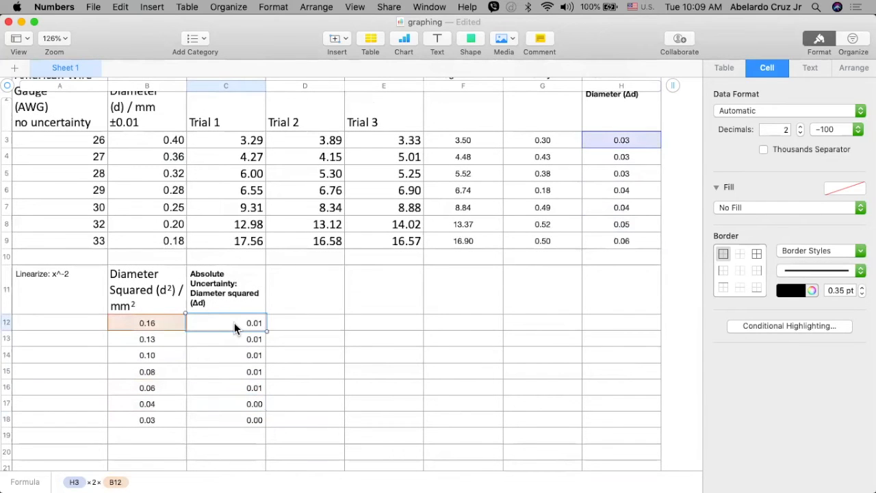
pyautogui.scroll(1, 85, 310)
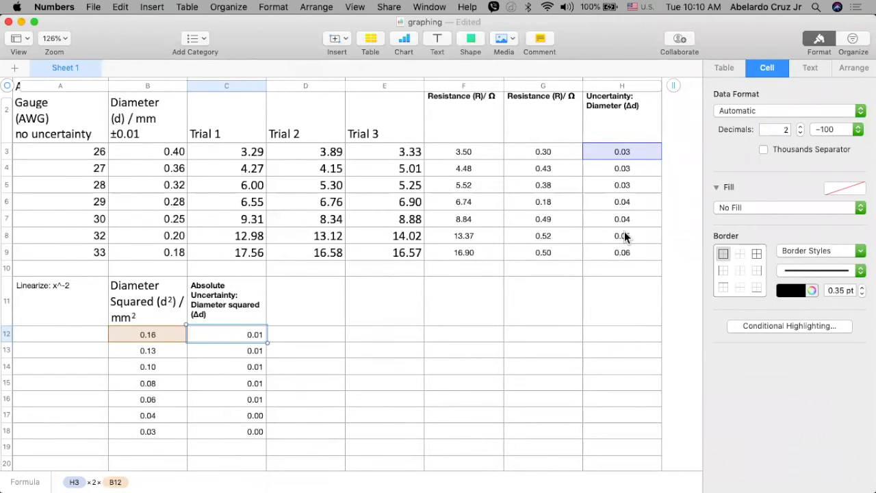
pyautogui.doubleClick(219, 333)
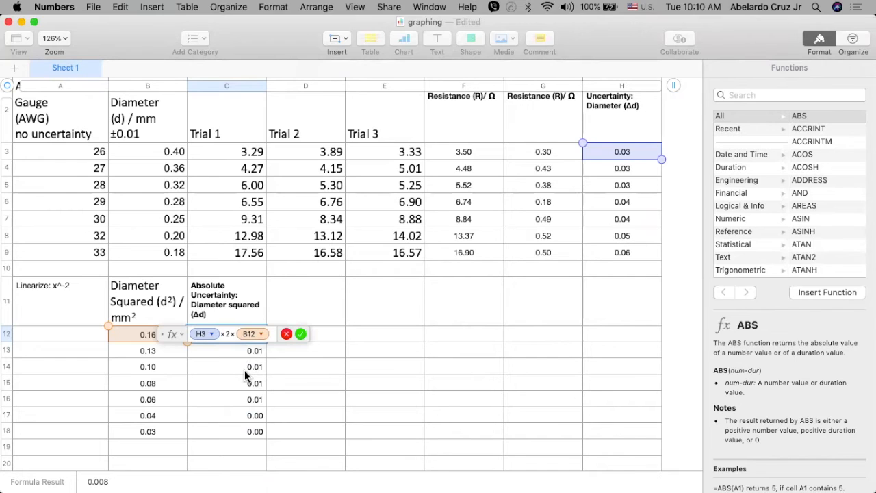
pyautogui.press('Return')
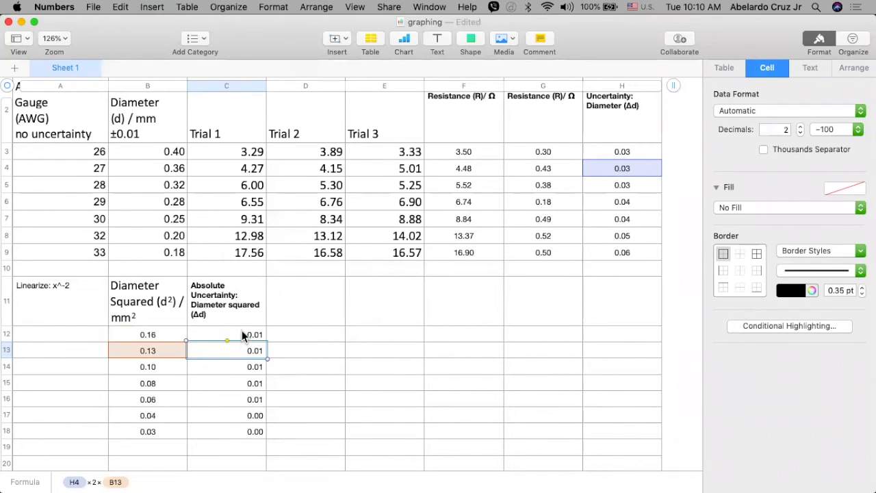
pyautogui.keyDown('shift'); pyautogui.click(237, 428); pyautogui.keyUp('shift')
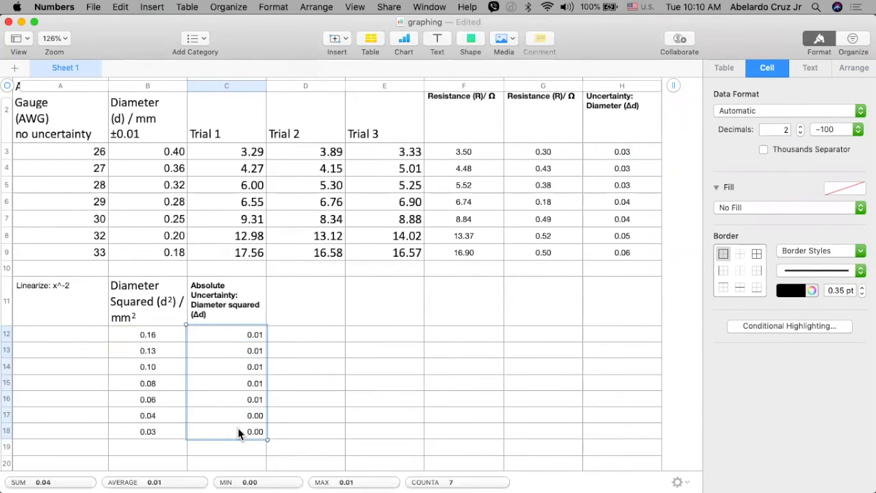
pyautogui.press('super+alt+period')
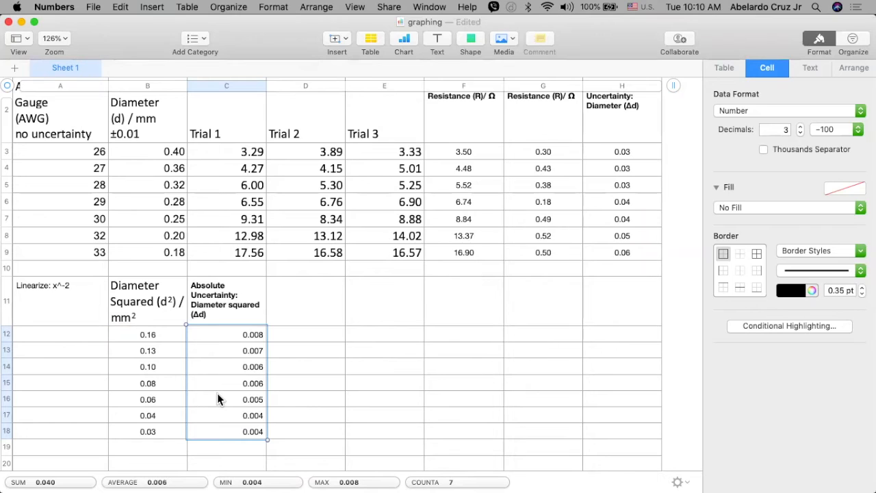
# Check the diameter squared formulas in column B between B12 and B18.
pyautogui.click(156, 340)
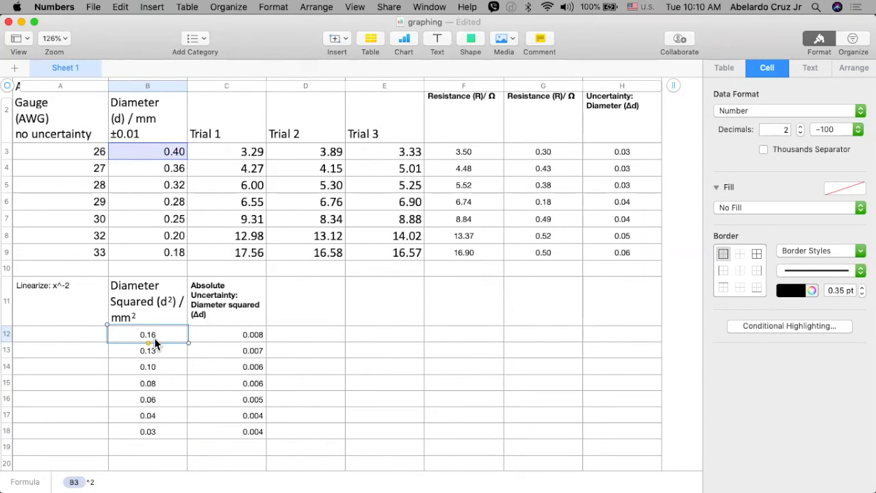
pyautogui.click(155, 349)
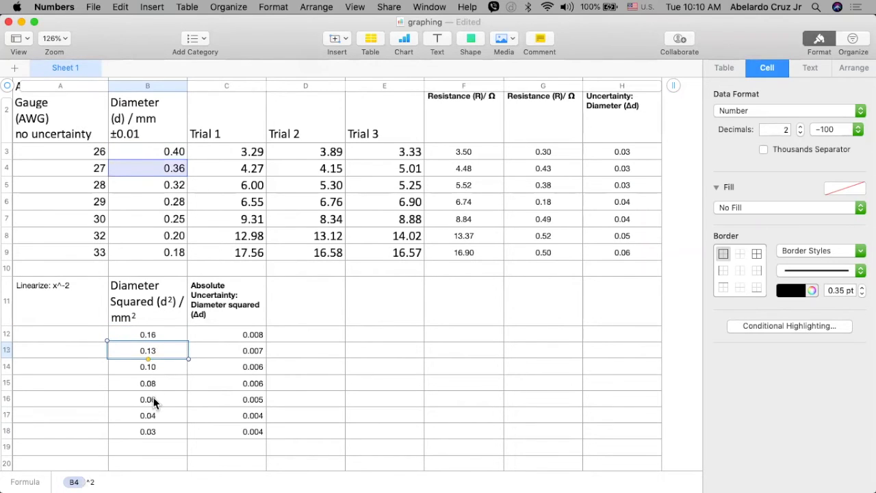
pyautogui.press('Down')
pyautogui.click(153, 415)
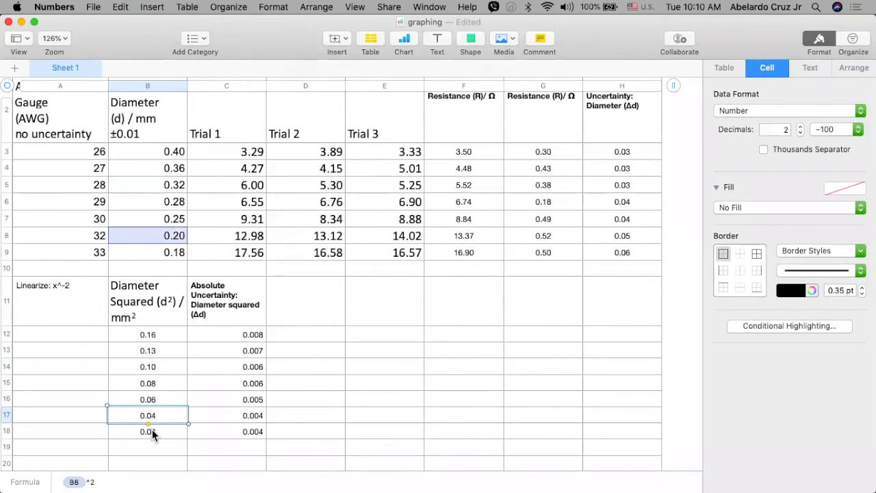
pyautogui.click(151, 429)
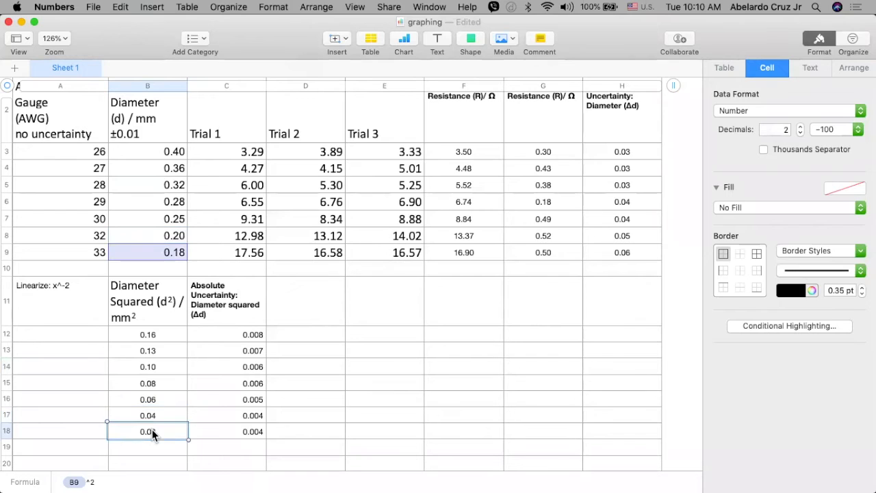
# Enter the heading "Resistance" in D11, beside the absolute uncertainty column.
pyautogui.click(308, 312)
pyautogui.scroll(1, 307, 307)
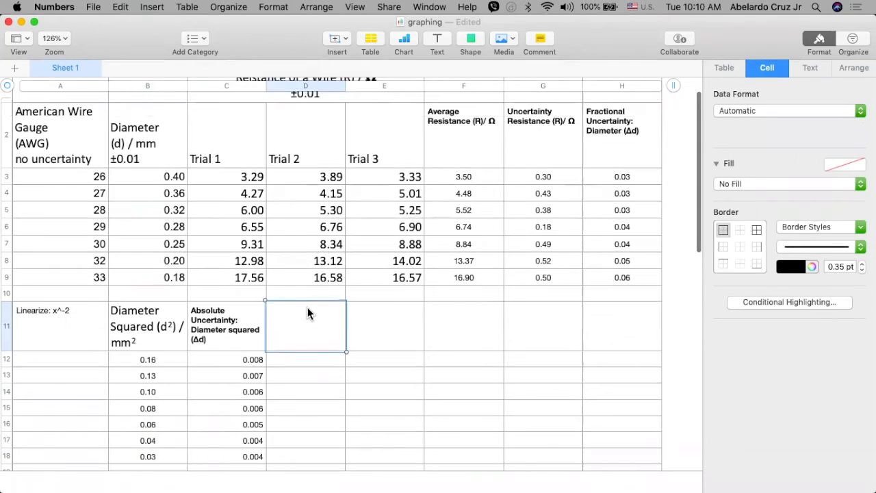
pyautogui.write('Resistanc')
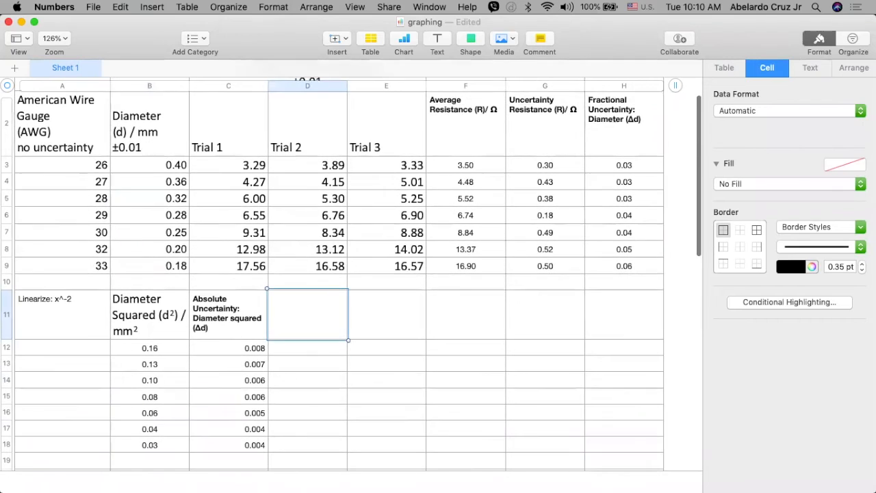
pyautogui.write('e')
pyautogui.press('Return')
# Select the "Average Resistance (R)/ Ω" heading in F2.
pyautogui.click(317, 322)
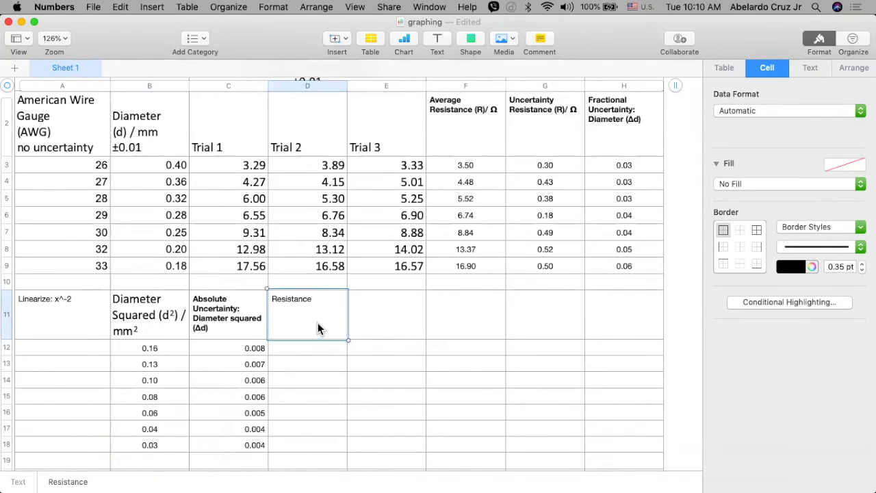
pyautogui.click(464, 126)
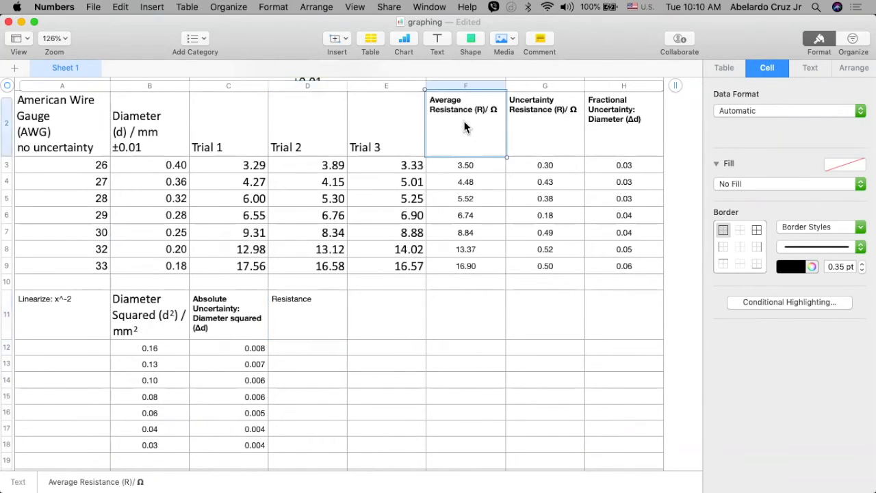
# Put the heading "Average Resistance (R)/ Ω" in cell D11.
pyautogui.click(297, 302)
pyautogui.write('Average Resistance (R)/ Ω')
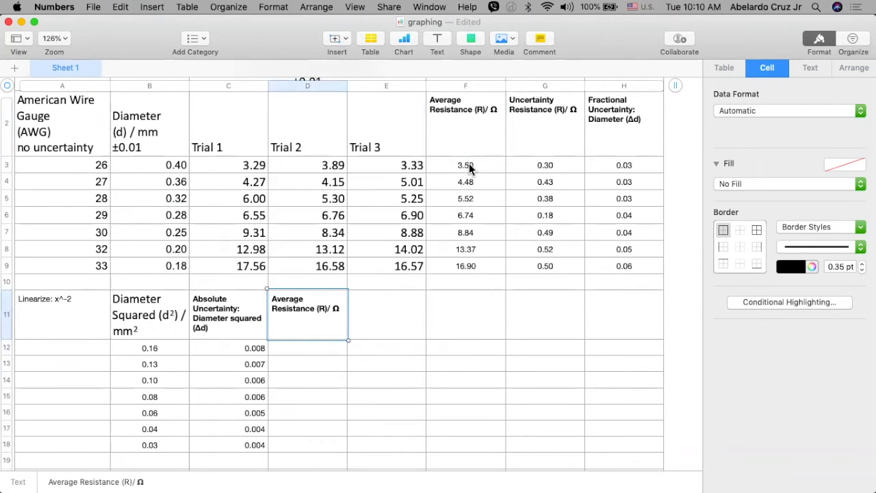
# Try to copy the average resistance cells F3:F9 into D12:D18.
pyautogui.moveTo(467, 164); pyautogui.dragTo(467, 268)
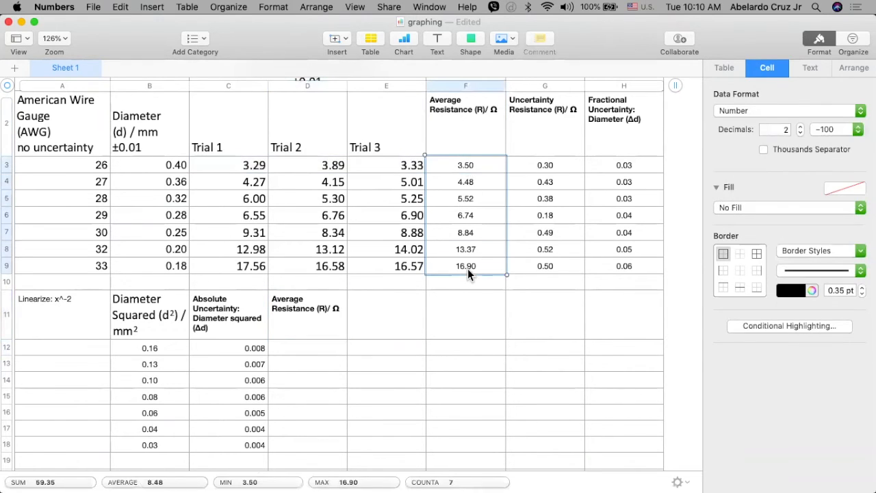
pyautogui.press('super+c')
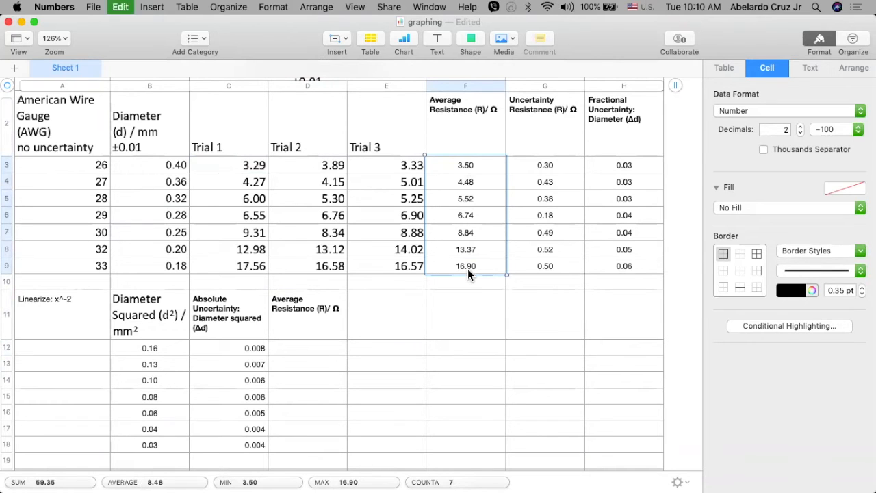
pyautogui.click(319, 355)
pyautogui.rightClick(319, 355)
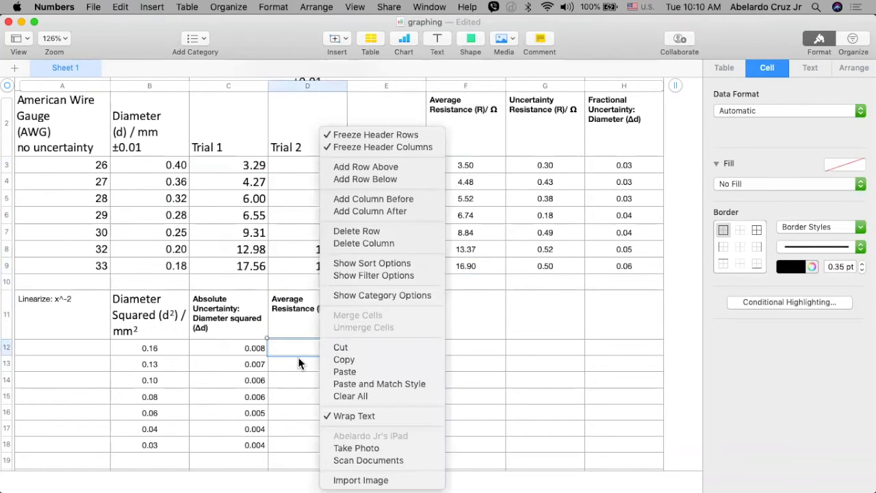
pyautogui.press('super+v')
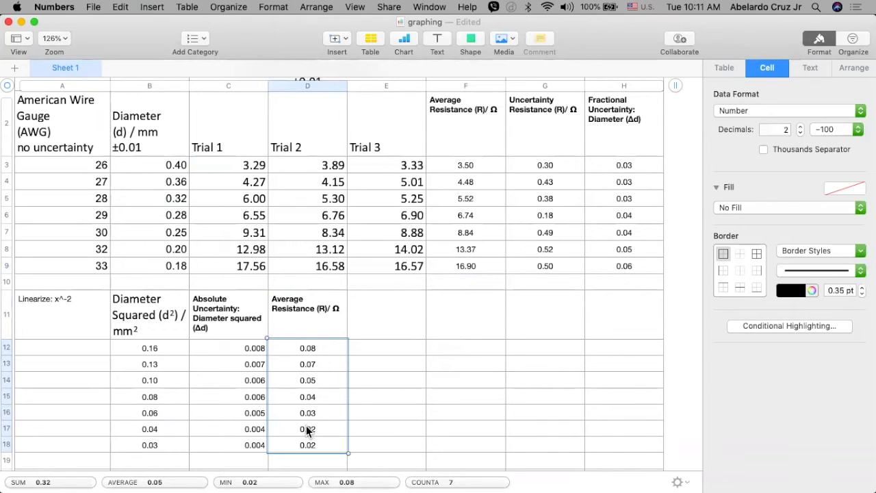
# Undo the entries in D12:D18 below the Average Resistance heading.
pyautogui.press('super+z')
pyautogui.press('super+z')
pyautogui.press('super+z')
pyautogui.press('super+z')
pyautogui.press('super+z')
pyautogui.press('super+z')
pyautogui.press('super+z')
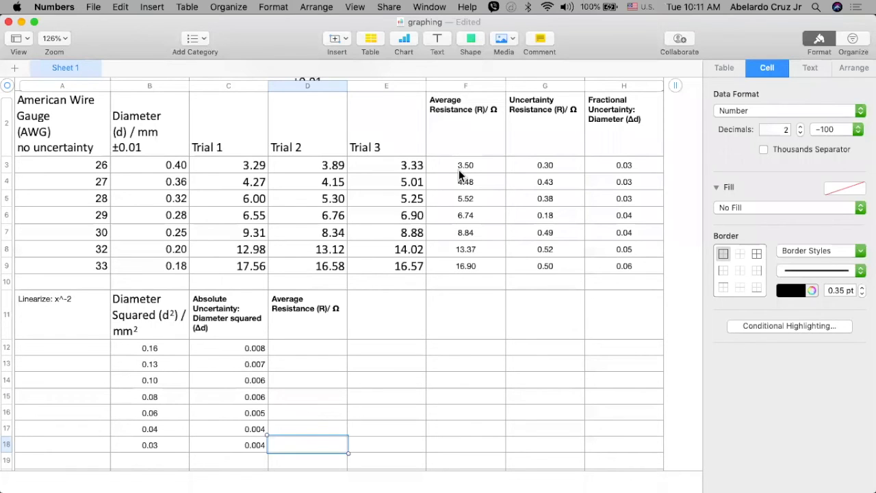
pyautogui.press('super+z')
# Link D12 to the average resistance with the formula =F3 and fill it down through D18.
pyautogui.write('=')
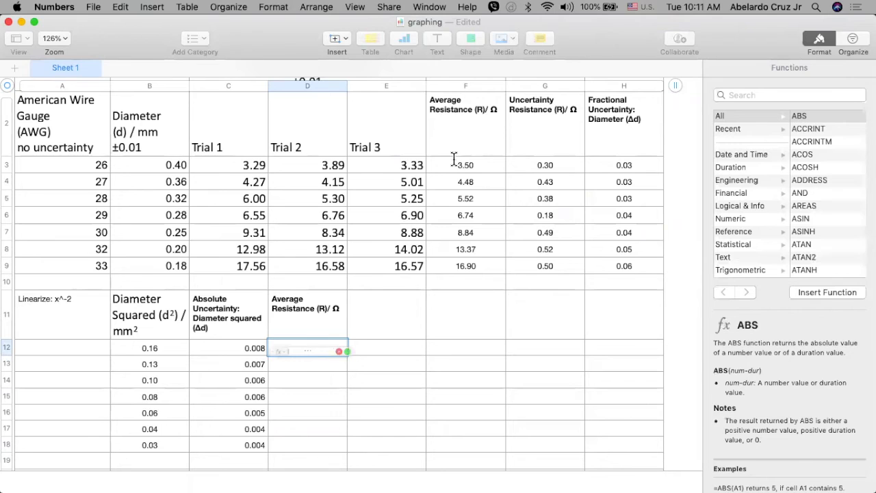
pyautogui.click(454, 165)
pyautogui.press('Return')
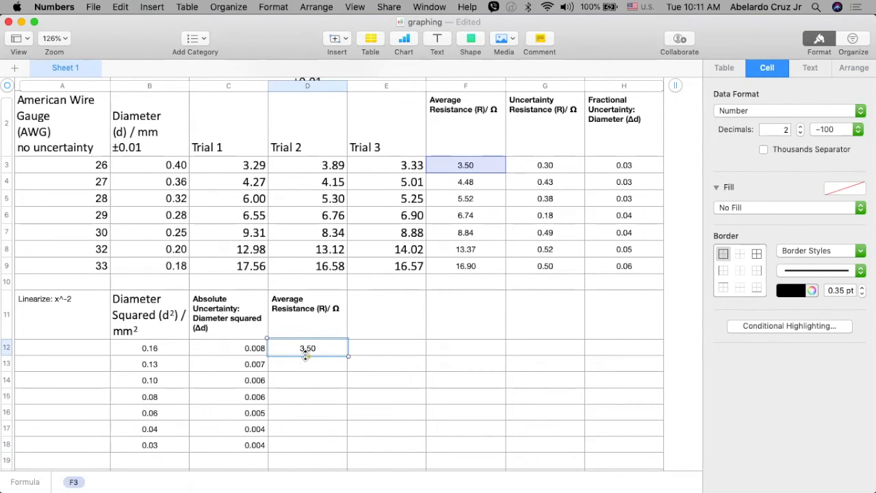
pyautogui.moveTo(306, 355); pyautogui.dragTo(306, 449)
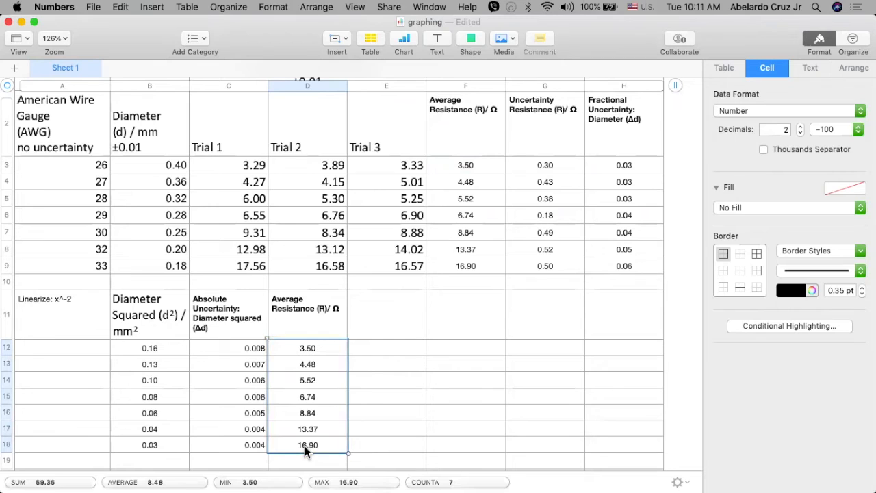
# Temporarily change the Trial 3 reading for gauge 33 to 16 and restore it to 16.57.
pyautogui.click(398, 266)
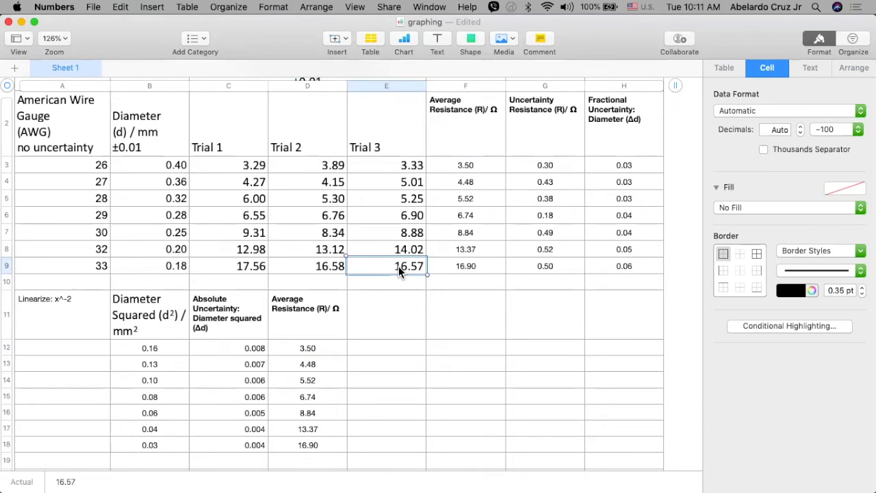
pyautogui.write('16')
pyautogui.press('Return')
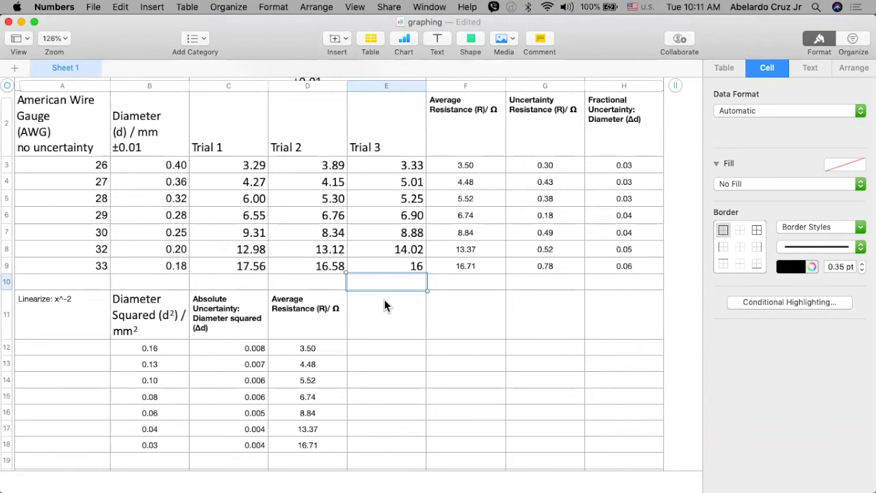
pyautogui.click(400, 270)
pyautogui.click(400, 269)
pyautogui.write('.57')
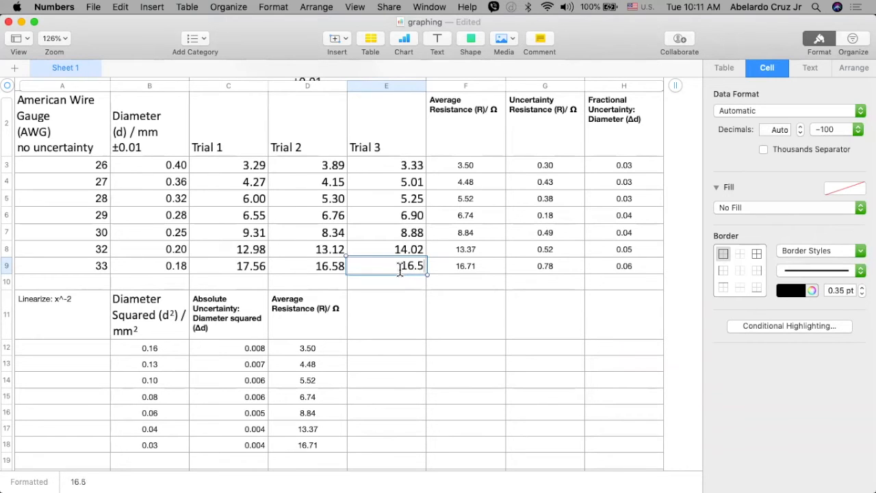
pyautogui.press('Return')
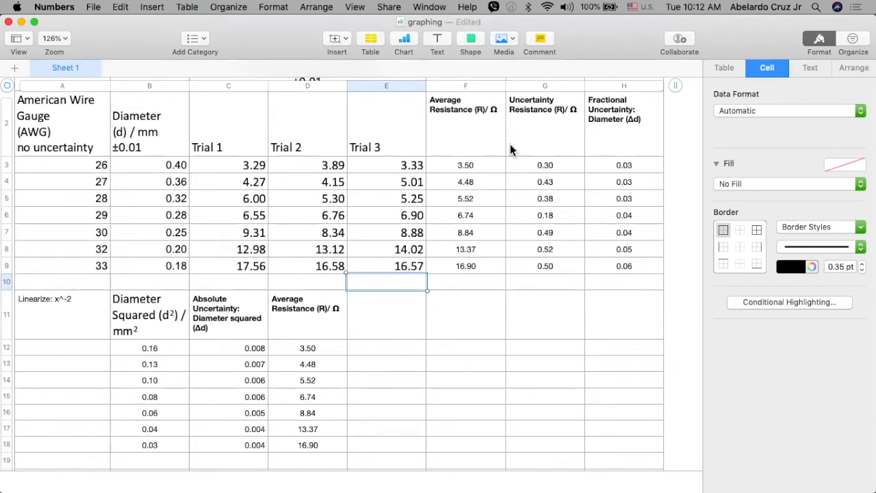
# Copy the heading "Uncertainty Resistance (R)/ Ω" from G2 into cell E11.
pyautogui.click(303, 348)
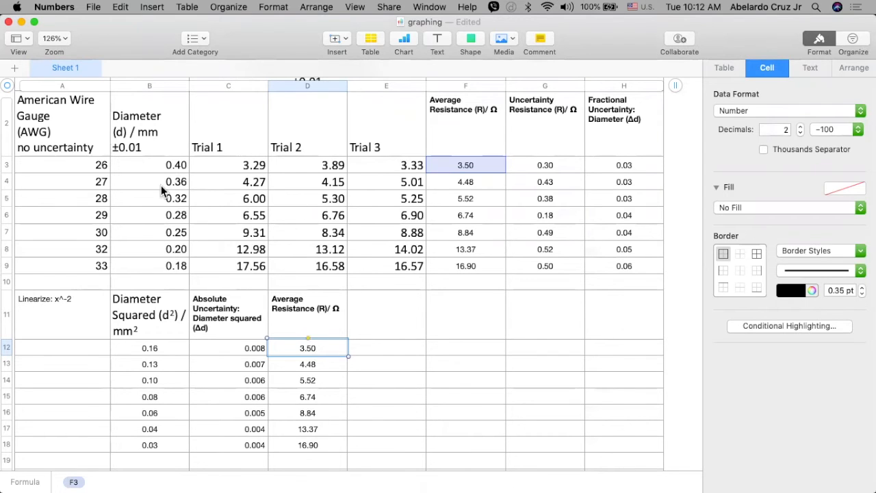
pyautogui.scroll(-3, 375, 284)
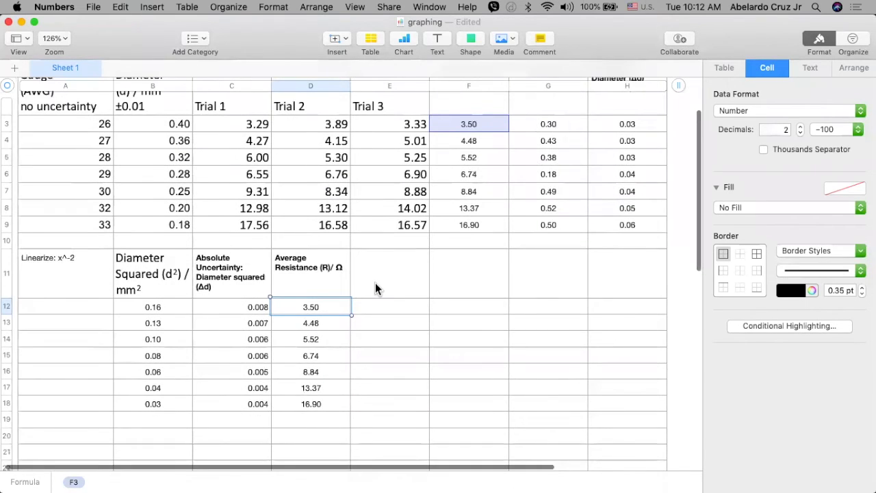
pyautogui.hscroll(2, 375, 282)
pyautogui.click(375, 283)
pyautogui.scroll(5, 375, 282)
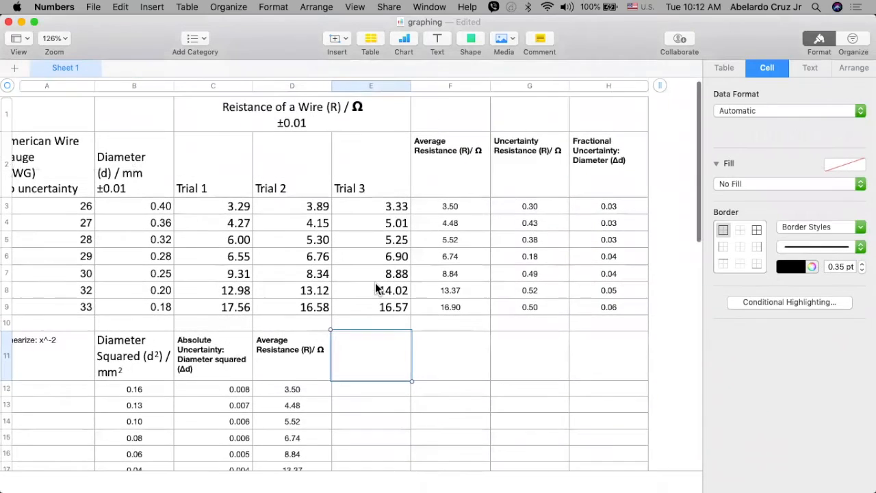
pyautogui.scroll(-1, 375, 282)
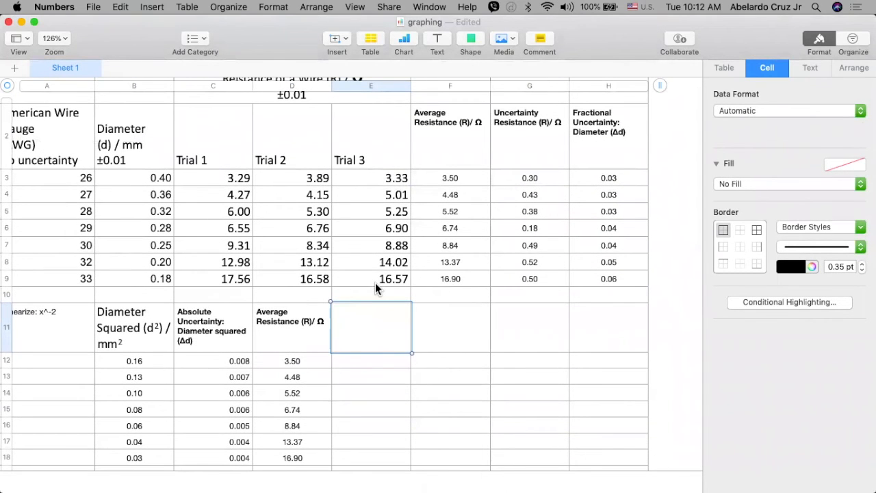
pyautogui.write('u')
pyautogui.press('Escape')
pyautogui.click(535, 144)
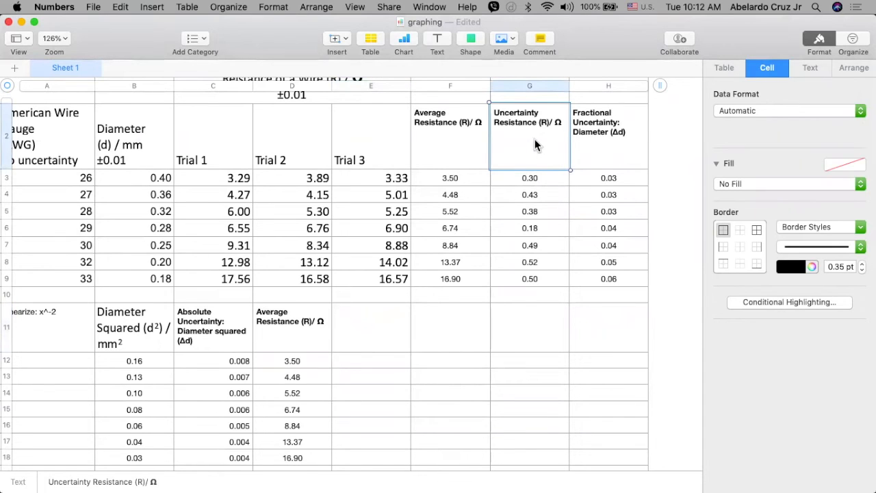
pyautogui.click(371, 336)
pyautogui.write('Uncertainty Resistance (R)/ Ω')
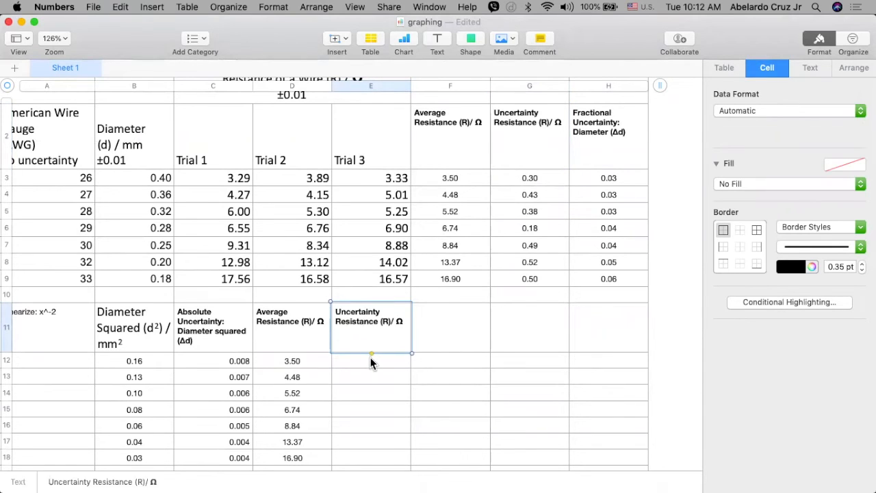
# Link E12 to the resistance uncertainty with =G3, fill it down through E18, and center-align those cells.
pyautogui.click(369, 360)
pyautogui.write('=')
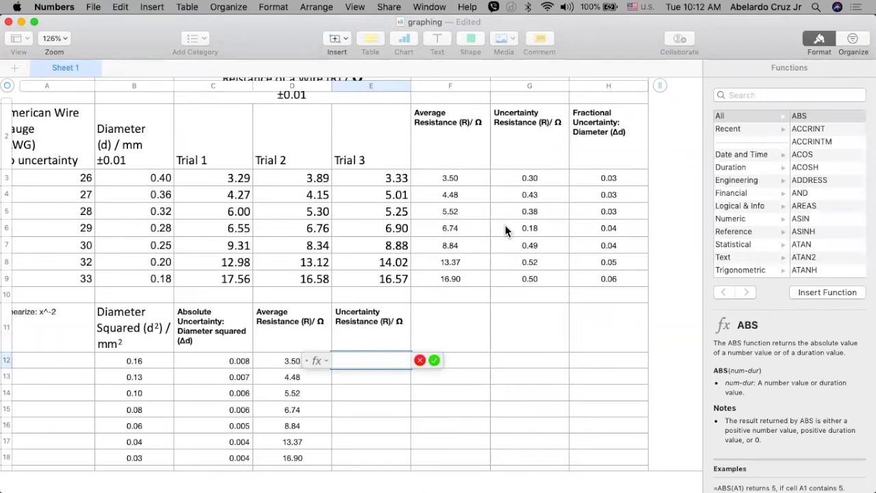
pyautogui.click(532, 179)
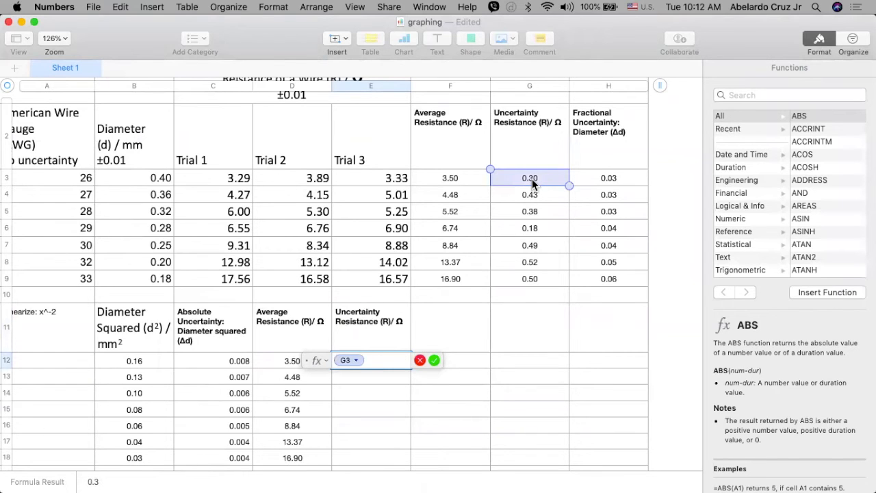
pyautogui.press('Return')
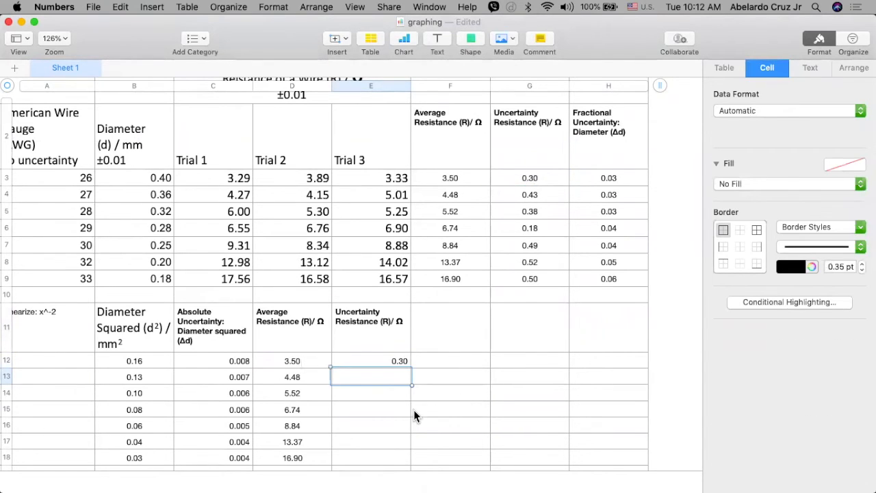
pyautogui.scroll(-1, 413, 409)
pyautogui.scroll(-2, 385, 301)
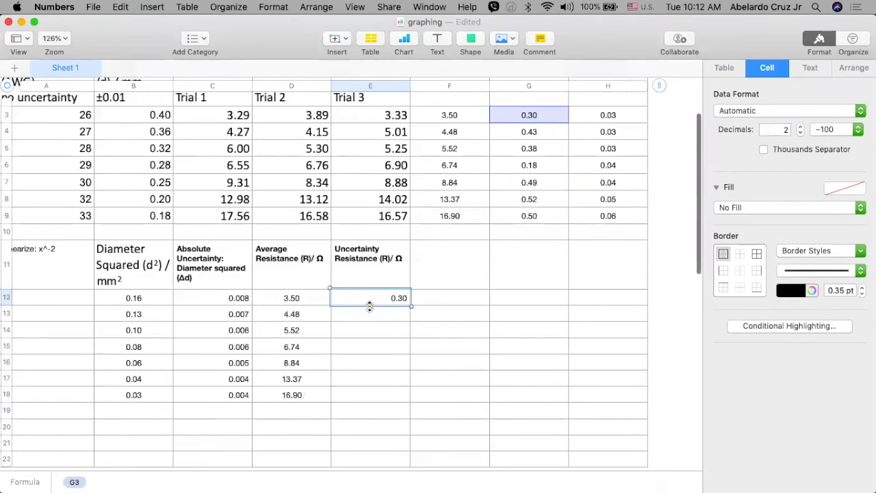
pyautogui.moveTo(368, 306); pyautogui.dragTo(364, 398)
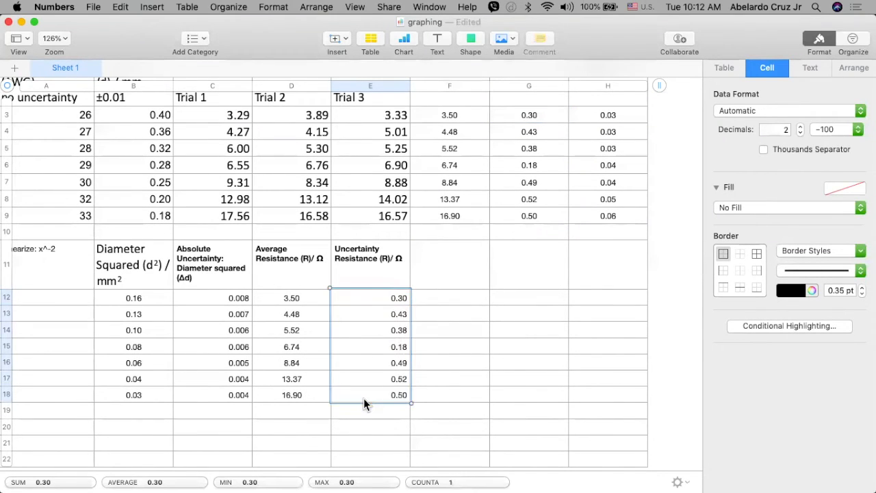
pyautogui.click(806, 70)
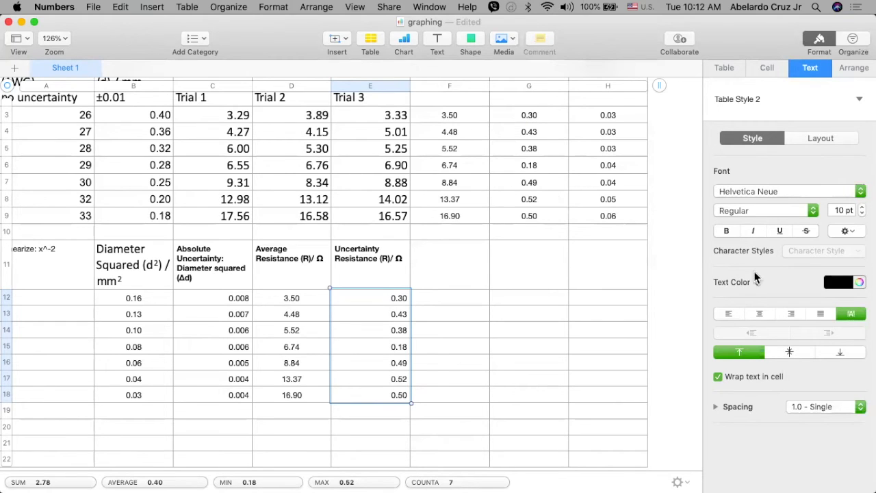
pyautogui.click(752, 314)
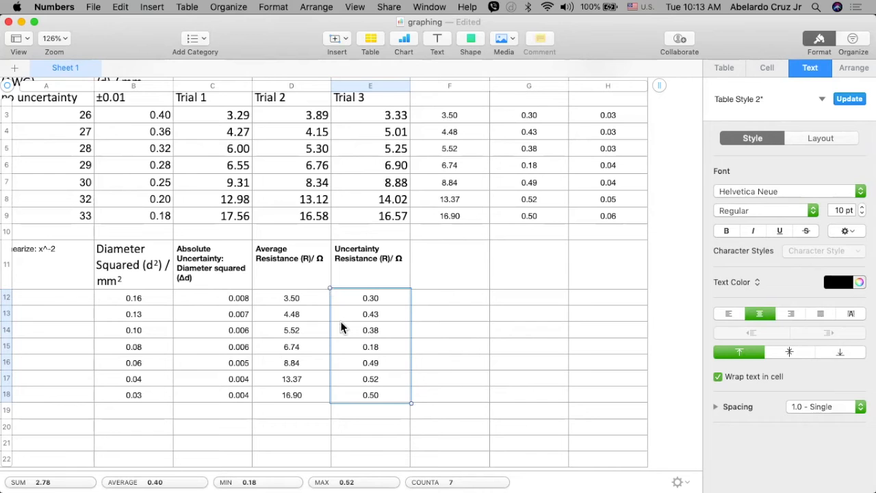
# Insert a 2D scatter chart from the selected uncertainty values in E12:E18.
pyautogui.scroll(-10, 340, 321)
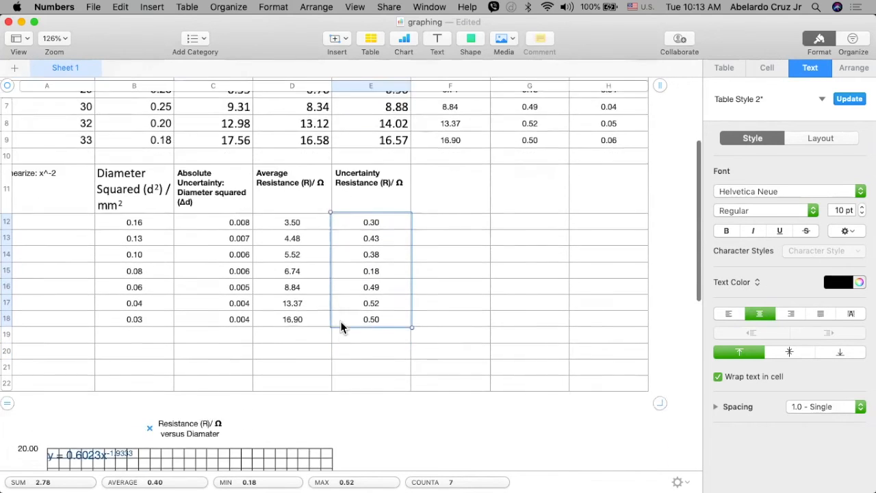
pyautogui.scroll(6, 343, 327)
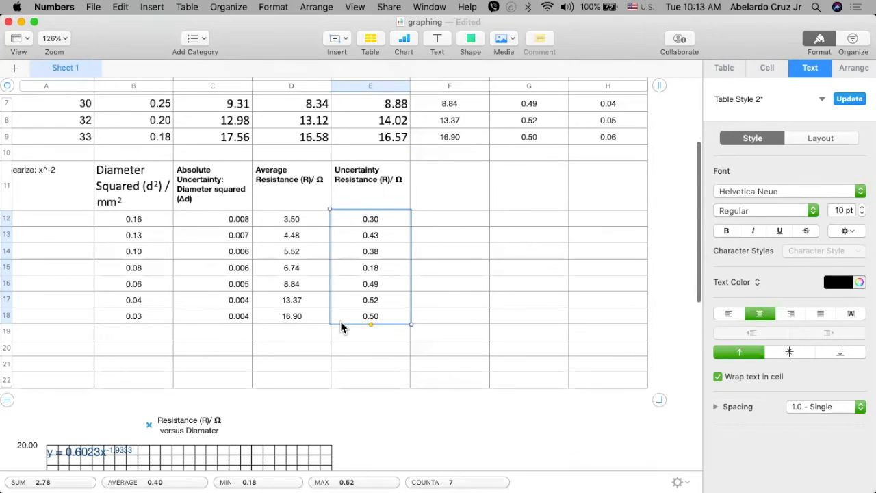
pyautogui.scroll(-1, 341, 326)
pyautogui.hscroll(-1, 341, 326)
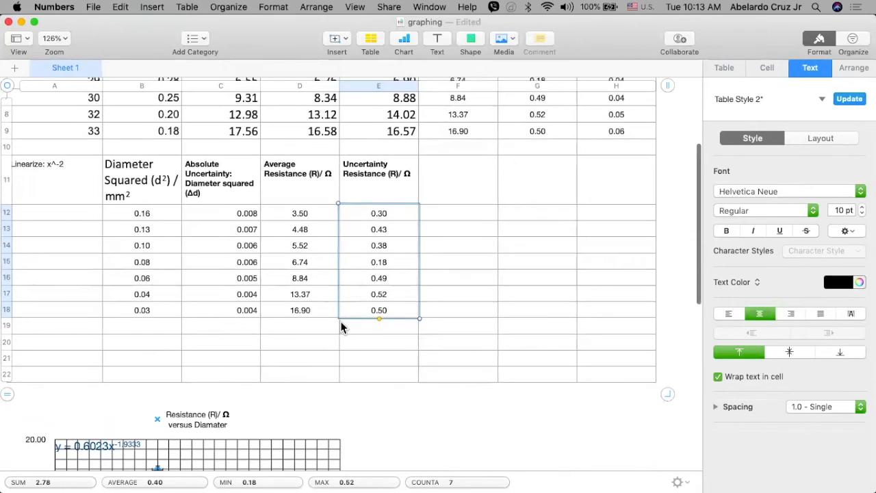
pyautogui.scroll(-1, 341, 327)
pyautogui.hscroll(-1, 340, 327)
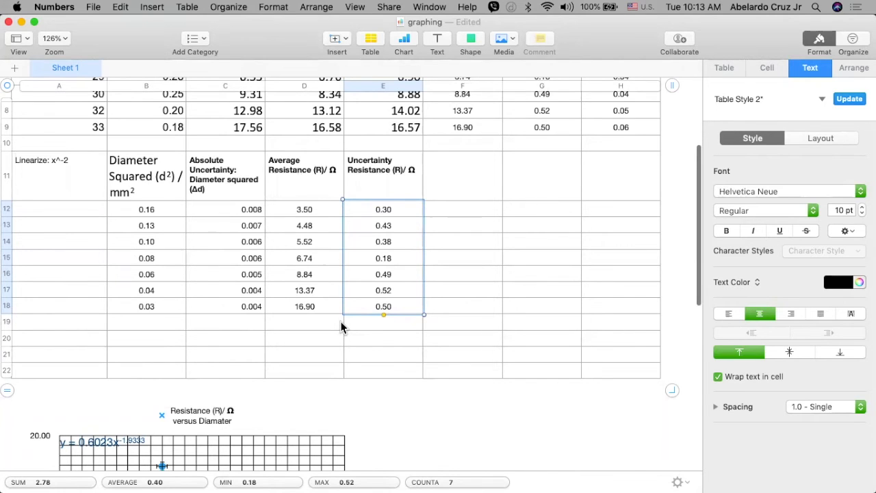
pyautogui.scroll(-2, 340, 321)
pyautogui.hscroll(1, 340, 321)
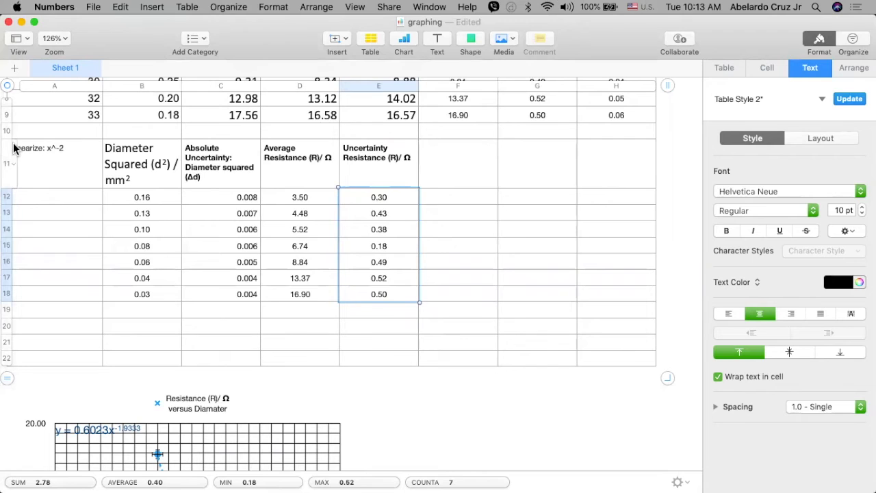
pyautogui.click(406, 43)
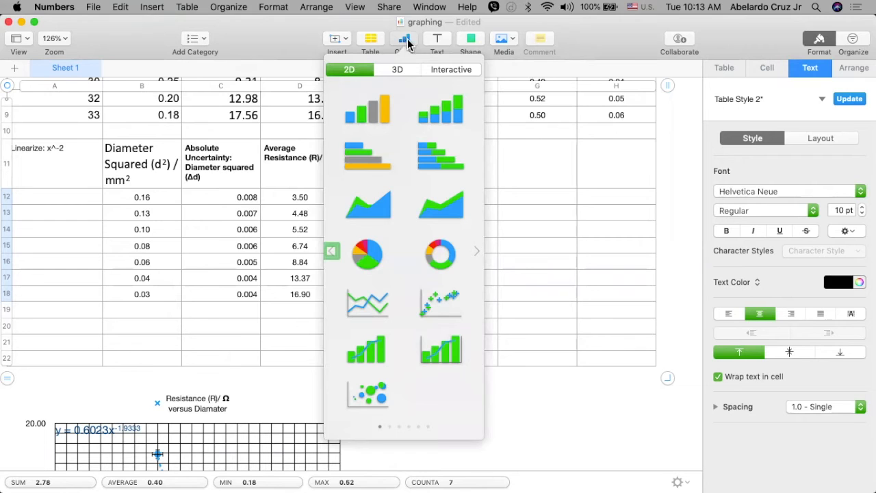
pyautogui.click(440, 301)
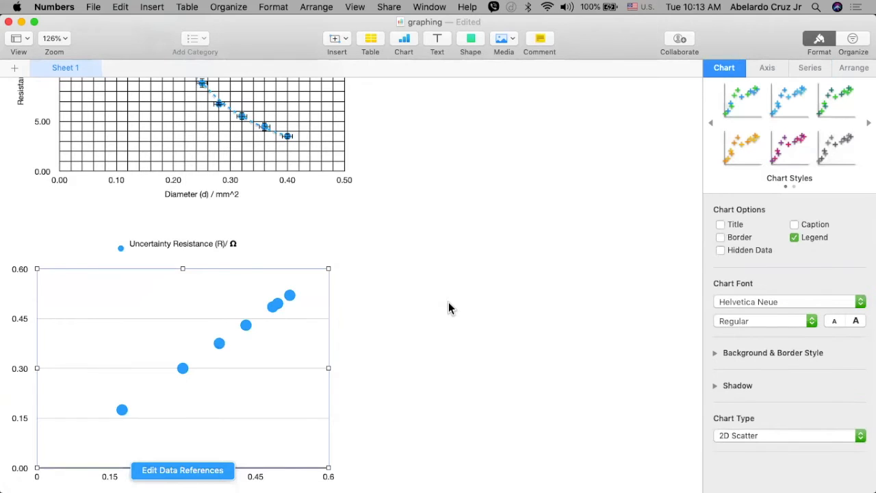
pyautogui.scroll(10, 449, 308)
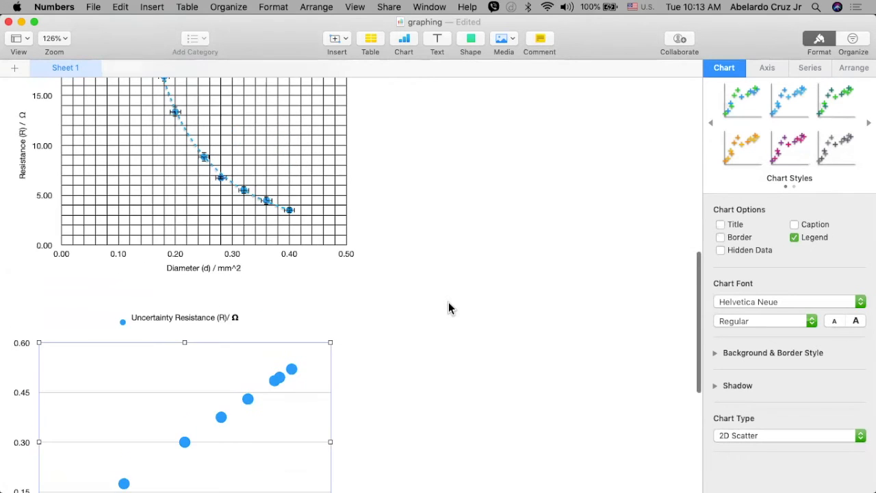
pyautogui.scroll(5, 130, 272)
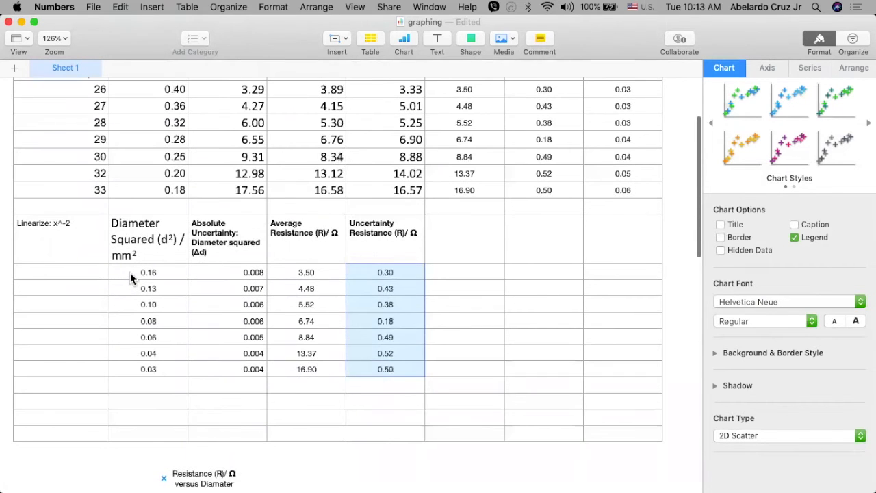
# Change the exponent in the diameter squared formula in B12 to -2, making it B3^-2.
pyautogui.click(130, 272)
pyautogui.scroll(1, 130, 272)
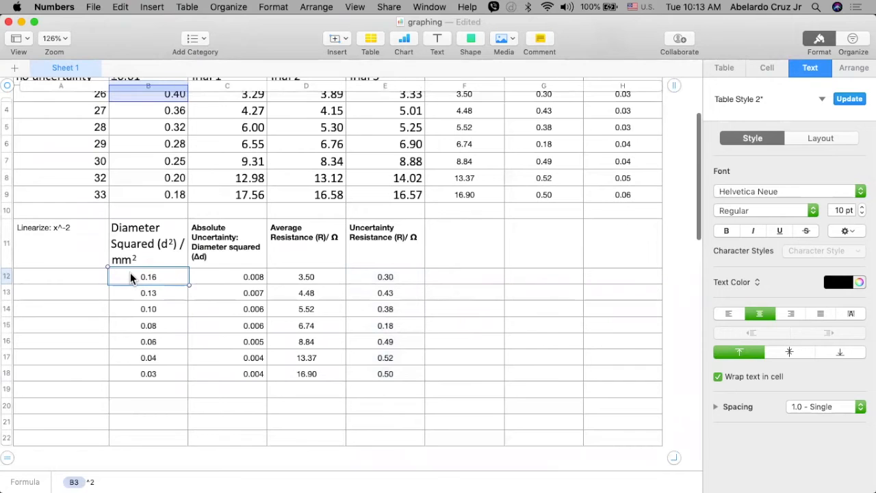
pyautogui.scroll(3, 130, 272)
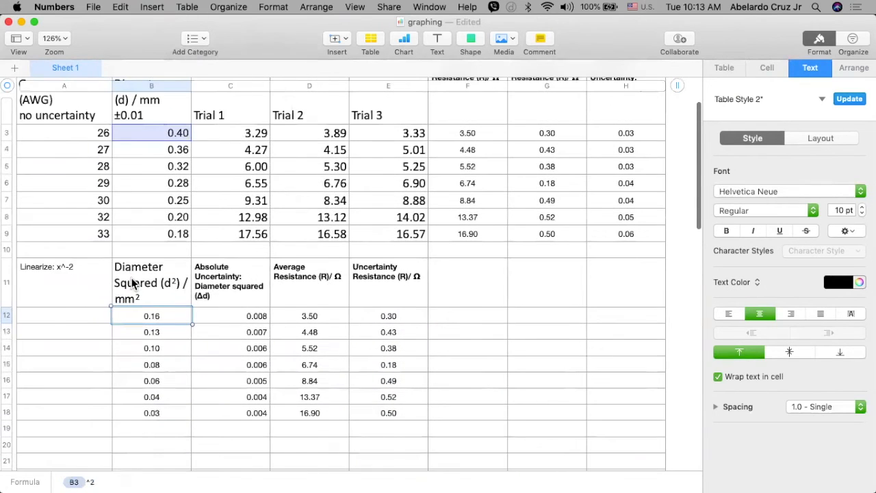
pyautogui.scroll(-3, 137, 281)
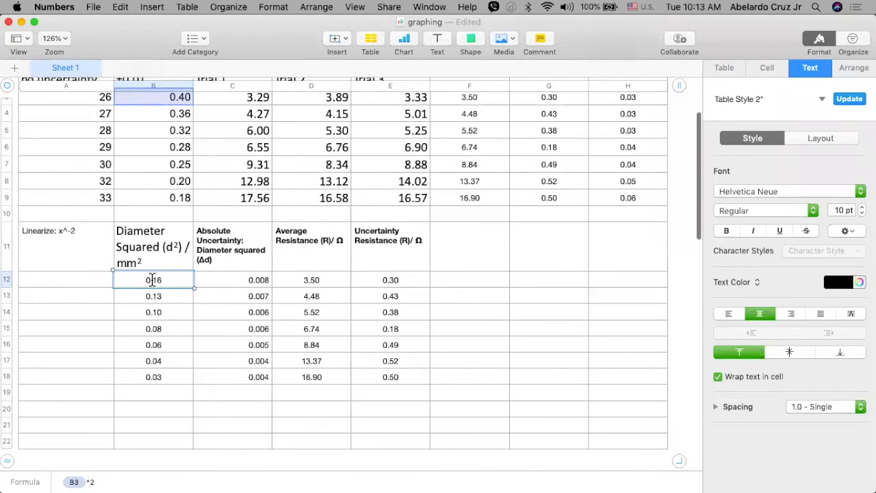
pyautogui.doubleClick(152, 279)
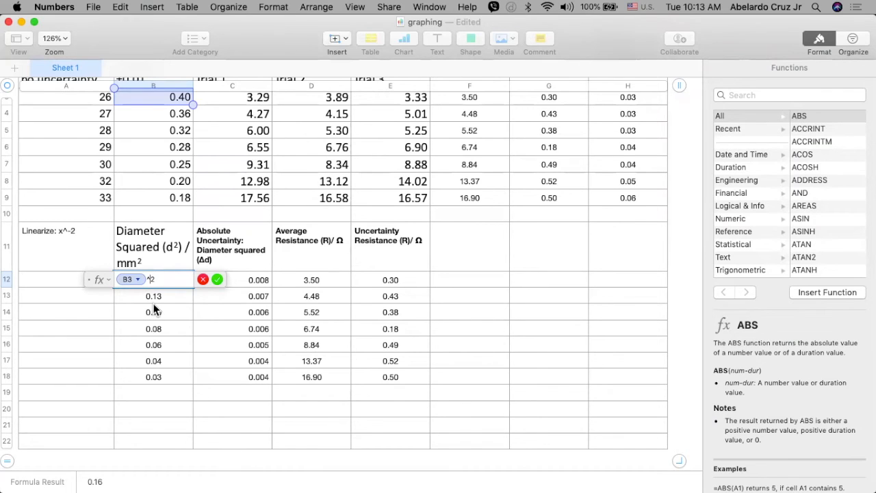
pyautogui.write('-')
pyautogui.press('Return')
pyautogui.click(171, 283)
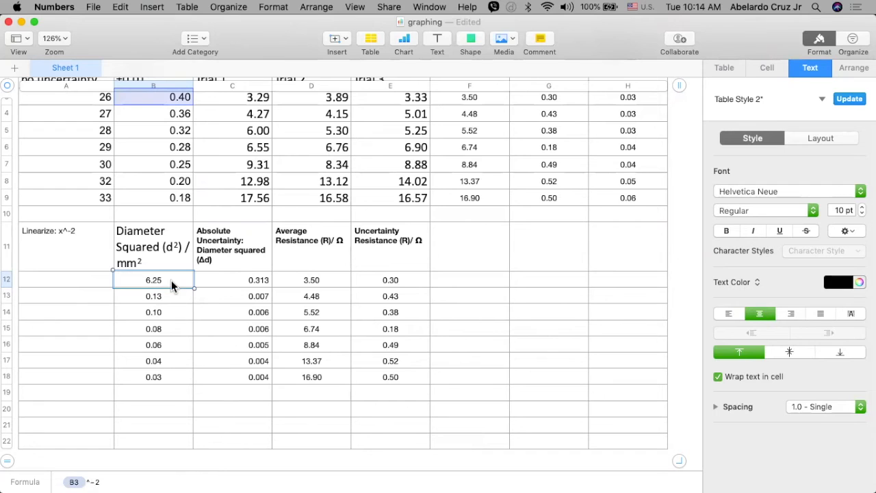
# Fill the B12 formula down the diameter squared column through B18.
pyautogui.scroll(2, 171, 279)
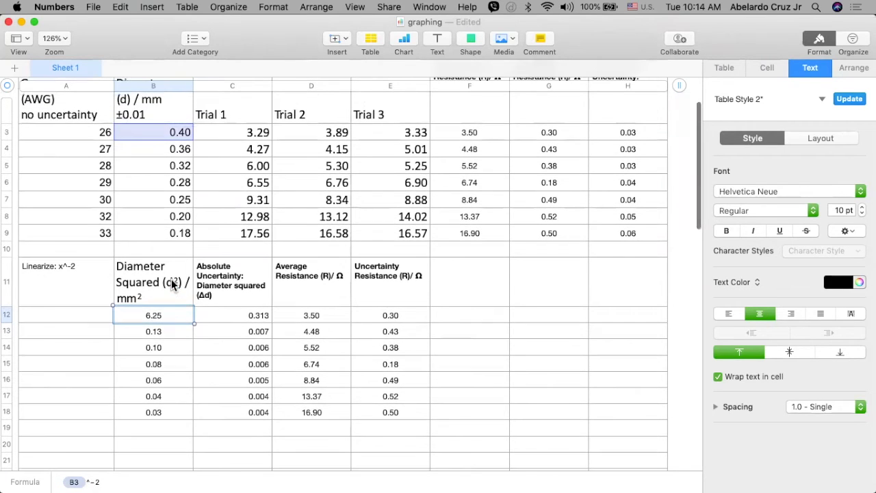
pyautogui.scroll(2, 171, 284)
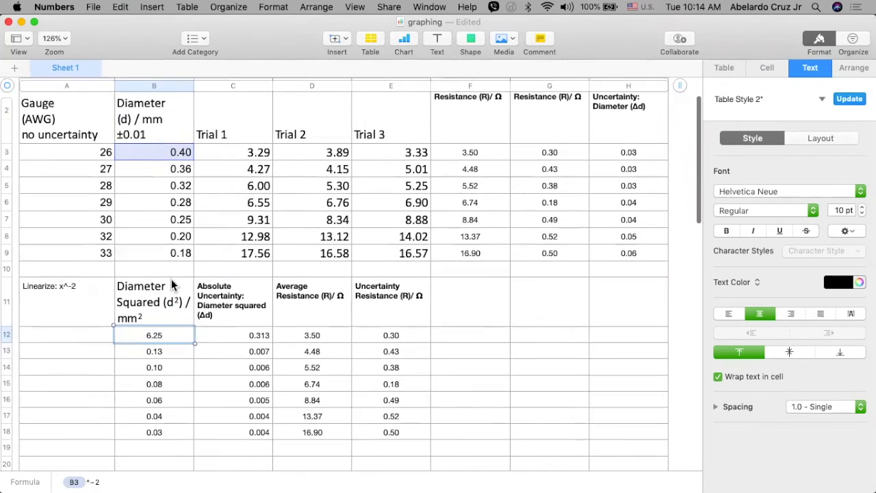
pyautogui.scroll(-1, 171, 284)
pyautogui.moveTo(154, 332); pyautogui.dragTo(159, 422)
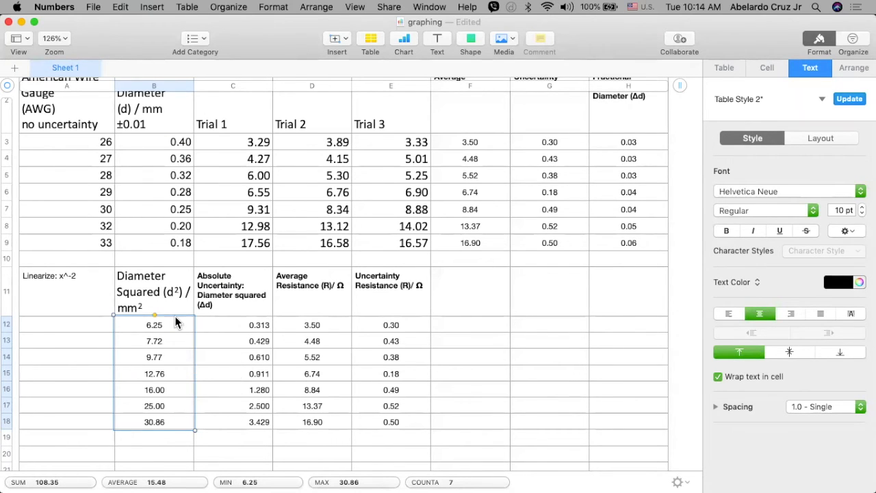
# Delete the scatter chart of the resistance uncertainty values below the Resistance versus Diameter chart.
pyautogui.scroll(3, 159, 219)
pyautogui.scroll(-1, 160, 342)
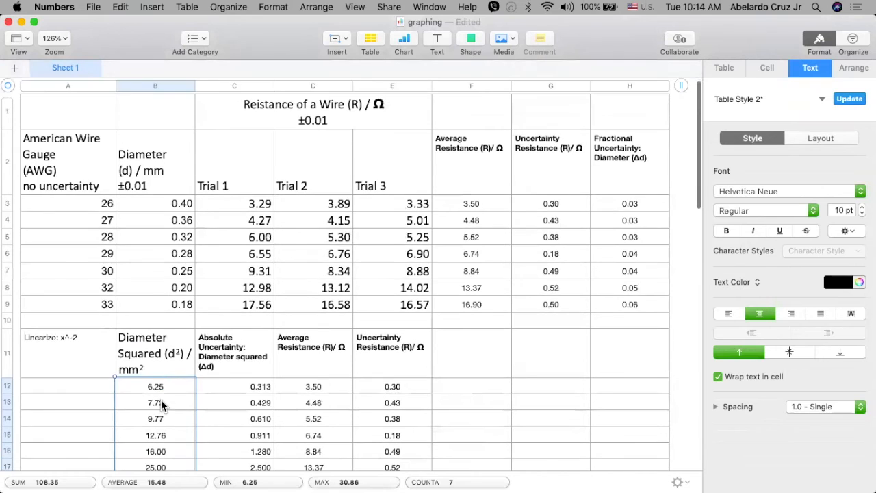
pyautogui.scroll(-10, 160, 400)
pyautogui.scroll(-5, 161, 399)
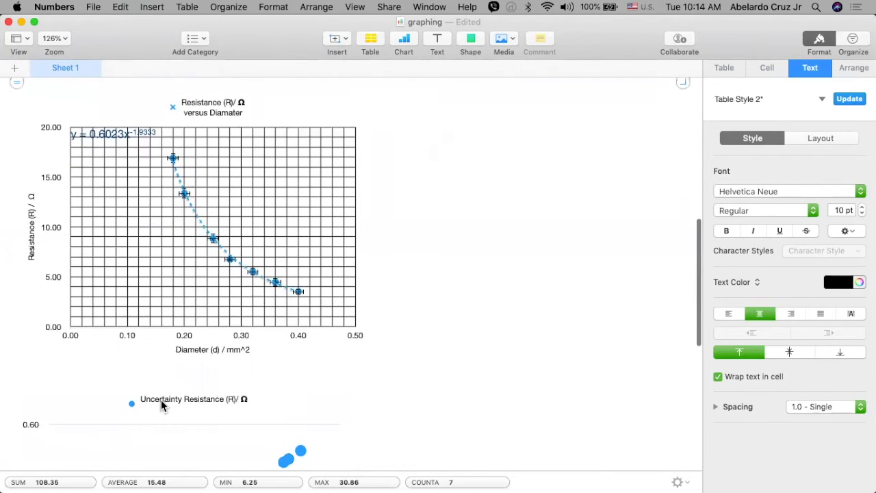
pyautogui.scroll(-7, 251, 393)
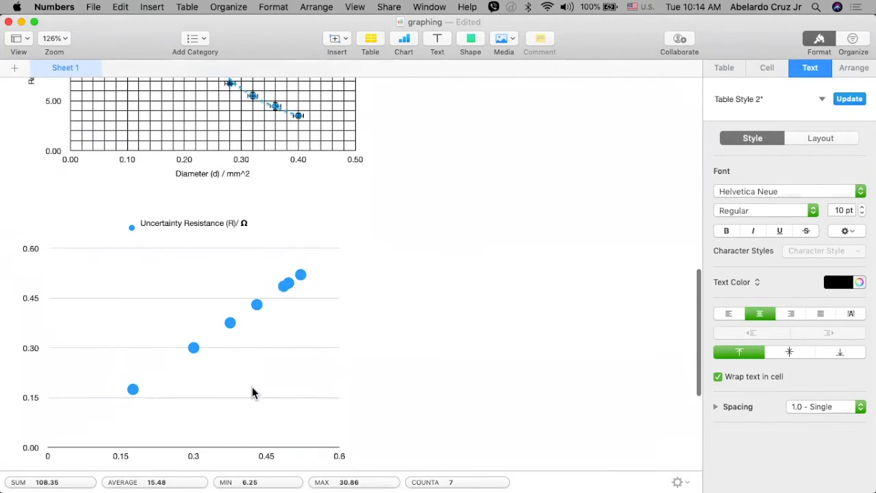
pyautogui.click(290, 391)
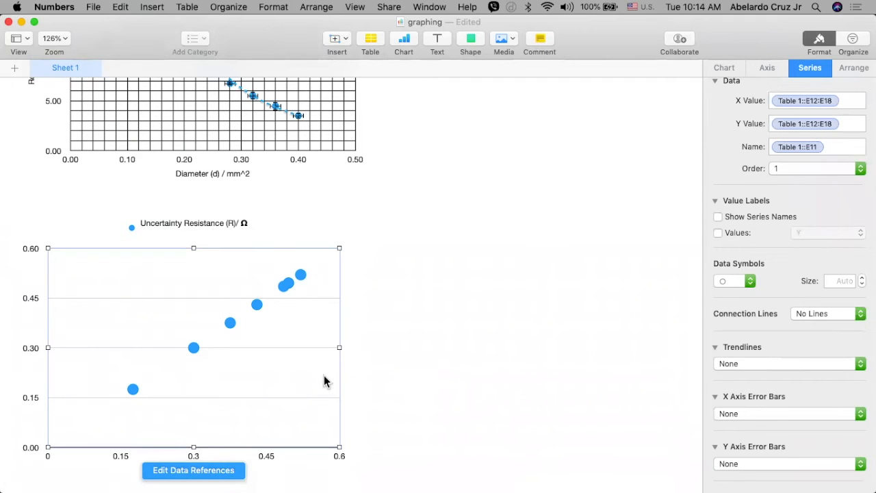
pyautogui.press('BackSpace')
# Insert a 2D scatter chart from the diameter squared values in B12:B18 and the average resistances in D12:D18.
pyautogui.scroll(10, 338, 376)
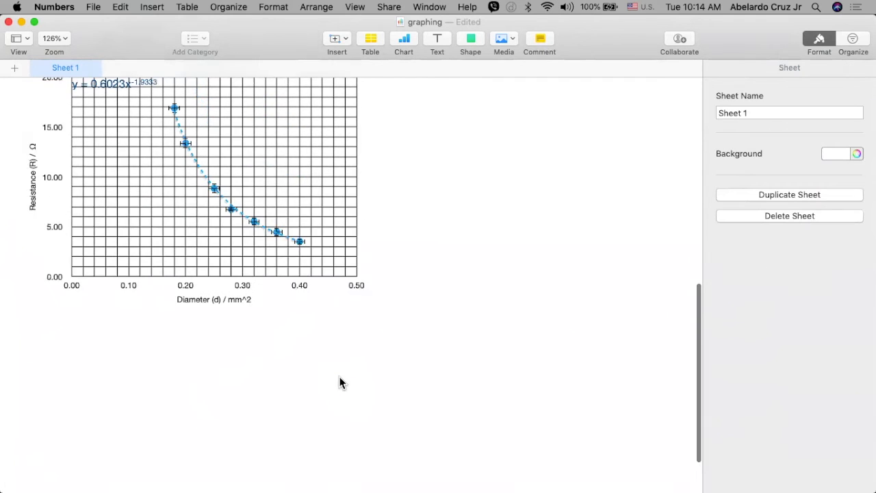
pyautogui.scroll(7, 339, 376)
pyautogui.scroll(-2, 339, 380)
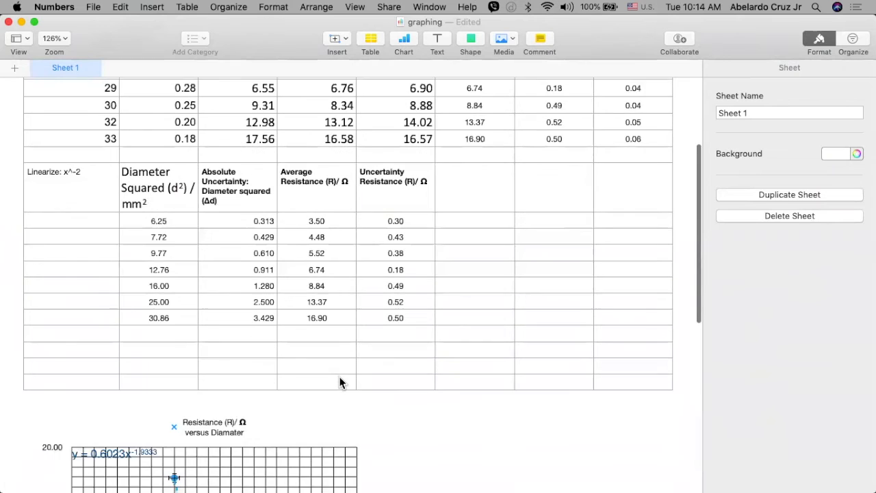
pyautogui.scroll(-2, 328, 382)
pyautogui.scroll(1, 325, 381)
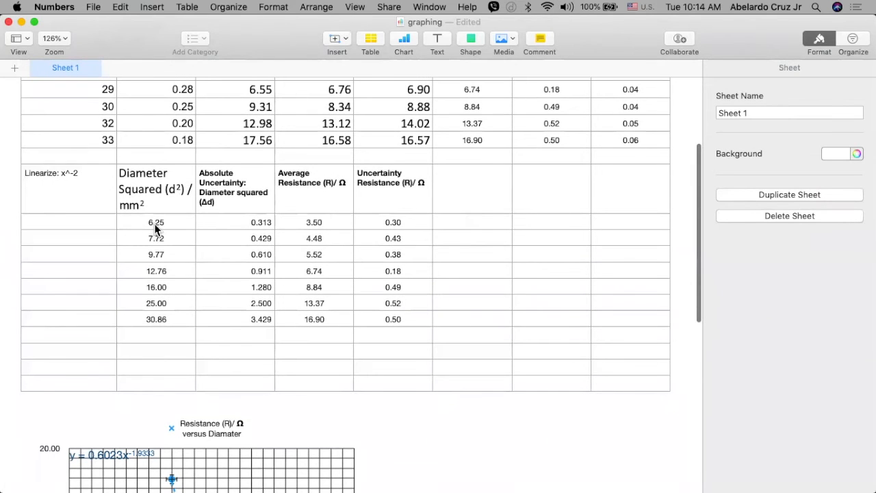
pyautogui.click(156, 229)
pyautogui.moveTo(156, 230); pyautogui.dragTo(201, 322)
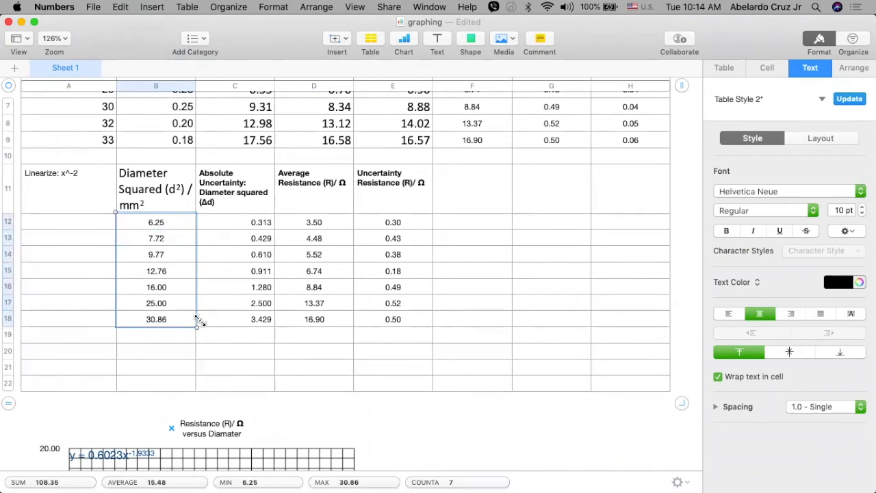
pyautogui.click(145, 222)
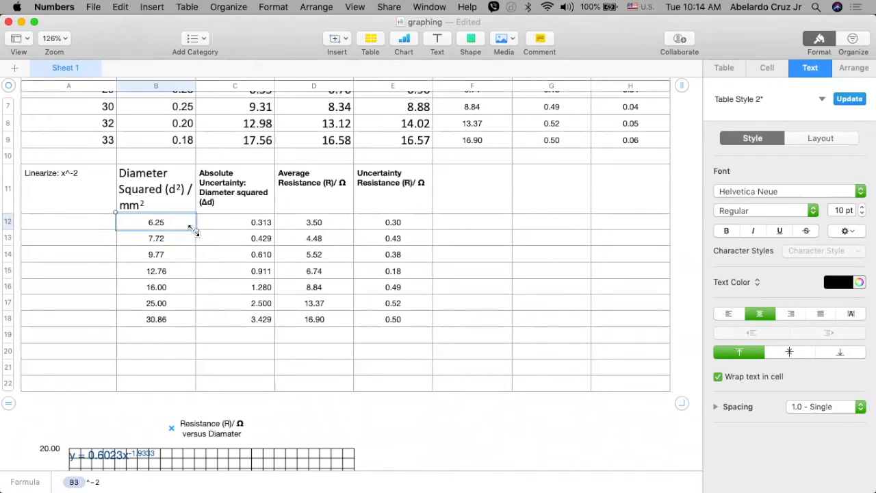
pyautogui.moveTo(195, 231); pyautogui.dragTo(193, 320)
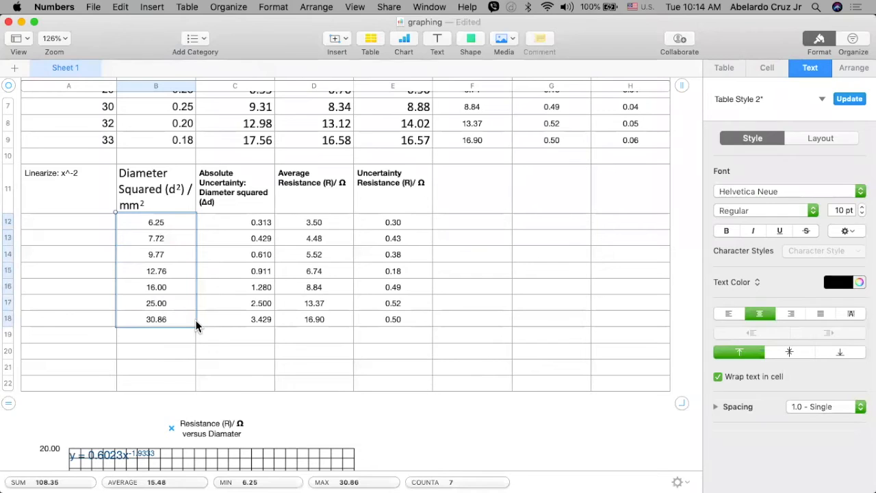
pyautogui.keyDown('super'); pyautogui.click(325, 222); pyautogui.keyUp('super')
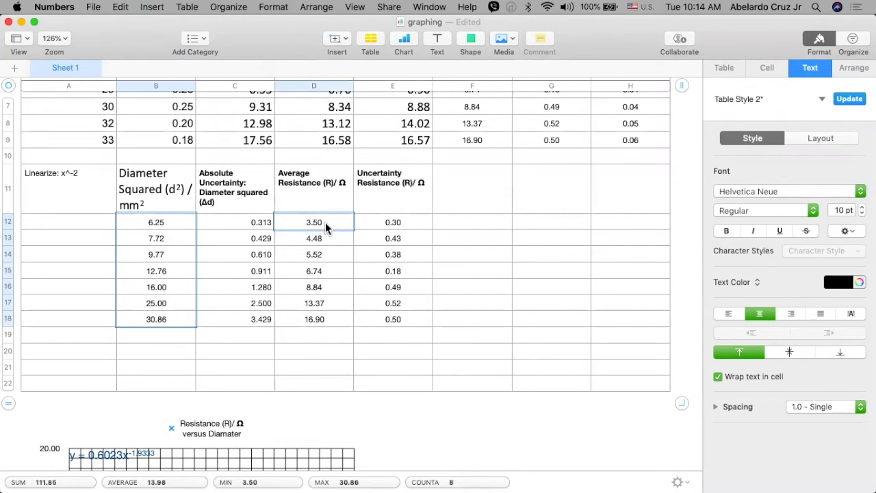
pyautogui.moveTo(325, 224); pyautogui.dragTo(323, 317)
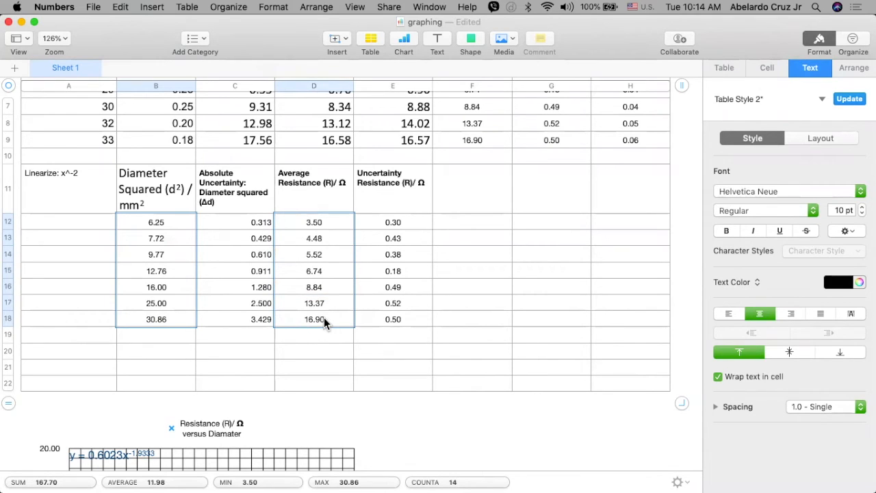
pyautogui.click(404, 41)
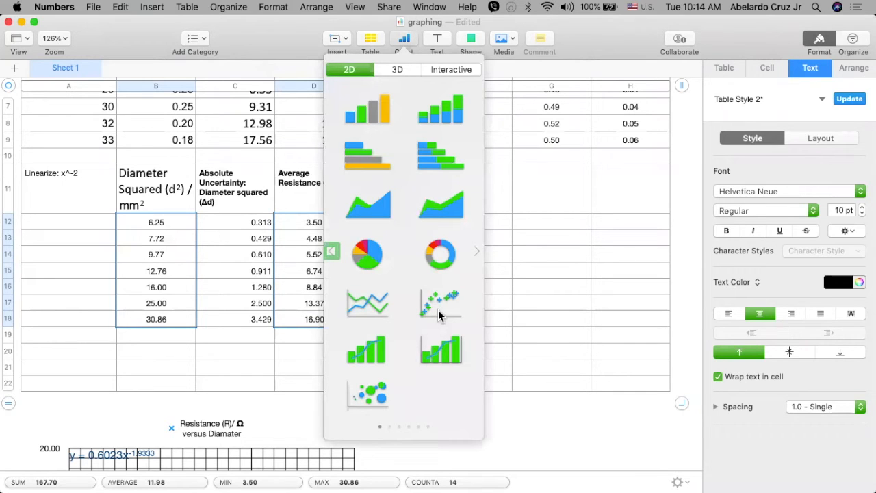
pyautogui.click(438, 310)
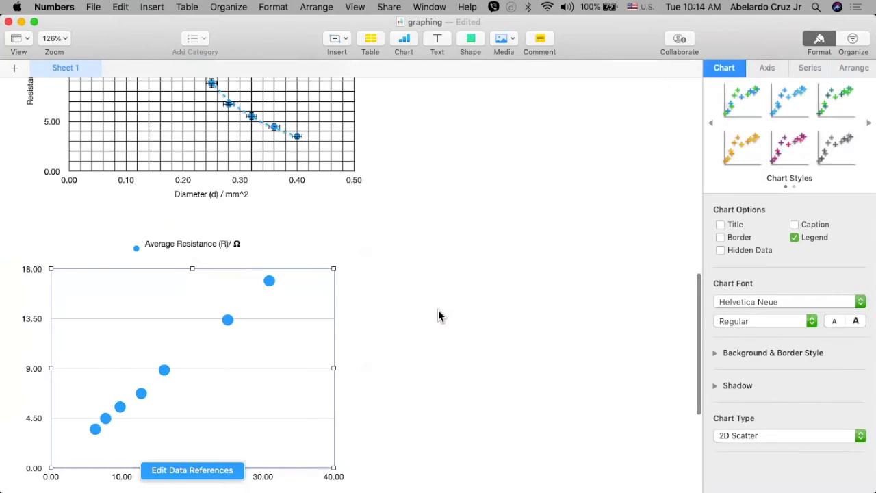
# Move the new Average Resistance scatter chart beside the Resistance versus Diameter chart, below the table.
pyautogui.scroll(-3, 438, 313)
pyautogui.scroll(10, 438, 314)
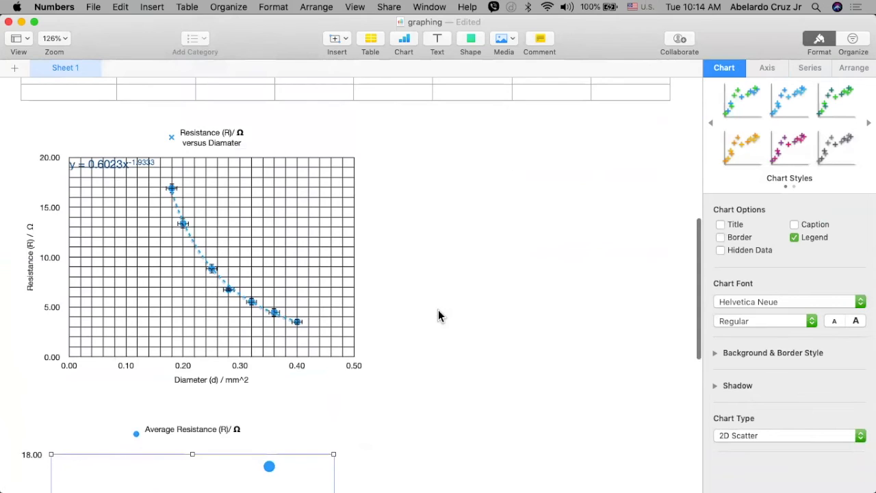
pyautogui.scroll(-5, 437, 315)
pyautogui.scroll(-3, 438, 315)
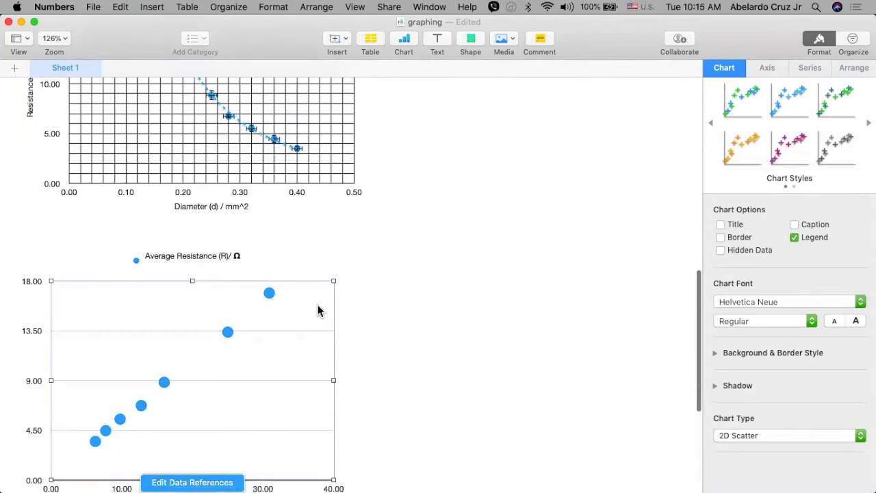
pyautogui.moveTo(317, 310); pyautogui.dragTo(582, 229)
# Compare the linearized values in rows 12 to 18 with the points plotted in the new scatter chart.
pyautogui.scroll(5, 582, 228)
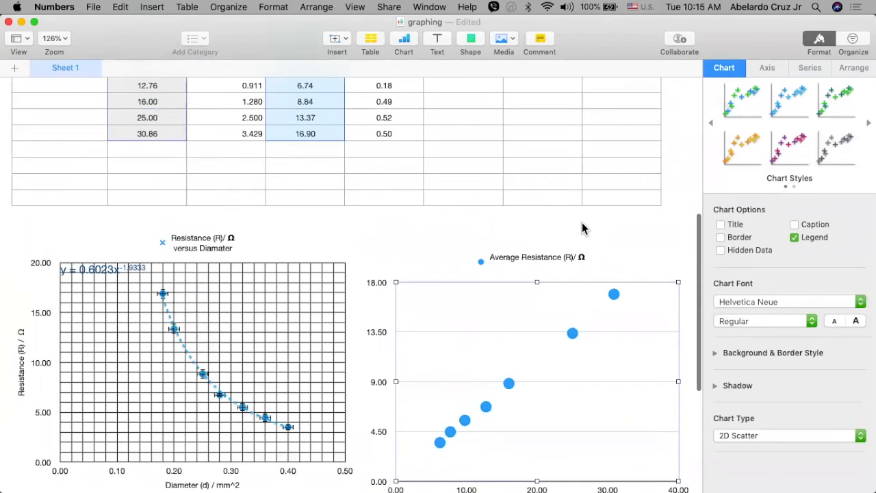
pyautogui.scroll(5, 547, 274)
pyautogui.scroll(-4, 523, 305)
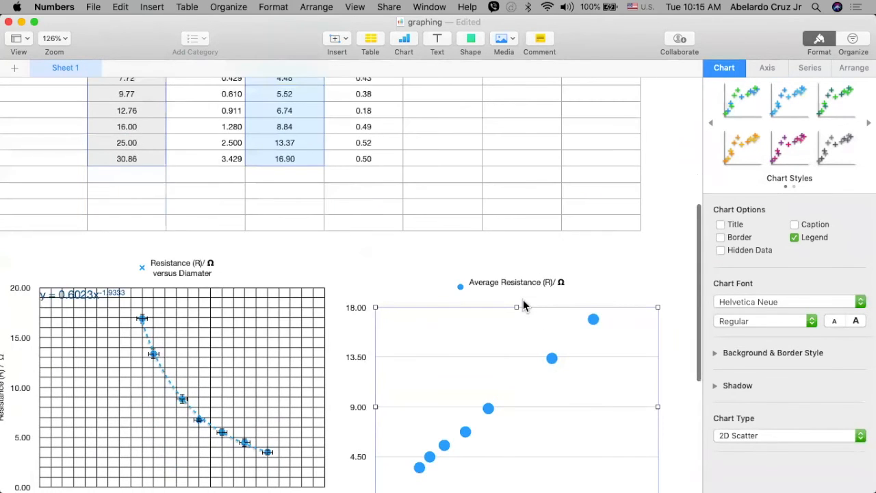
pyautogui.scroll(-2, 523, 305)
pyautogui.scroll(2, 523, 306)
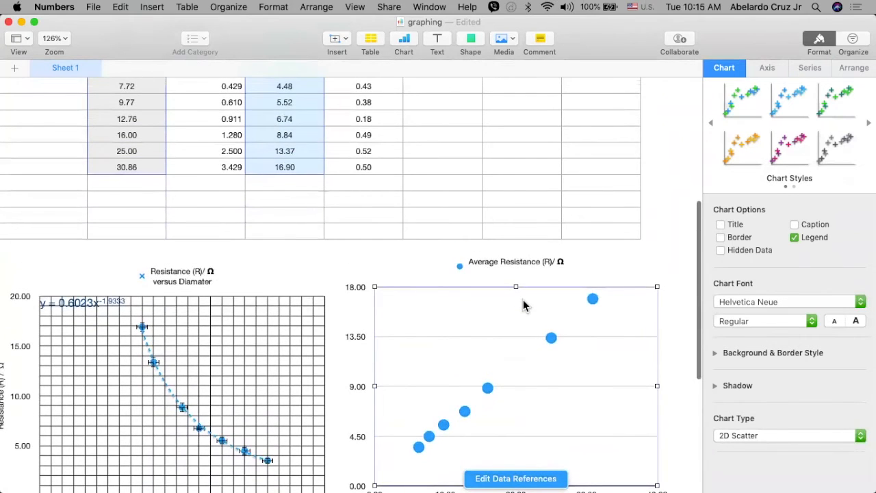
pyautogui.scroll(-3, 523, 305)
pyautogui.scroll(-1, 552, 294)
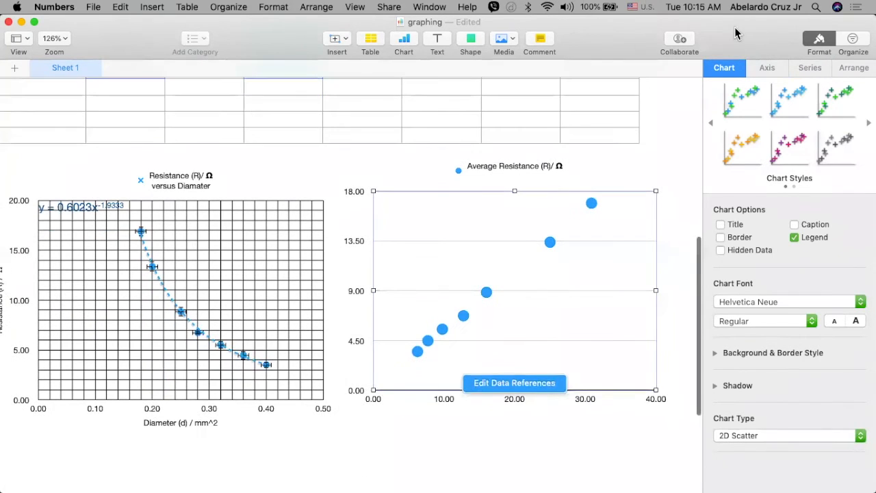
pyautogui.scroll(5, 471, 248)
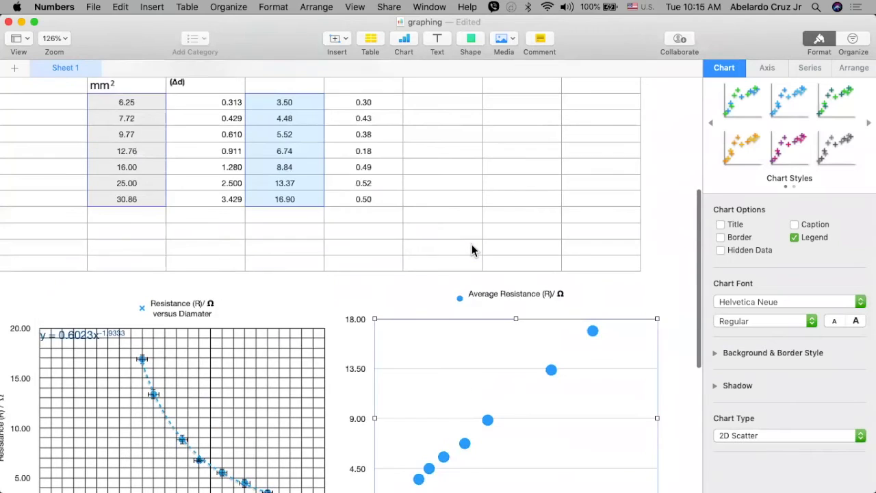
pyautogui.scroll(2, 472, 250)
pyautogui.scroll(-3, 472, 250)
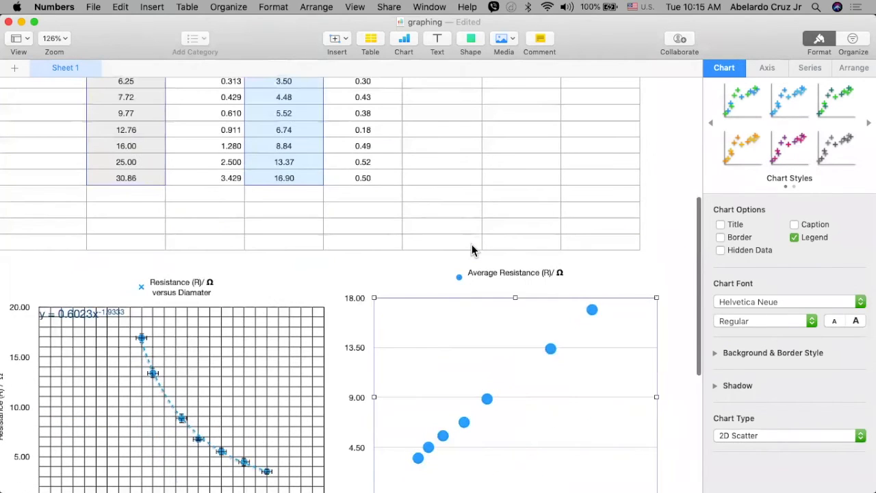
pyautogui.hscroll(2, 471, 249)
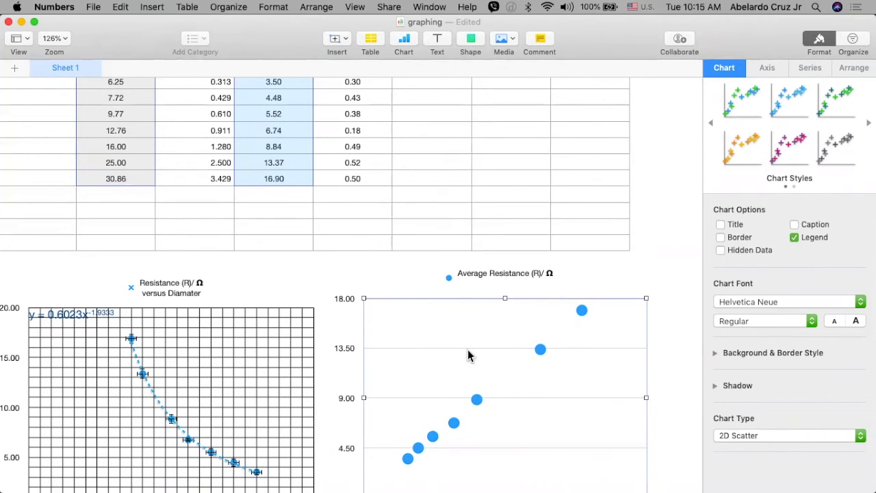
pyautogui.scroll(2, 468, 353)
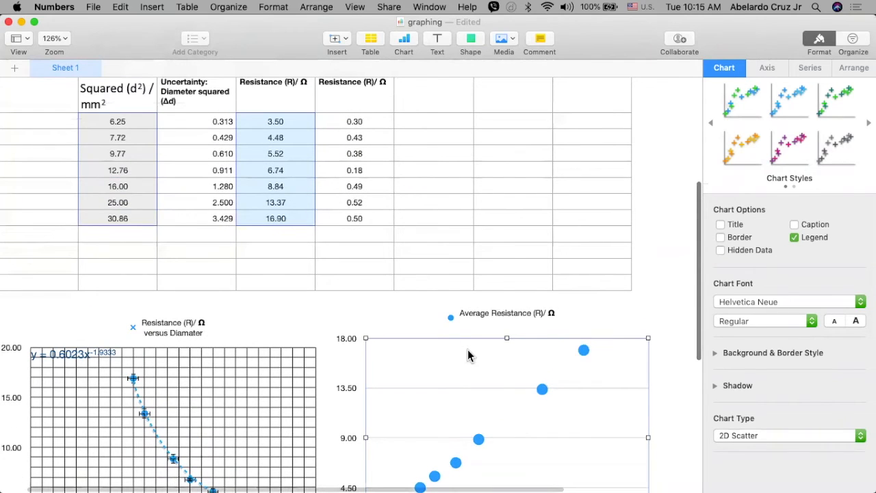
pyautogui.scroll(5, 467, 349)
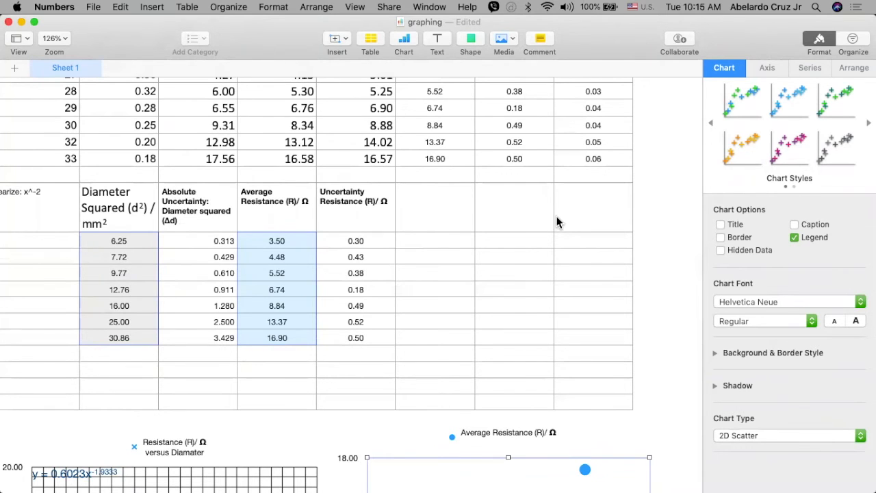
# Add a linear trendline to the Average Resistance scatter chart and show its equation.
pyautogui.scroll(-1, 561, 221)
pyautogui.scroll(-8, 410, 274)
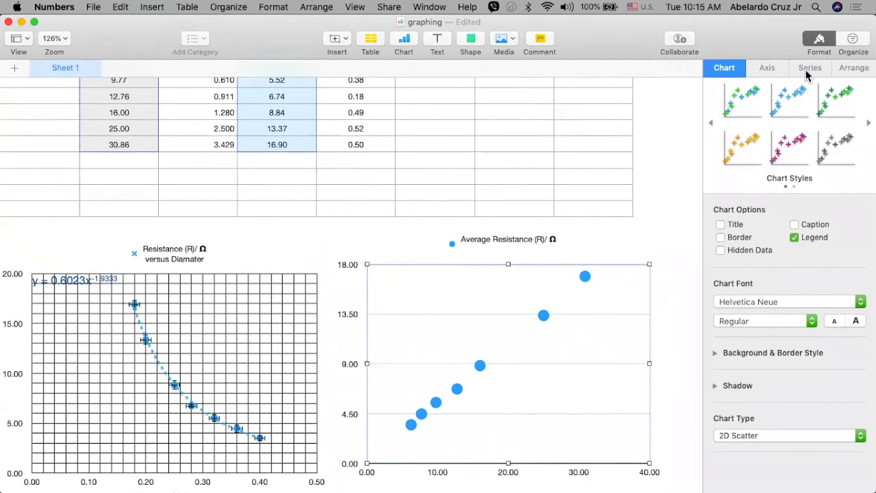
pyautogui.click(825, 68)
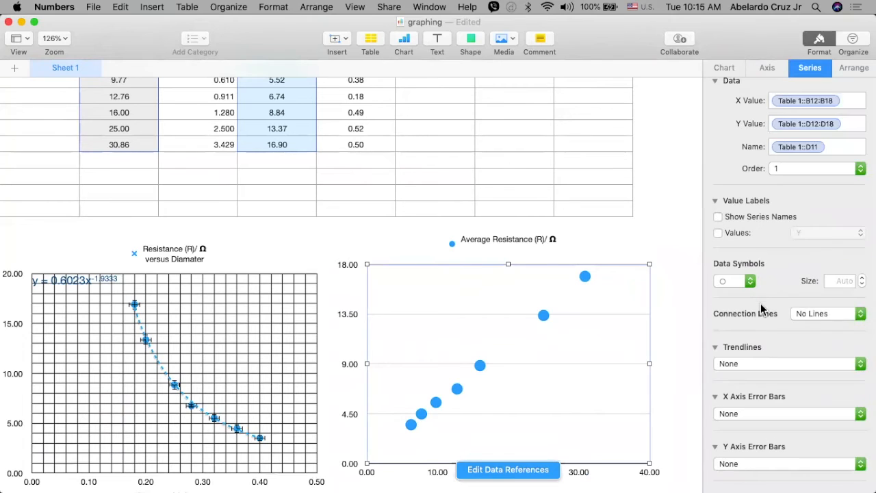
pyautogui.click(747, 363)
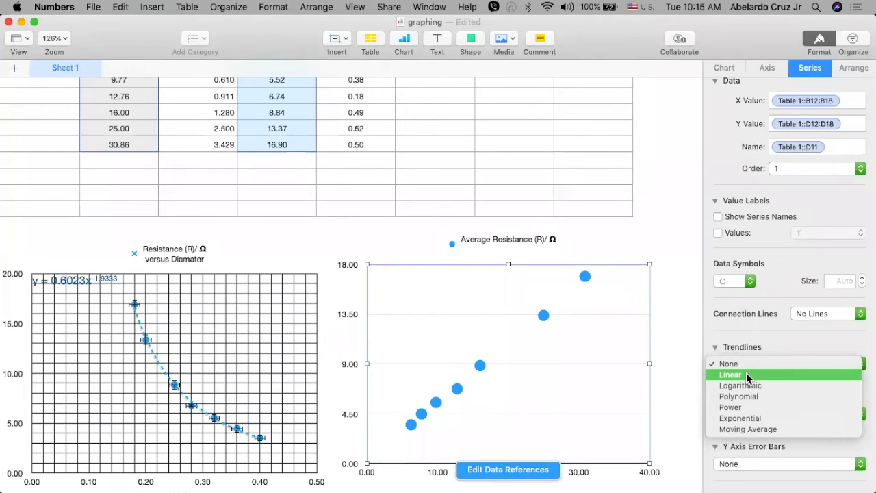
pyautogui.click(746, 374)
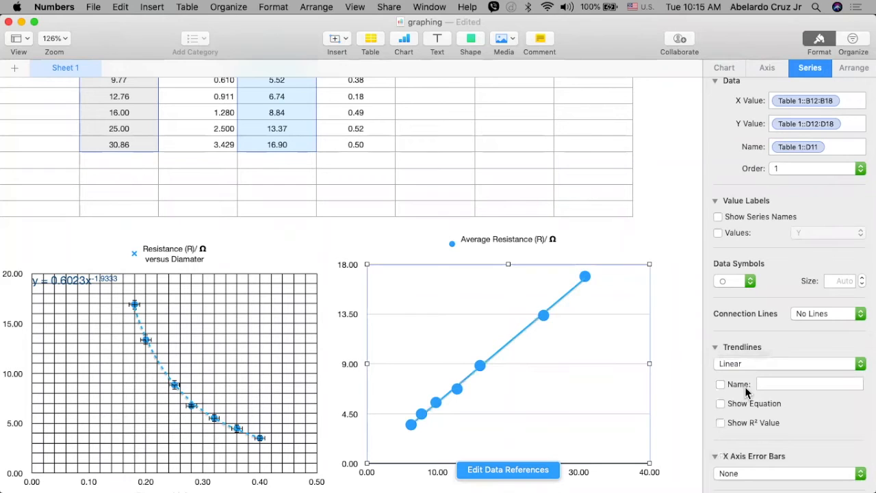
pyautogui.scroll(-2, 736, 432)
pyautogui.click(720, 372)
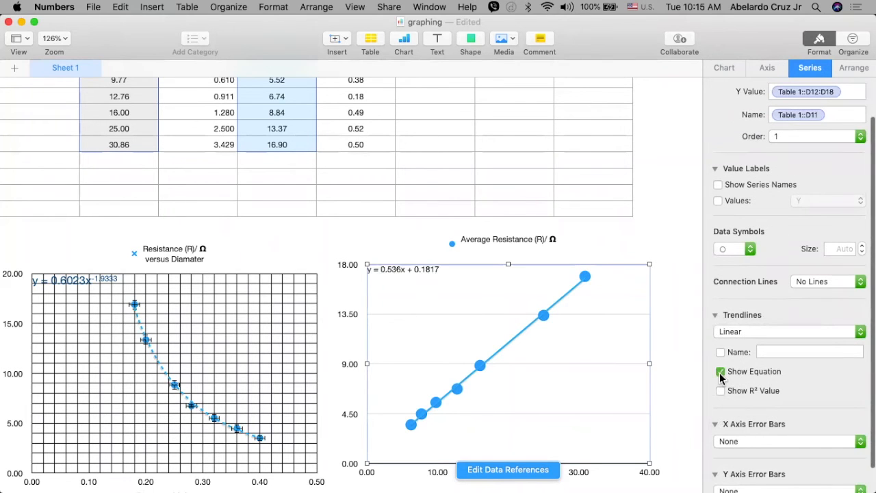
pyautogui.scroll(-2, 739, 380)
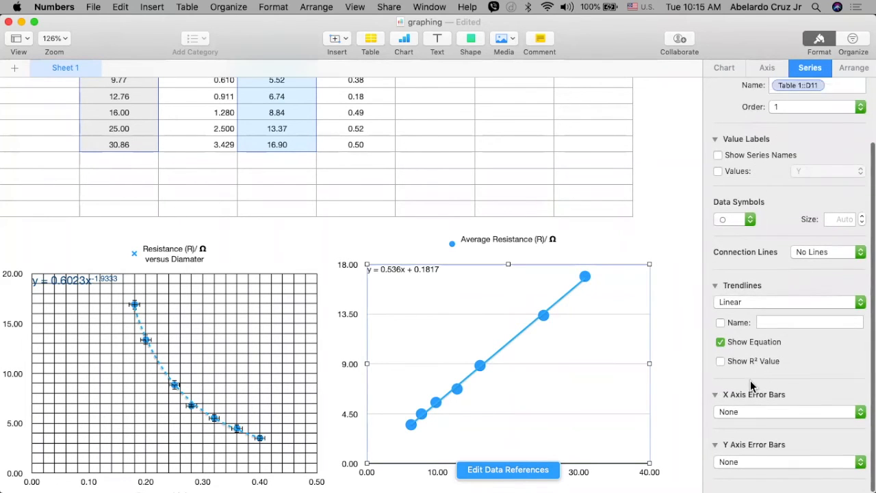
# Change the Average Resistance chart's trendline stroke to a dashed line, keeping its blue colour.
pyautogui.click(514, 341)
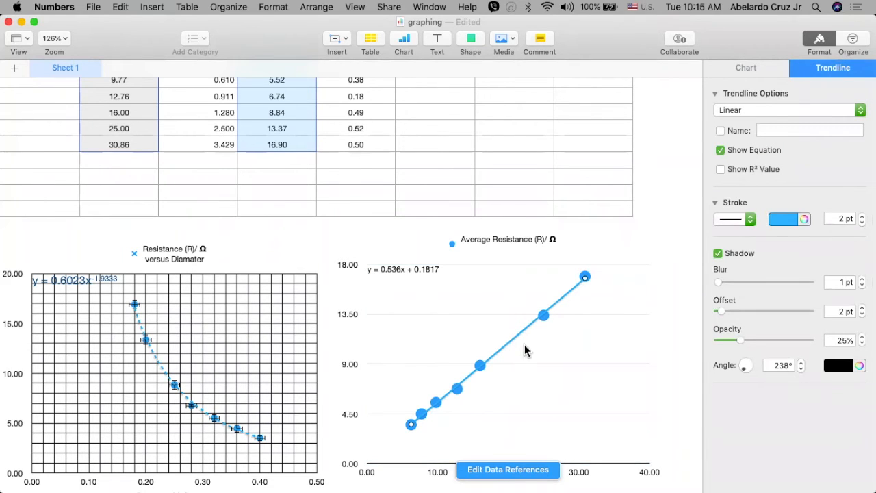
pyautogui.click(515, 342)
pyautogui.click(514, 342)
pyautogui.click(749, 219)
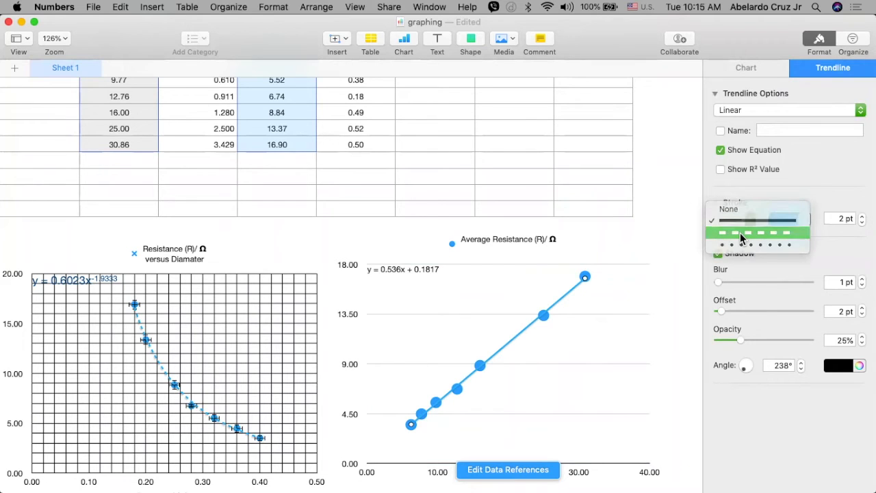
pyautogui.click(742, 236)
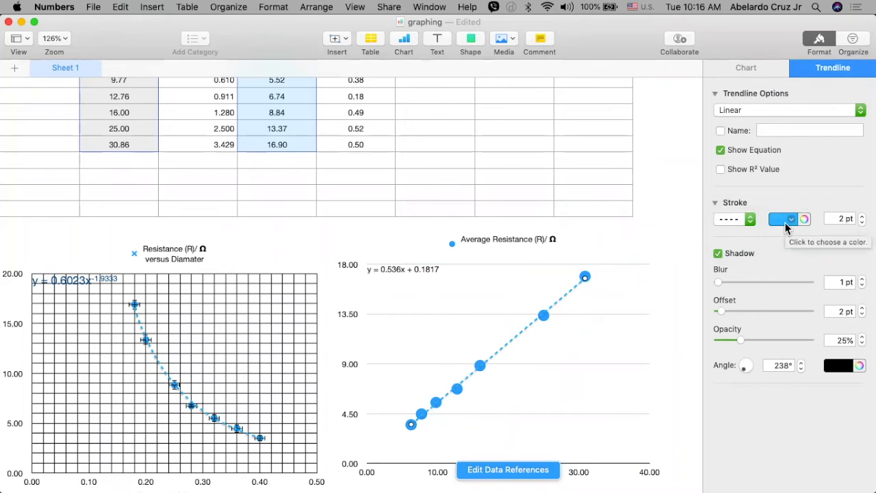
pyautogui.click(785, 223)
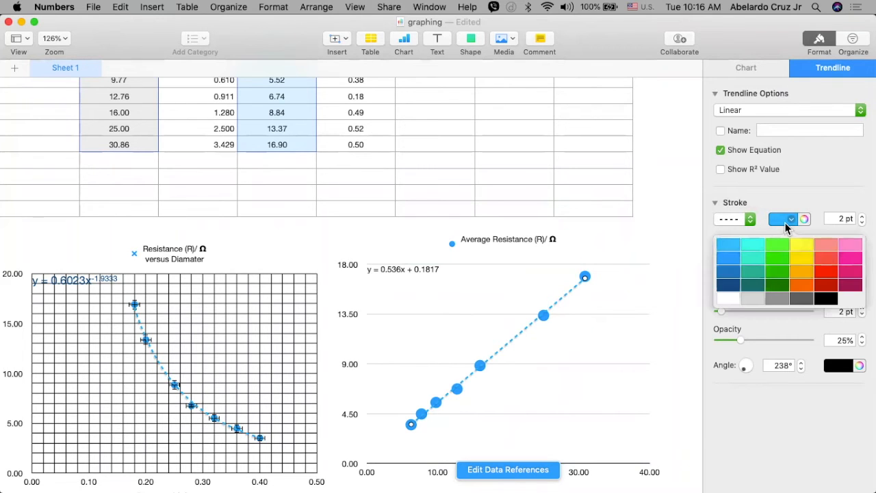
pyautogui.click(764, 218)
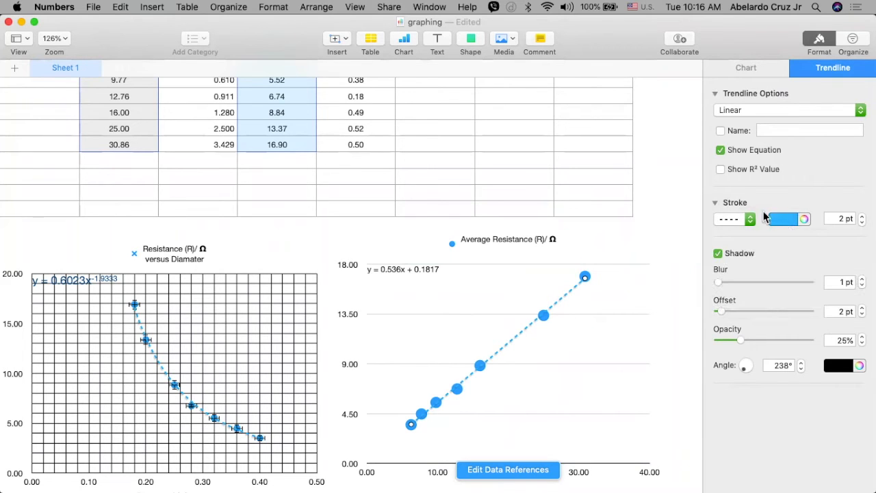
# Change the data symbols of the Average Resistance series to crosses (×) with automatic size.
pyautogui.click(546, 318)
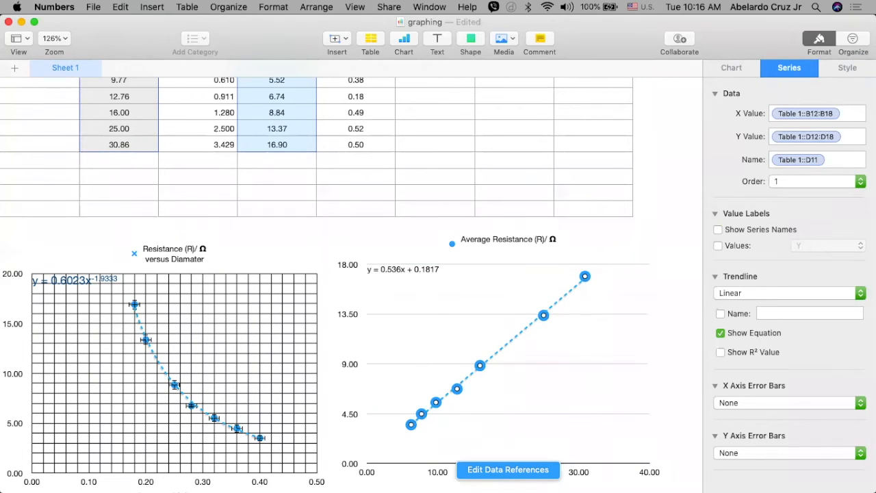
pyautogui.click(847, 67)
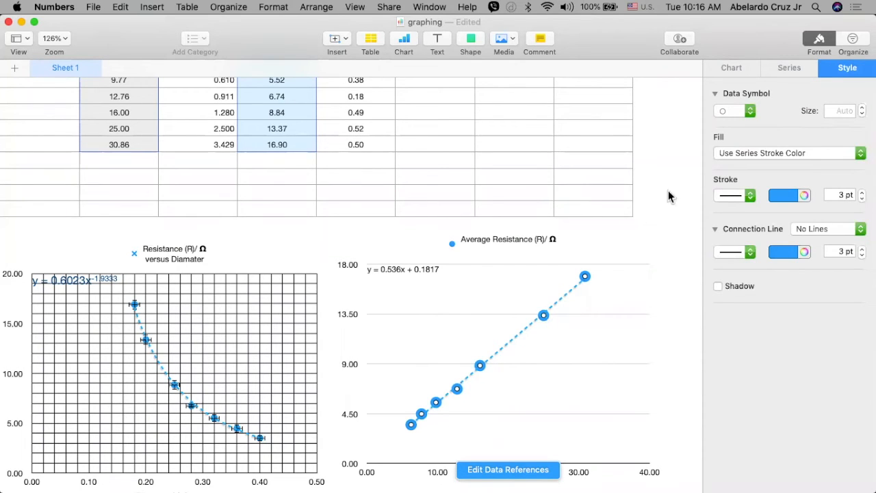
pyautogui.click(734, 112)
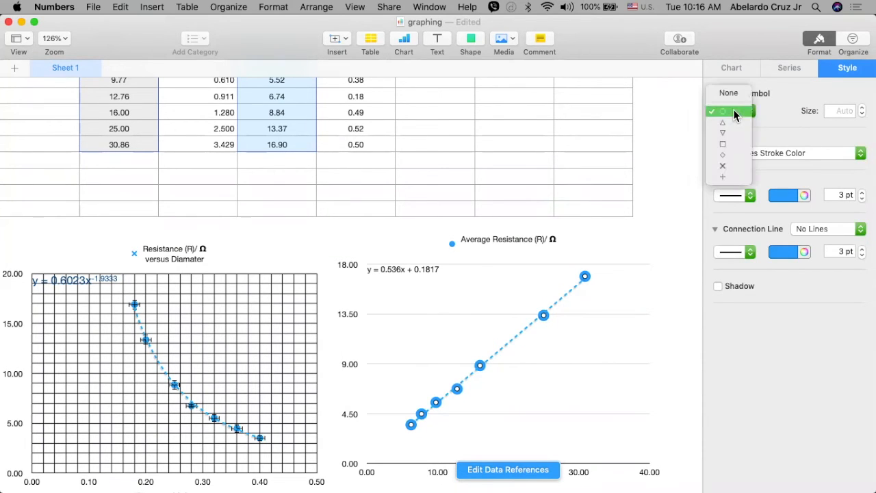
pyautogui.click(729, 168)
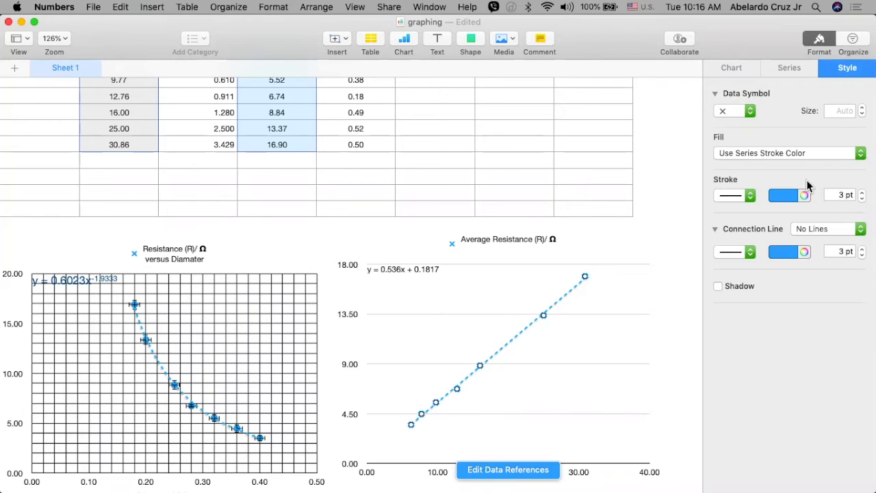
pyautogui.click(861, 107)
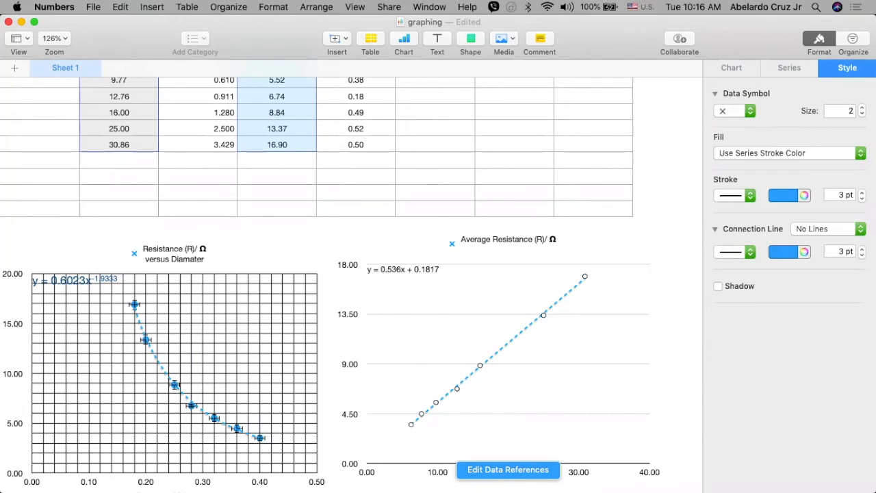
pyautogui.click(861, 113)
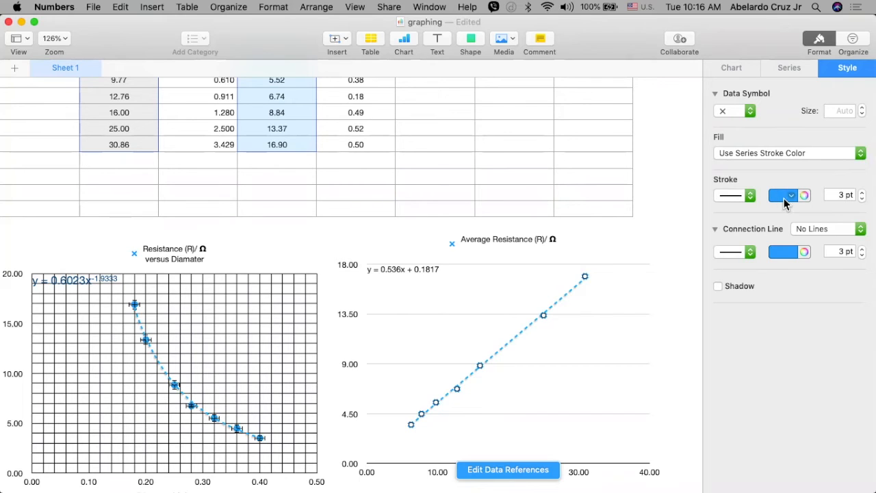
# Set the stroke of the Average Resistance data symbols to a solid 4 pt line.
pyautogui.click(862, 193)
pyautogui.click(861, 192)
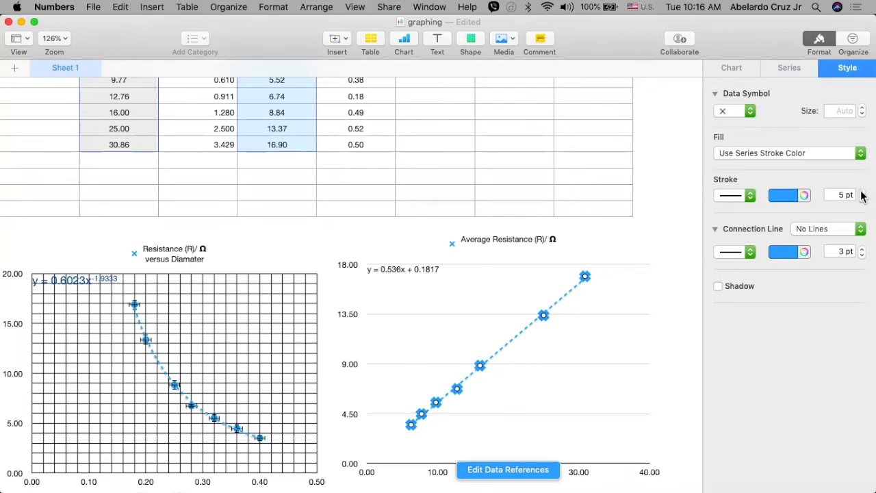
pyautogui.click(861, 198)
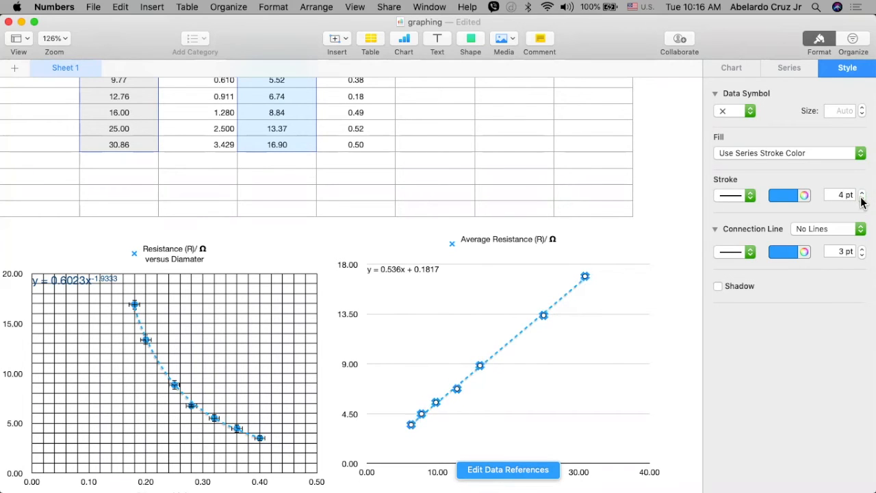
pyautogui.click(861, 193)
pyautogui.click(861, 193)
pyautogui.click(861, 193)
pyautogui.click(862, 198)
pyautogui.click(862, 199)
pyautogui.click(862, 198)
pyautogui.click(792, 196)
pyautogui.click(737, 199)
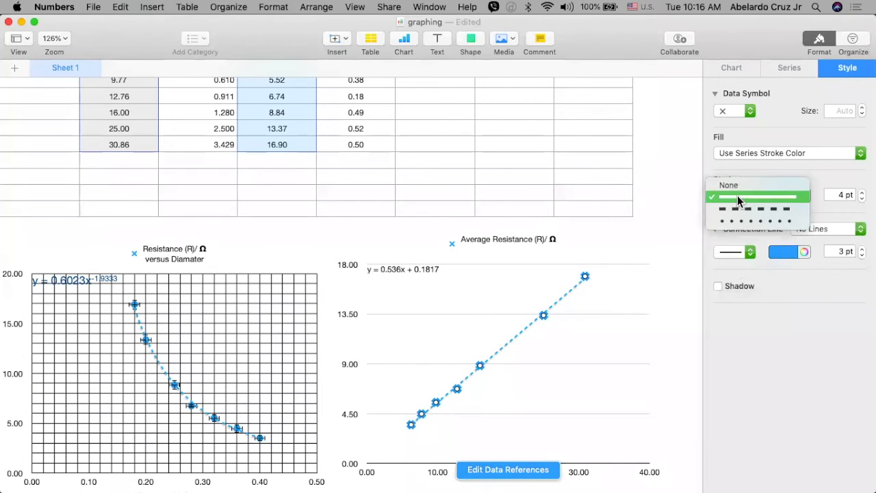
pyautogui.click(737, 199)
pyautogui.click(862, 199)
pyautogui.click(862, 193)
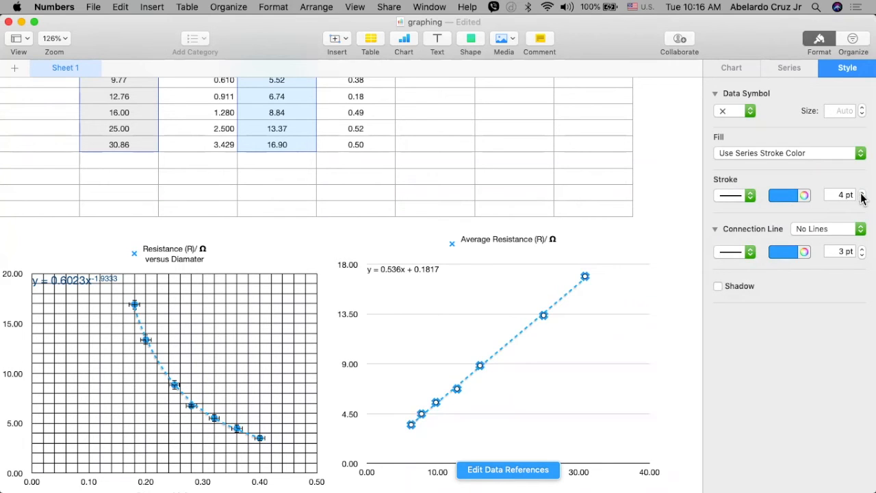
# Try straight connection lines between the Average Resistance data points and return the setting to No Lines.
pyautogui.click(862, 248)
pyautogui.click(862, 255)
pyautogui.click(811, 233)
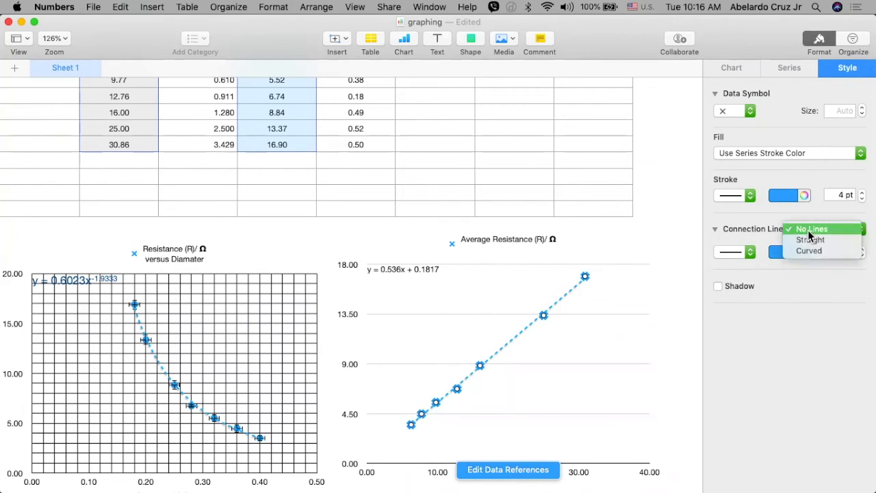
pyautogui.click(811, 243)
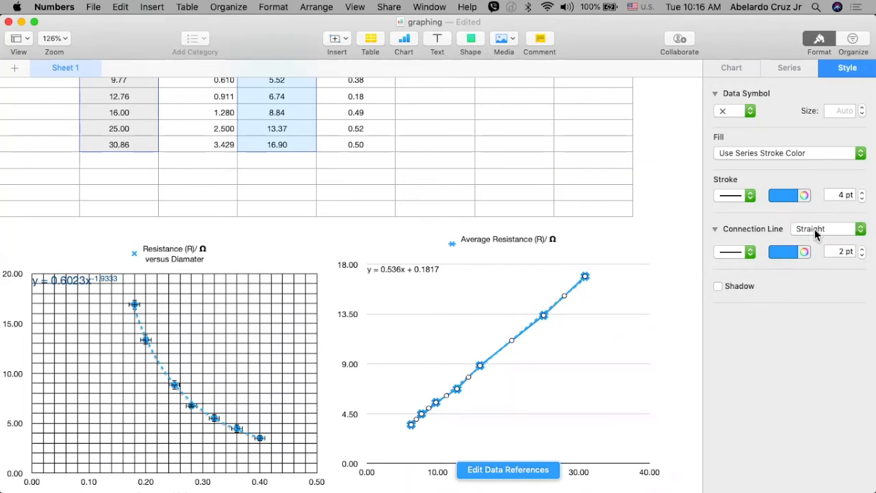
pyautogui.click(815, 233)
pyautogui.click(814, 219)
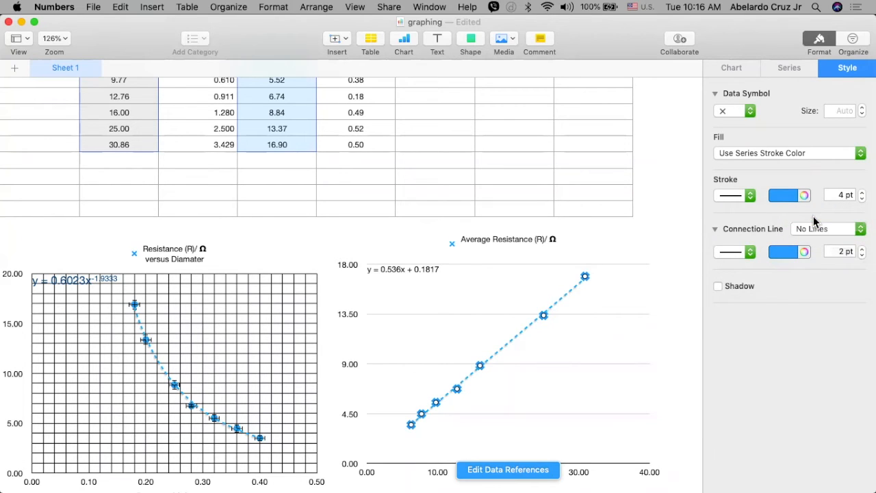
# Try different data symbol sizes for the Average Resistance series and return the size to Auto.
pyautogui.click(861, 107)
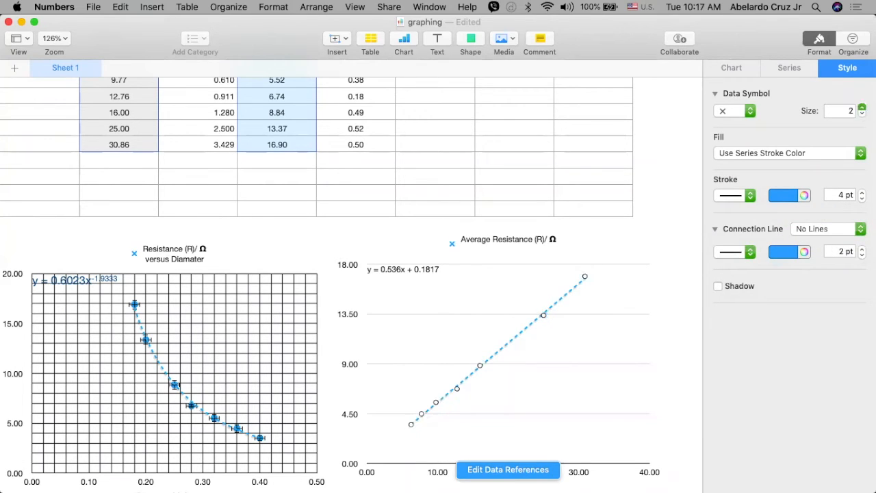
pyautogui.click(862, 107)
pyautogui.click(861, 108)
pyautogui.click(861, 107)
pyautogui.click(862, 108)
pyautogui.click(861, 114)
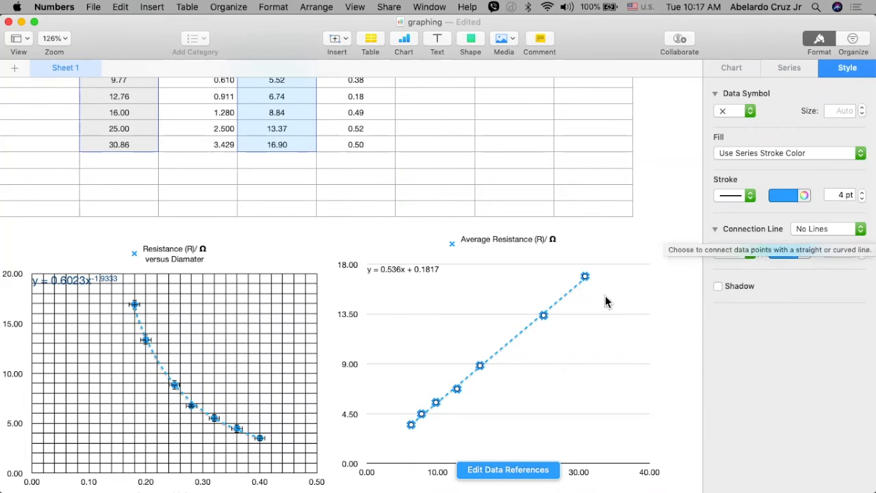
# Format the trendline equation on the Average Resistance chart in dark blue and bold.
pyautogui.scroll(-3, 512, 356)
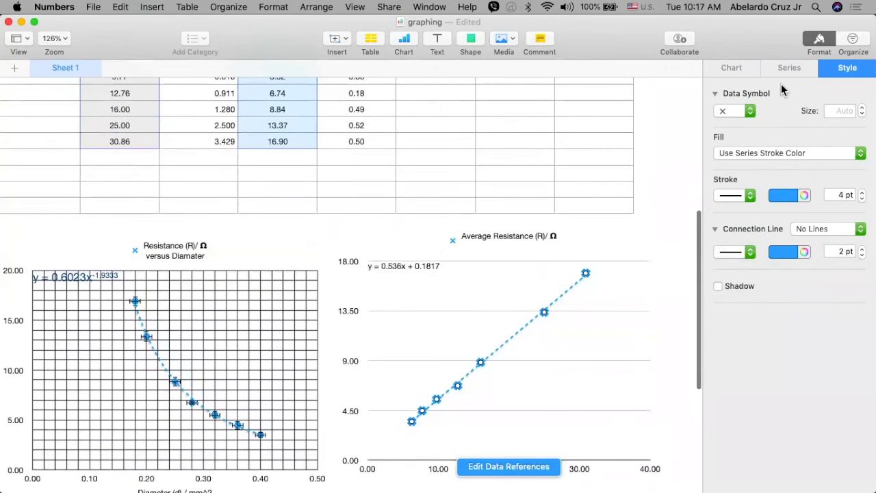
pyautogui.click(789, 67)
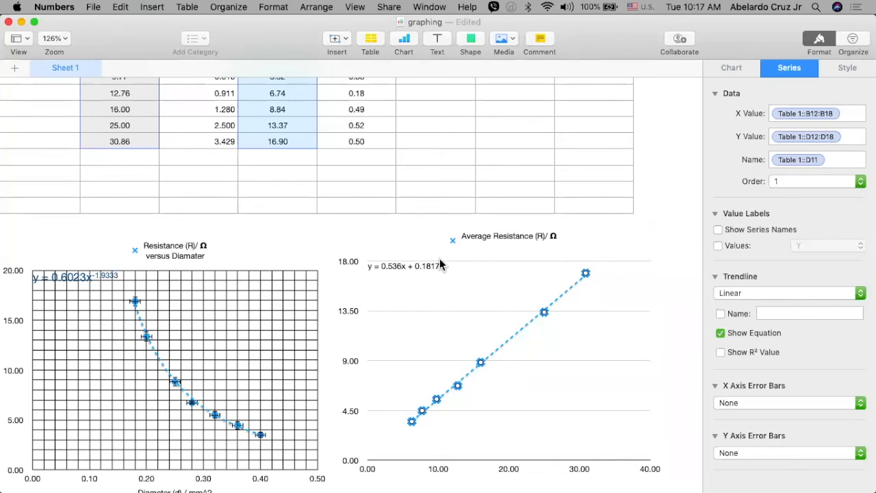
pyautogui.click(413, 270)
pyautogui.click(413, 270)
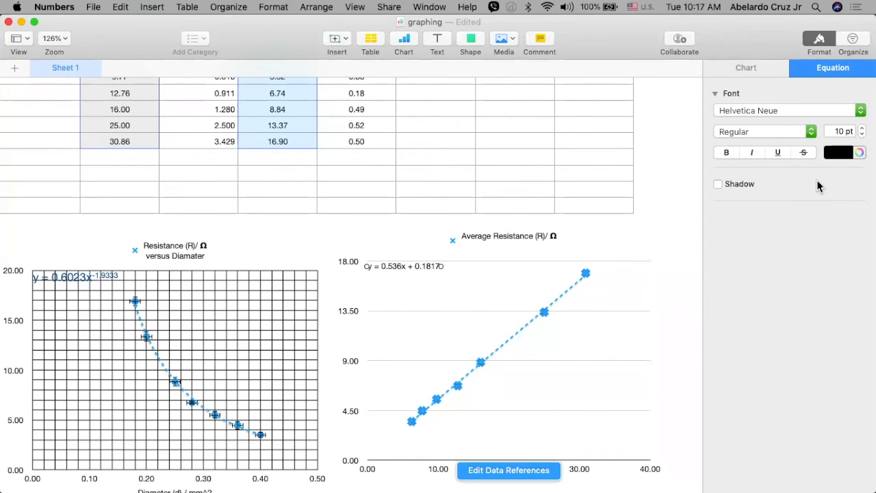
pyautogui.click(846, 160)
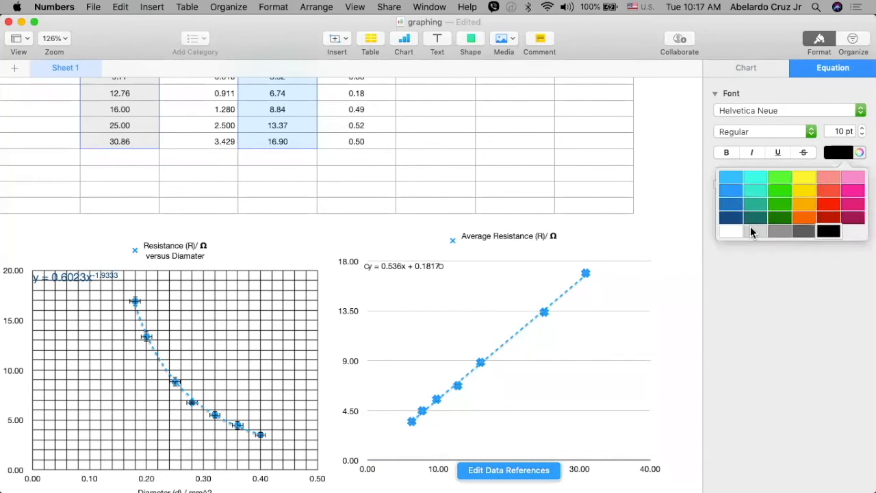
pyautogui.click(735, 223)
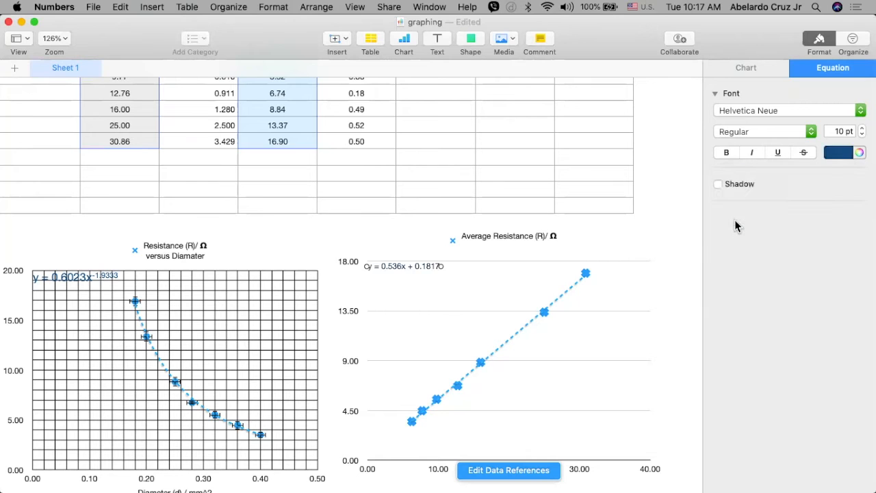
pyautogui.click(734, 153)
pyautogui.scroll(-2, 624, 277)
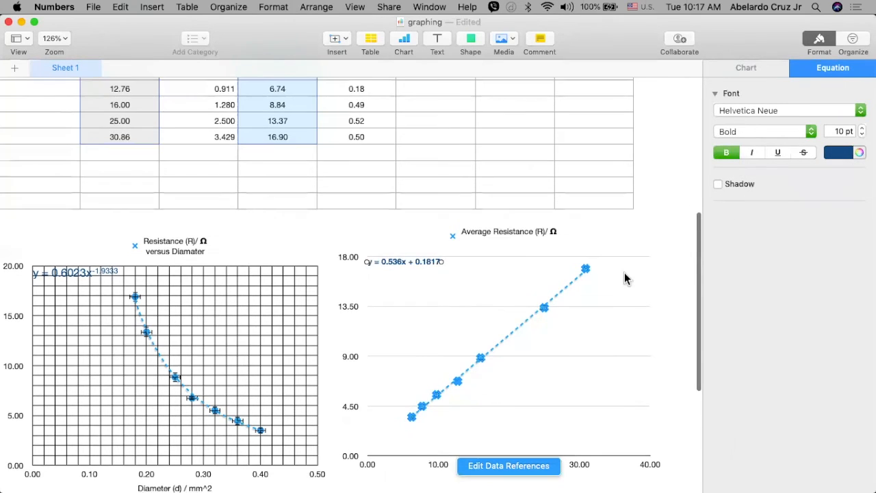
pyautogui.scroll(-5, 624, 277)
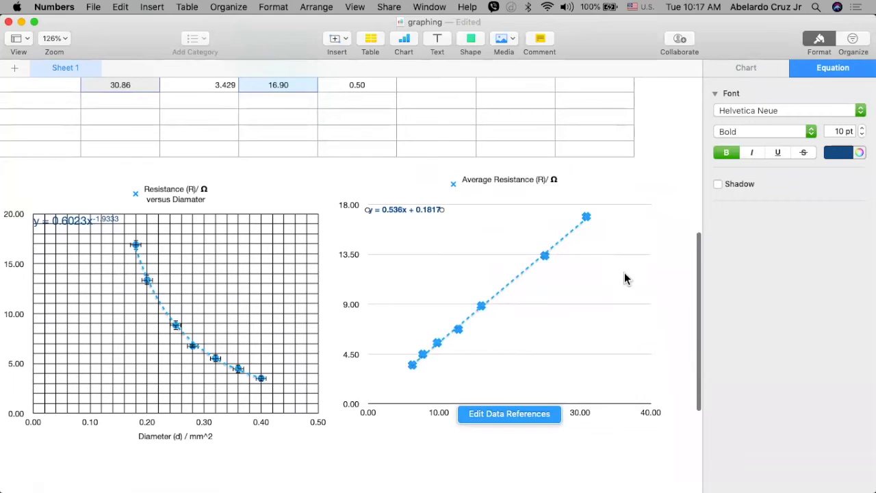
pyautogui.scroll(4, 624, 277)
pyautogui.scroll(-1, 624, 277)
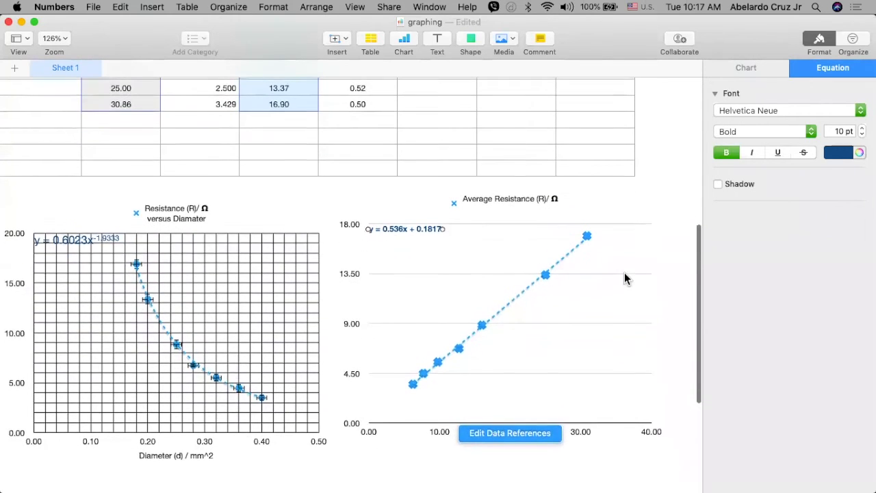
pyautogui.scroll(3, 624, 277)
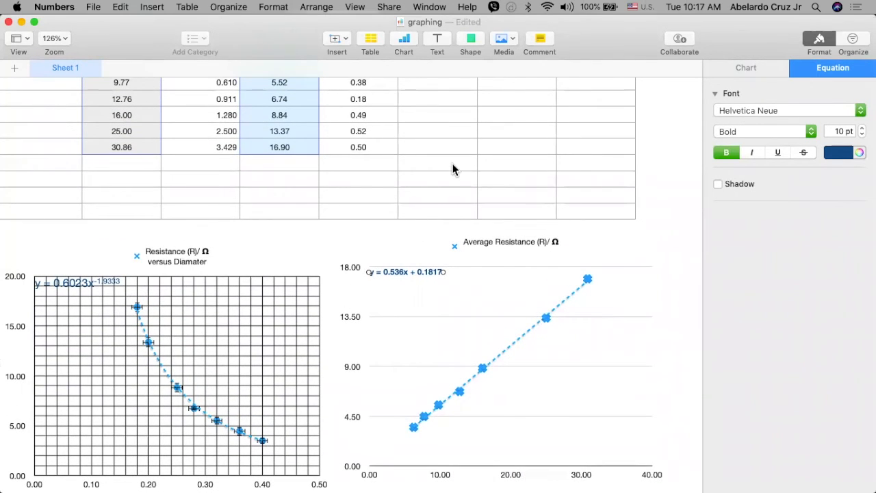
# Add positive and negative X axis error bars with custom values to the Average Resistance series.
pyautogui.scroll(6, 416, 274)
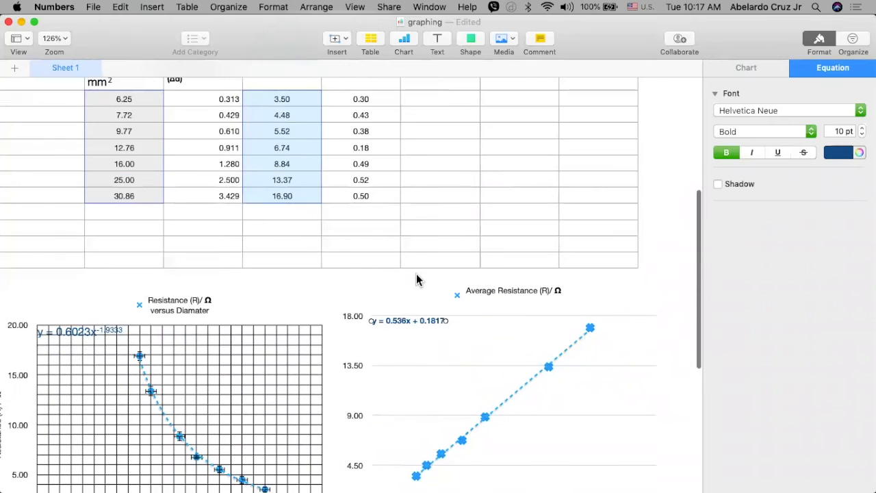
pyautogui.scroll(-7, 416, 280)
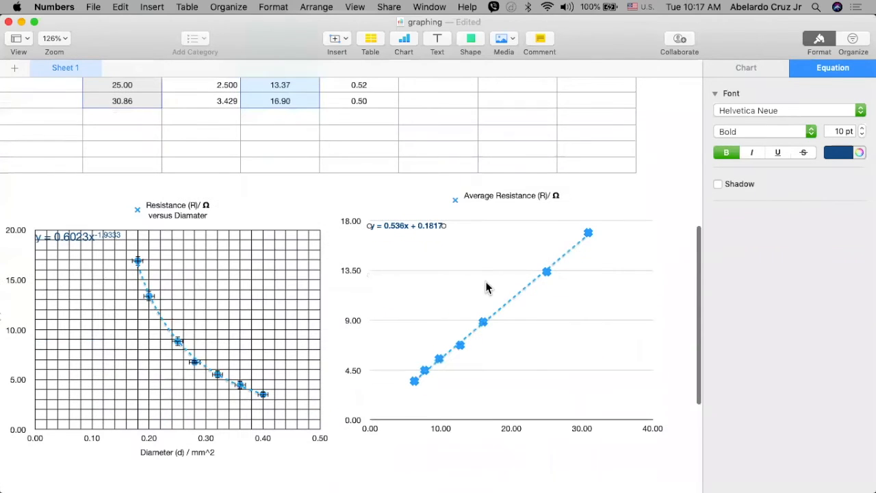
pyautogui.click(496, 296)
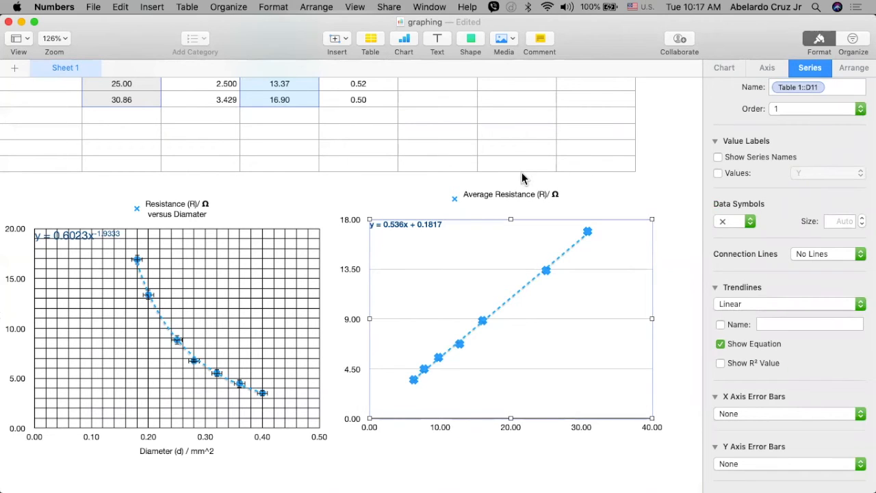
pyautogui.scroll(-2, 752, 400)
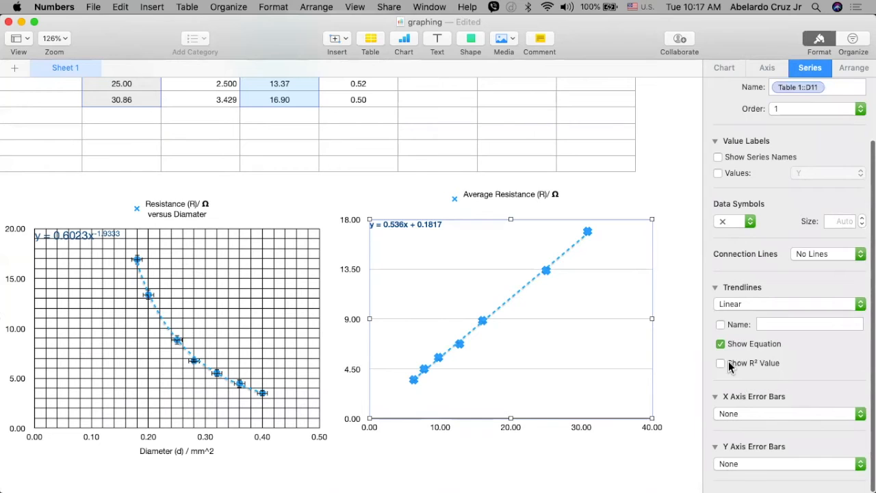
pyautogui.click(741, 415)
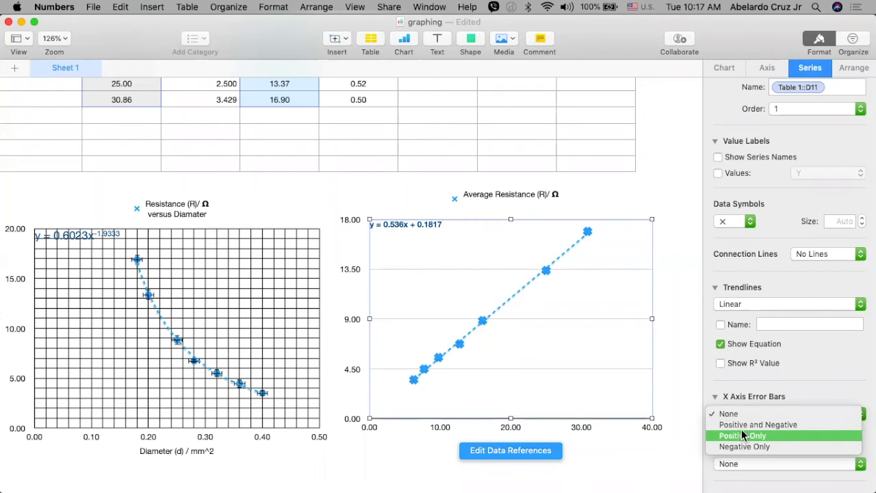
pyautogui.click(744, 426)
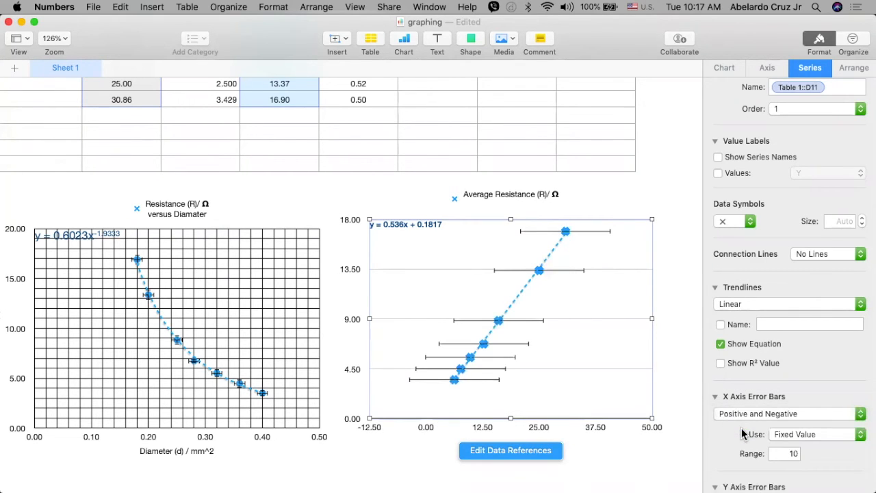
pyautogui.scroll(-3, 741, 433)
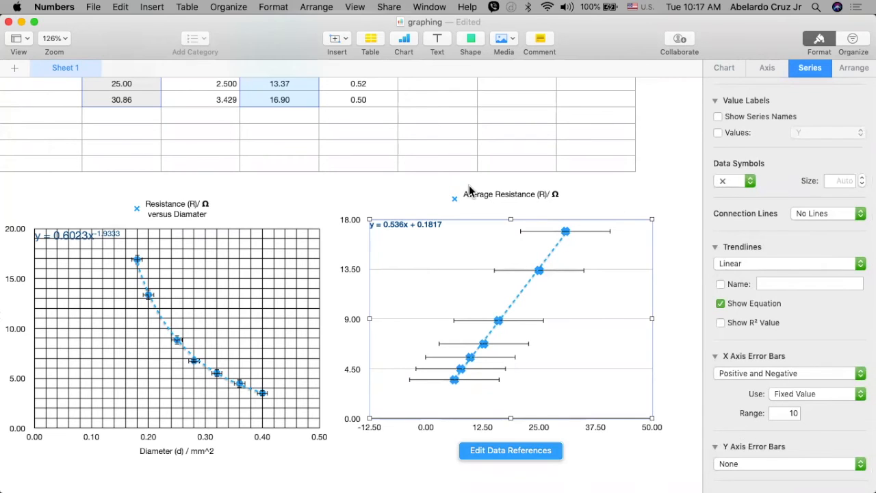
pyautogui.click(787, 397)
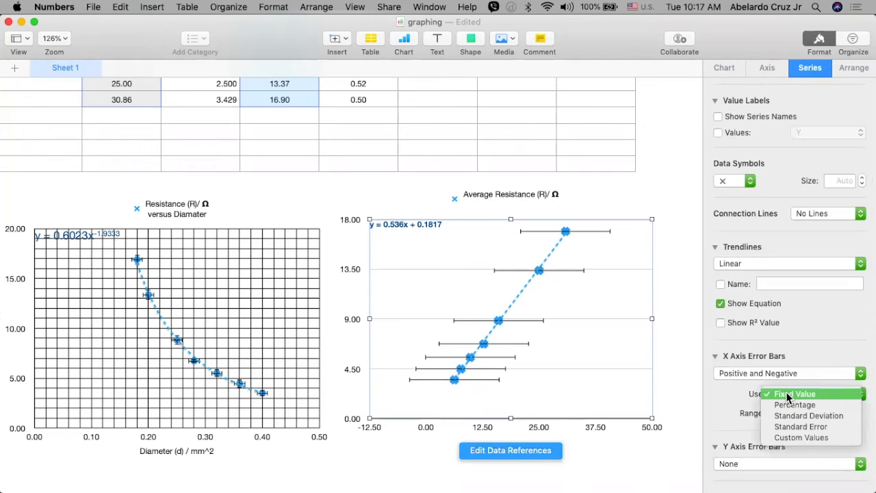
pyautogui.click(793, 436)
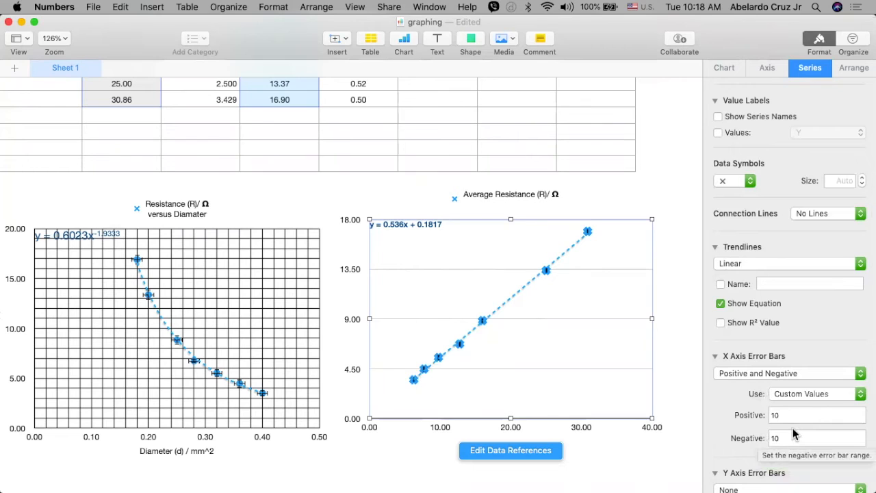
# Set the positive X axis error values to the absolute diameter squared uncertainties in C12:C18.
pyautogui.click(789, 415)
pyautogui.press('BackSpace')
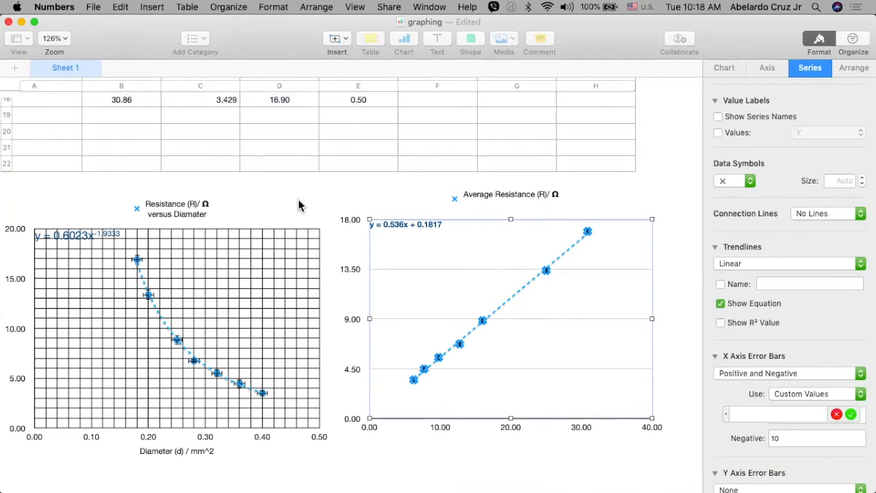
pyautogui.scroll(2, 286, 207)
pyautogui.scroll(10, 286, 200)
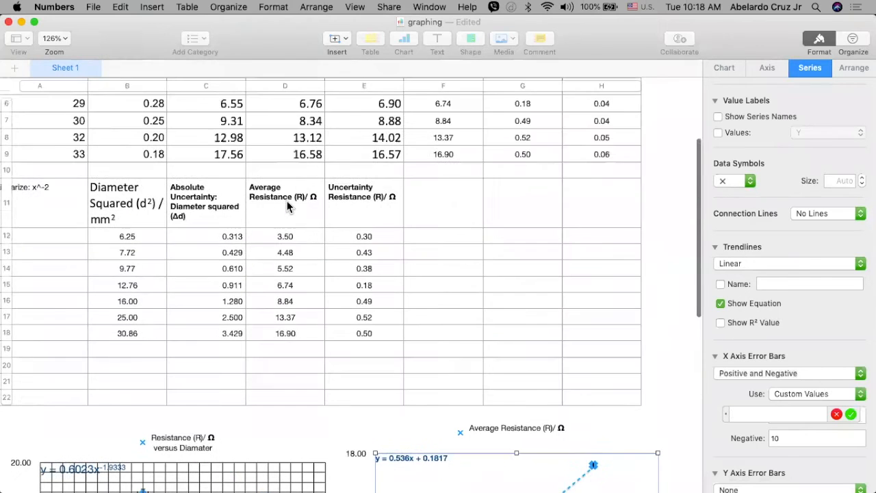
pyautogui.scroll(-5, 287, 200)
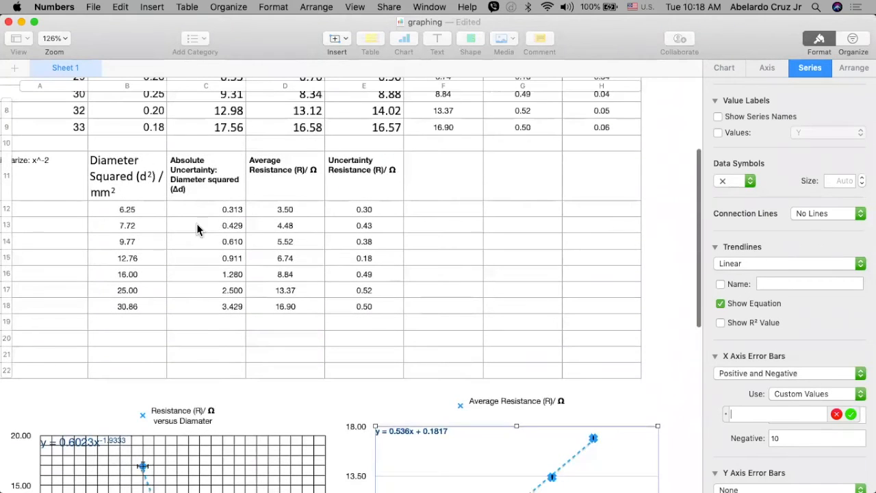
pyautogui.moveTo(194, 212); pyautogui.dragTo(203, 310)
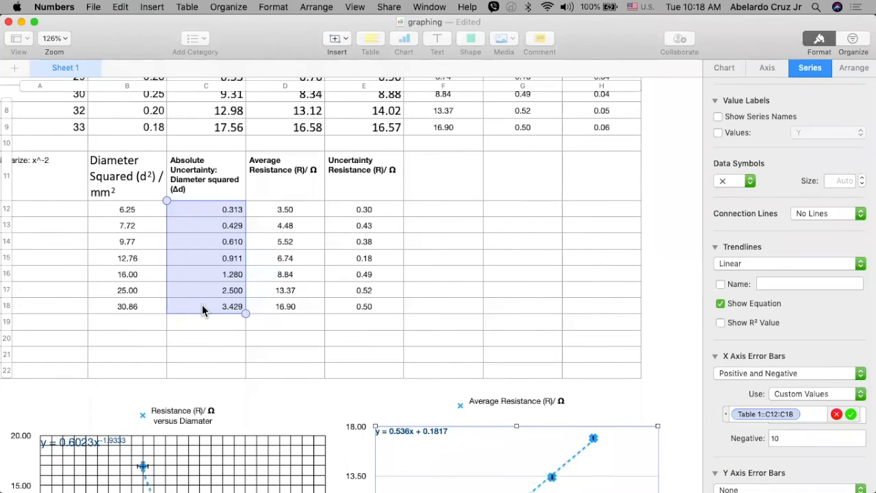
pyautogui.click(850, 416)
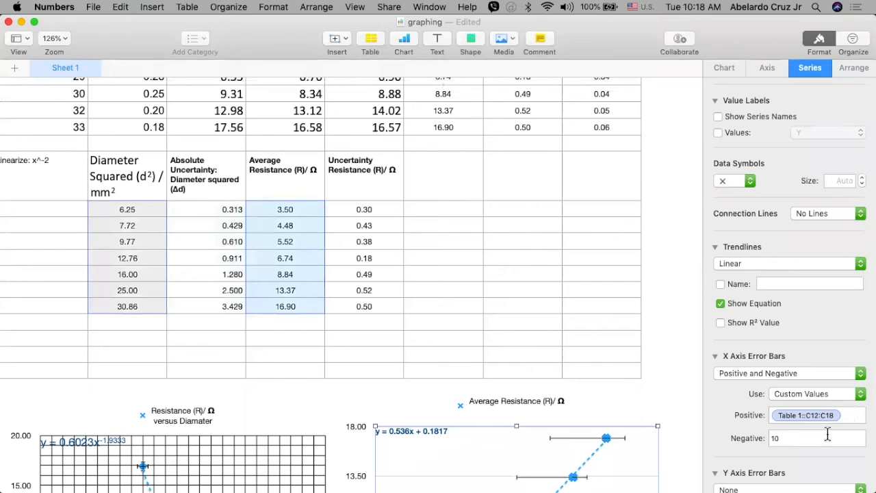
# Set the negative X axis error values to the same diameter squared uncertainties in C12:C18.
pyautogui.click(827, 433)
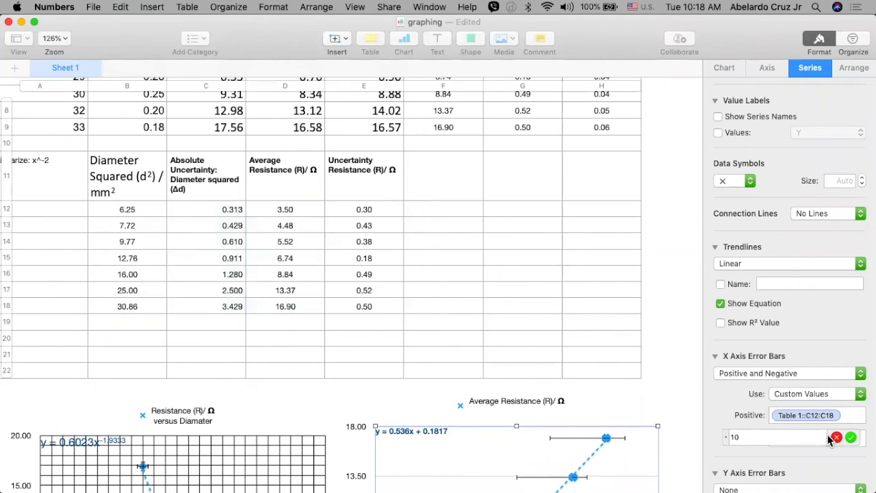
pyautogui.press('BackSpace')
pyautogui.press('BackSpace')
pyautogui.moveTo(191, 209); pyautogui.dragTo(191, 306)
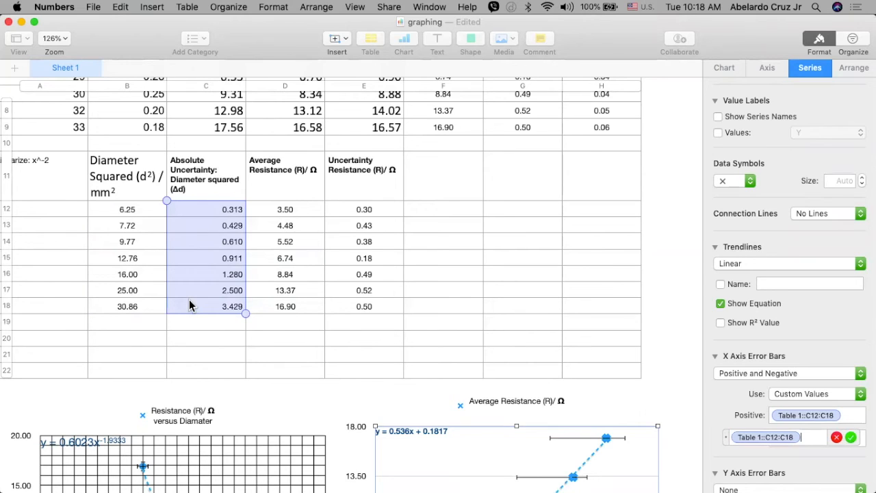
pyautogui.press('Return')
# Add positive and negative Y axis error bars with custom values to the Average Resistance series.
pyautogui.scroll(-2, 806, 477)
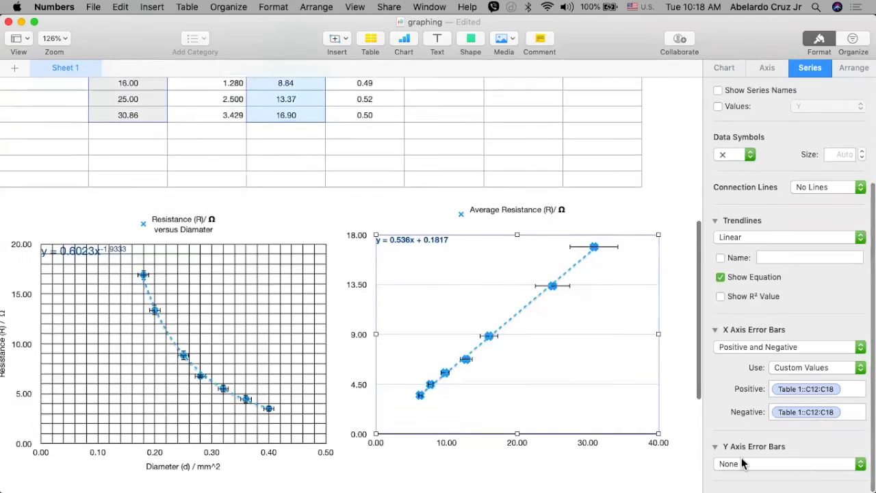
pyautogui.click(745, 464)
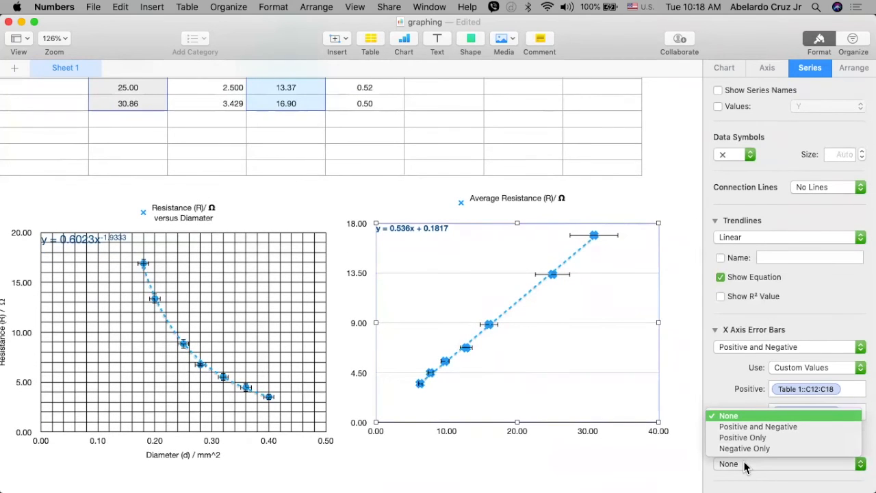
pyautogui.click(745, 426)
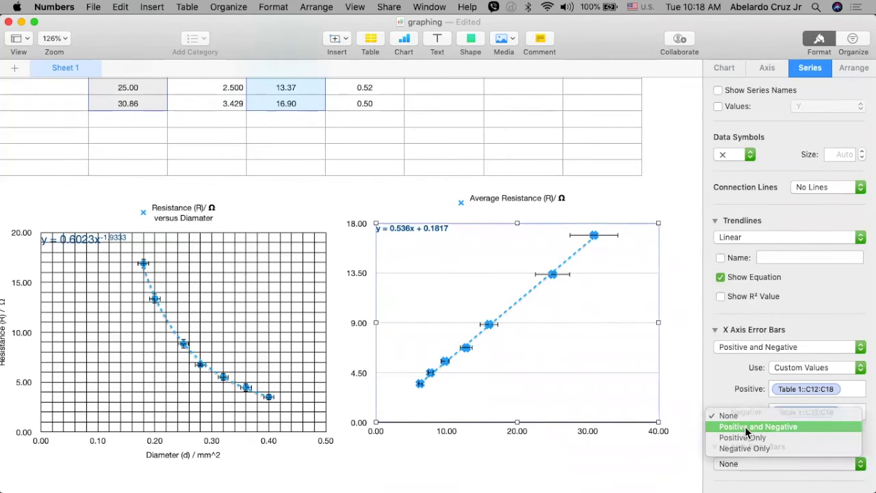
pyautogui.scroll(-3, 785, 453)
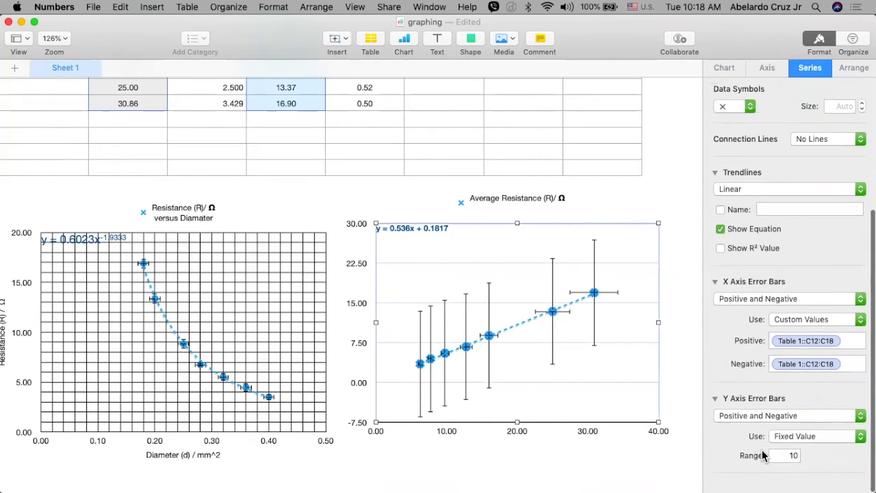
pyautogui.click(782, 451)
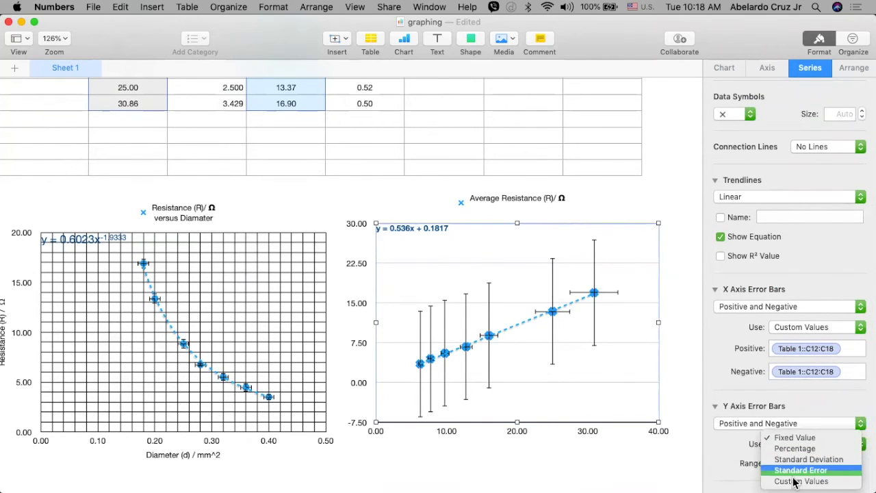
pyautogui.click(794, 482)
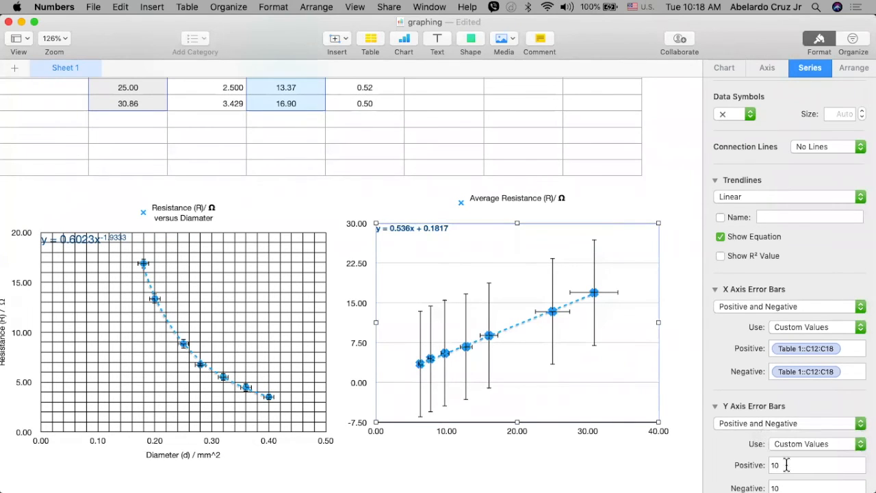
# Set the positive Y axis error values to the resistance uncertainties in E12:E18.
pyautogui.click(786, 464)
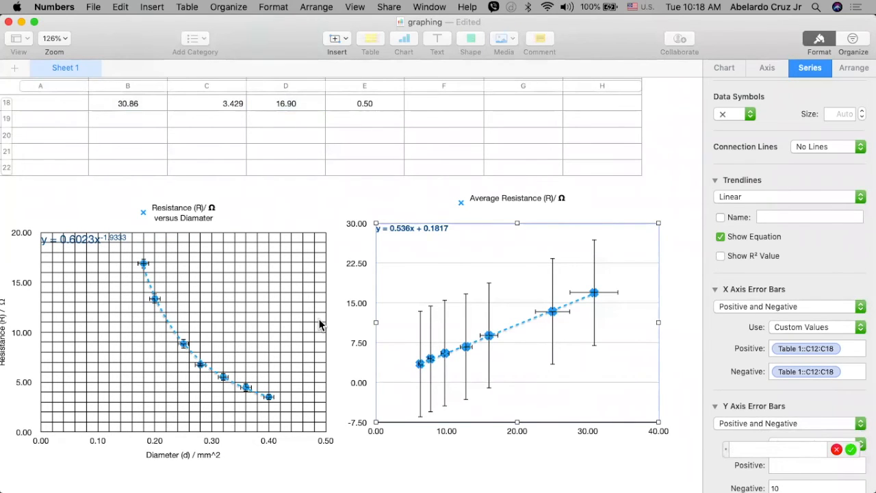
pyautogui.scroll(5, 319, 325)
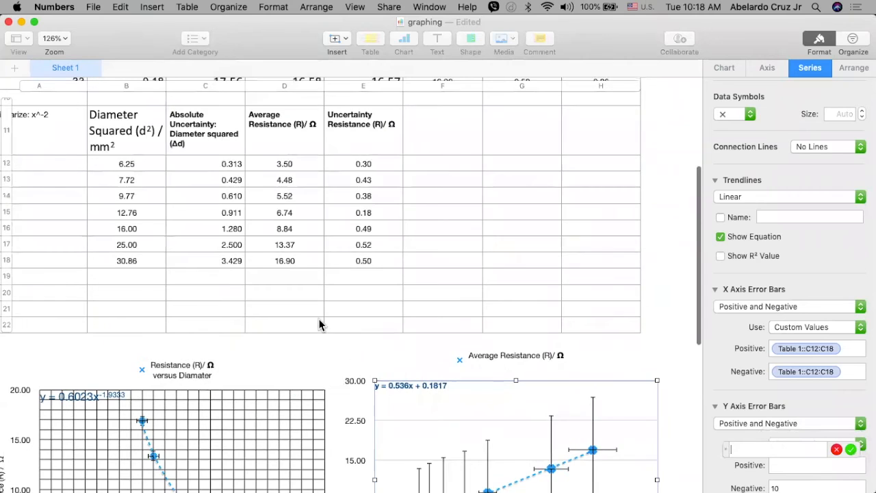
pyautogui.scroll(3, 319, 324)
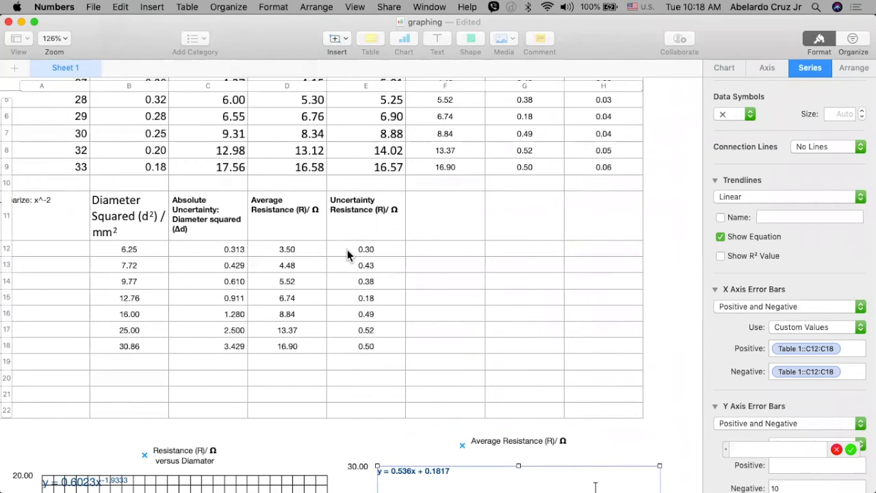
pyautogui.moveTo(346, 249); pyautogui.dragTo(355, 349)
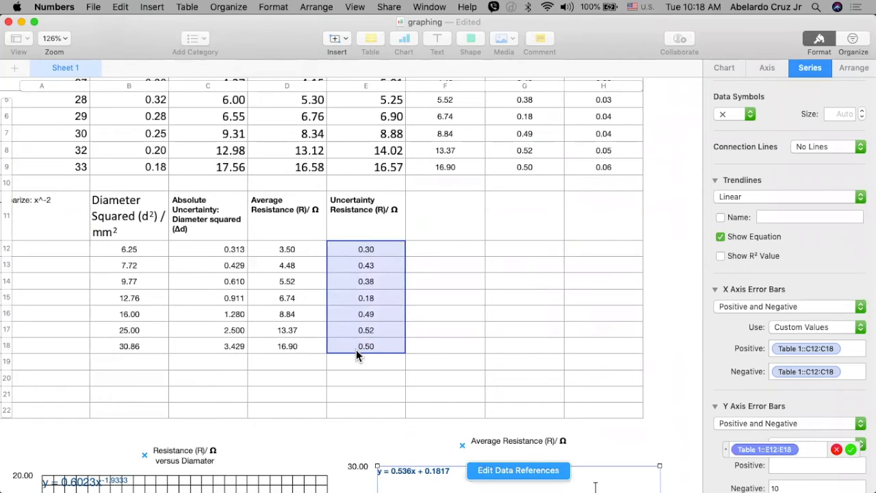
pyautogui.click(851, 446)
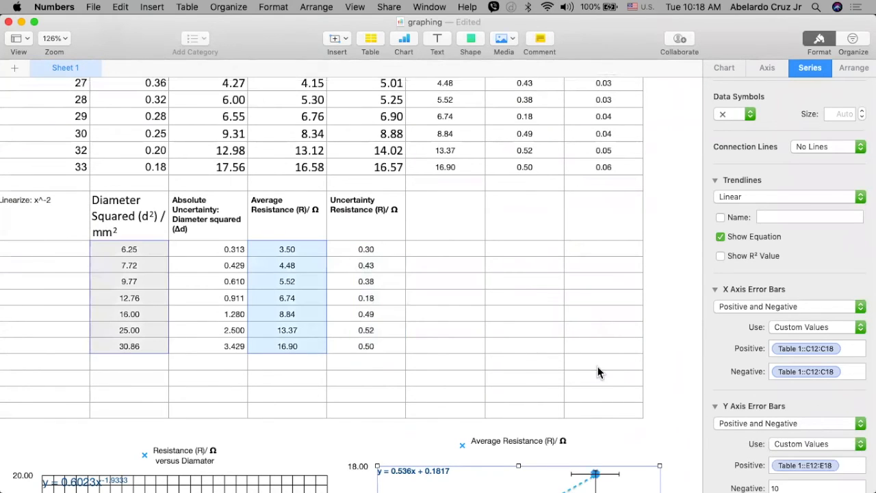
# Set the negative Y axis error values to the resistance uncertainties in E12:E18 and deselect the chart.
pyautogui.scroll(-3, 597, 366)
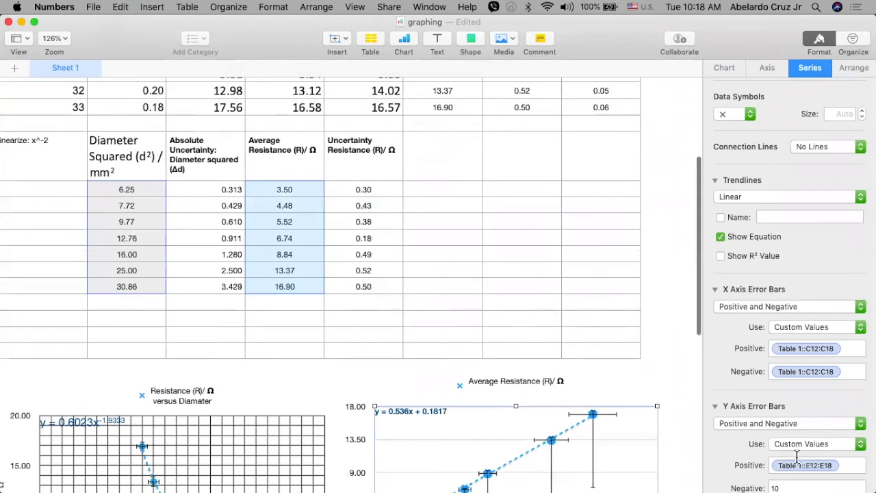
pyautogui.scroll(-1, 797, 438)
pyautogui.click(795, 459)
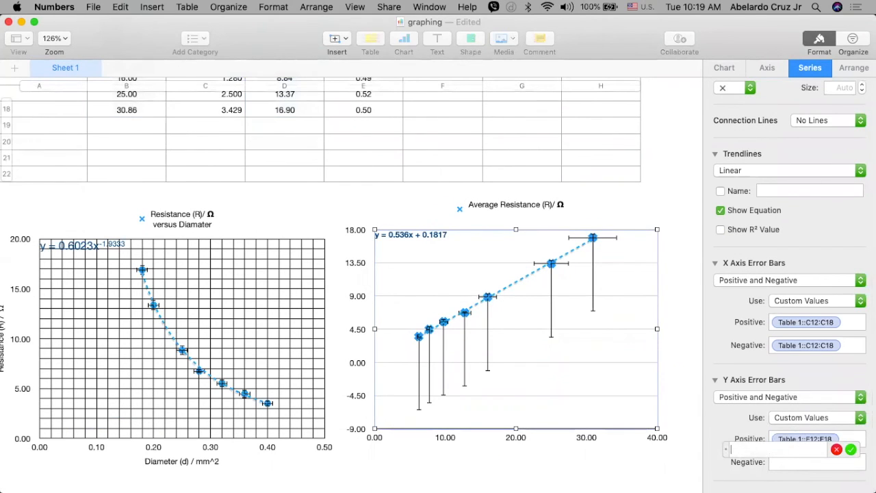
pyautogui.scroll(5, 787, 287)
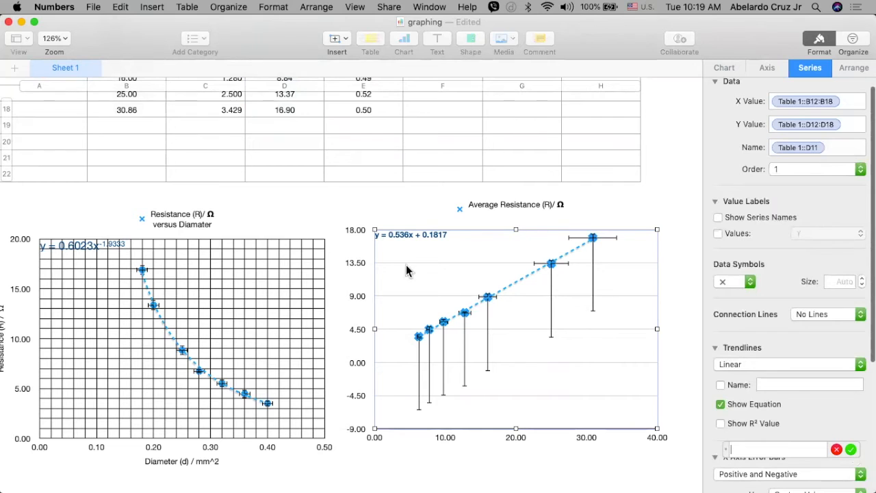
pyautogui.scroll(8, 369, 249)
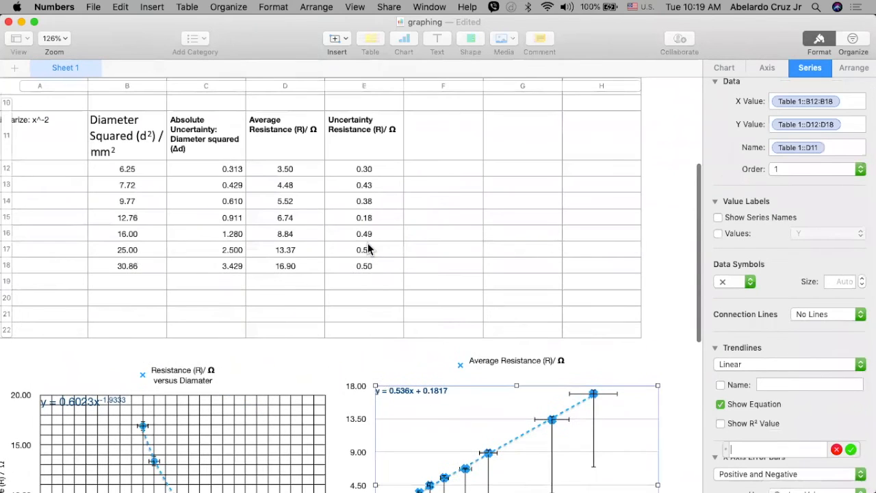
pyautogui.scroll(4, 369, 245)
pyautogui.moveTo(366, 241); pyautogui.dragTo(367, 338)
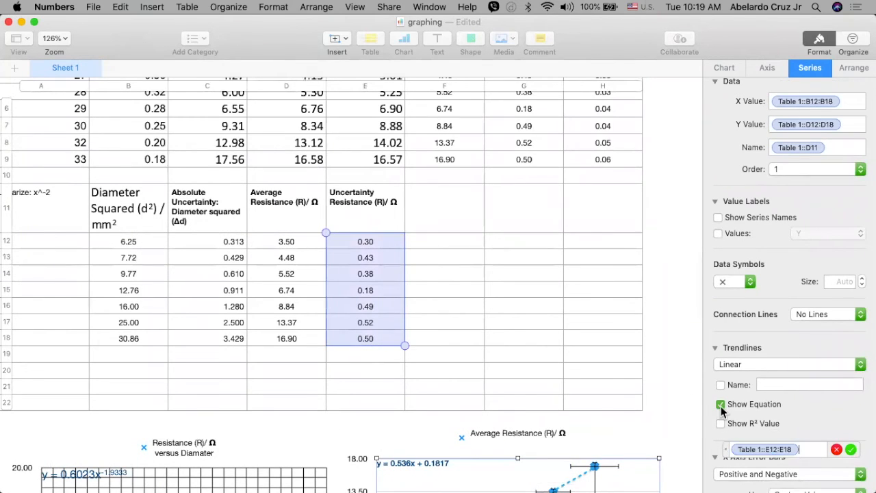
pyautogui.click(850, 449)
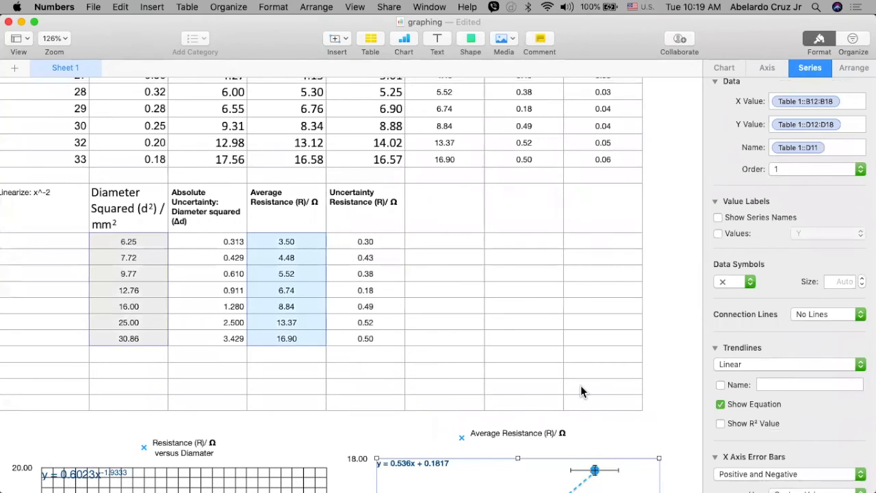
pyautogui.scroll(-18, 580, 385)
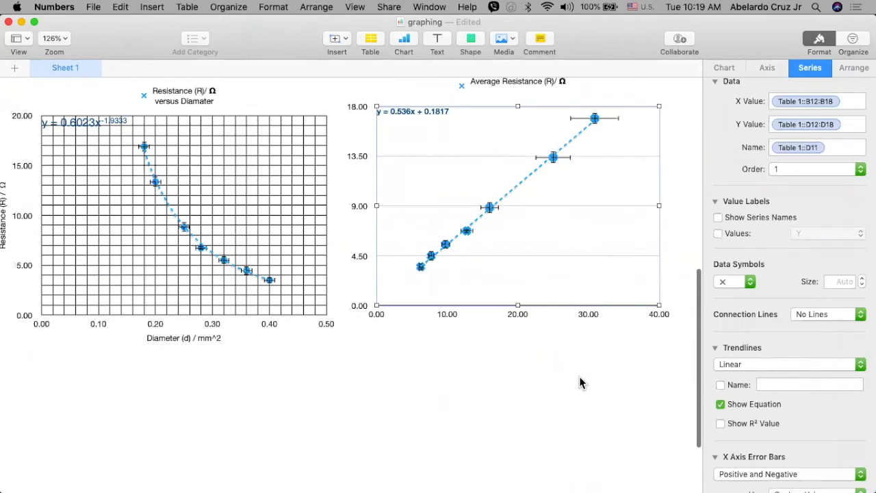
pyautogui.click(479, 350)
pyautogui.scroll(4, 540, 327)
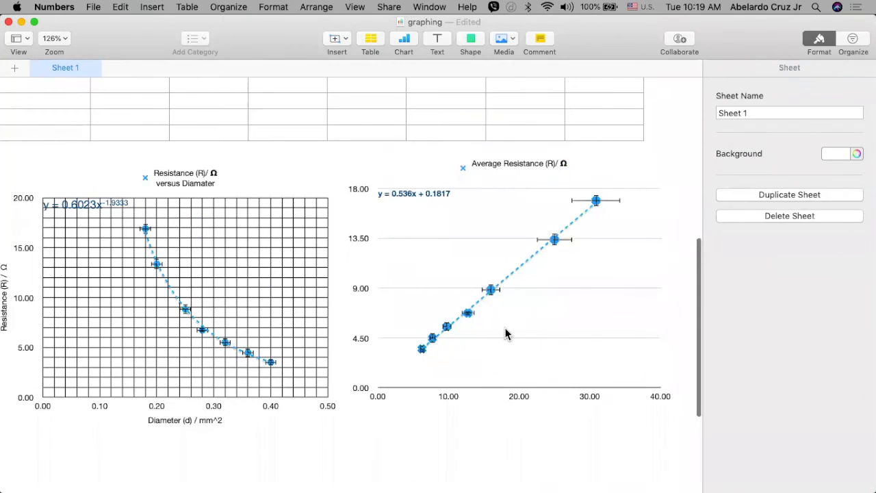
# Review the original and linearized data tables against the Average Resistance chart.
pyautogui.click(581, 286)
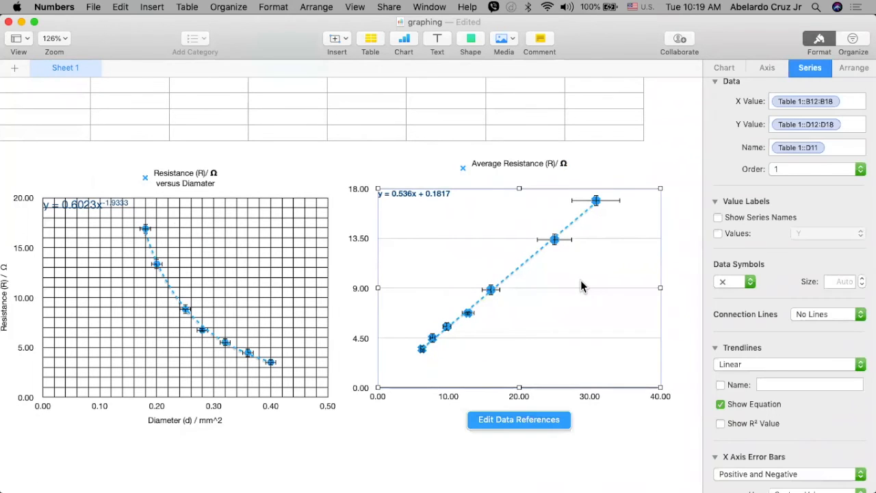
pyautogui.scroll(1, 580, 286)
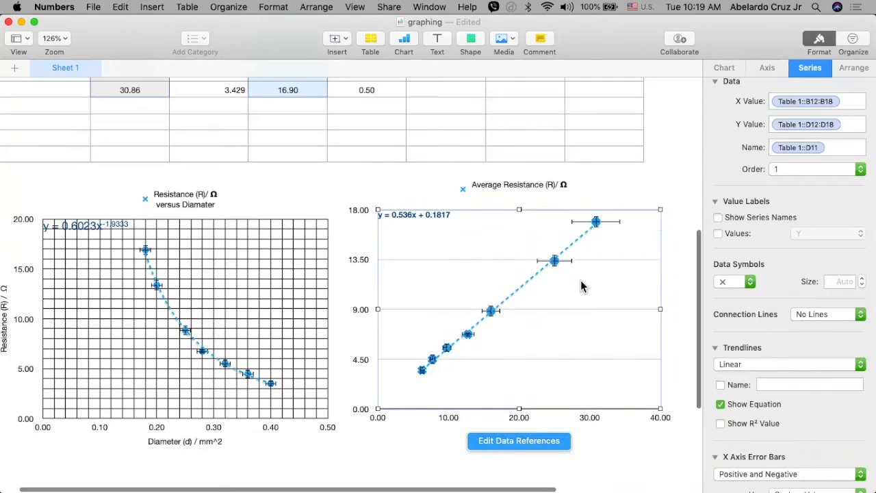
pyautogui.scroll(3, 580, 286)
pyautogui.scroll(5, 580, 286)
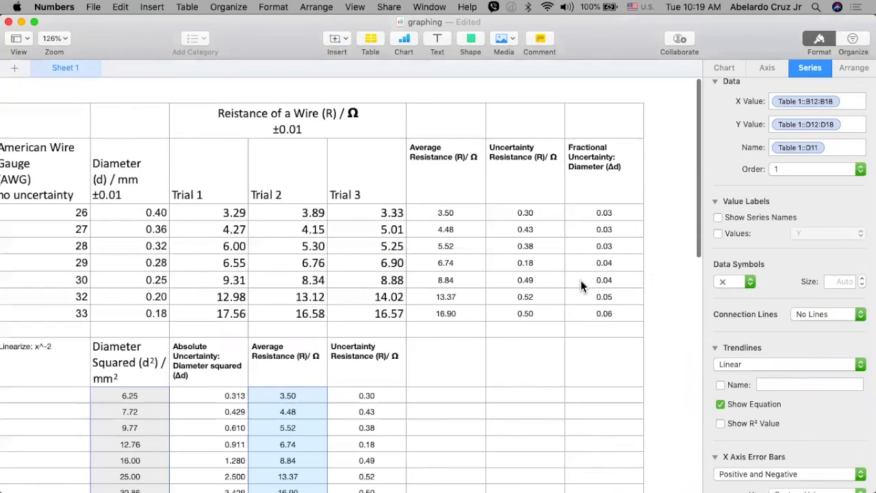
pyautogui.scroll(-3, 580, 286)
pyautogui.scroll(-10, 581, 286)
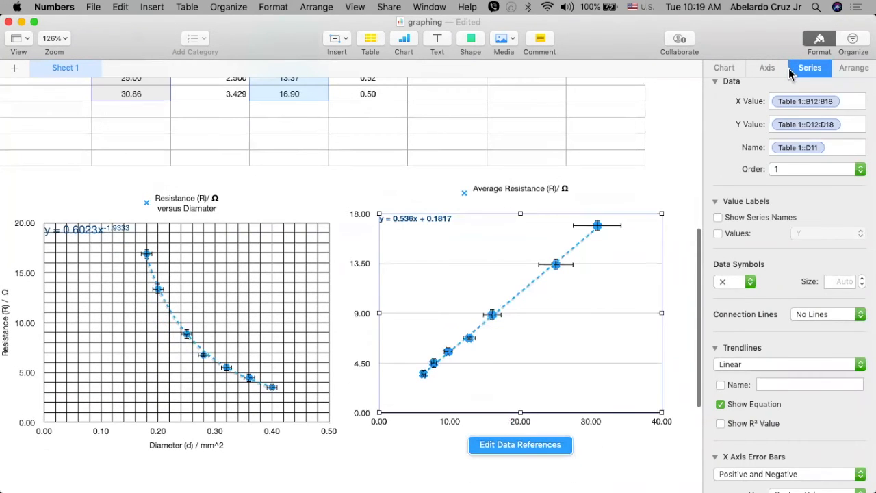
# Open the axis settings for the Average Resistance chart.
pyautogui.click(590, 421)
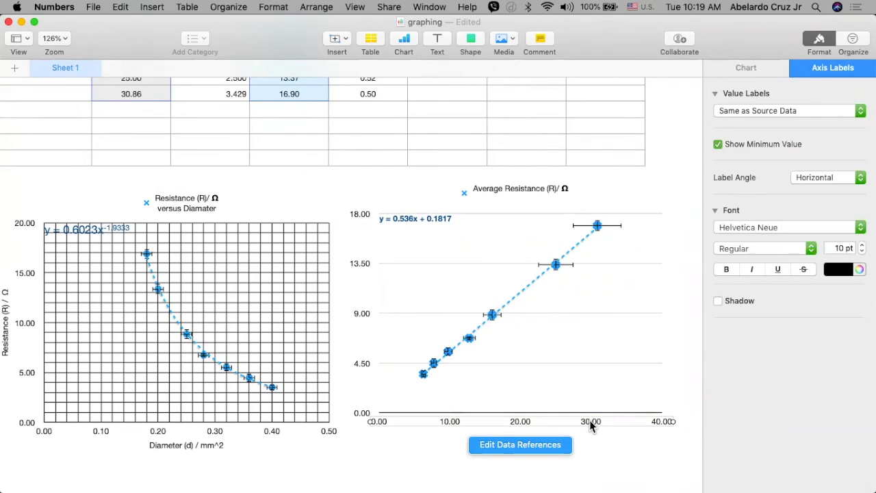
pyautogui.click(756, 70)
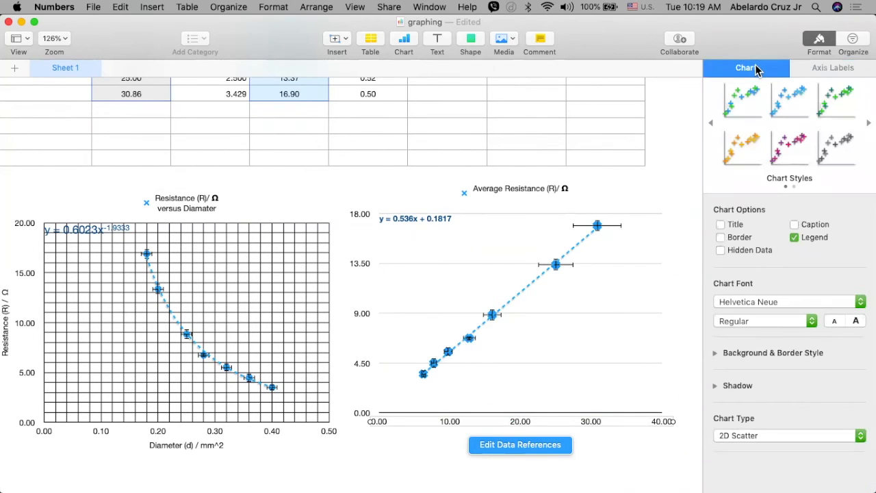
pyautogui.click(811, 69)
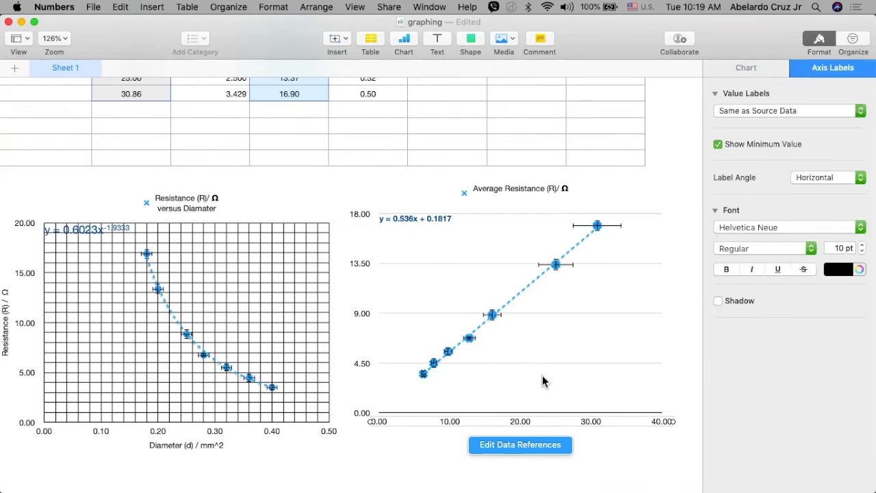
pyautogui.click(461, 421)
pyautogui.click(497, 361)
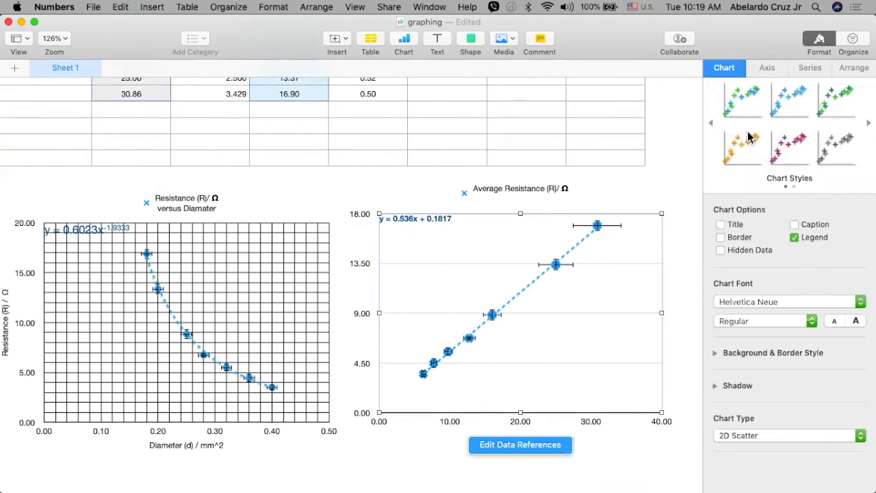
pyautogui.click(767, 68)
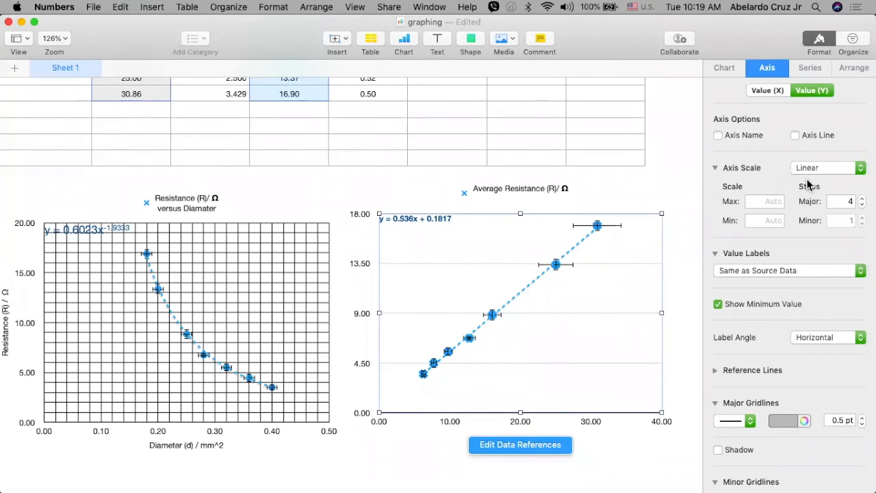
pyautogui.click(764, 202)
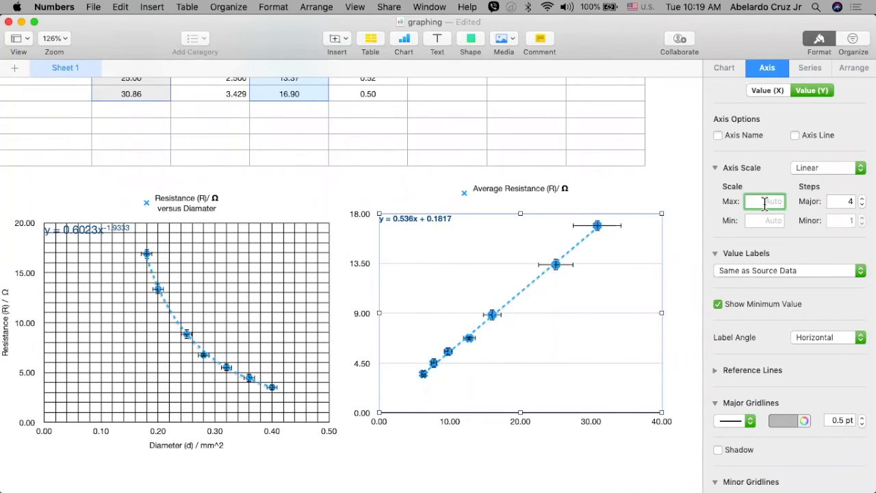
pyautogui.write('40')
pyautogui.click(761, 222)
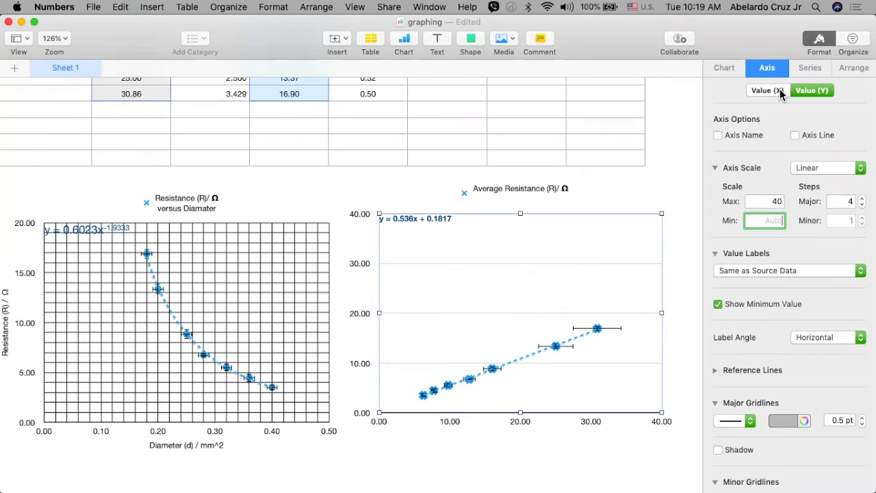
pyautogui.press('super+z')
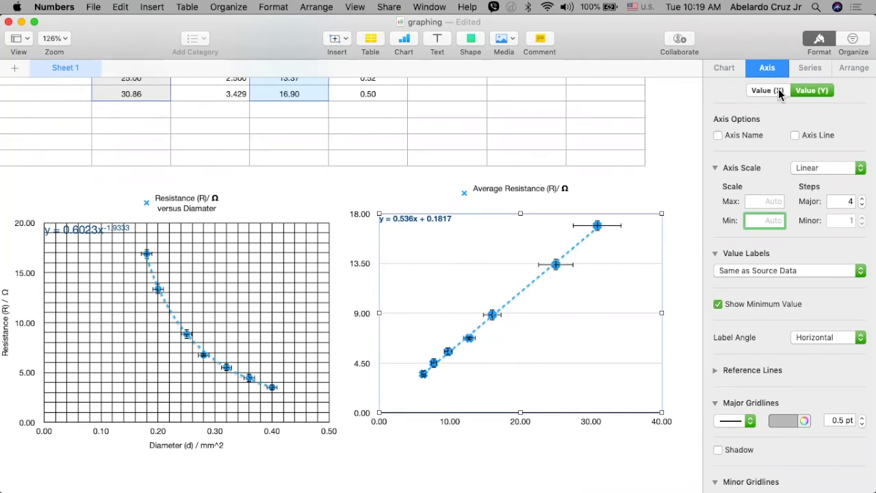
# Set the X axis scale of the Average Resistance chart to a maximum of 40 and a minimum of 0.
pyautogui.click(780, 93)
pyautogui.click(771, 200)
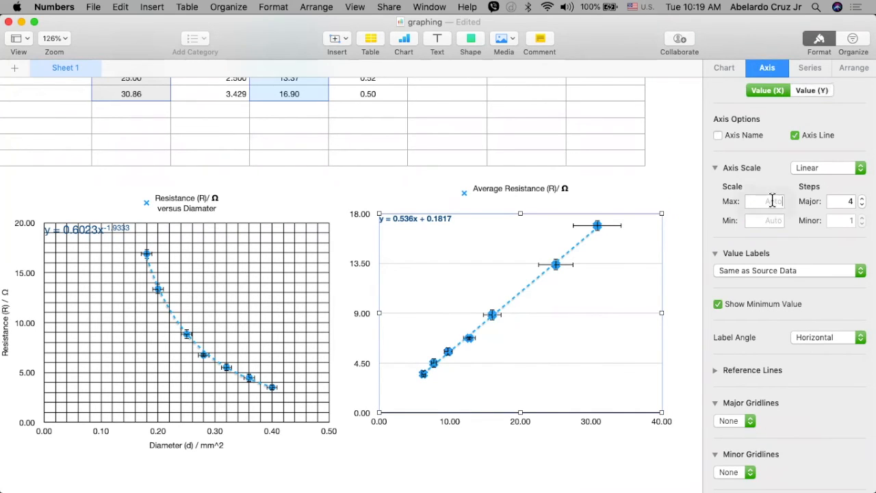
pyautogui.write('40')
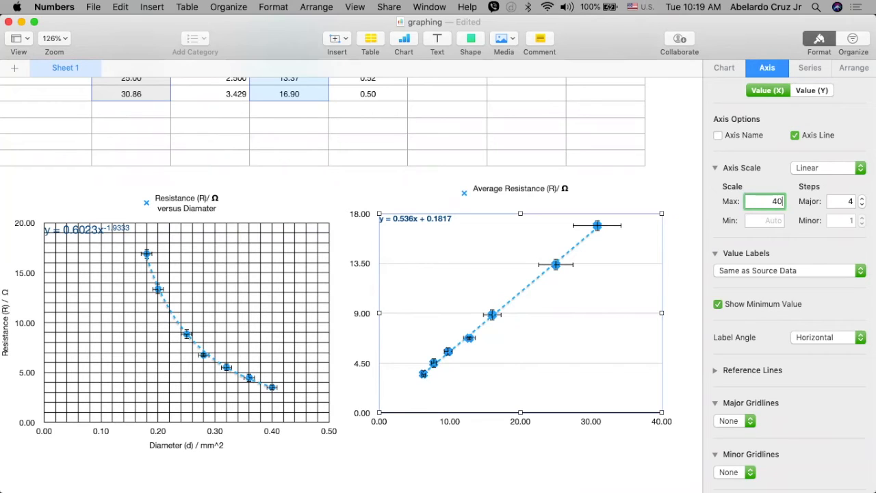
pyautogui.click(764, 220)
pyautogui.write('0')
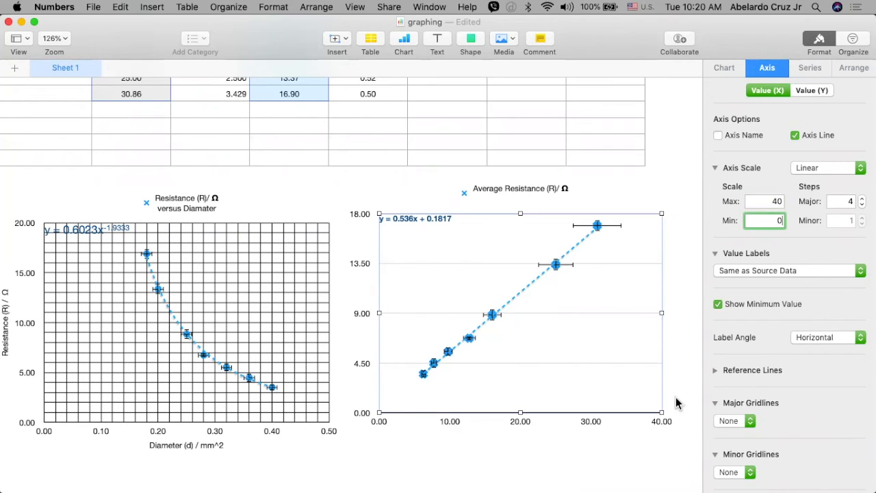
# Add solid major and minor gridlines to the X axis of the Average Resistance chart.
pyautogui.scroll(-3, 764, 296)
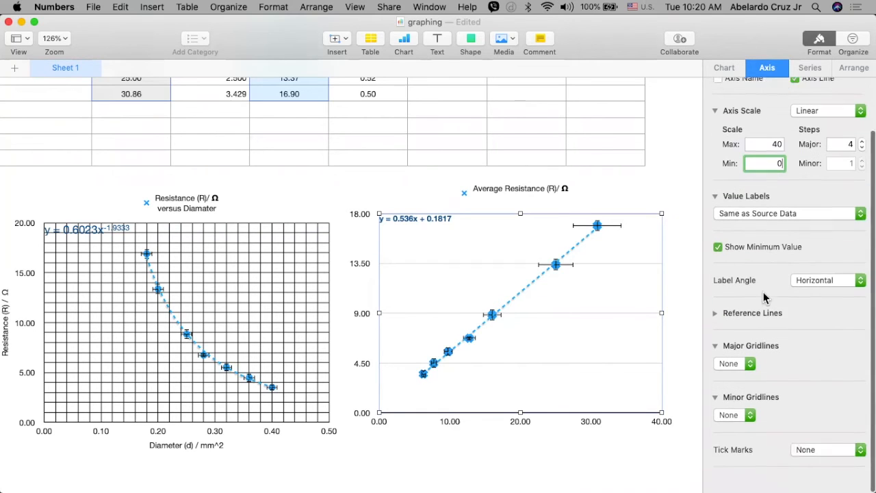
pyautogui.click(738, 375)
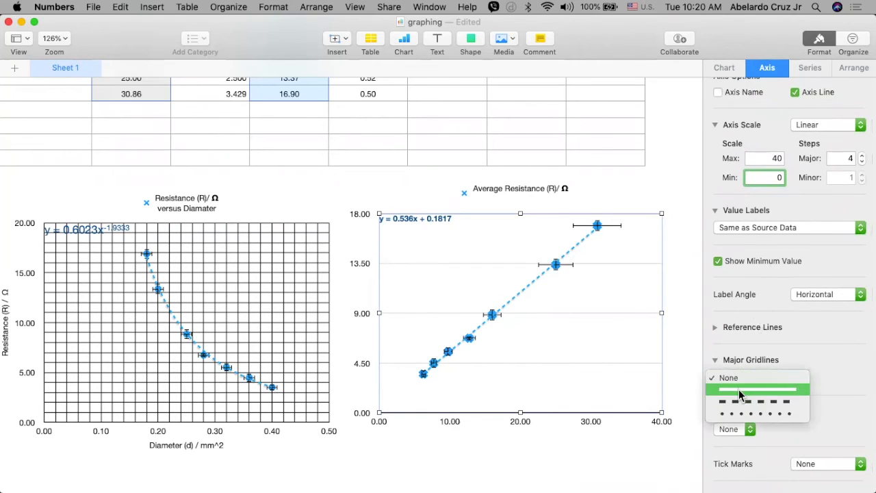
pyautogui.click(737, 389)
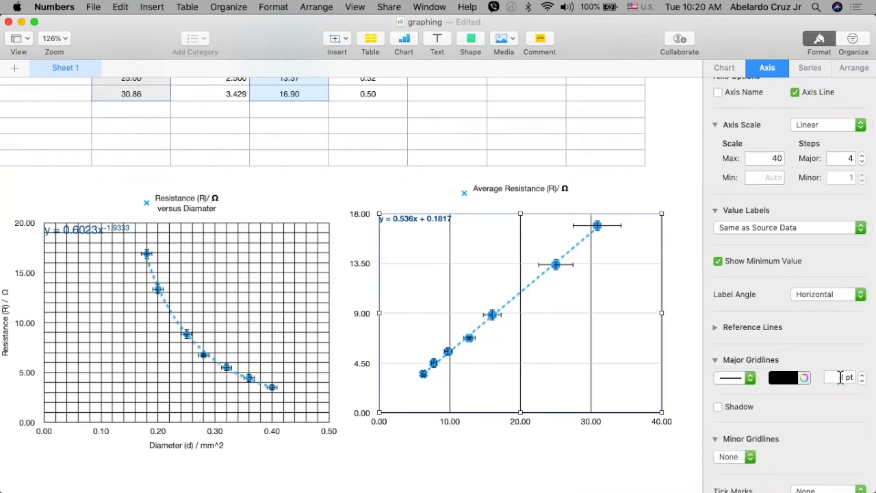
pyautogui.scroll(-1, 731, 410)
pyautogui.click(728, 428)
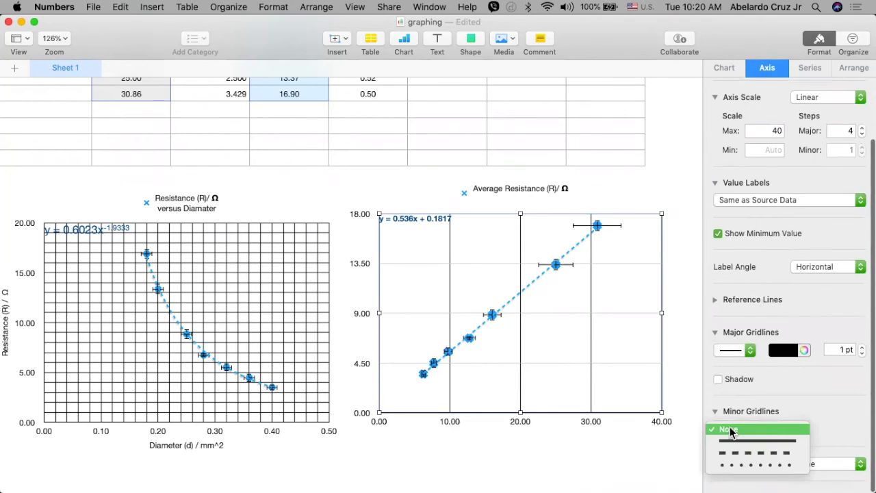
pyautogui.click(734, 441)
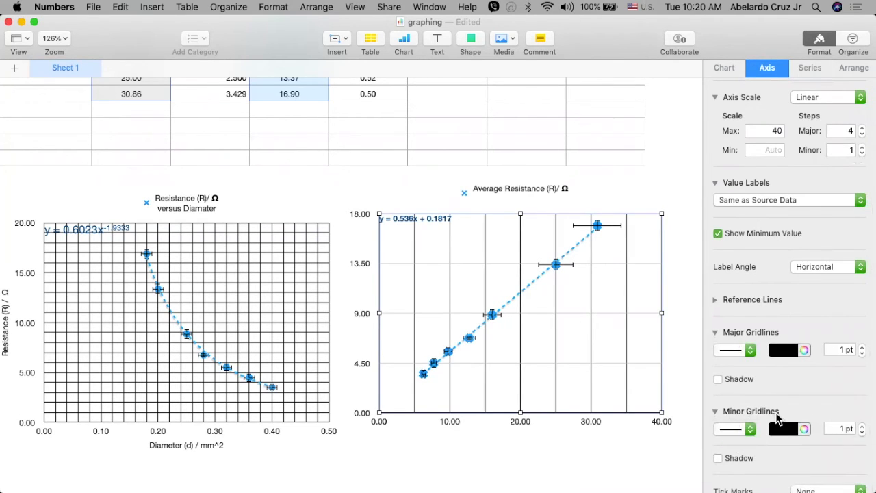
# Set the X axis minor steps of the Average Resistance chart to 10.
pyautogui.scroll(2, 855, 198)
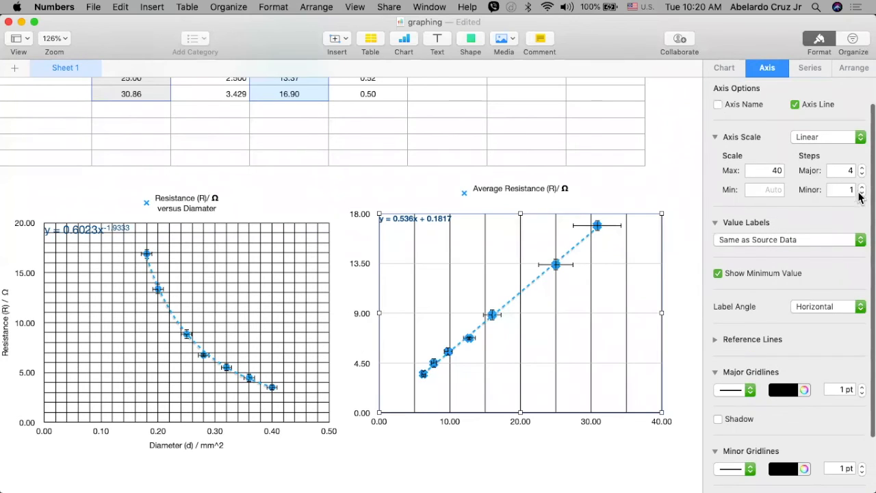
pyautogui.click(861, 188)
pyautogui.click(862, 187)
pyautogui.click(861, 188)
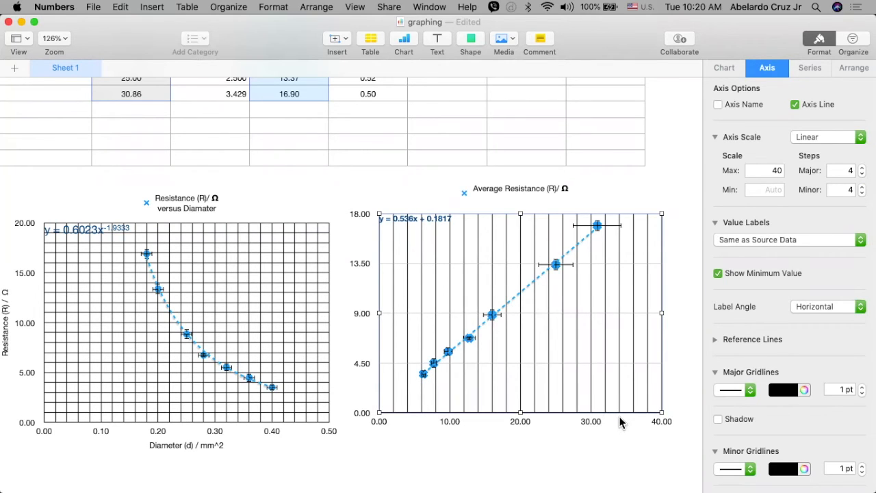
pyautogui.press('Up')
pyautogui.press('Up')
pyautogui.press('Up')
pyautogui.press('Up')
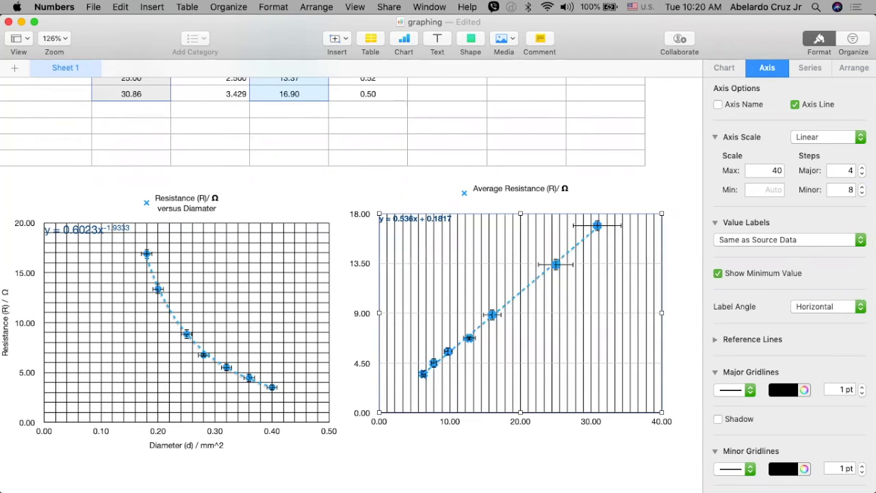
pyautogui.press('Up')
pyautogui.press('Up')
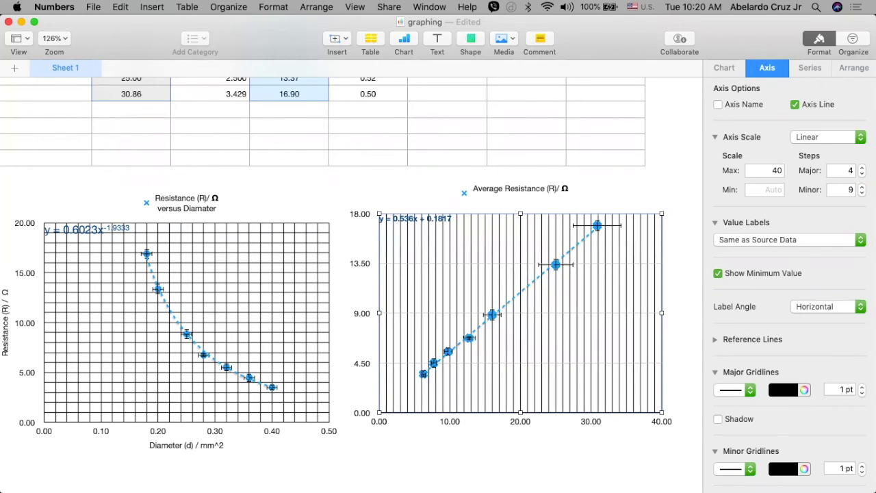
# Set the X axis major steps of the Average Resistance chart to 8.
pyautogui.click(861, 167)
pyautogui.click(860, 168)
pyautogui.click(861, 167)
pyautogui.click(860, 167)
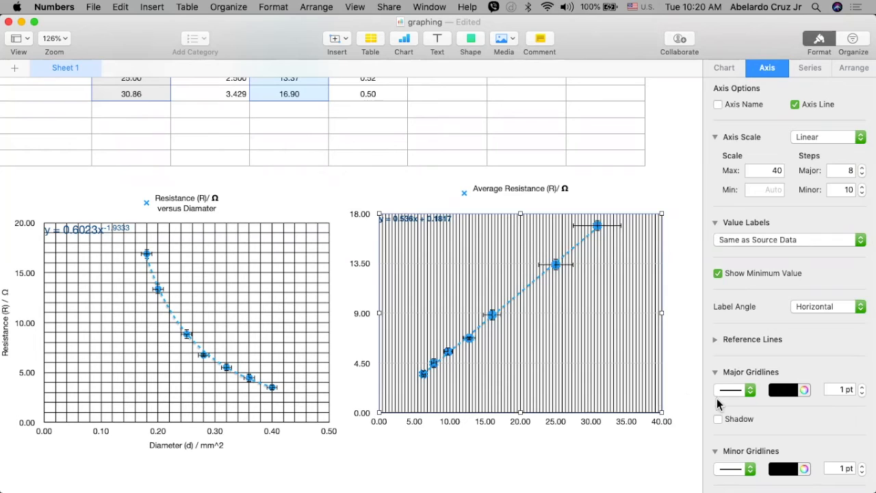
# Recolor the X axis minor gridlines of the Average Resistance chart light gray.
pyautogui.scroll(-3, 717, 403)
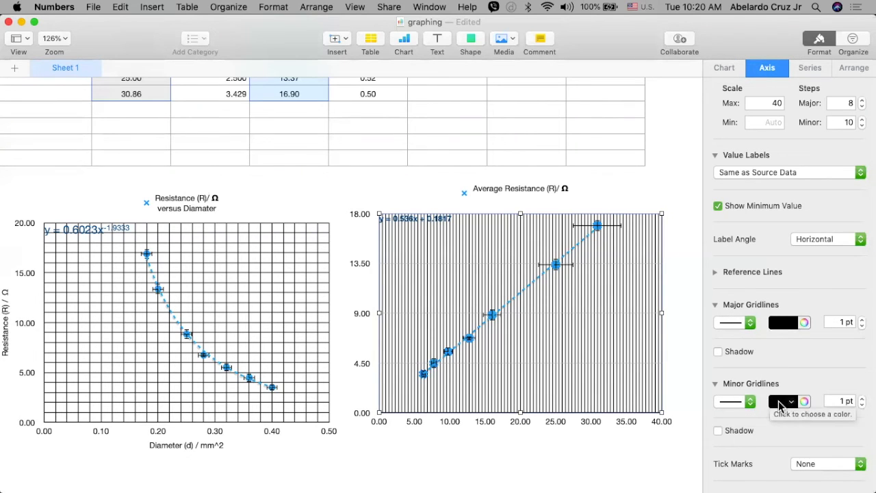
pyautogui.click(780, 403)
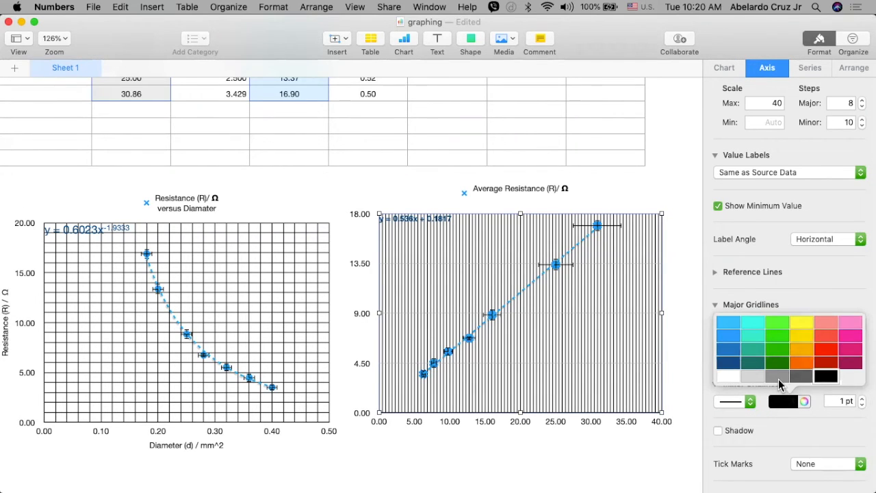
pyautogui.click(778, 378)
pyautogui.click(778, 400)
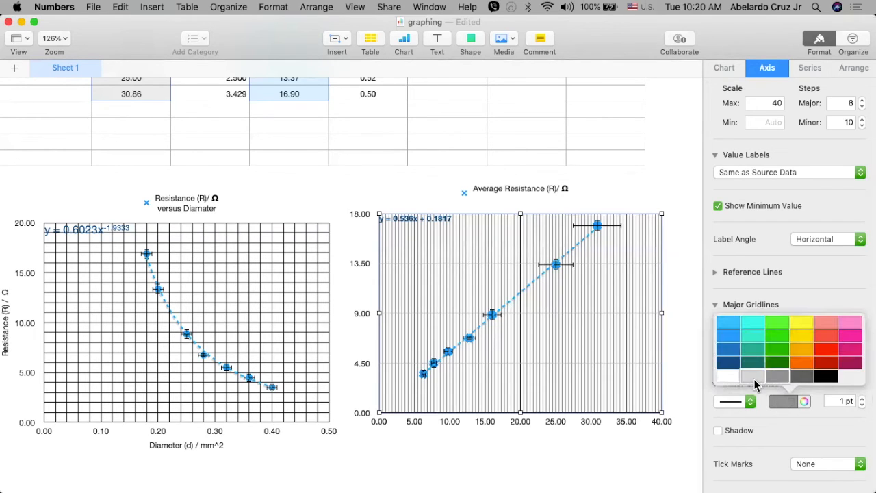
pyautogui.click(755, 384)
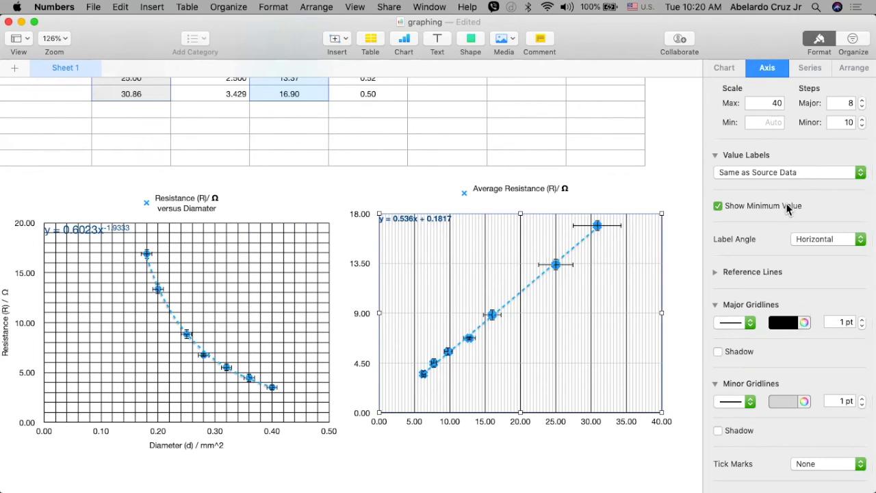
# Set the Y axis scale of the Average Resistance chart to a maximum of 20 and a minimum of 0.
pyautogui.scroll(1, 787, 210)
pyautogui.scroll(5, 787, 209)
pyautogui.click(810, 90)
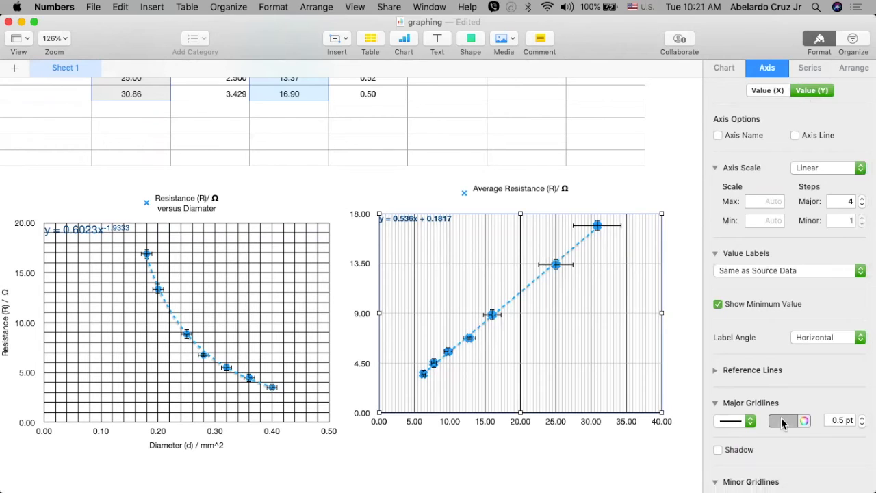
pyautogui.click(765, 202)
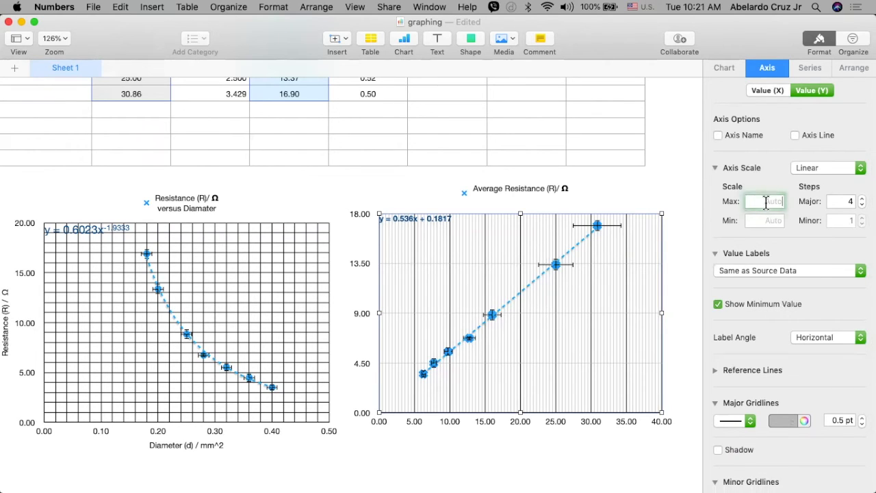
pyautogui.write('20')
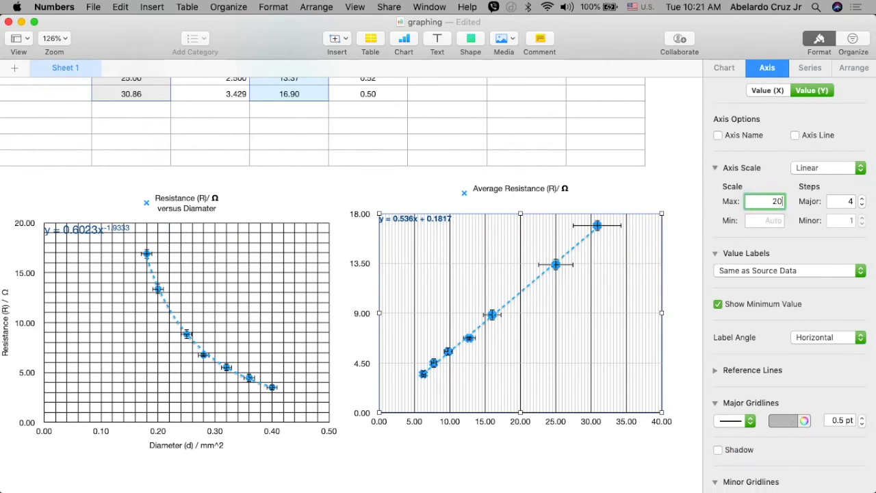
pyautogui.press('Return')
pyautogui.click(760, 220)
pyautogui.write('0')
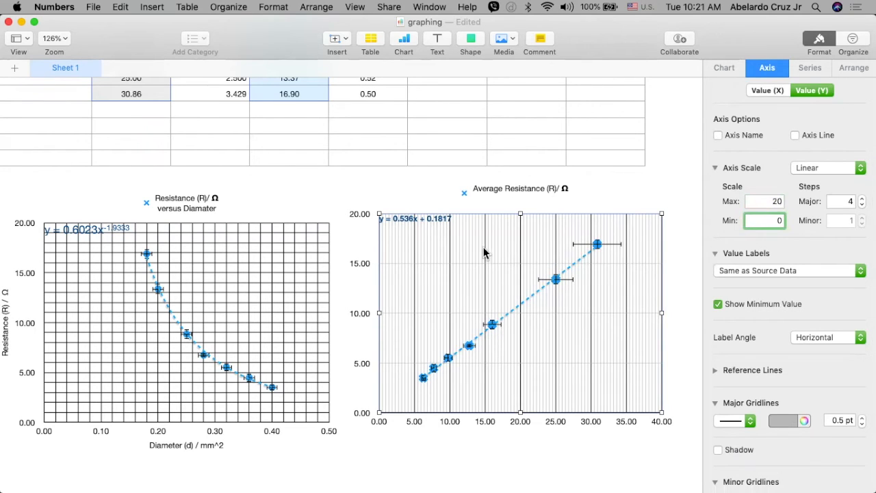
pyautogui.scroll(-2, 779, 335)
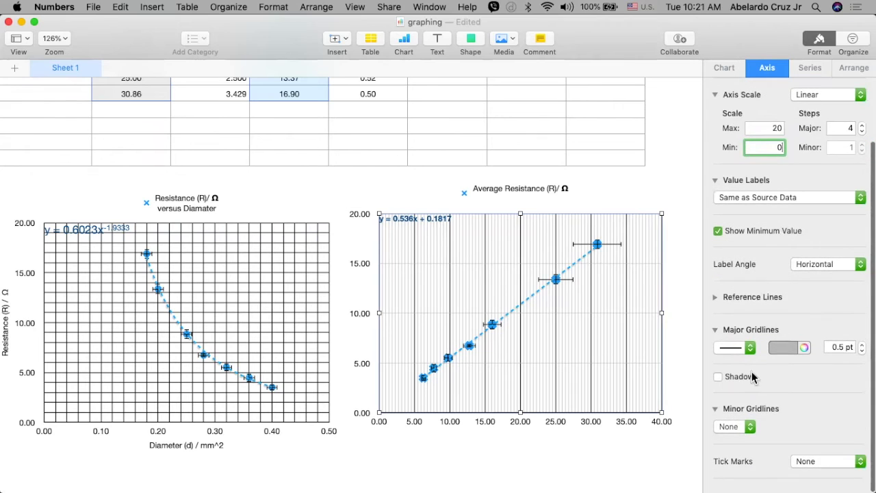
pyautogui.scroll(1, 715, 370)
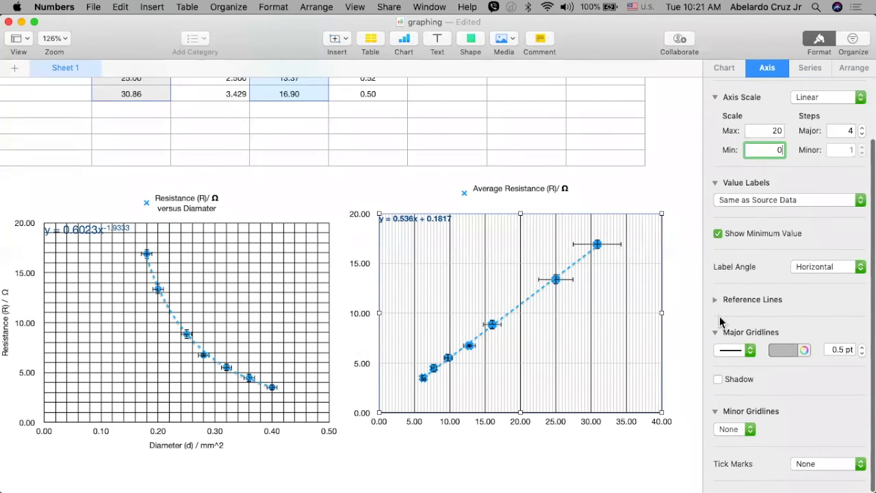
# Recolor the Y axis major gridlines of the Average Resistance chart black and set their thickness to 1 pt.
pyautogui.click(738, 352)
pyautogui.click(739, 353)
pyautogui.scroll(3, 752, 342)
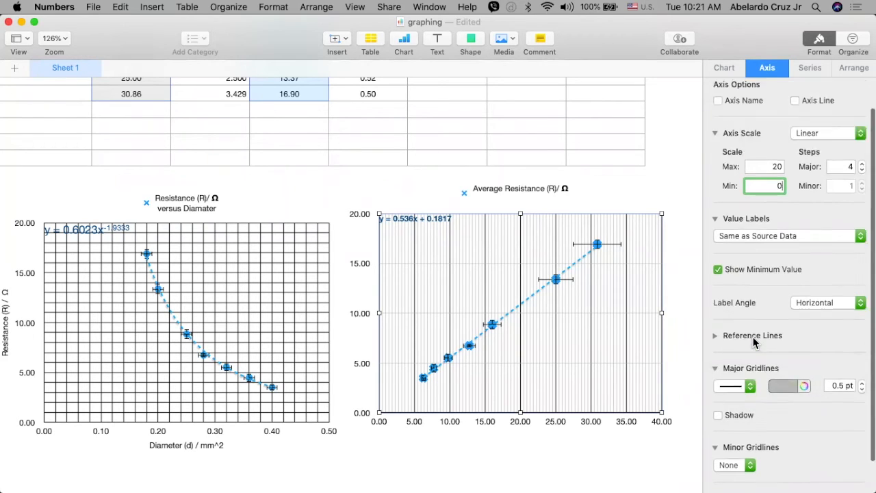
pyautogui.scroll(-3, 760, 345)
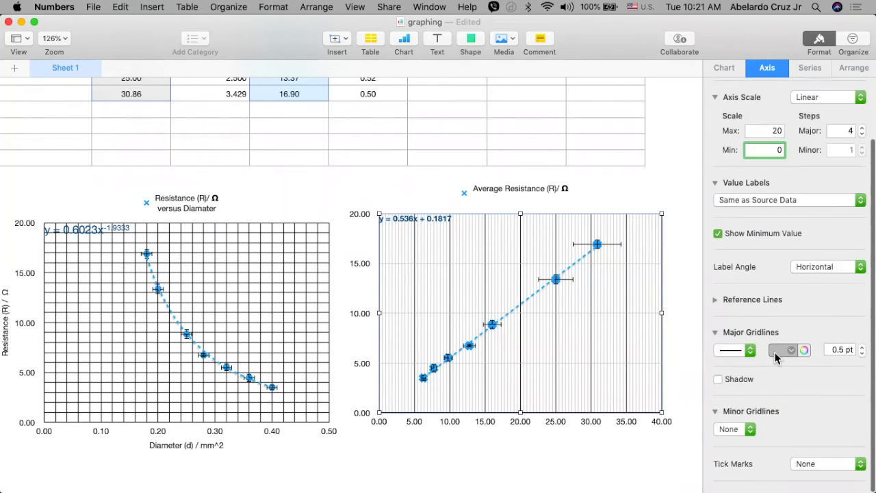
pyautogui.click(780, 351)
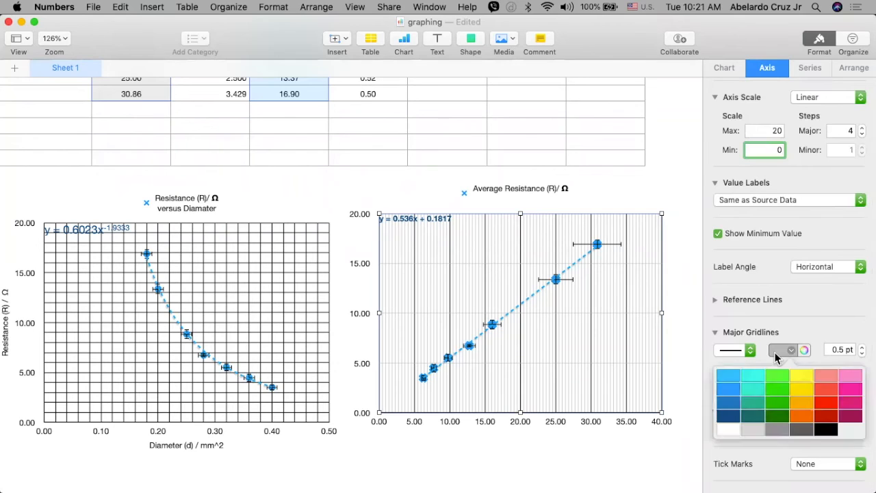
pyautogui.click(825, 429)
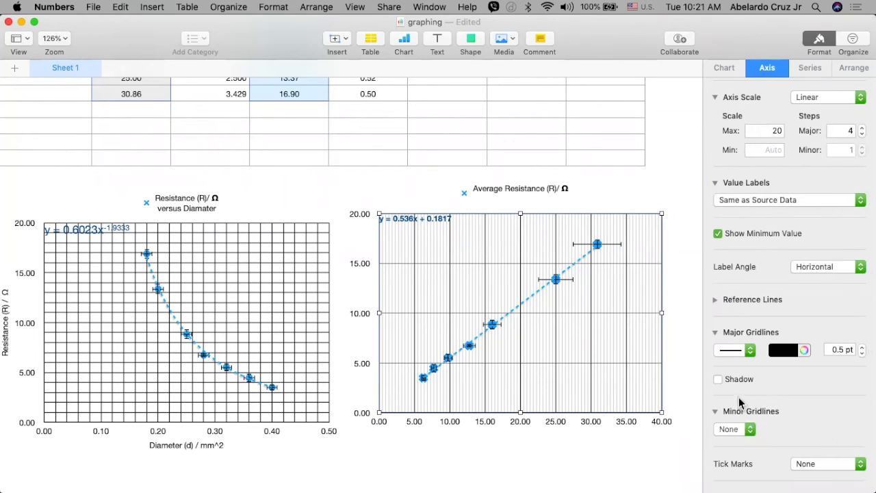
pyautogui.click(862, 348)
pyautogui.click(862, 347)
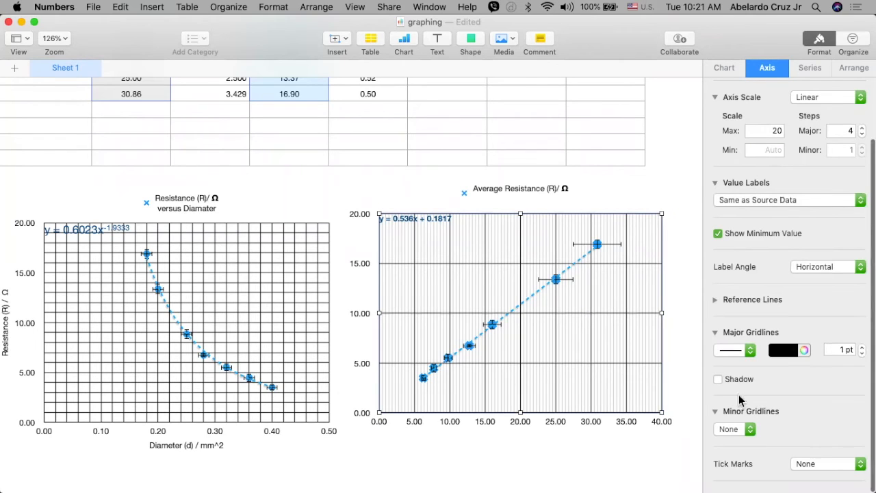
# Add solid minor gridlines to the Y axis of the Average Resistance chart and set the minor steps to 4.
pyautogui.click(731, 431)
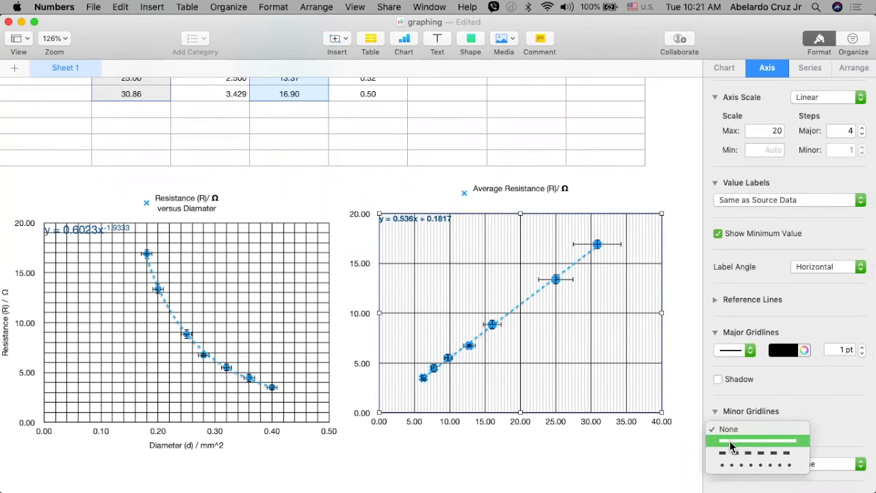
pyautogui.click(730, 443)
pyautogui.scroll(2, 724, 328)
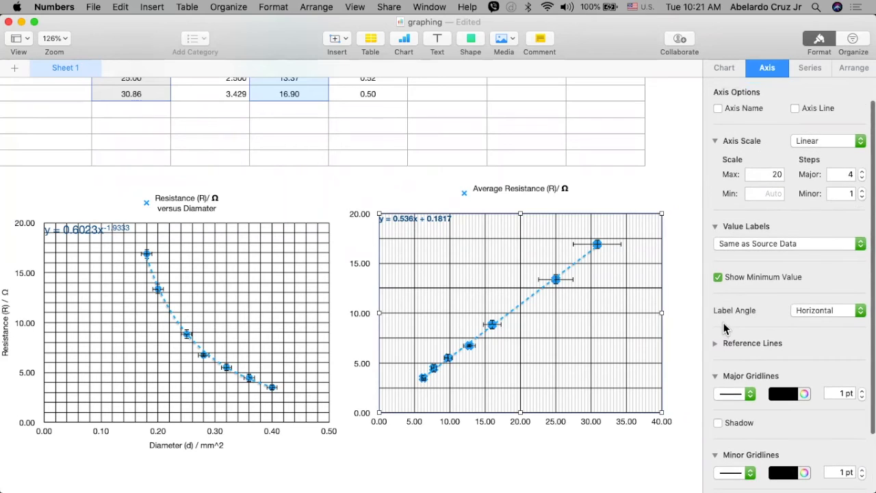
pyautogui.click(861, 192)
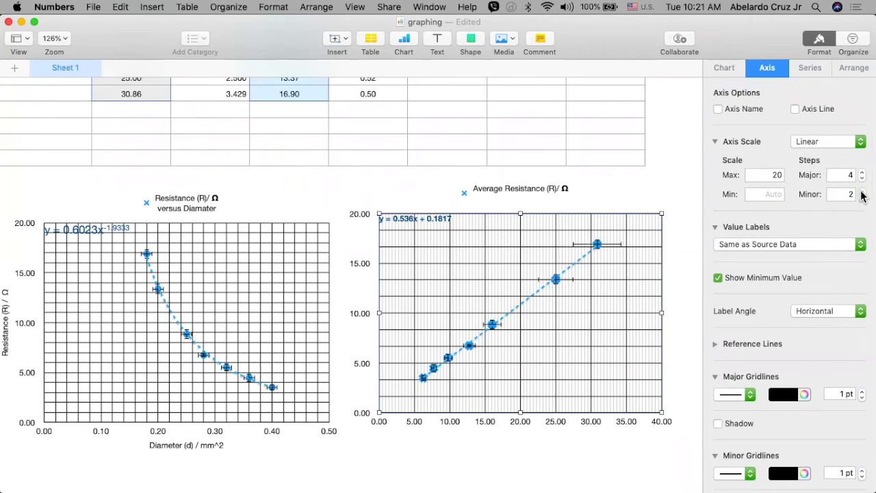
pyautogui.click(861, 191)
pyautogui.click(861, 191)
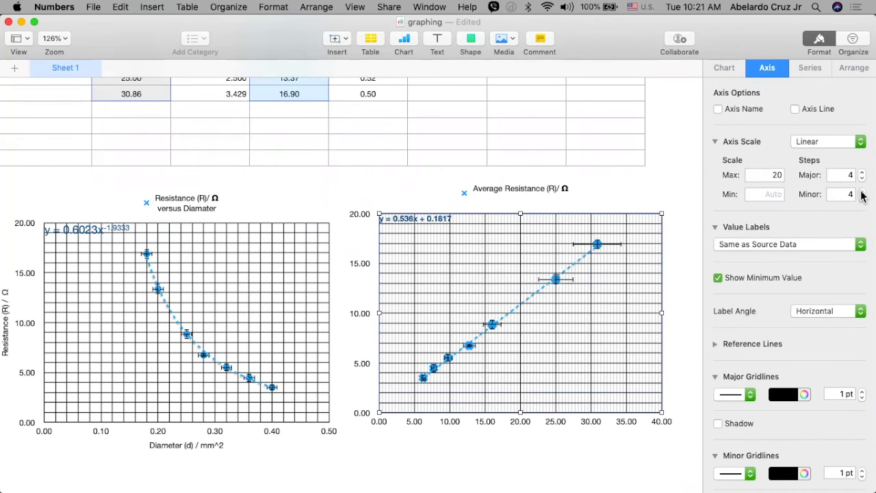
# Recolor the Y axis minor gridlines of the Average Resistance chart gray.
pyautogui.scroll(-3, 821, 308)
pyautogui.click(788, 404)
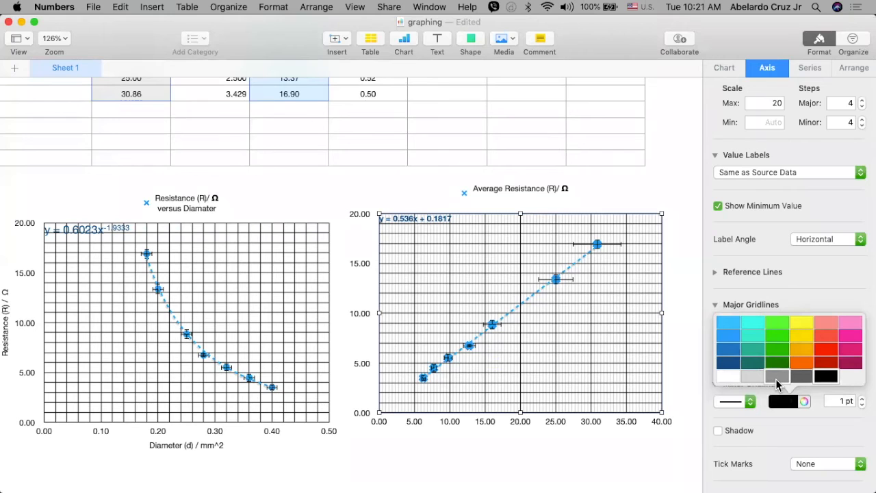
pyautogui.click(775, 378)
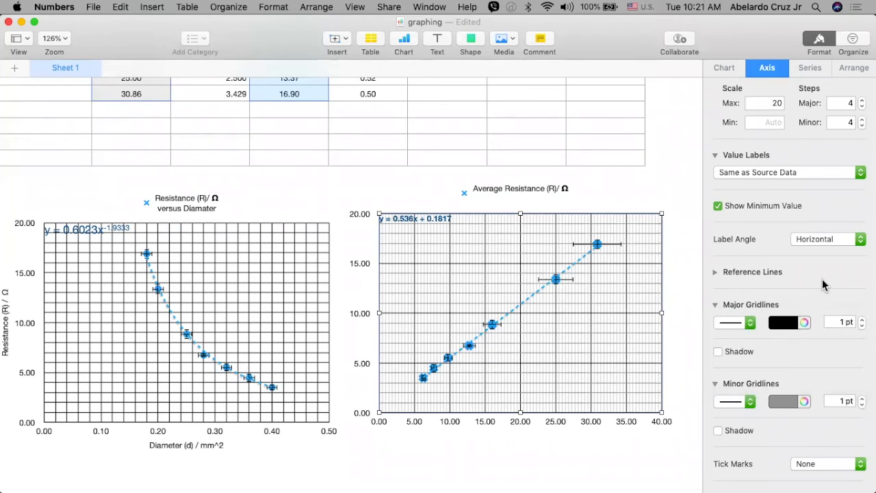
# Set the Y axis tick marks of the Average Resistance chart to Outside and deselect the chart.
pyautogui.scroll(1, 823, 286)
pyautogui.scroll(3, 824, 280)
pyautogui.scroll(-4, 823, 356)
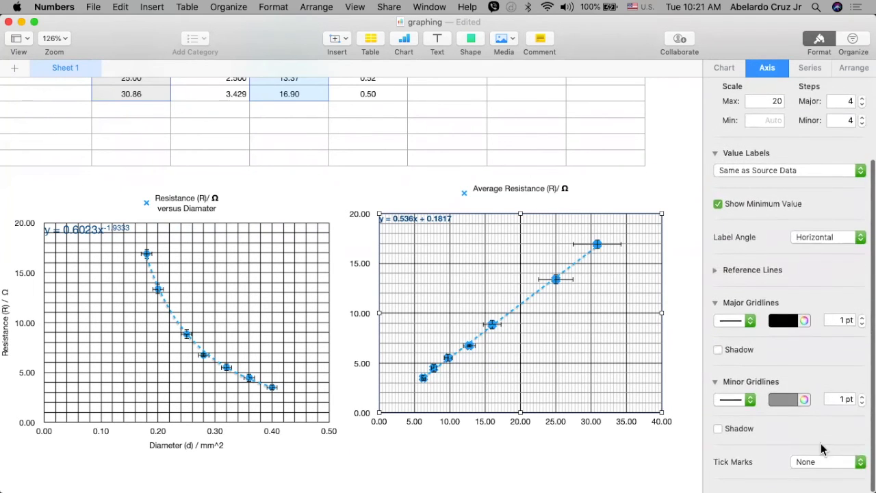
pyautogui.click(816, 469)
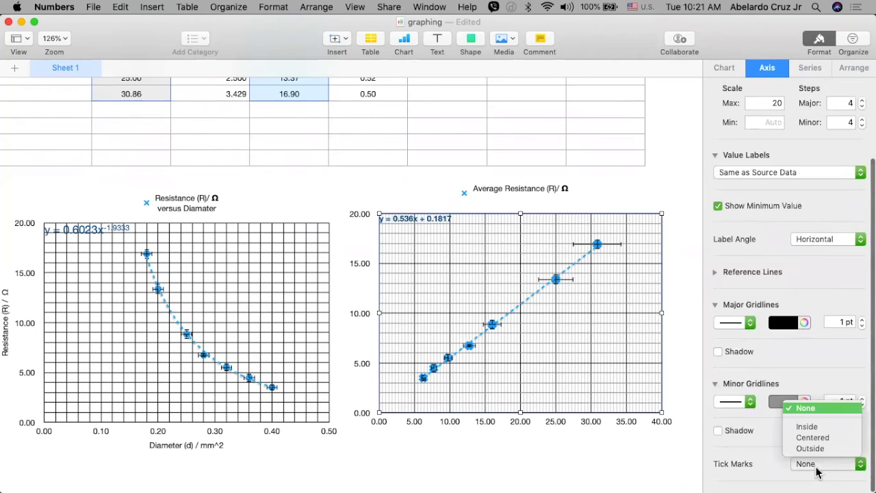
pyautogui.click(809, 426)
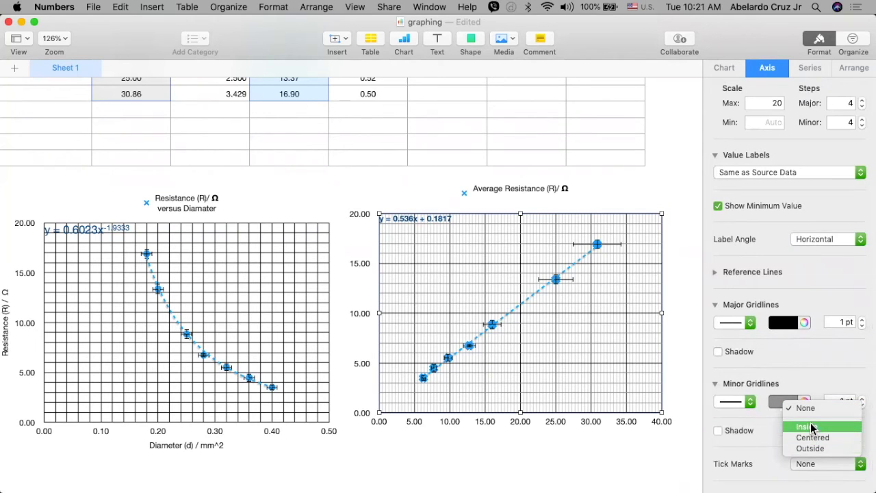
pyautogui.click(816, 464)
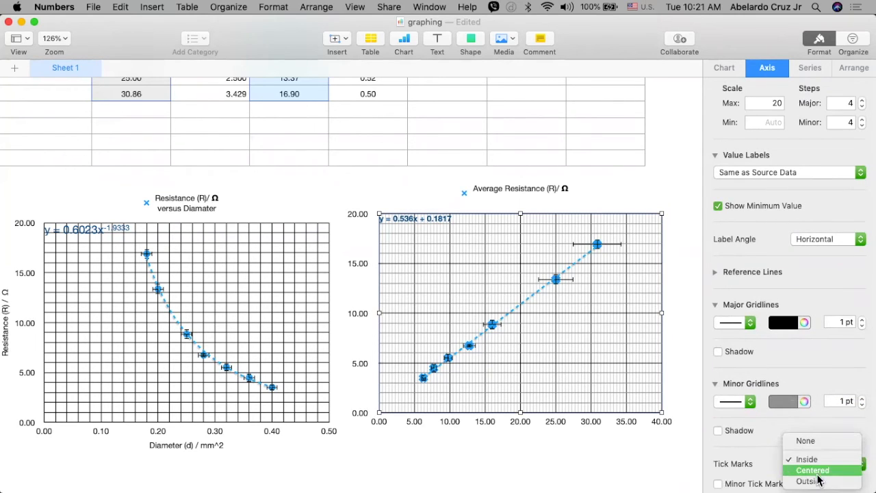
pyautogui.click(808, 481)
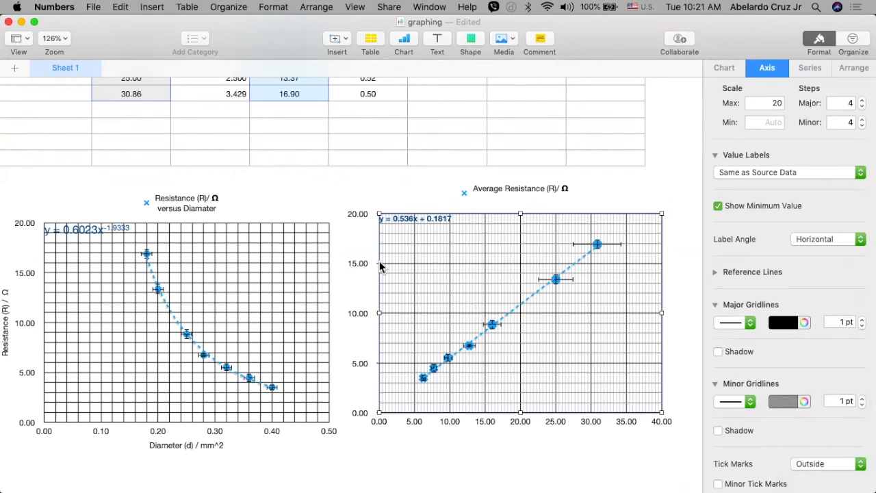
pyautogui.click(507, 444)
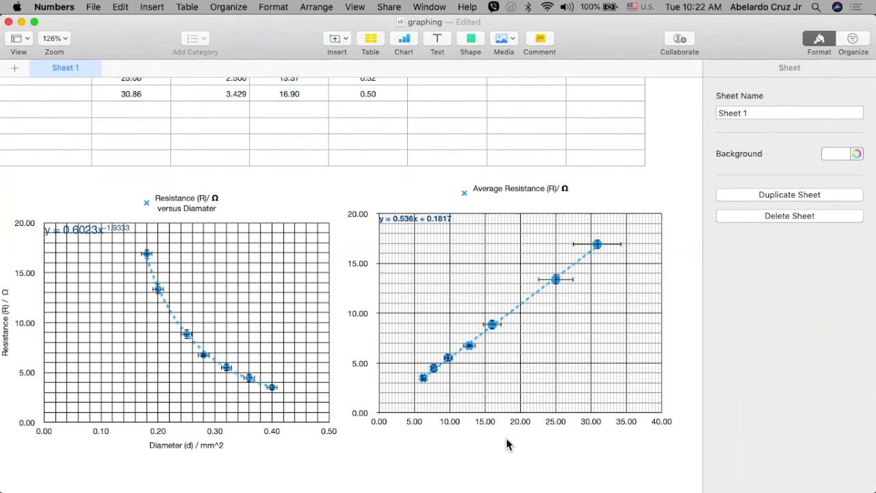
# Review both resistance charts, the linearized data table, and the example graph with maximum and minimum trendlines beside its blank coordinate table.
pyautogui.scroll(-1, 506, 444)
pyautogui.scroll(2, 506, 444)
pyautogui.scroll(-2, 506, 444)
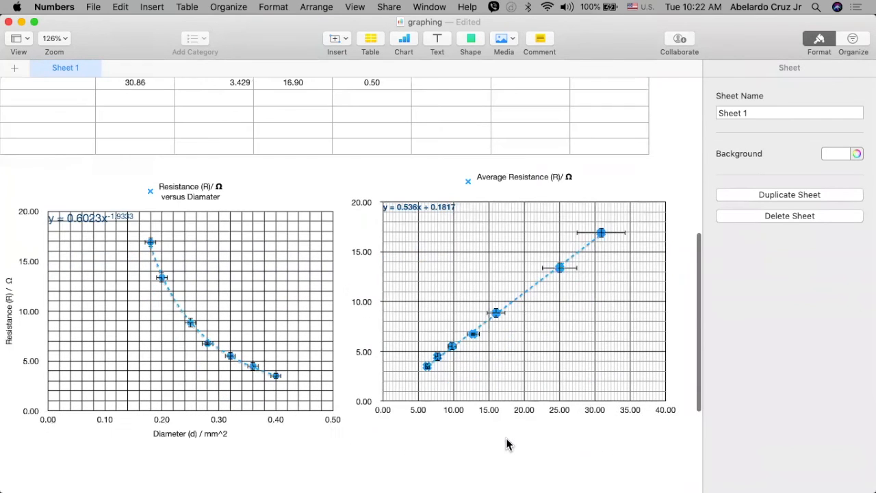
pyautogui.scroll(-3, 507, 444)
pyautogui.scroll(5, 506, 444)
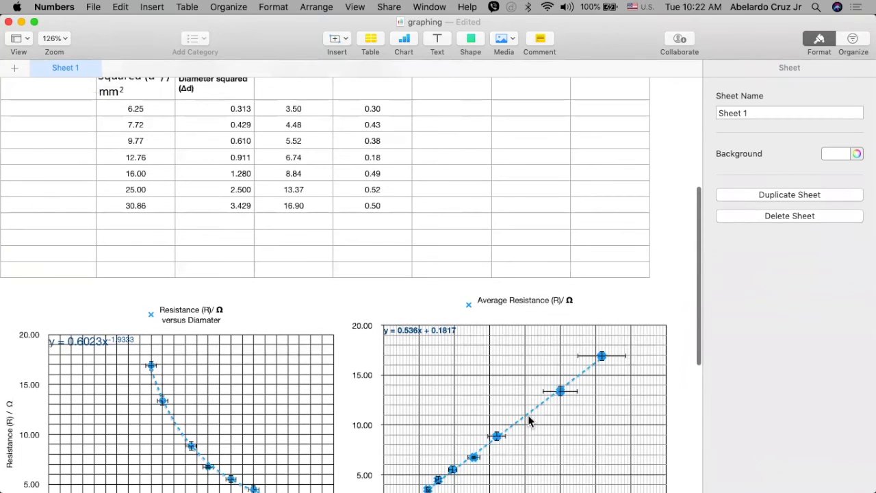
pyautogui.scroll(1, 564, 366)
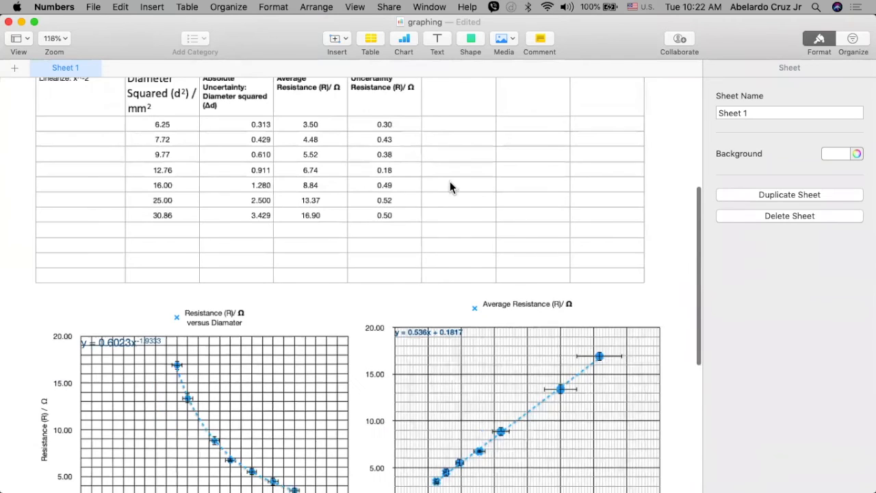
pyautogui.scroll(-3, 431, 161)
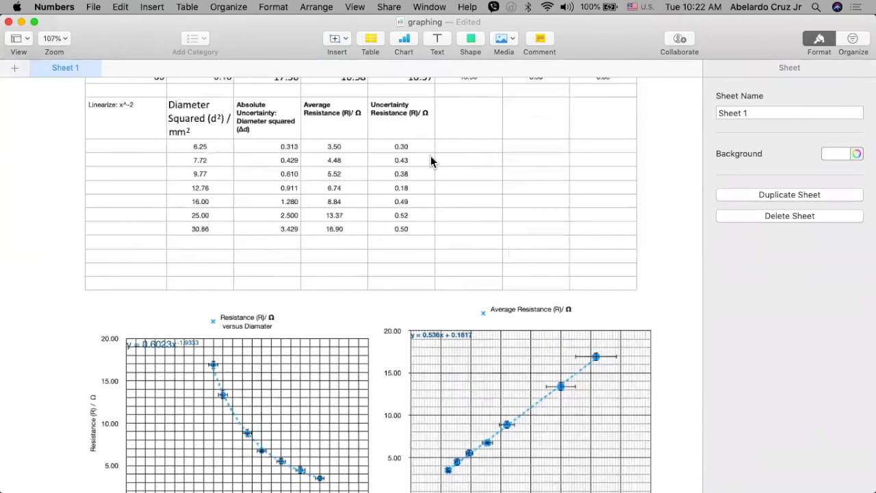
pyautogui.scroll(2, 430, 160)
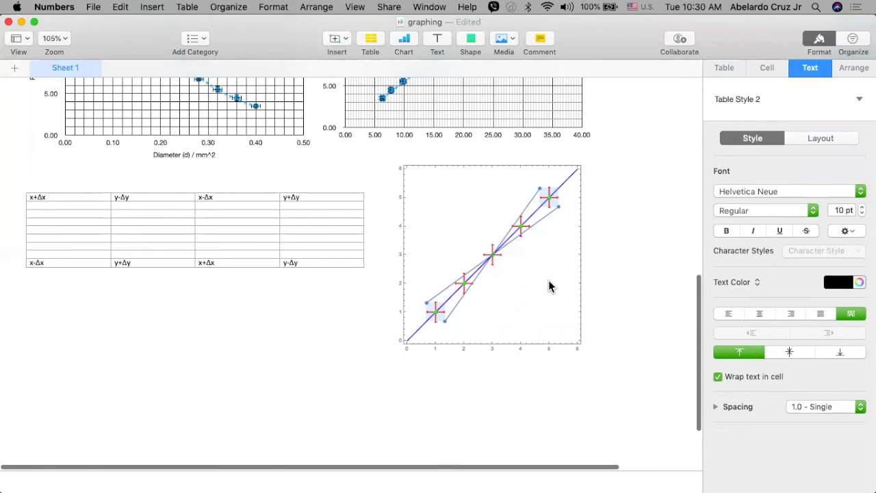
pyautogui.scroll(5, 549, 286)
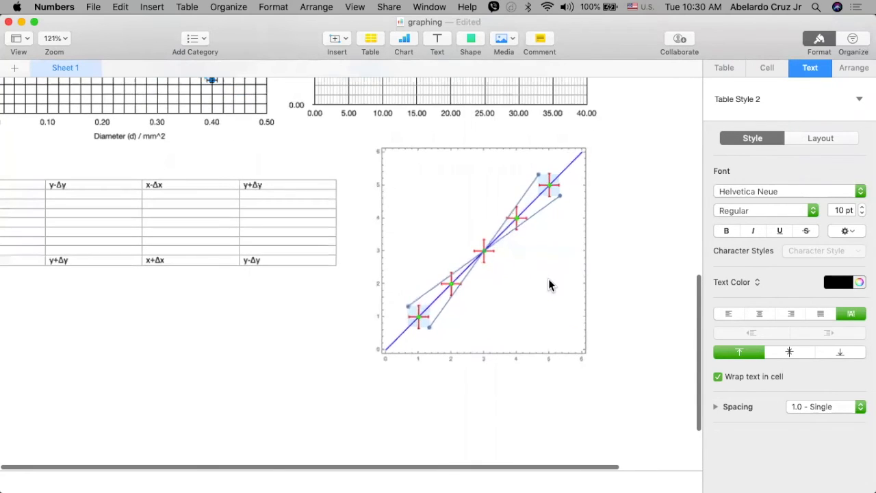
pyautogui.scroll(-4, 549, 286)
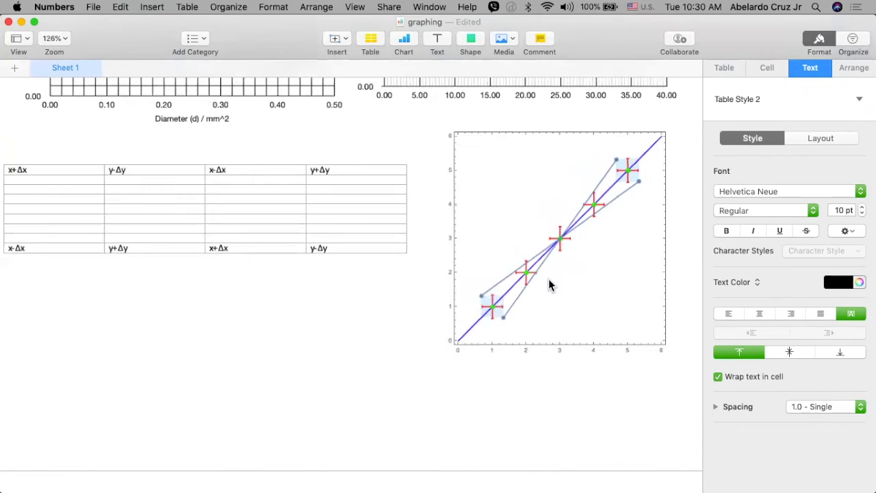
pyautogui.hscroll(3, 549, 286)
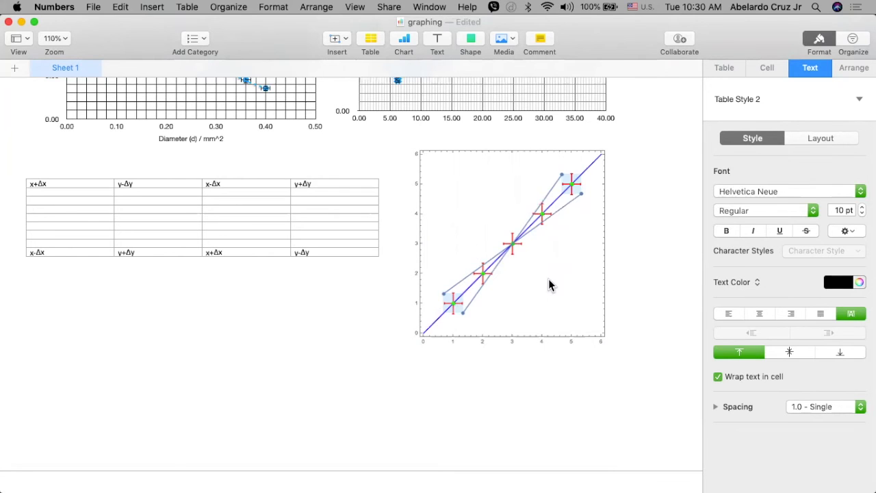
pyautogui.scroll(2, 548, 286)
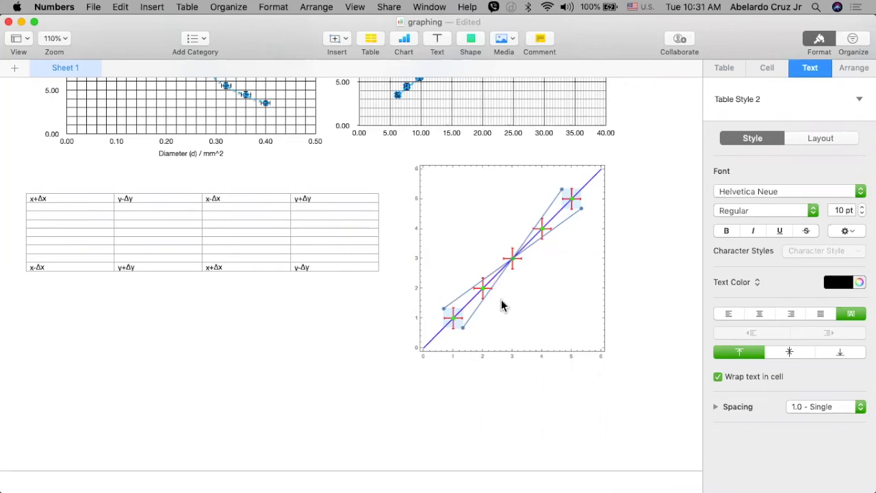
# Copy the first two columns of the blank coordinate table, with labels x+Δx, y-Δy, x-Δx and y+Δy, into the data table starting at F11.
pyautogui.moveTo(62, 196); pyautogui.dragTo(136, 276)
pyautogui.press('cmd+c')
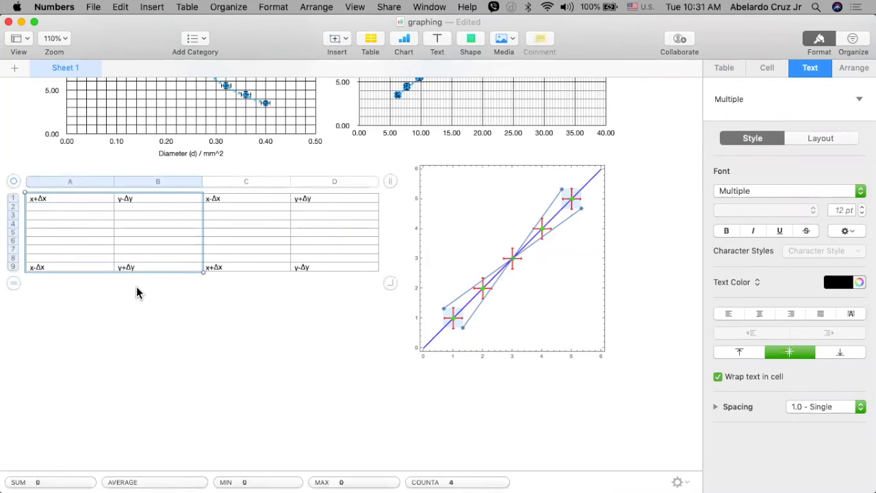
pyautogui.scroll(15, 137, 295)
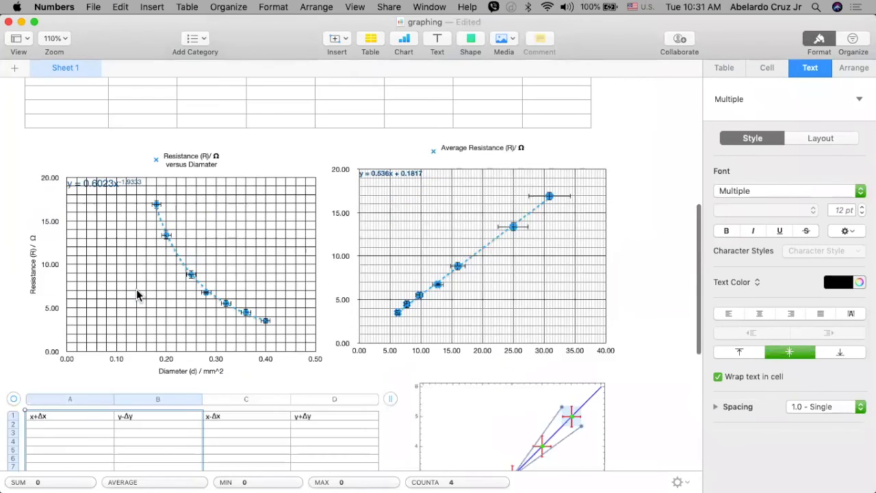
pyautogui.click(420, 169)
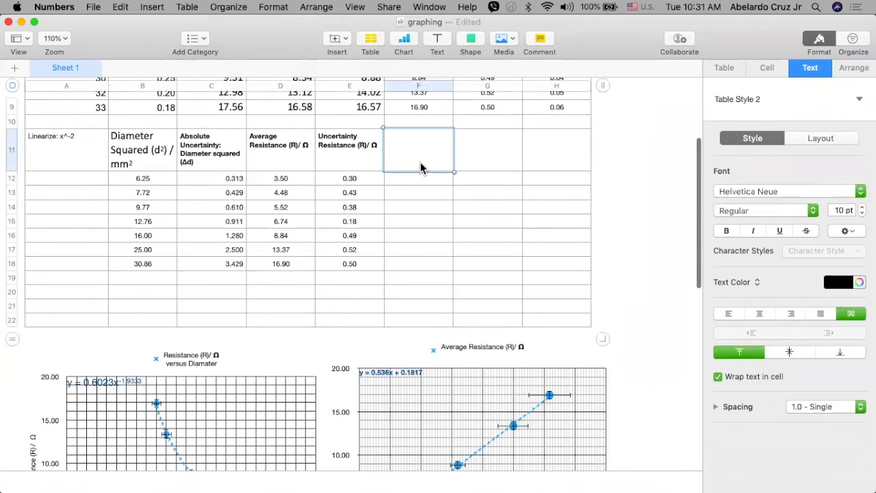
pyautogui.moveTo(420, 168)
pyautogui.mouseDown()
pyautogui.moveTo(481, 202)
pyautogui.moveTo(435, 170)
pyautogui.mouseUp()
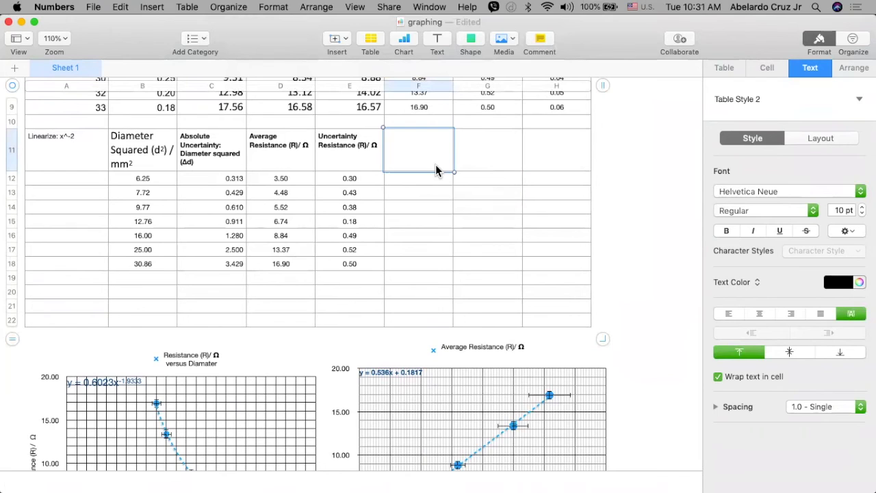
pyautogui.press('cmd+v')
pyautogui.click(456, 206)
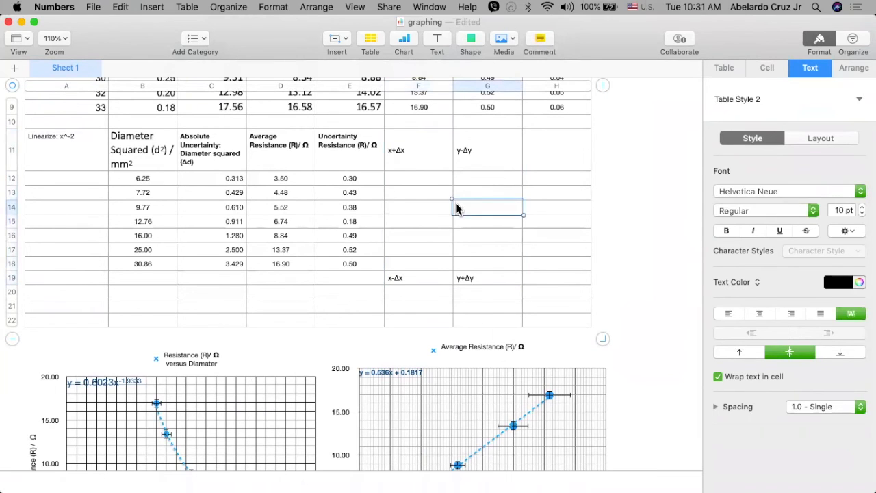
# Enter the heading MAXIMUM TRENDLINE in cell F10, above the x+Δx label.
pyautogui.click(425, 169)
pyautogui.scroll(2, 426, 167)
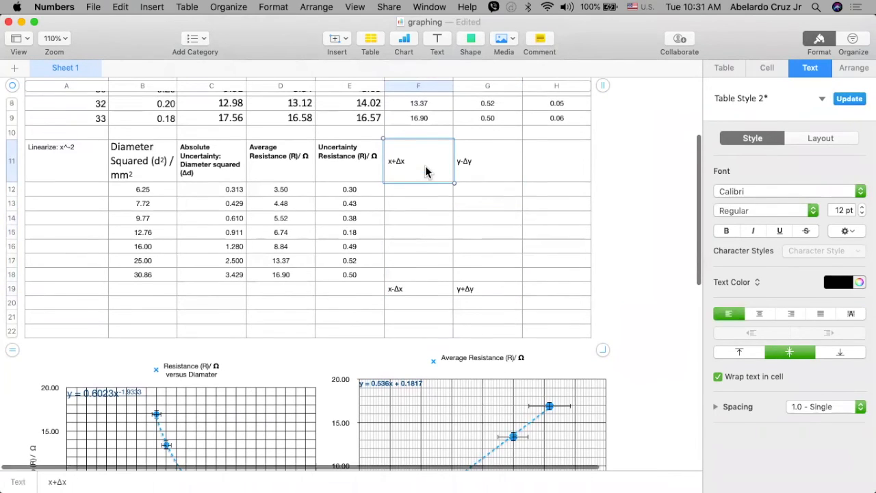
pyautogui.click(424, 150)
pyautogui.scroll(1, 435, 160)
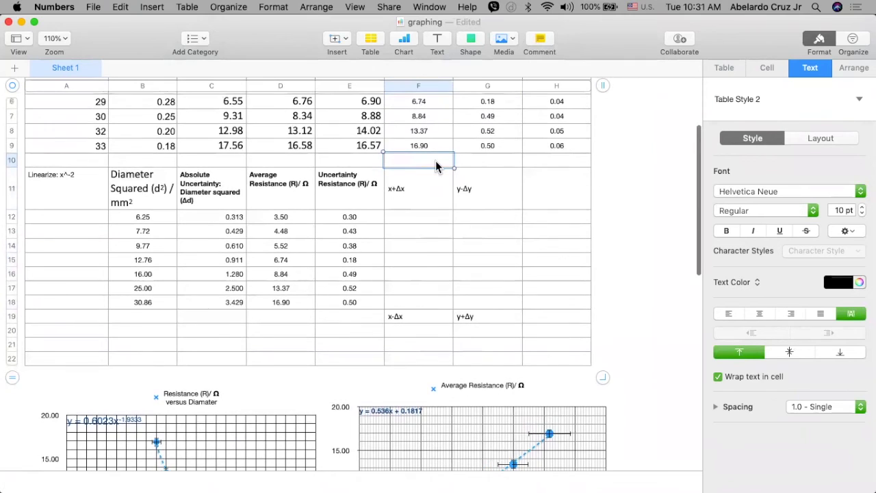
pyautogui.write('MAXIMUM TR')
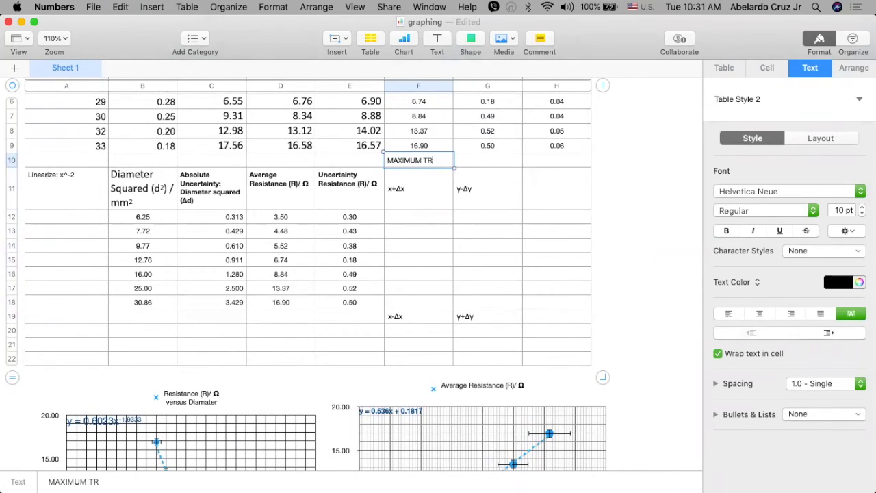
pyautogui.write('ENDLINE')
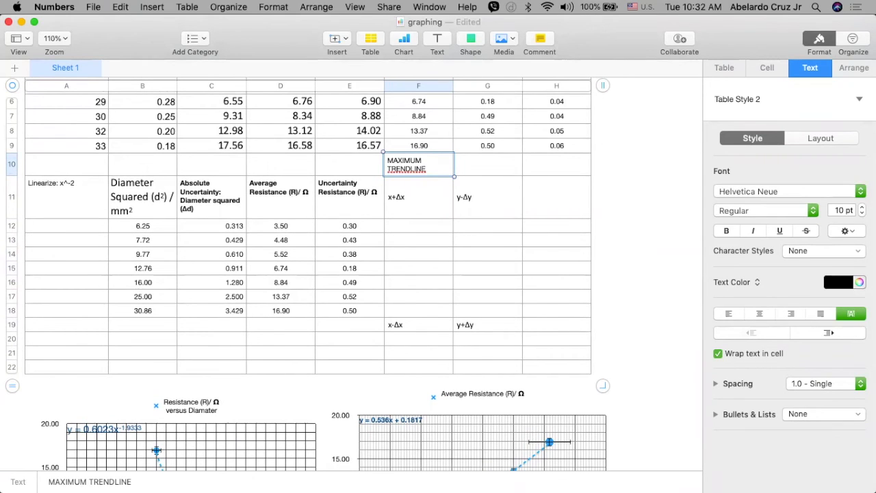
# Extend the heading in F10 to MAXIMUM TRENDLINE SLOPE and merge cells F10 and G10.
pyautogui.write(' SLOPE')
pyautogui.click(510, 201)
pyautogui.click(445, 169)
pyautogui.moveTo(445, 170); pyautogui.dragTo(465, 169)
pyautogui.scroll(1, 465, 171)
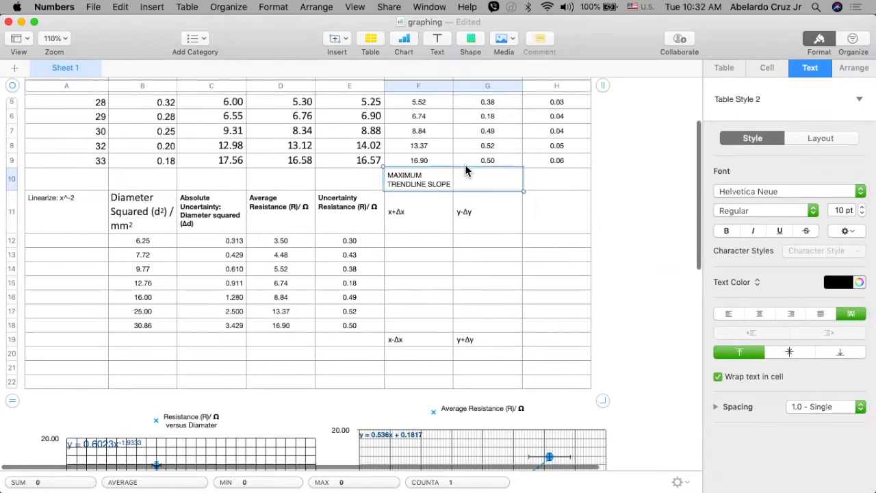
pyautogui.scroll(1, 465, 171)
pyautogui.scroll(-2, 467, 201)
pyautogui.rightClick(473, 160)
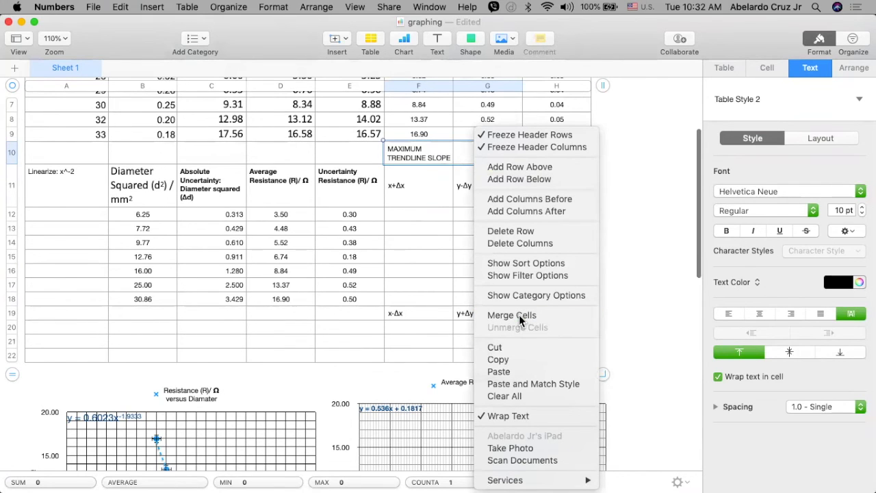
pyautogui.press('Return')
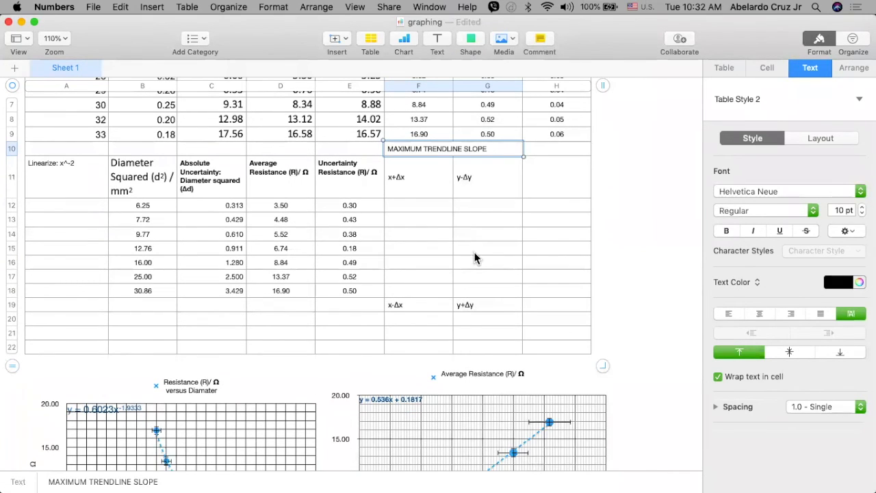
pyautogui.scroll(-3, 471, 226)
pyautogui.click(472, 229)
pyautogui.scroll(1, 473, 205)
pyautogui.click(446, 114)
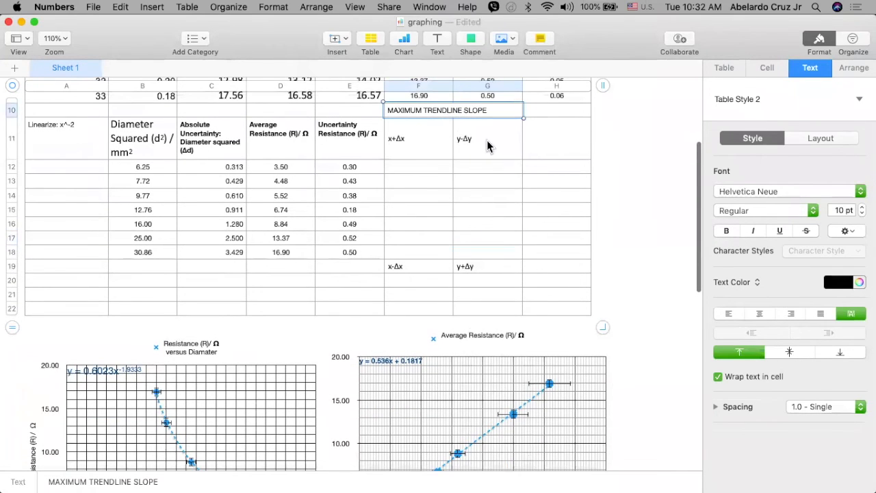
pyautogui.moveTo(489, 143); pyautogui.dragTo(528, 158)
pyautogui.rightClick(530, 158)
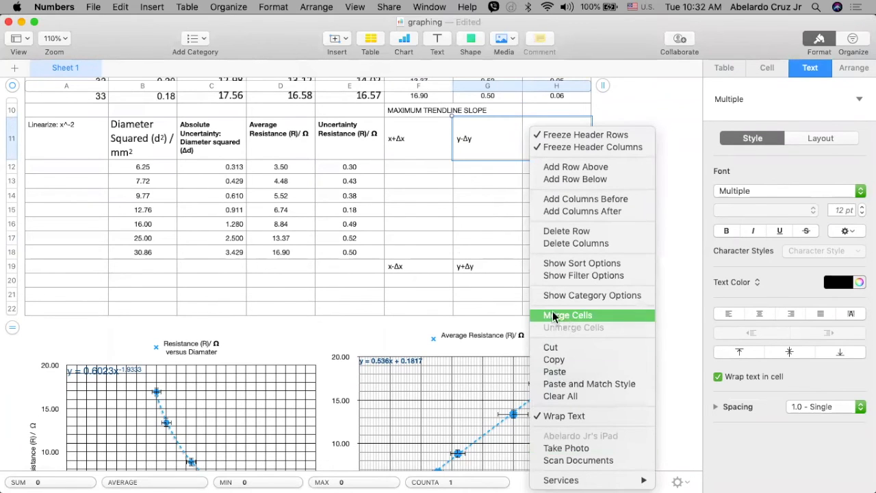
pyautogui.click(448, 238)
pyautogui.scroll(-1, 449, 238)
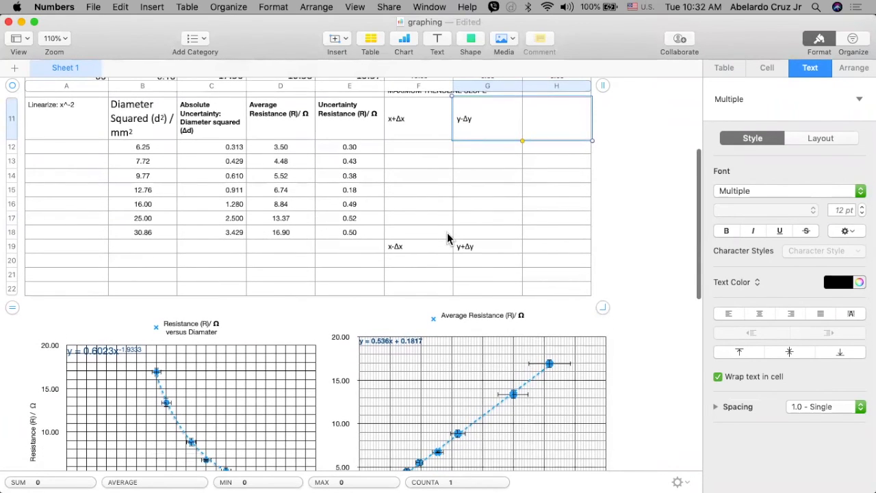
pyautogui.scroll(1, 431, 205)
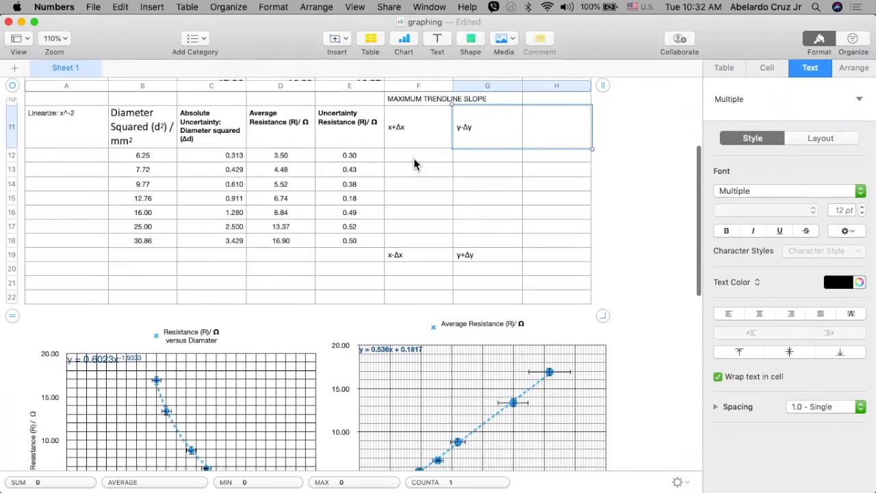
# Enter the formula B12+C12 in cell F12 for the first x+Δx coordinate.
pyautogui.click(413, 162)
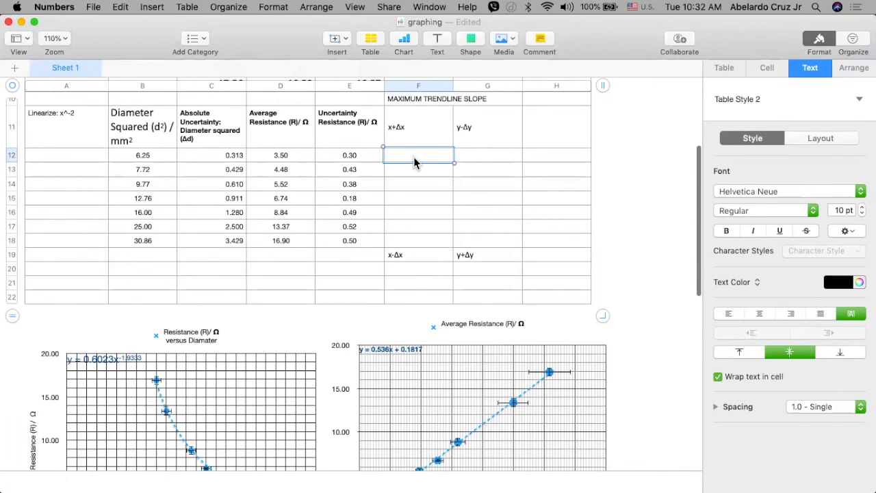
pyautogui.write('=')
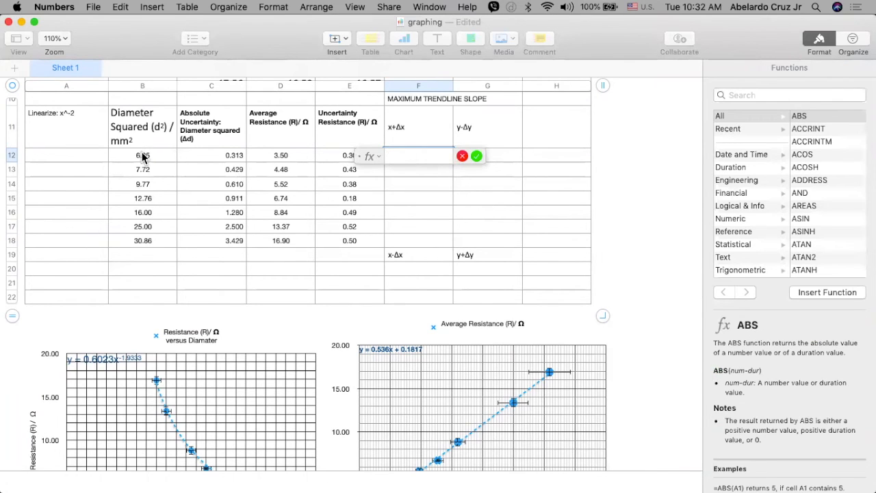
pyautogui.click(143, 156)
pyautogui.write('+')
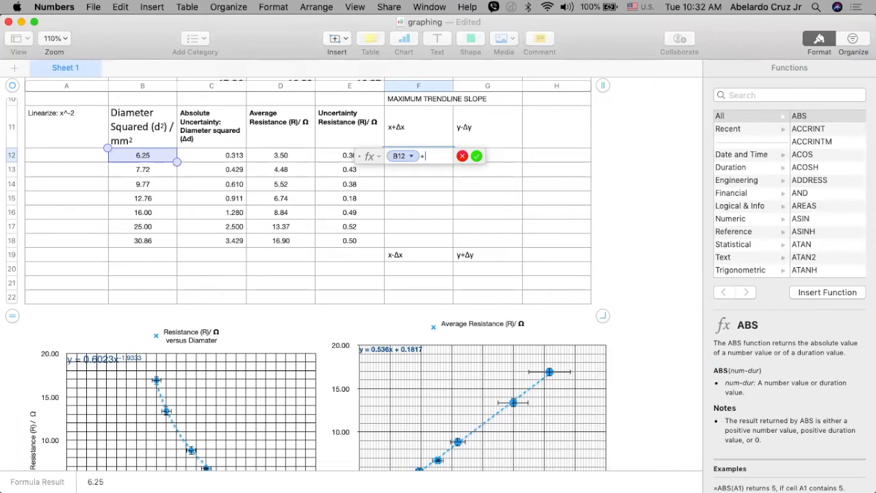
pyautogui.click(194, 155)
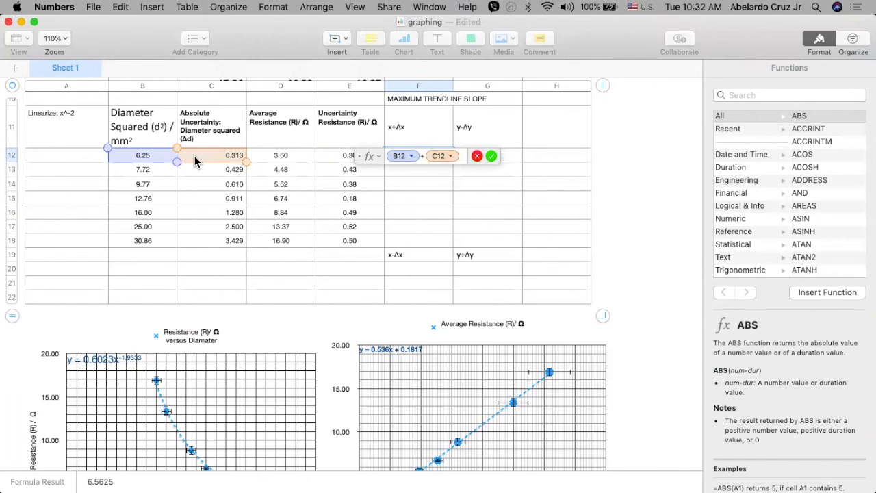
pyautogui.click(491, 158)
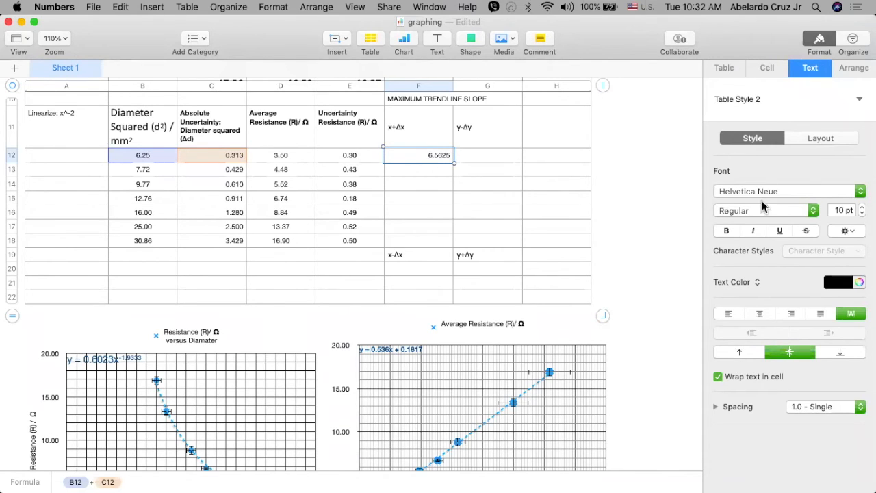
# Enter the formula B18−C18 in cell F18 for the x-Δx coordinate of the last data point.
pyautogui.click(419, 241)
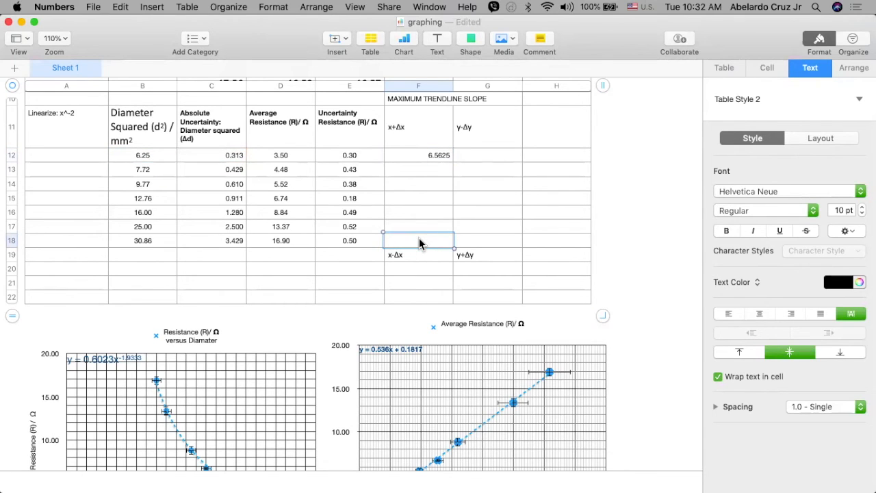
pyautogui.click(425, 157)
pyautogui.click(417, 244)
pyautogui.press('=')
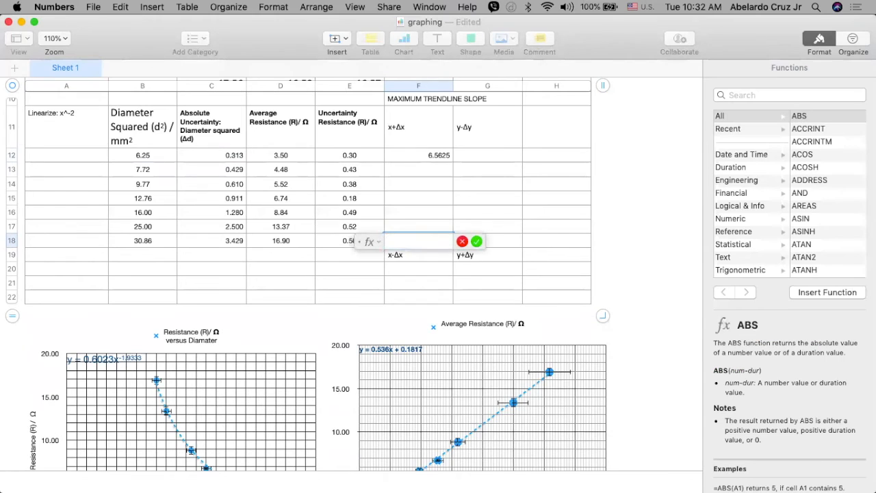
pyautogui.click(145, 244)
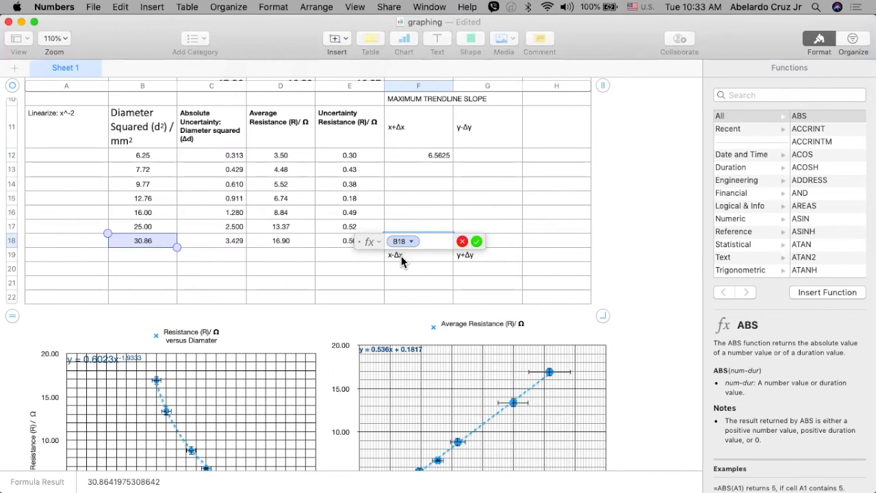
pyautogui.write('-')
pyautogui.click(234, 243)
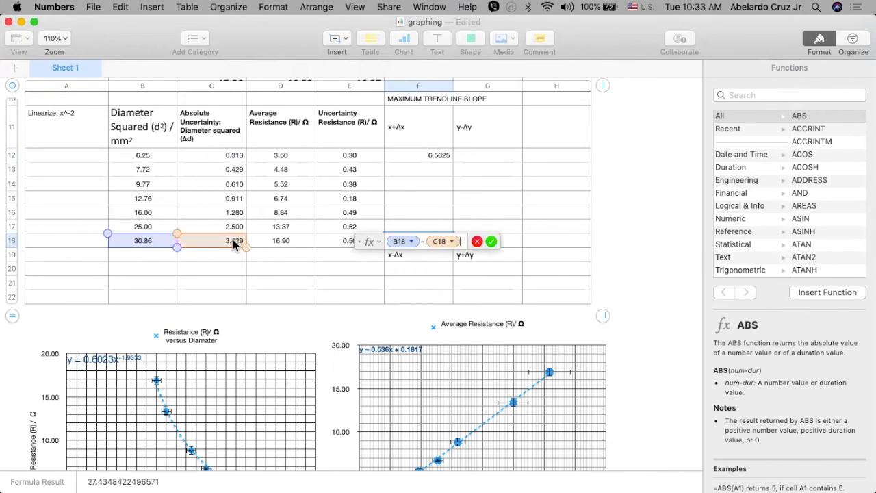
pyautogui.click(492, 244)
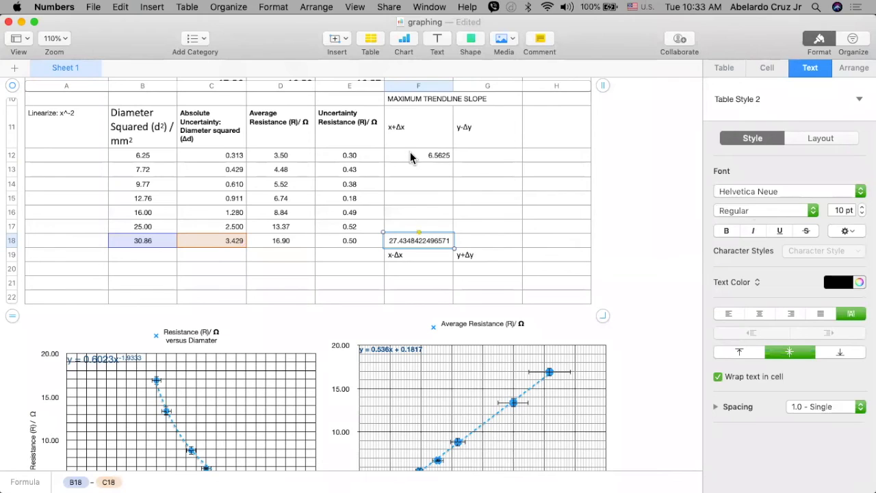
# Format the x coordinates in cells F12 to F18 to two decimal places.
pyautogui.click(411, 158)
pyautogui.keyDown('shift'); pyautogui.click(414, 249); pyautogui.keyUp('shift')
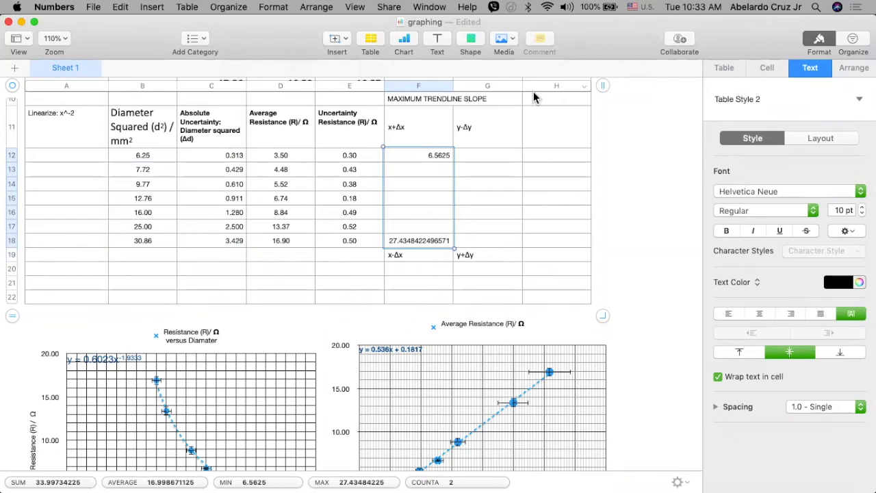
pyautogui.click(777, 71)
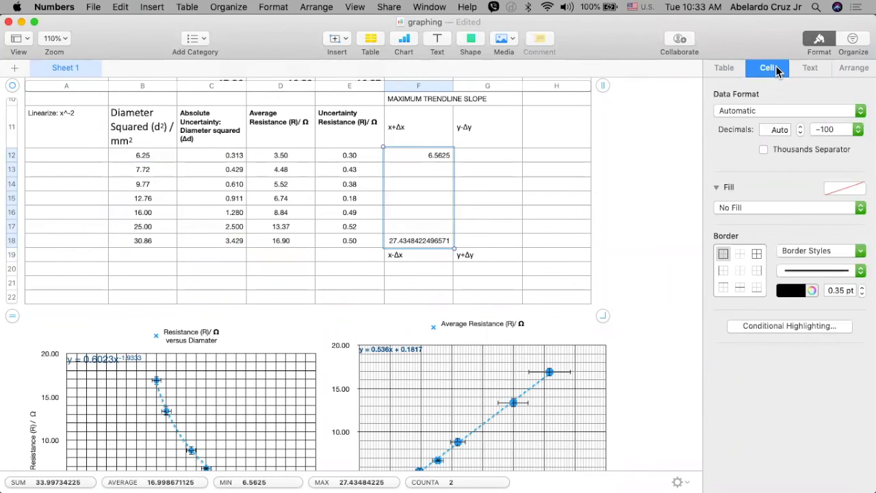
pyautogui.click(801, 133)
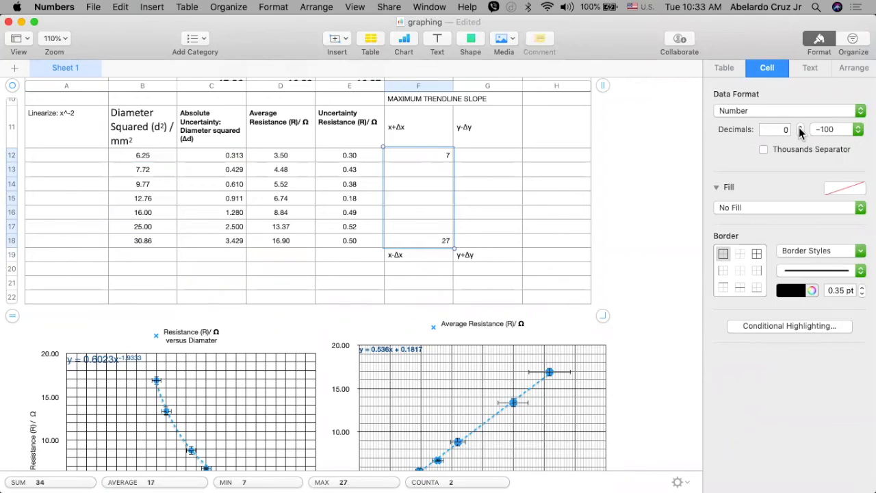
pyautogui.click(799, 129)
pyautogui.click(800, 129)
# Enter the formula D12−E12 in cell G12 for the first y-Δy coordinate.
pyautogui.click(490, 170)
pyautogui.click(486, 157)
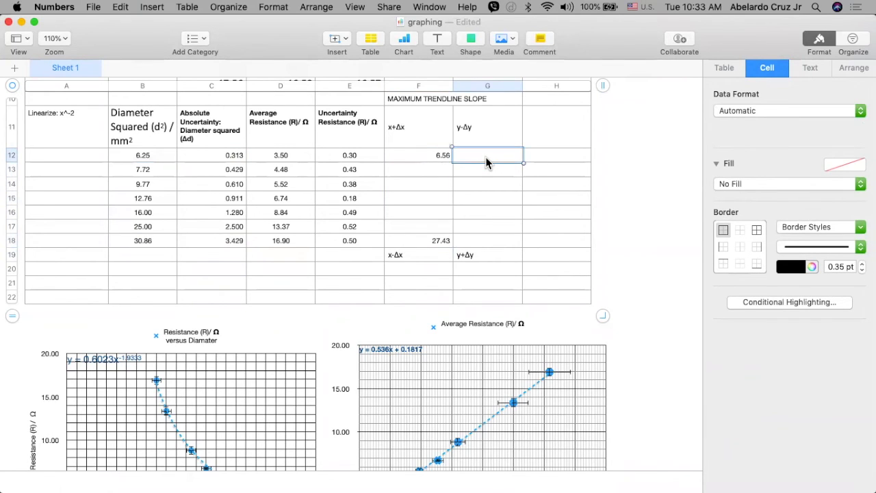
pyautogui.write('=')
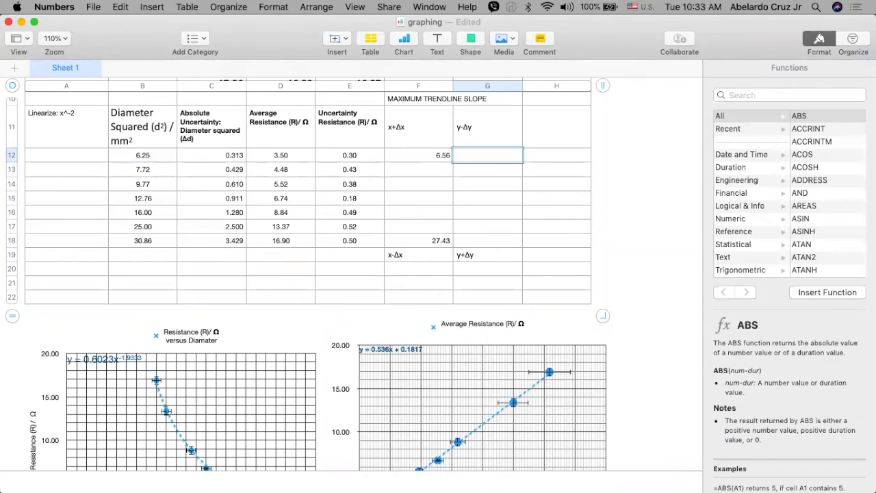
pyautogui.click(276, 161)
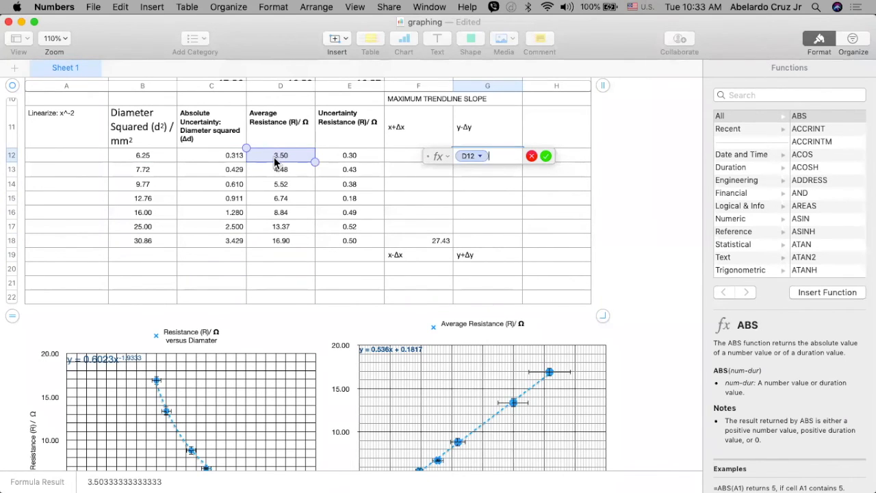
pyautogui.write('+')
pyautogui.write('-')
pyautogui.click(345, 162)
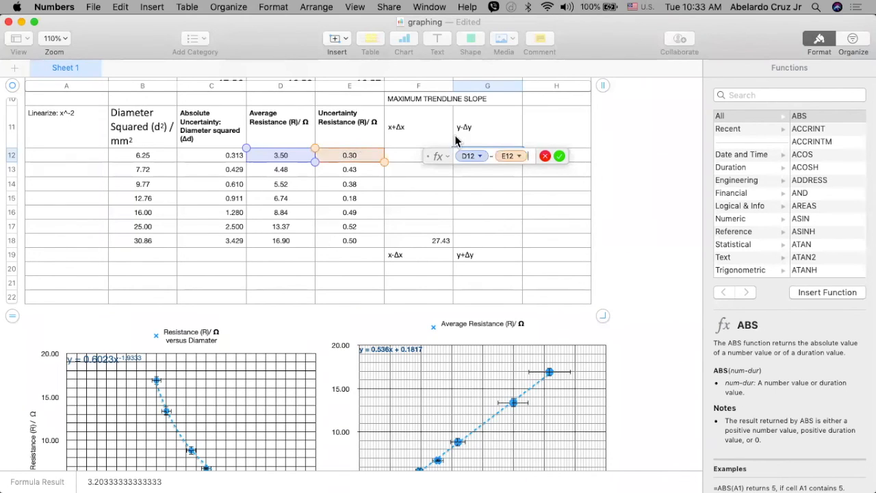
pyautogui.click(559, 156)
# Enter the formula D18+E18 in cell G18 for the y+Δy coordinate of the last data point.
pyautogui.click(495, 244)
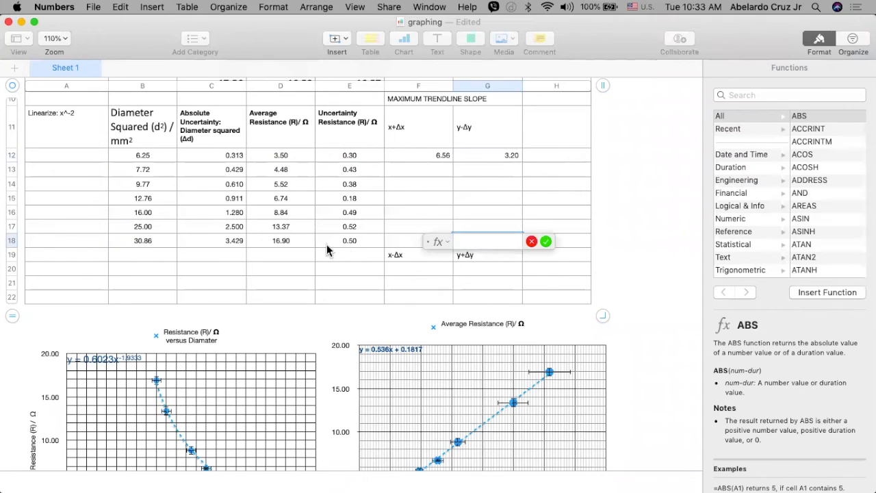
pyautogui.click(300, 245)
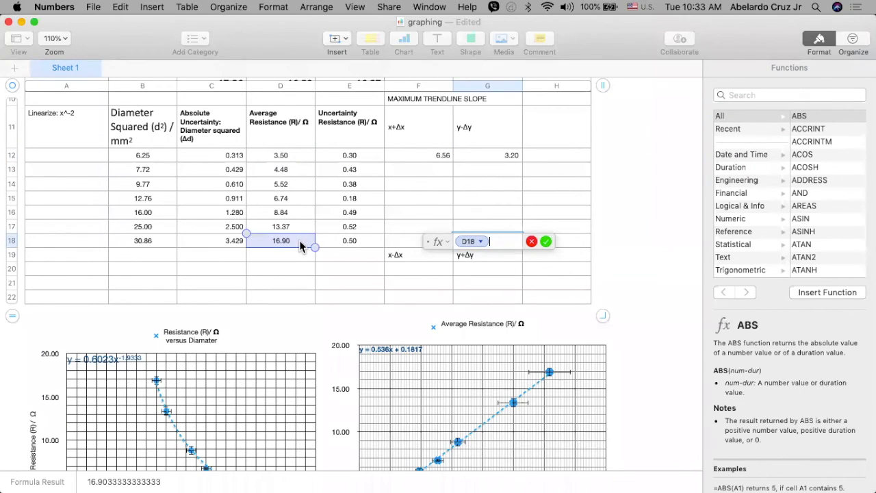
pyautogui.write('+')
pyautogui.click(346, 244)
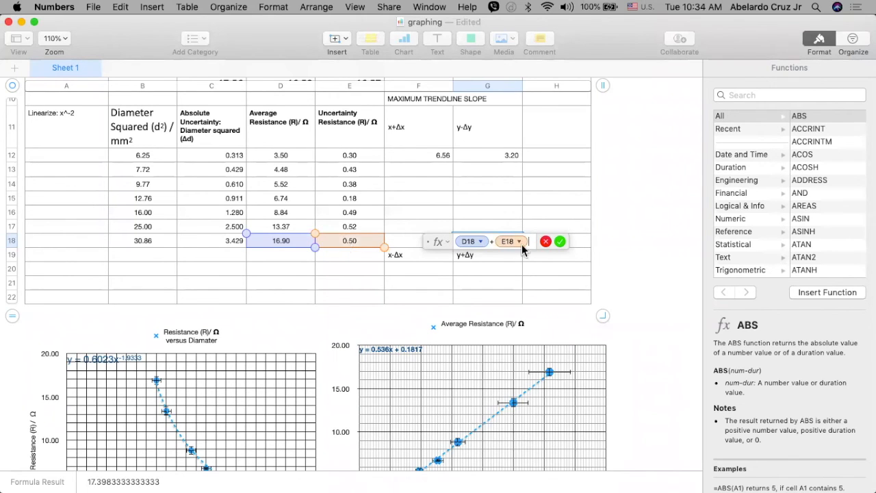
pyautogui.click(559, 241)
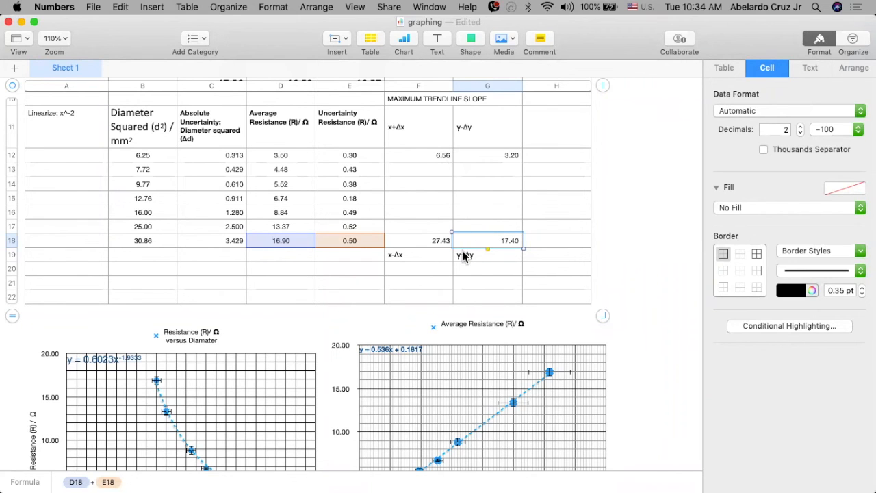
# Check the blank coordinate table's remaining columns, and add a new column after column H in the data table.
pyautogui.scroll(1, 555, 151)
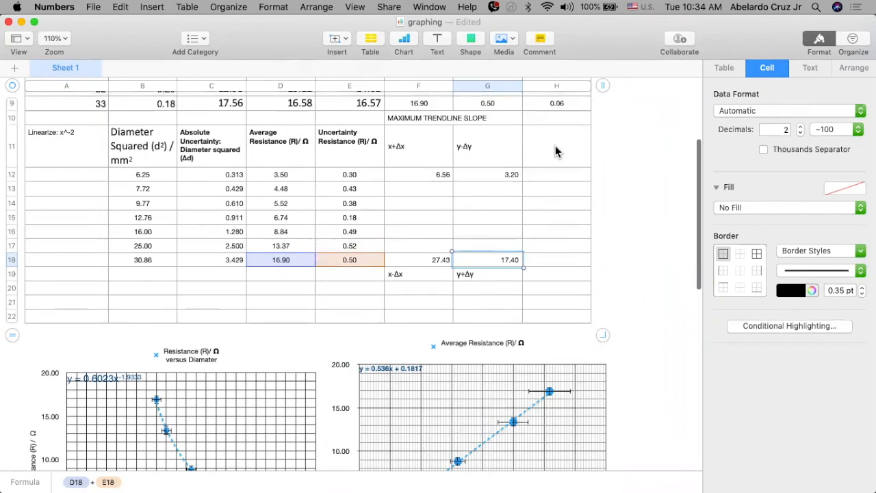
pyautogui.scroll(-10, 554, 151)
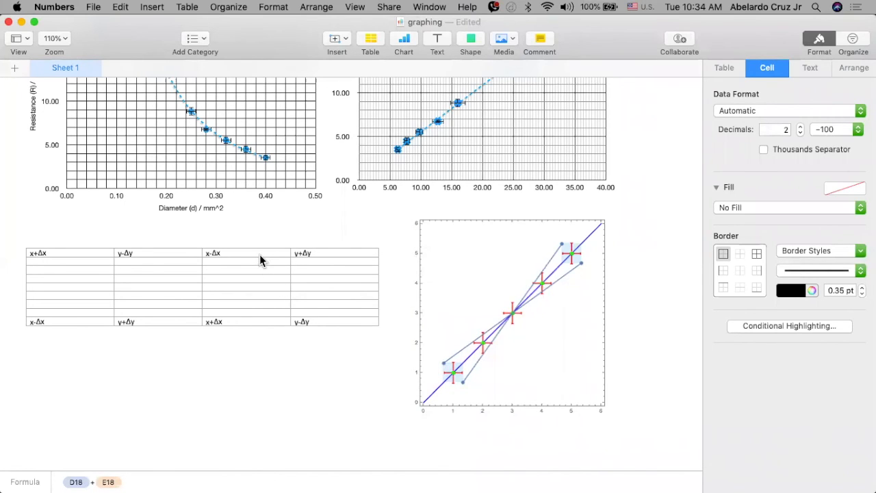
pyautogui.scroll(8, 300, 254)
pyautogui.scroll(4, 566, 230)
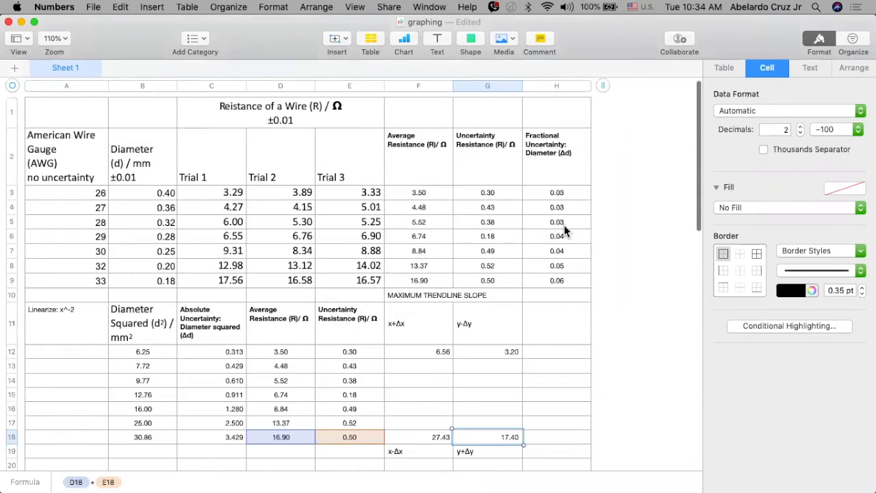
pyautogui.click(565, 229)
pyautogui.rightClick(562, 230)
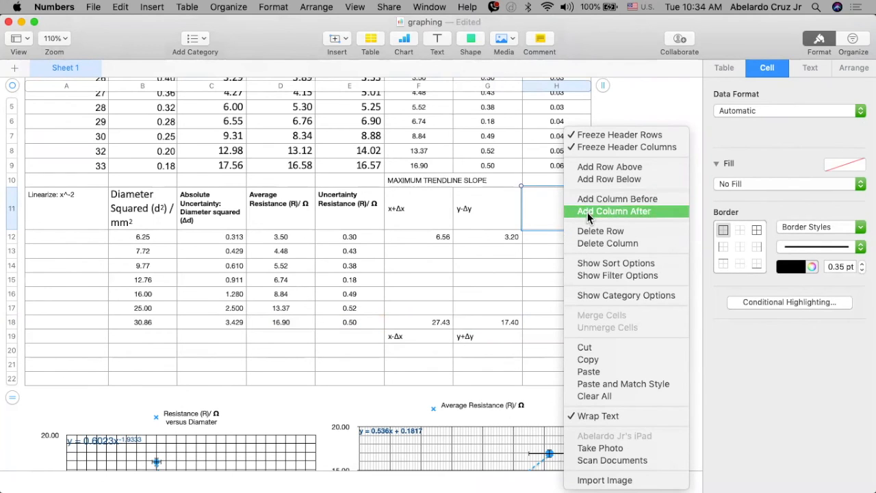
pyautogui.click(587, 212)
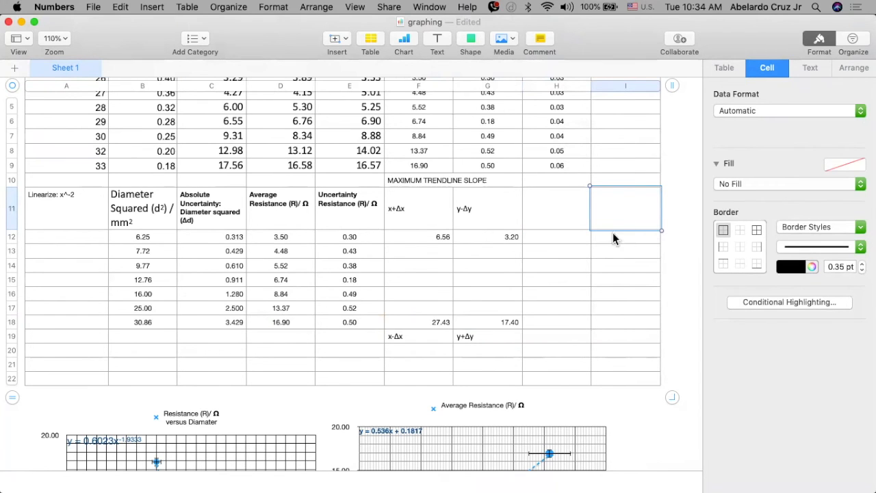
# Copy the x-Δx and y+Δy columns, with their bottom labels, from the blank coordinate table into the data table starting at cell H11.
pyautogui.click(555, 223)
pyautogui.scroll(-5, 556, 228)
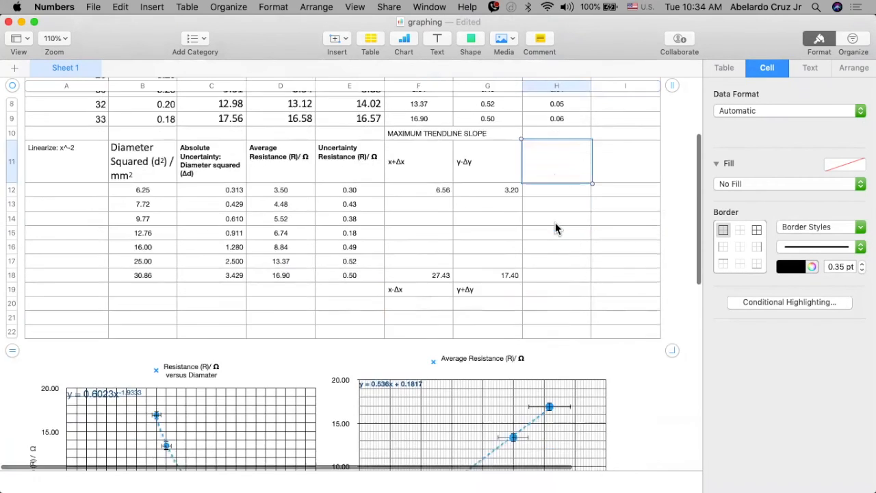
pyautogui.scroll(-10, 555, 228)
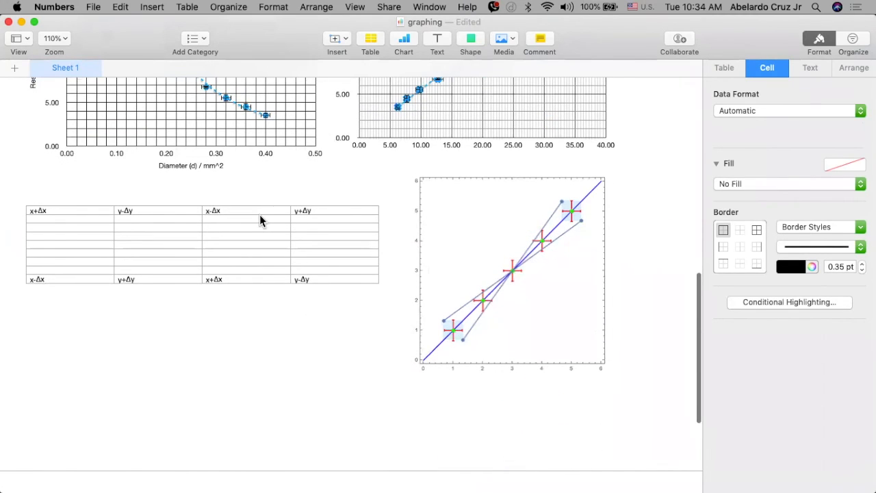
pyautogui.moveTo(259, 210); pyautogui.dragTo(303, 275)
pyautogui.press('super+c')
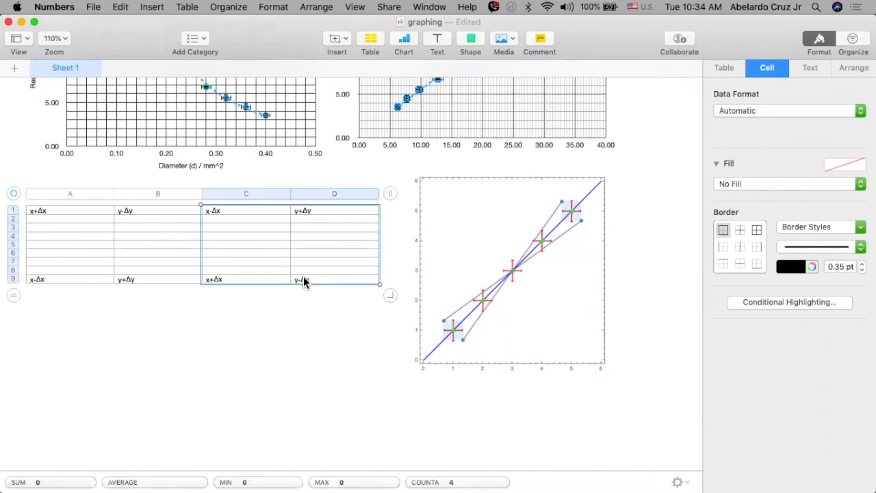
pyautogui.scroll(15, 303, 276)
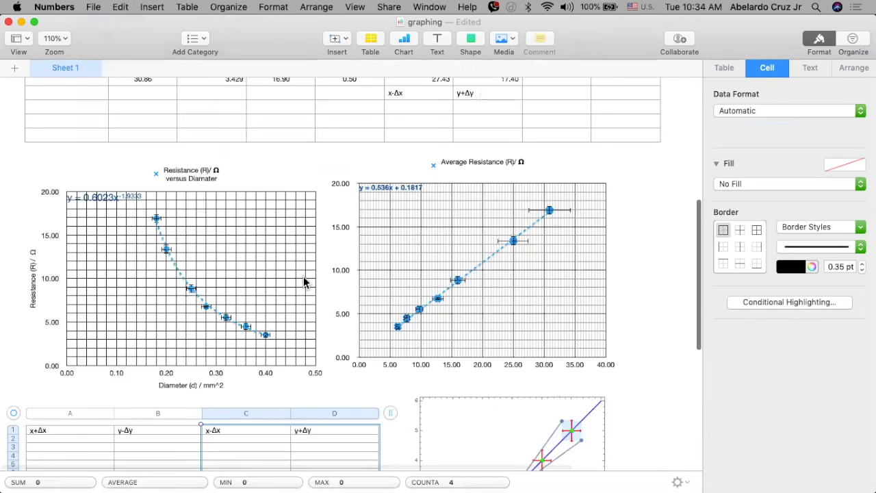
pyautogui.click(533, 237)
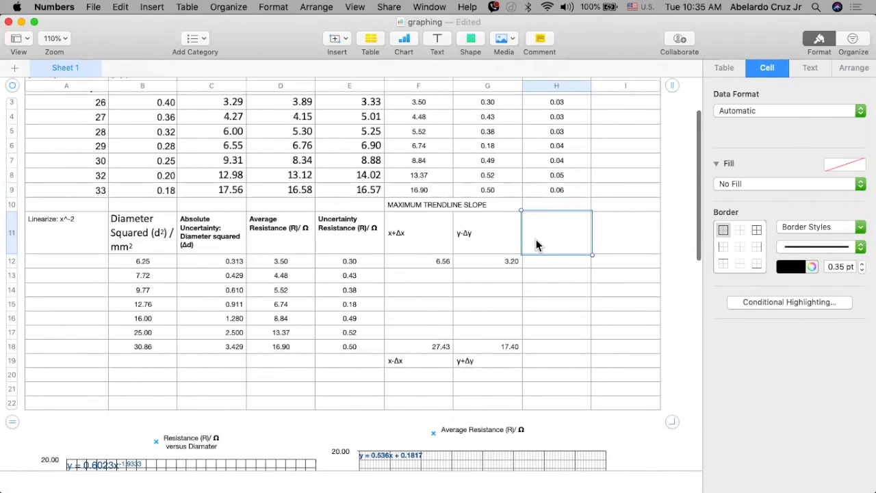
pyautogui.moveTo(536, 245); pyautogui.dragTo(545, 244)
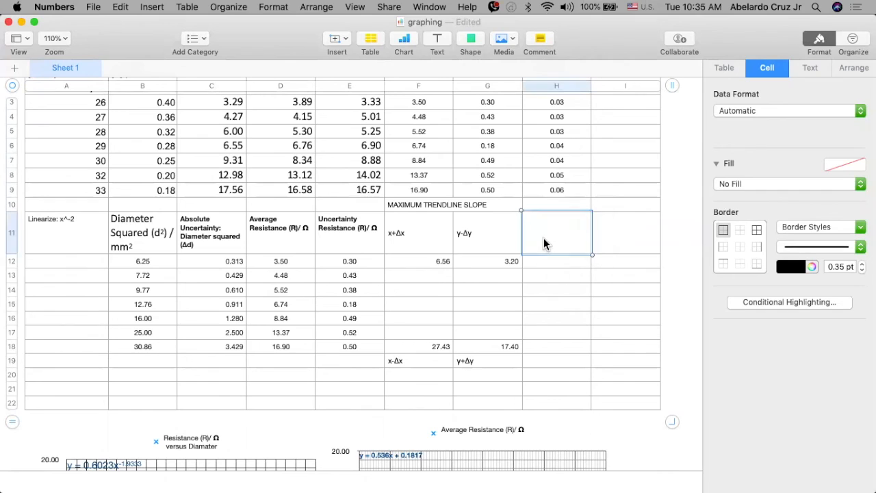
pyautogui.press('super+v')
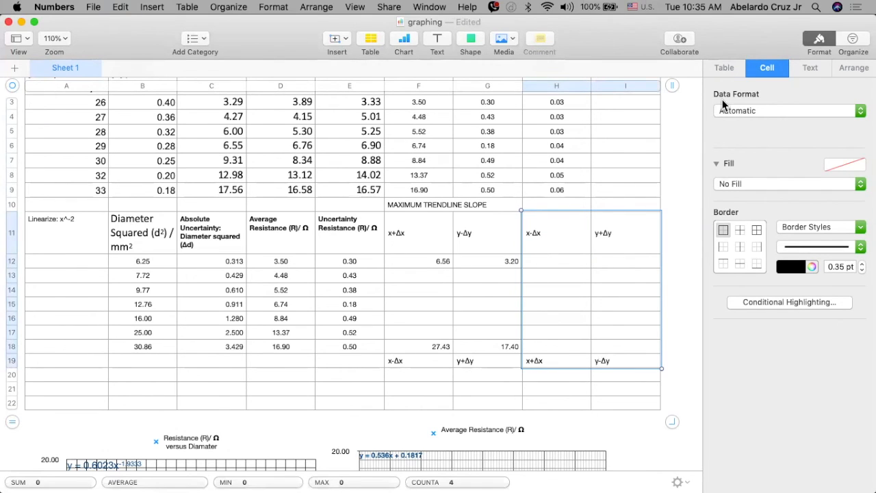
pyautogui.click(559, 273)
pyautogui.click(557, 264)
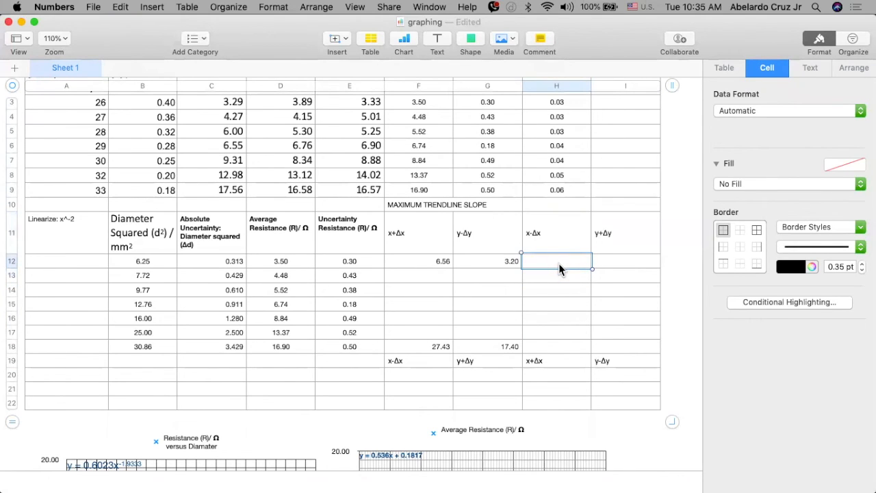
# Copy the MAXIMUM TRENDLINE SLOPE heading into cell H10 and change its wording to MINIMUM TRENDLINE SLOPE.
pyautogui.moveTo(561, 205); pyautogui.dragTo(595, 210)
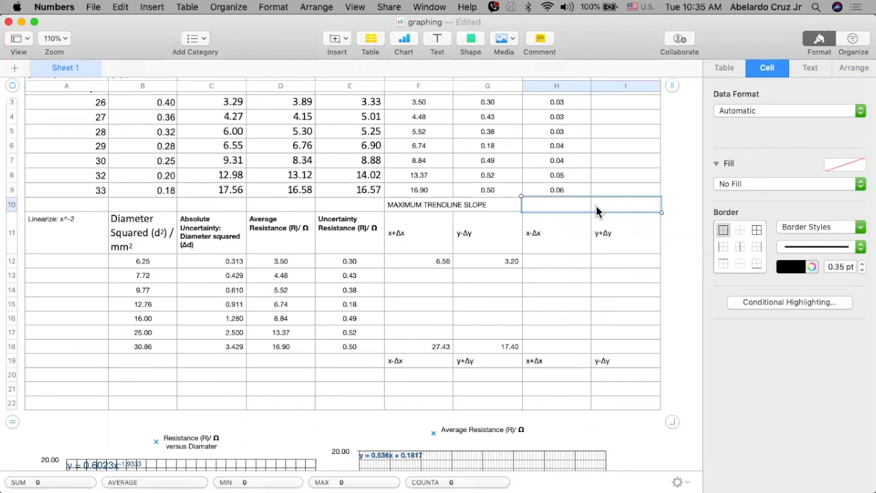
pyautogui.click(477, 209)
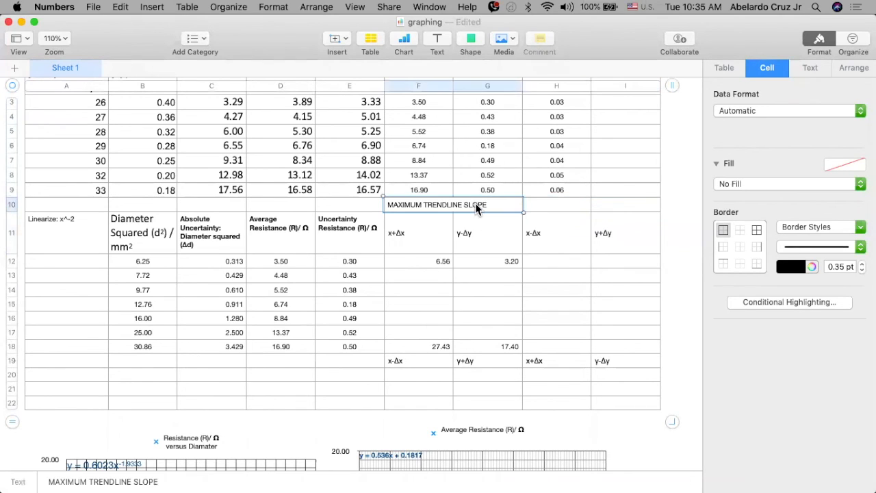
pyautogui.press('super+c')
pyautogui.click(539, 207)
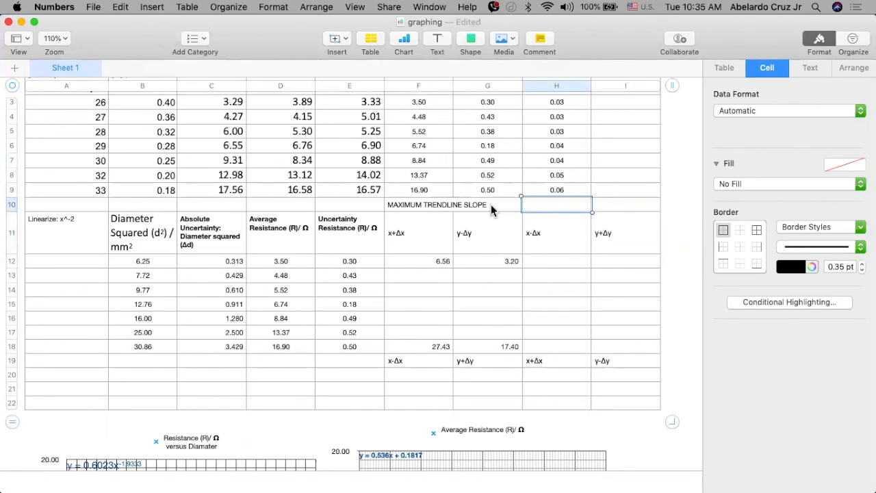
pyautogui.click(490, 205)
pyautogui.click(556, 207)
pyautogui.press('super+v')
pyautogui.doubleClick(559, 209)
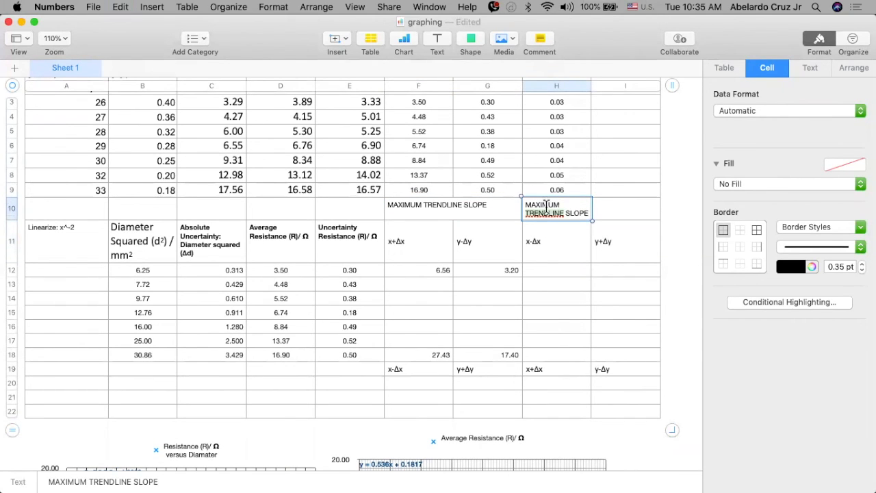
pyautogui.write('MINIMYM')
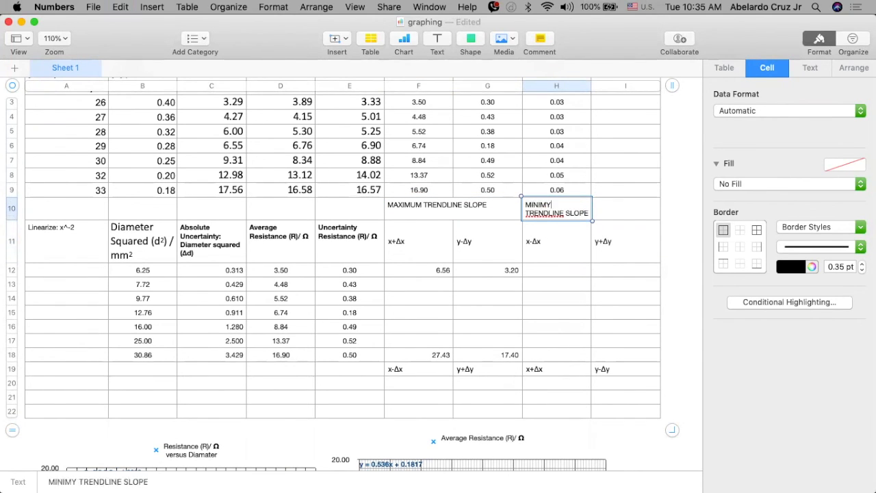
pyautogui.press('BackSpace')
pyautogui.press('BackSpace')
pyautogui.write('UM')
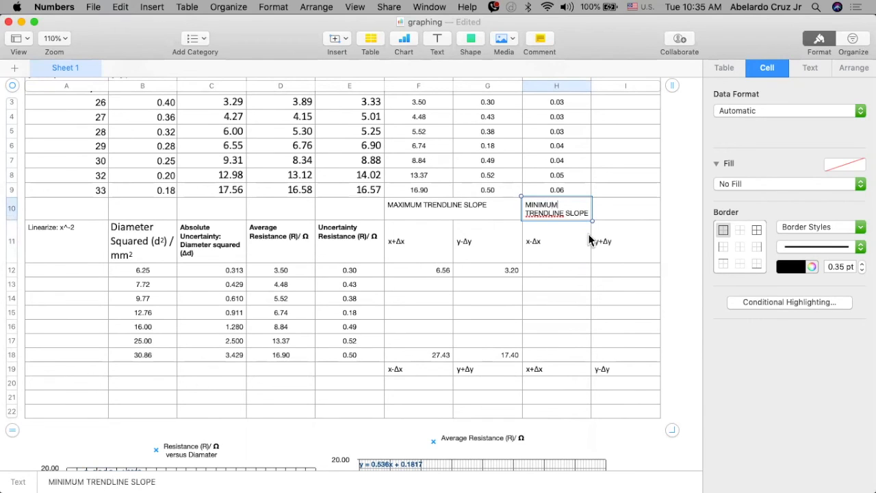
pyautogui.click(588, 240)
# Merge cells H10 and I10 so the minimum trendline heading spans both columns.
pyautogui.click(562, 209)
pyautogui.moveTo(562, 209); pyautogui.dragTo(647, 221)
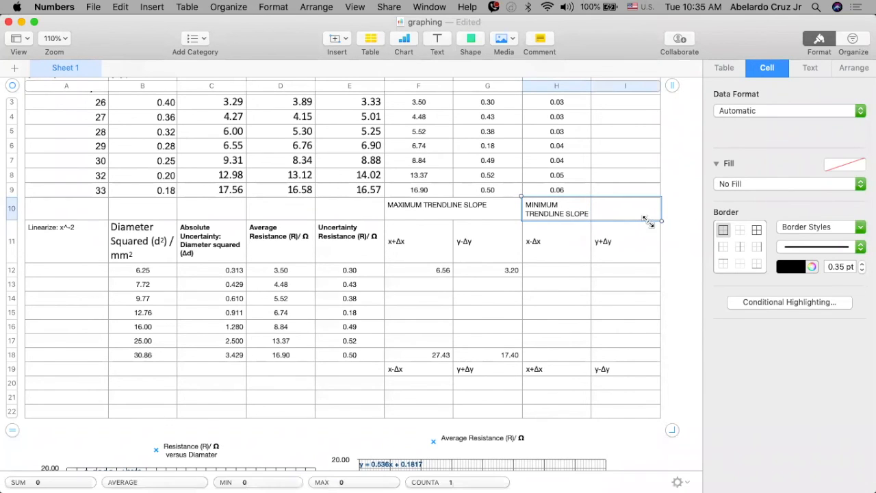
pyautogui.rightClick(615, 213)
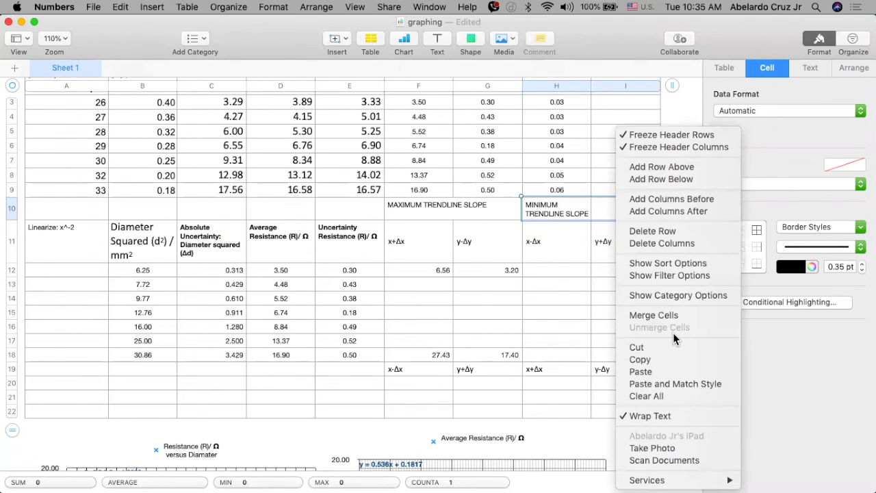
pyautogui.click(665, 317)
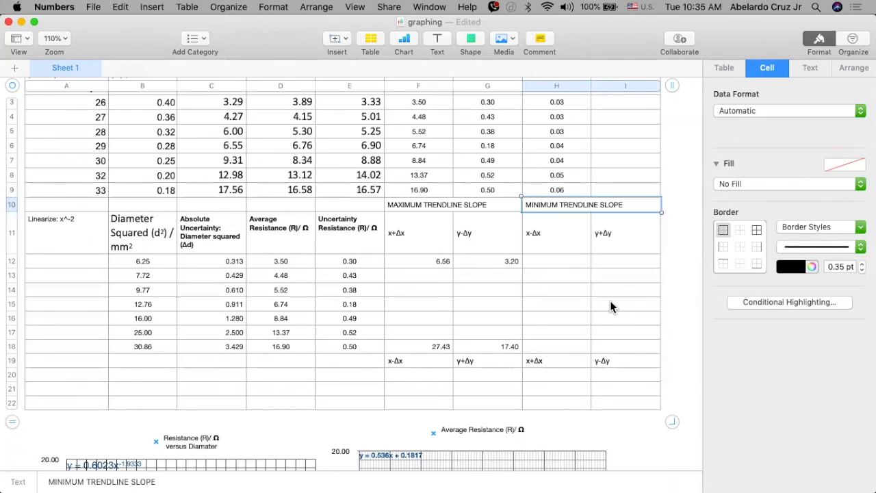
pyautogui.click(609, 300)
# Enter the formula B12−C12 in cell H12 for the first x-Δx coordinate.
pyautogui.click(556, 260)
pyautogui.press('=')
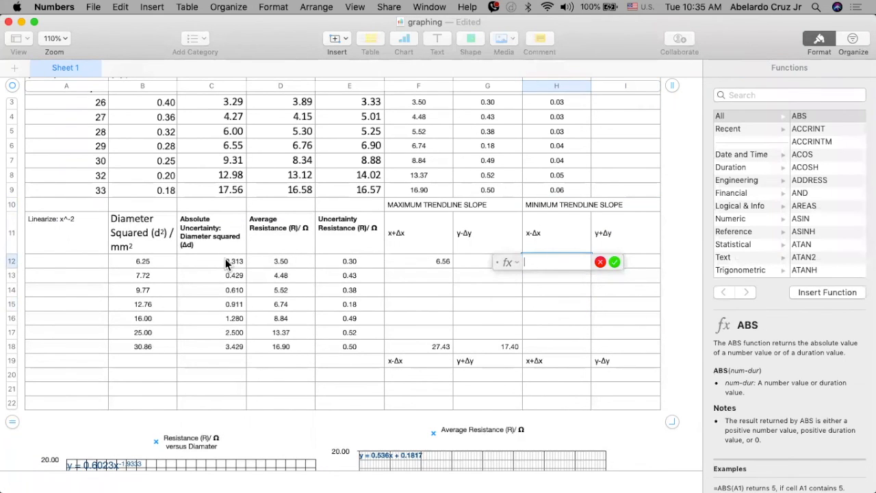
pyautogui.click(161, 258)
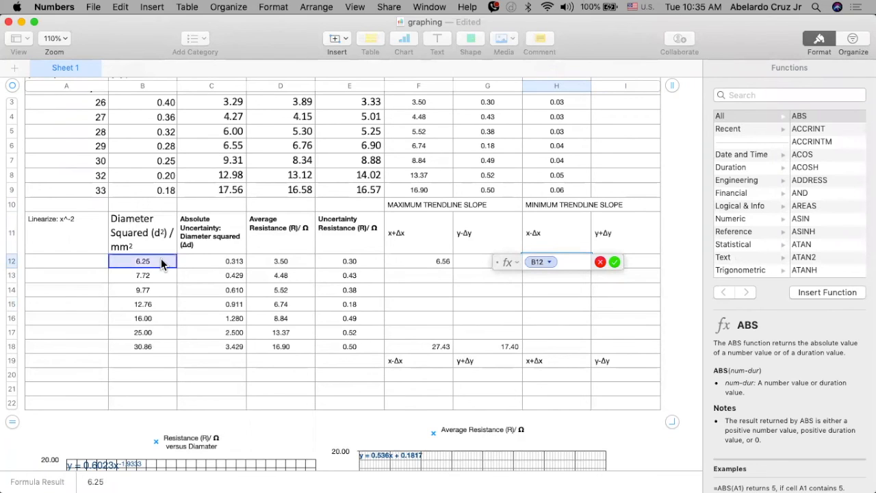
pyautogui.write('-')
pyautogui.click(212, 263)
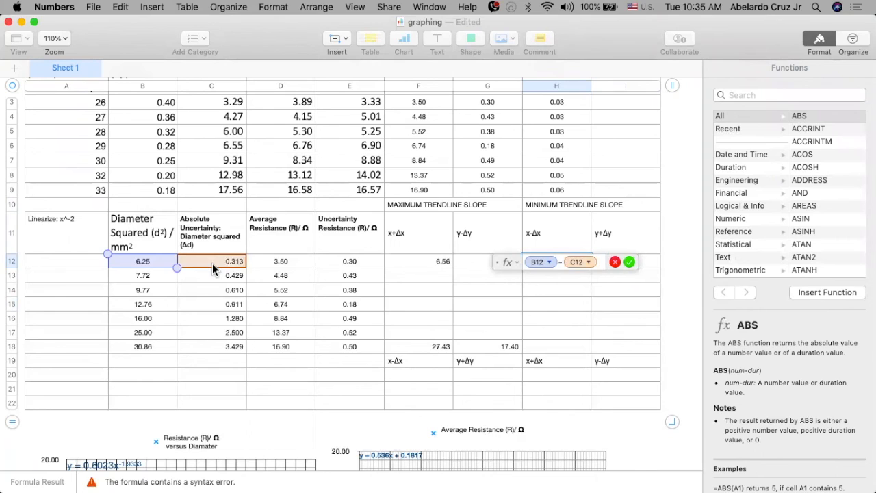
pyautogui.click(629, 261)
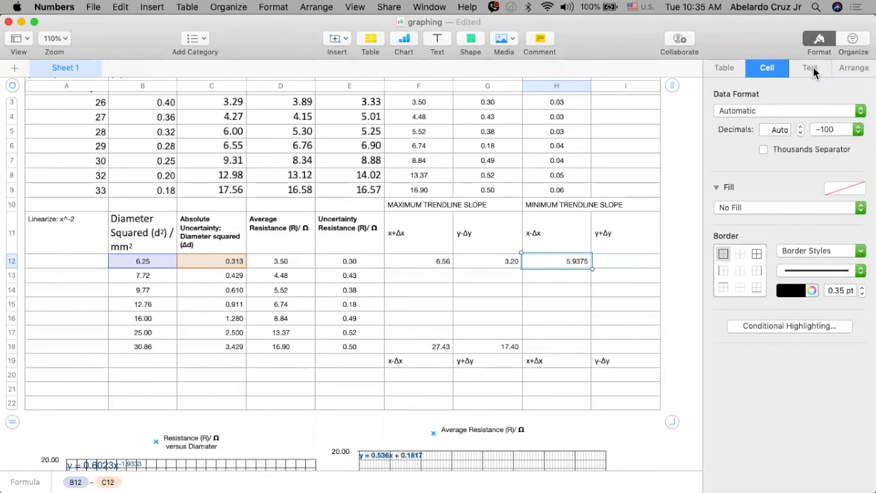
# Enter the formula B18+C18 in cell H18 for the x+Δx coordinate of the last data point.
pyautogui.click(537, 351)
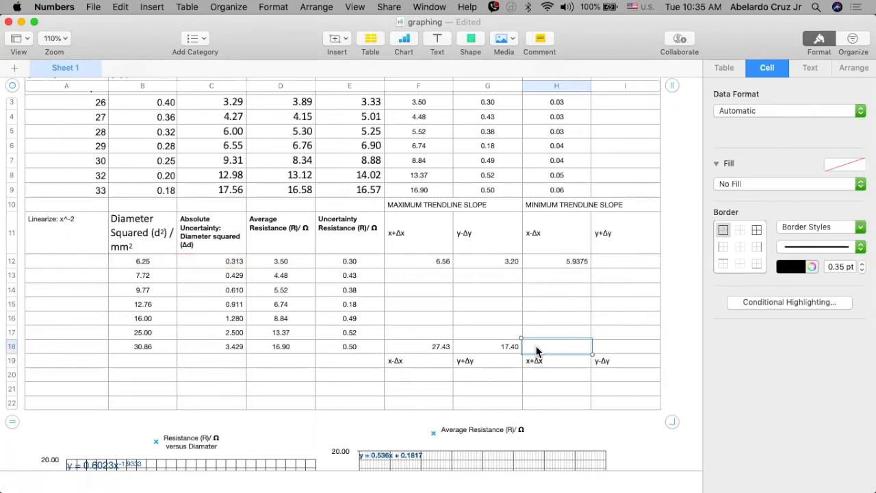
pyautogui.write('=')
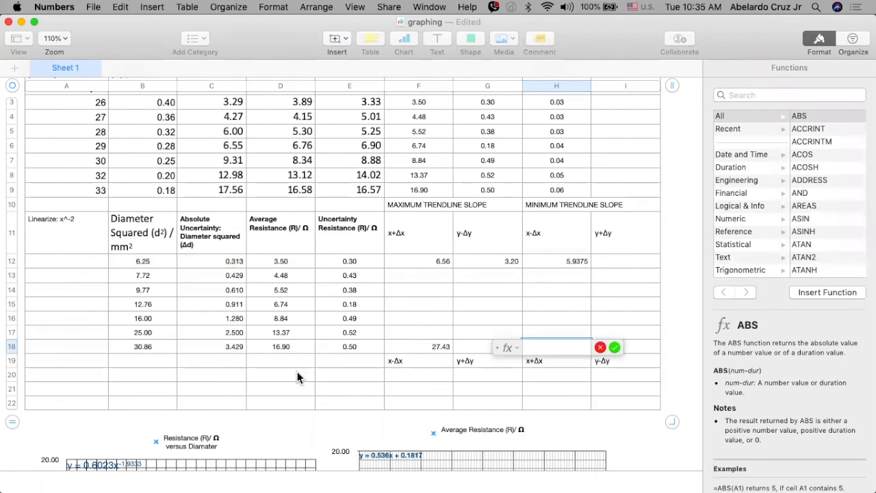
pyautogui.click(152, 345)
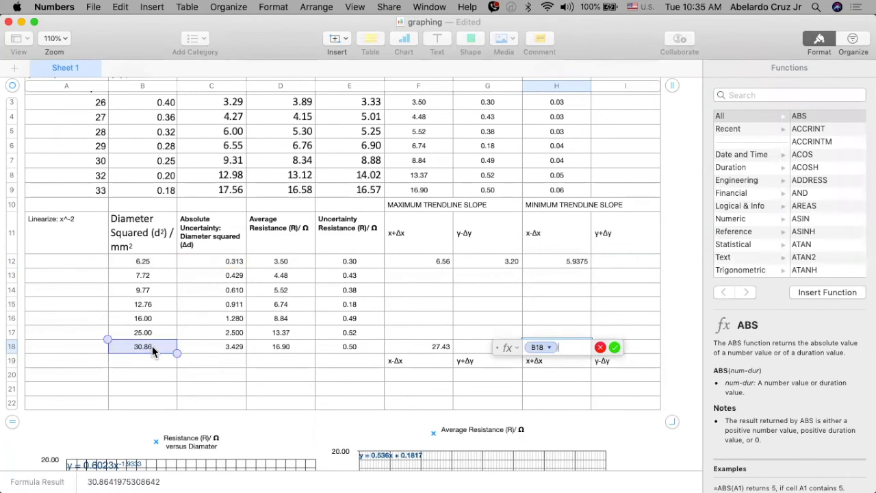
pyautogui.write('+')
pyautogui.click(202, 354)
pyautogui.press('Return')
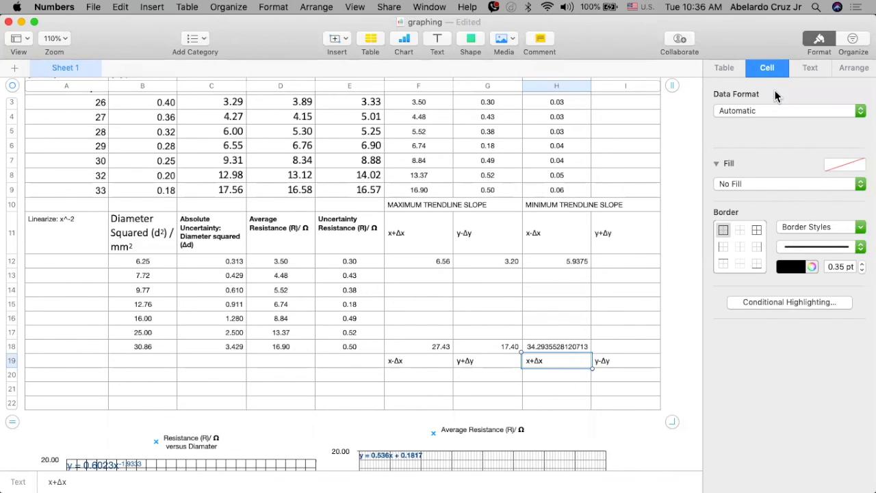
# Format the minimum trendline x coordinates in cells H12 to H18 to two decimal places.
pyautogui.click(560, 265)
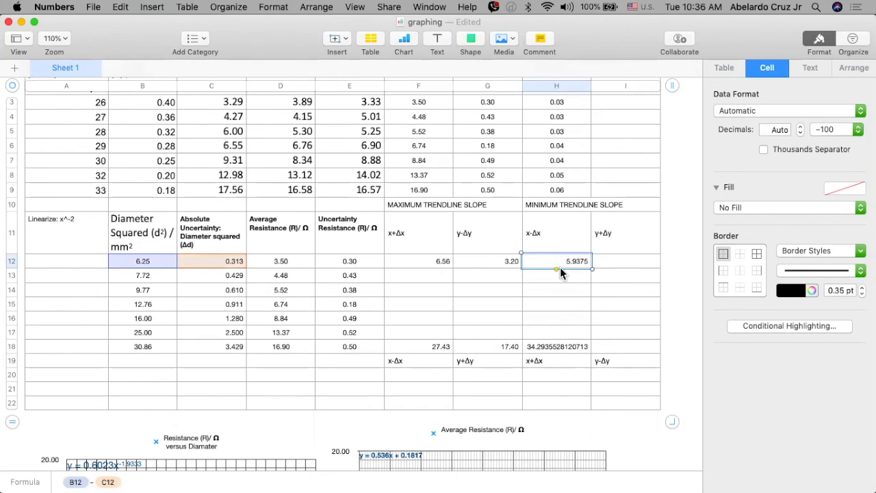
pyautogui.moveTo(590, 296); pyautogui.dragTo(592, 354)
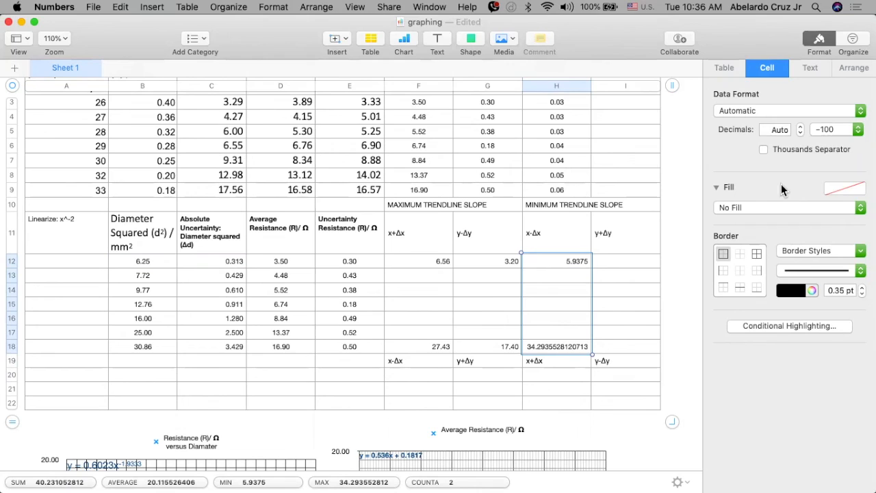
pyautogui.click(799, 131)
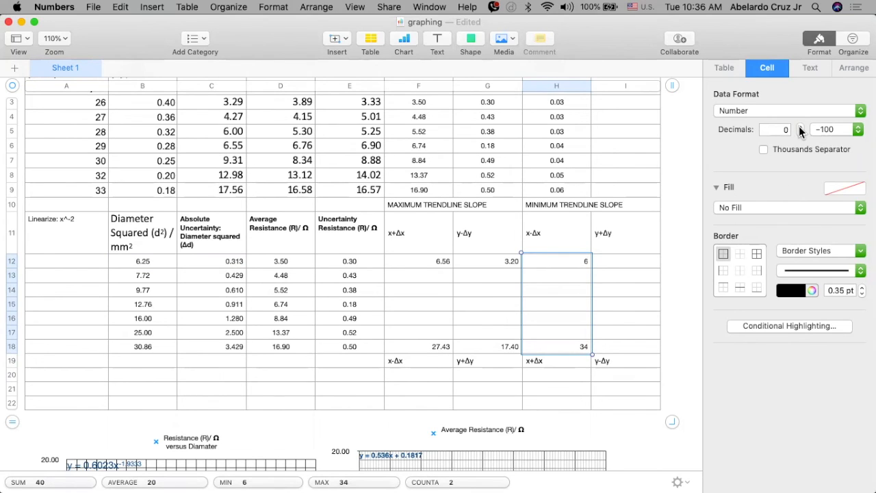
pyautogui.click(799, 126)
pyautogui.click(799, 126)
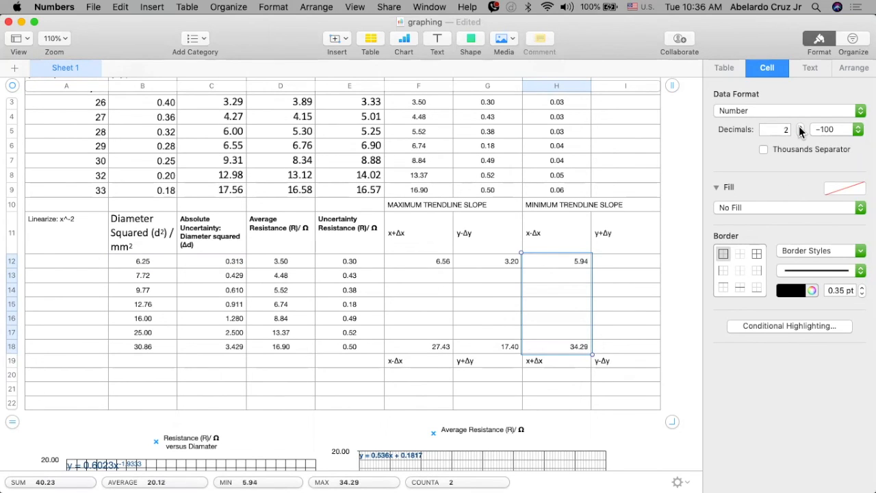
# Enter the formula D12+E12 in cell I12 for the first y+Δy coordinate.
pyautogui.click(614, 260)
pyautogui.press('=')
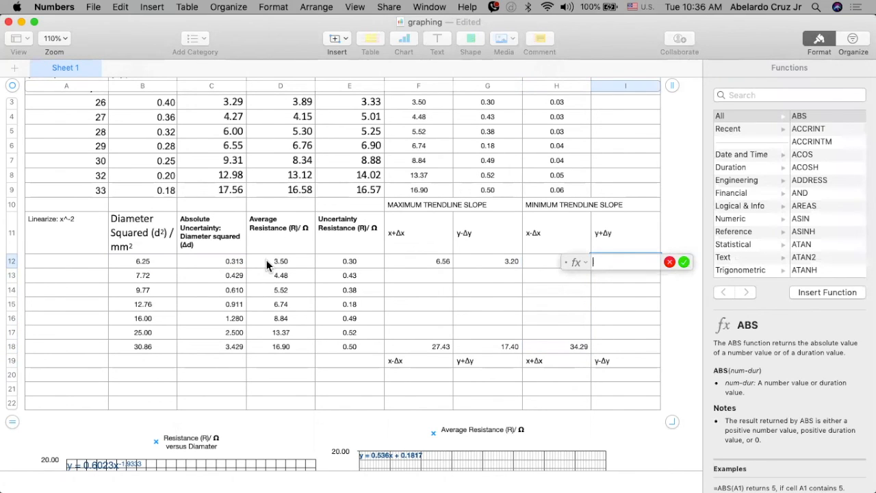
pyautogui.click(266, 261)
pyautogui.write('+')
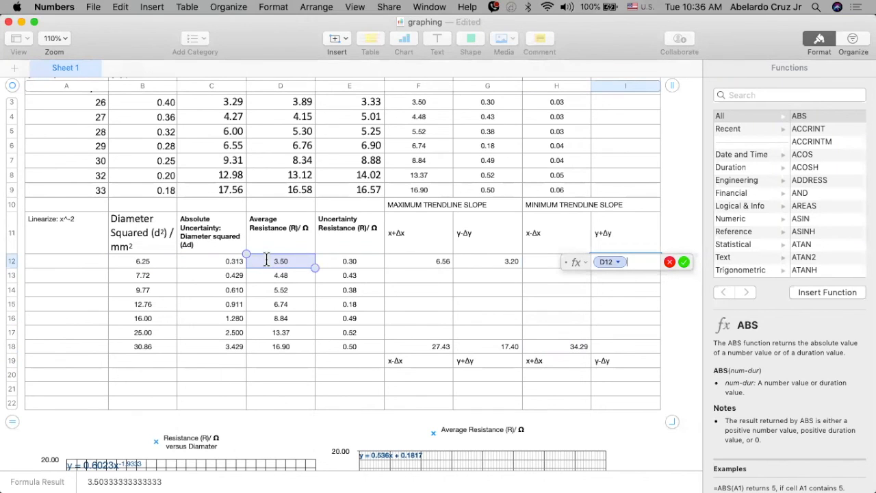
pyautogui.click(329, 262)
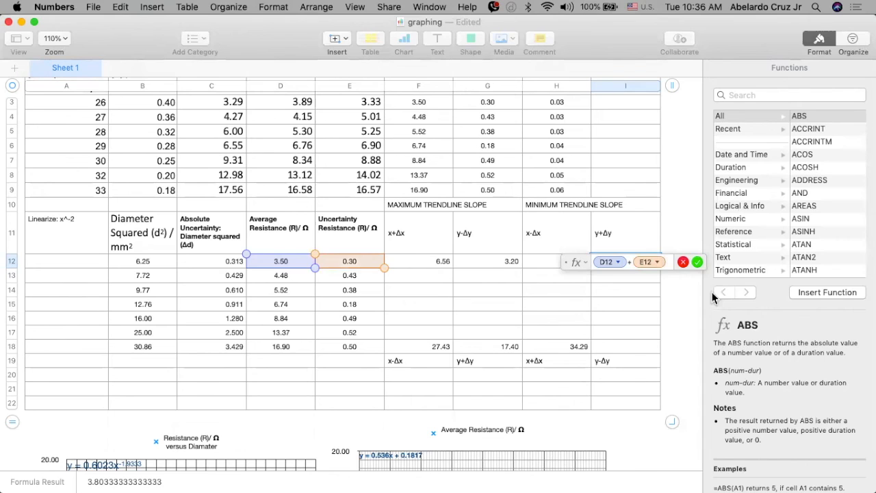
pyautogui.click(697, 263)
# Enter the formula D18−E18 in cell I18 for the y-Δy coordinate of the last data point.
pyautogui.click(623, 344)
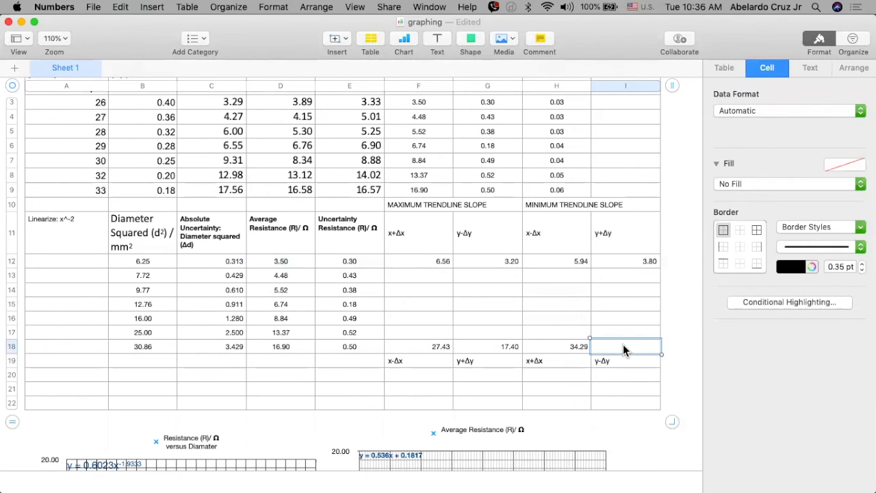
pyautogui.write('=')
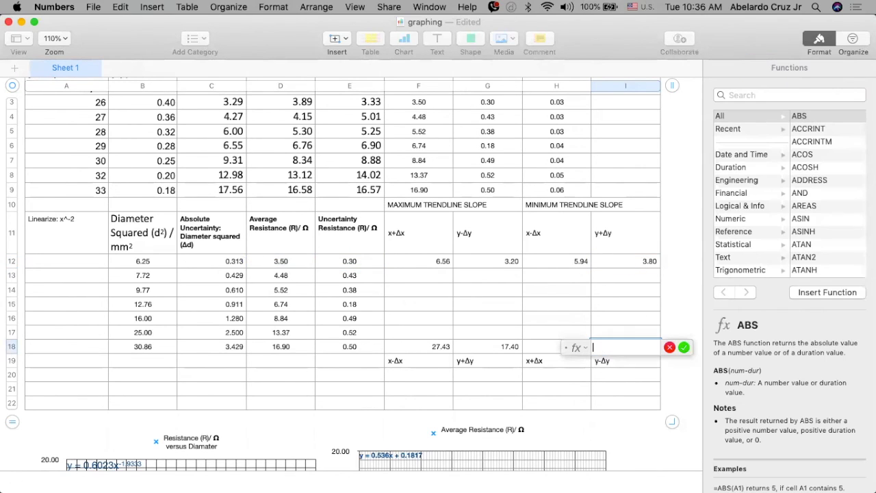
pyautogui.click(279, 349)
pyautogui.write('-')
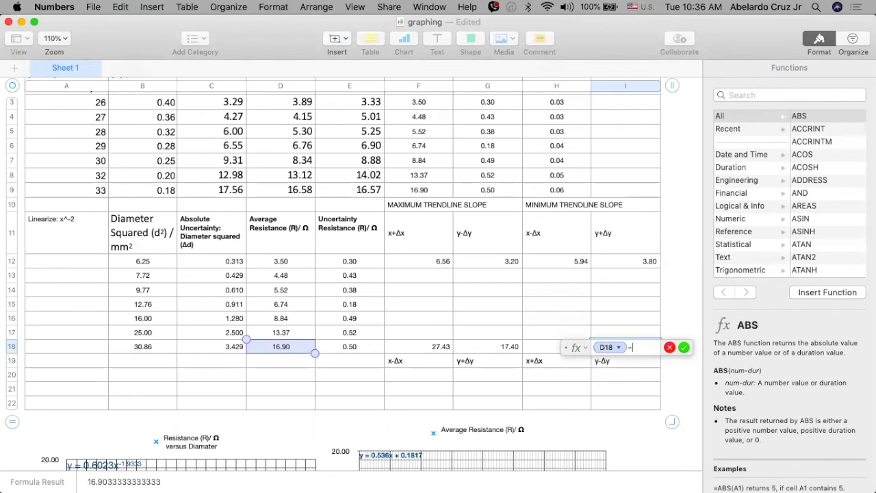
pyautogui.click(335, 349)
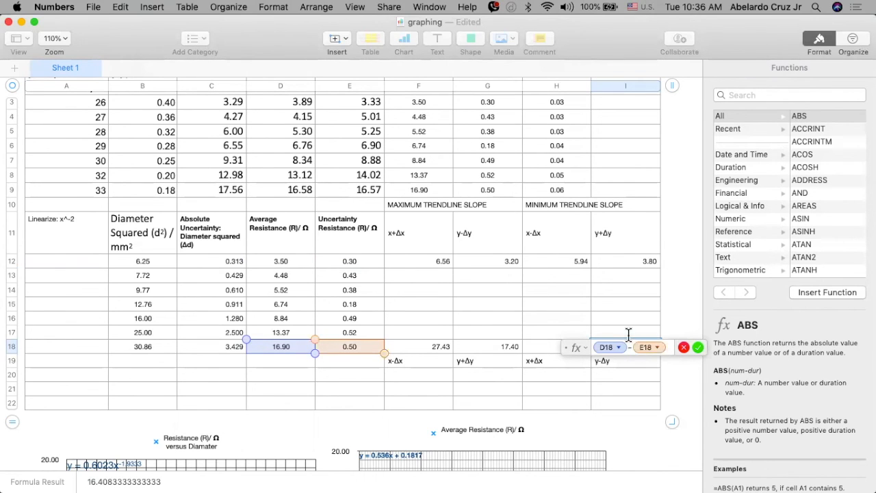
pyautogui.click(698, 347)
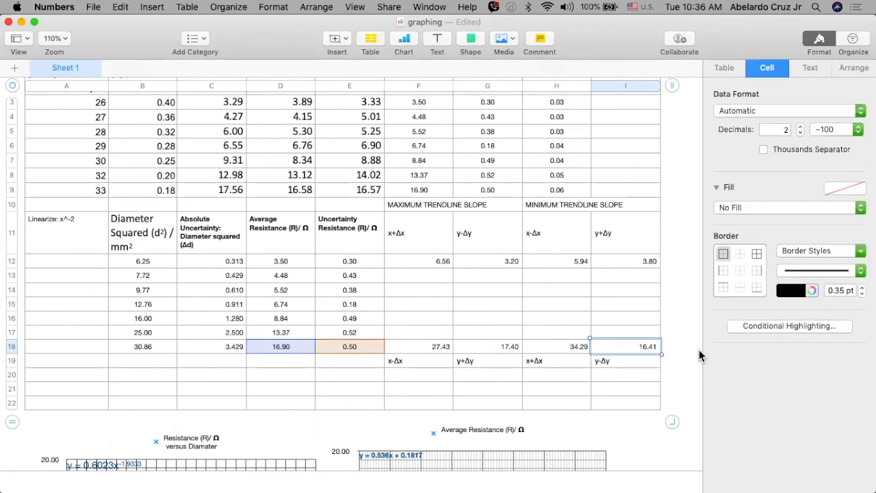
# Center the maximum and minimum trendline coordinates in cells F12 to I18 horizontally.
pyautogui.click(643, 267)
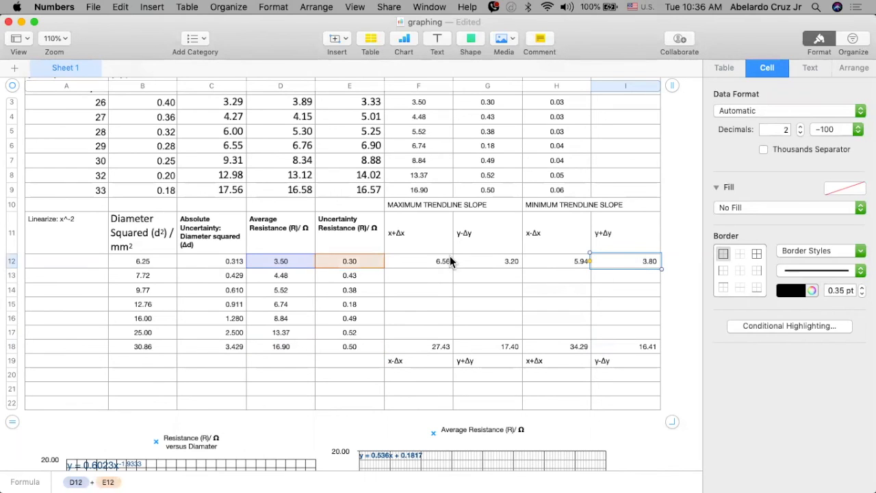
pyautogui.moveTo(415, 265); pyautogui.dragTo(628, 358)
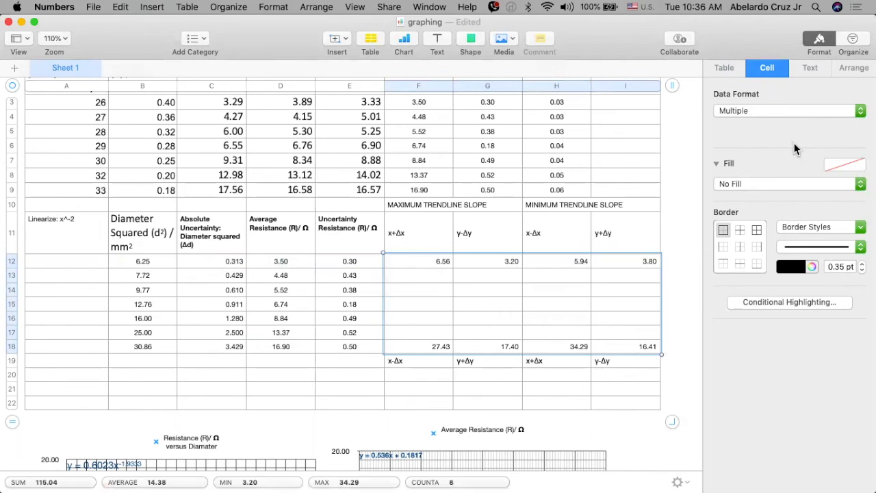
pyautogui.click(810, 71)
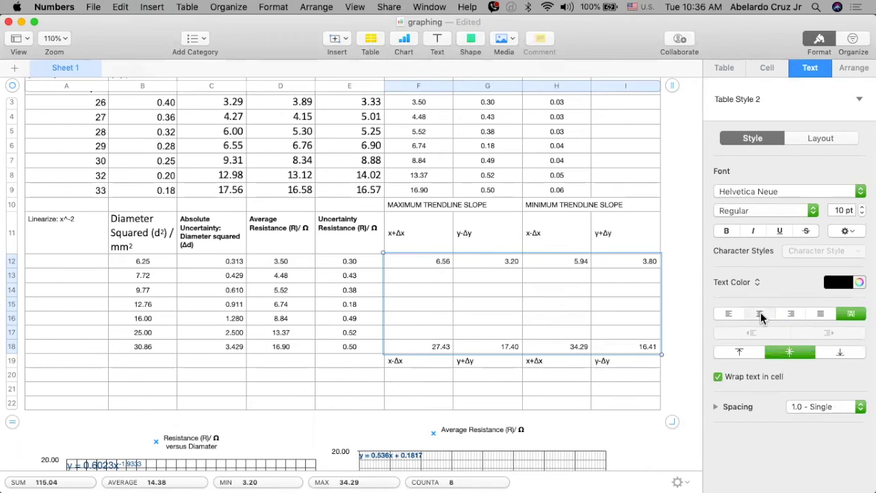
pyautogui.click(760, 314)
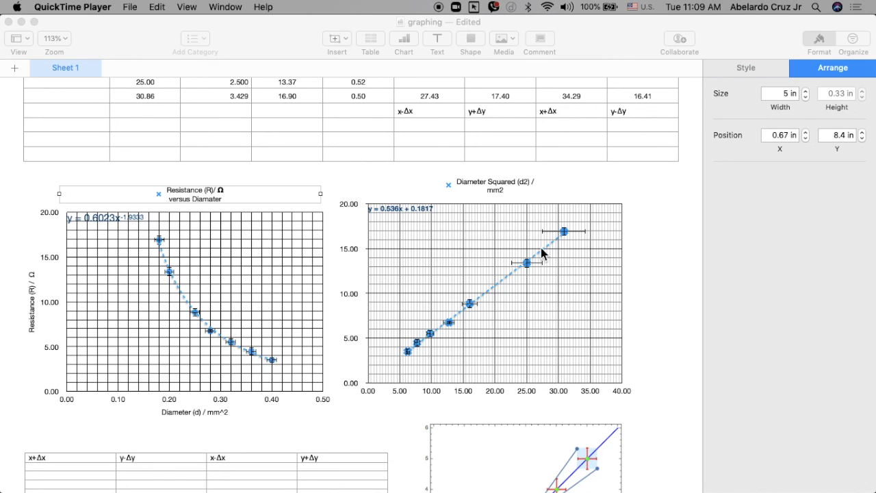
# Open the data references of the linearized diameter squared chart for editing, with Share X Values turned off.
pyautogui.scroll(5, 540, 249)
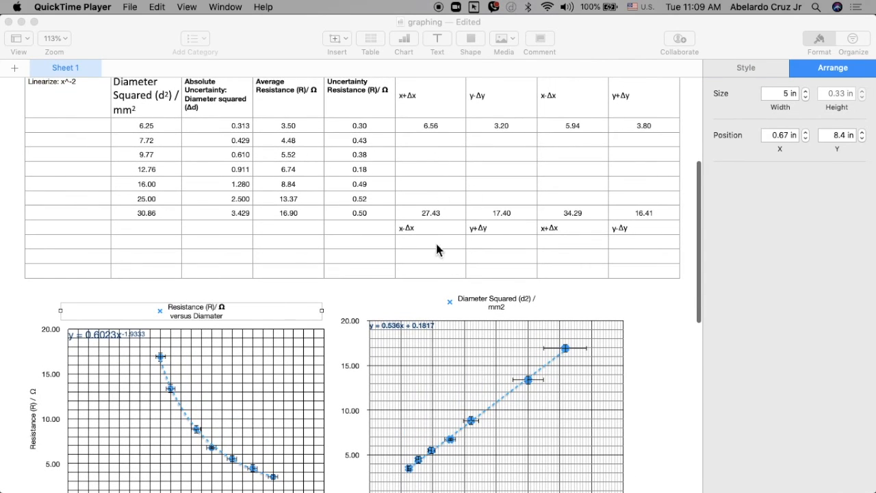
pyautogui.scroll(-4, 466, 249)
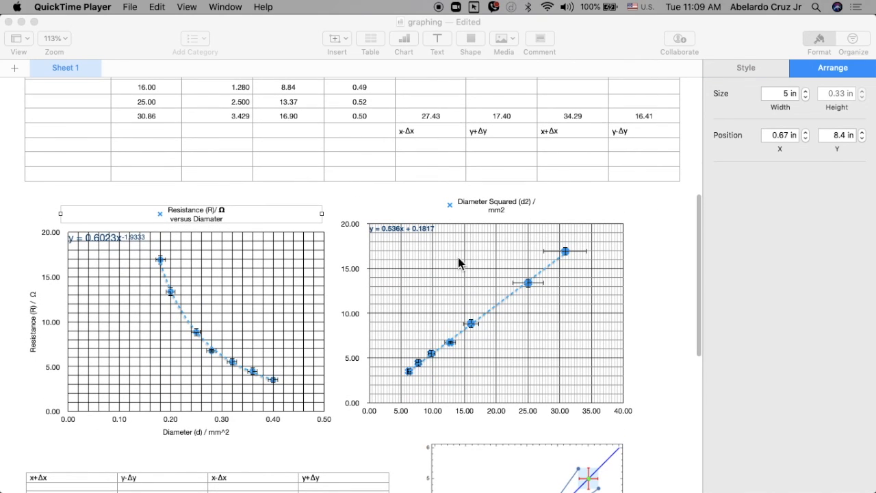
pyautogui.click(458, 257)
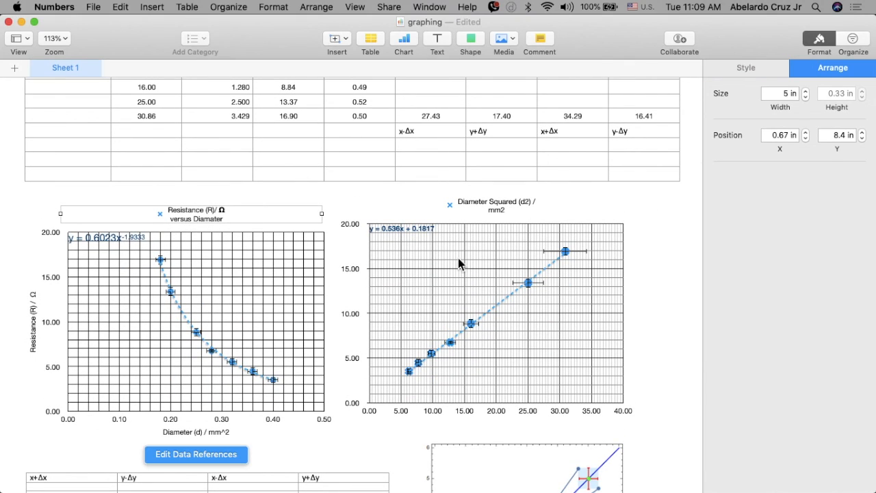
pyautogui.click(458, 258)
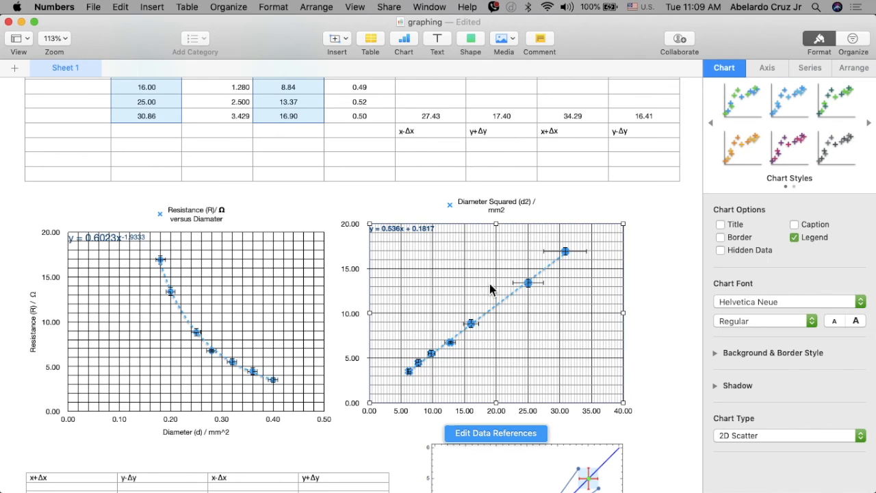
pyautogui.click(490, 433)
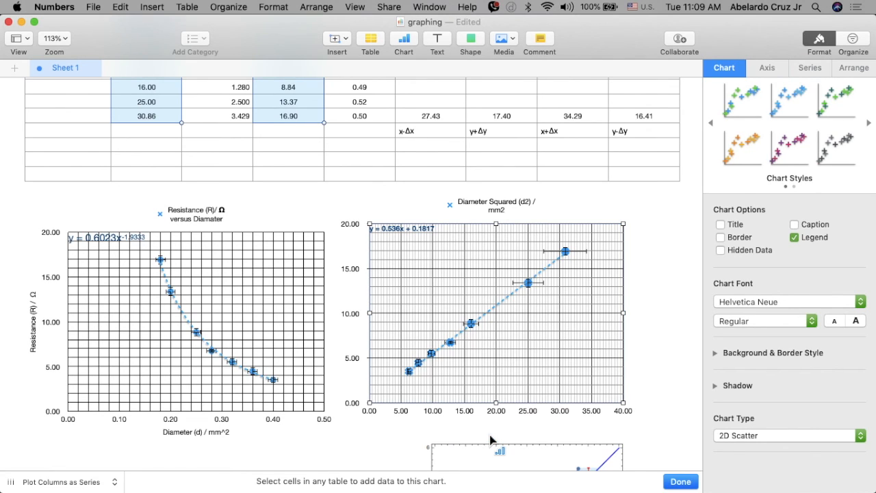
pyautogui.click(110, 482)
pyautogui.click(91, 467)
pyautogui.click(89, 481)
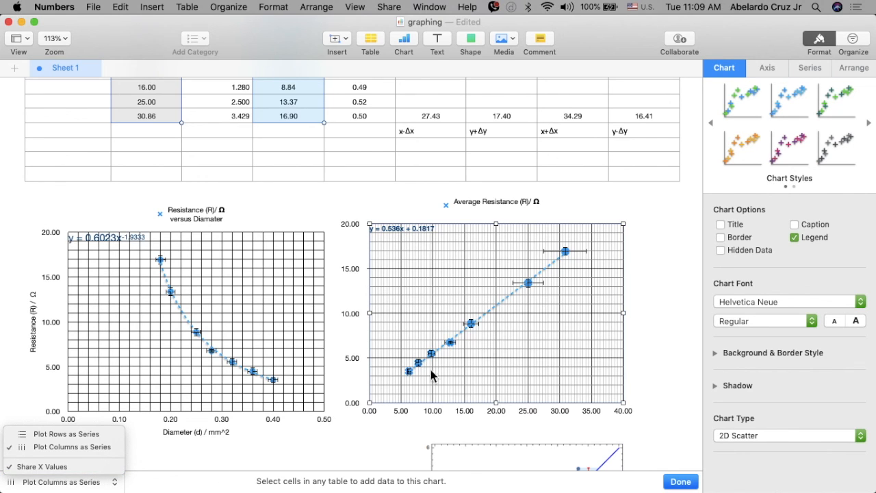
pyautogui.click(59, 467)
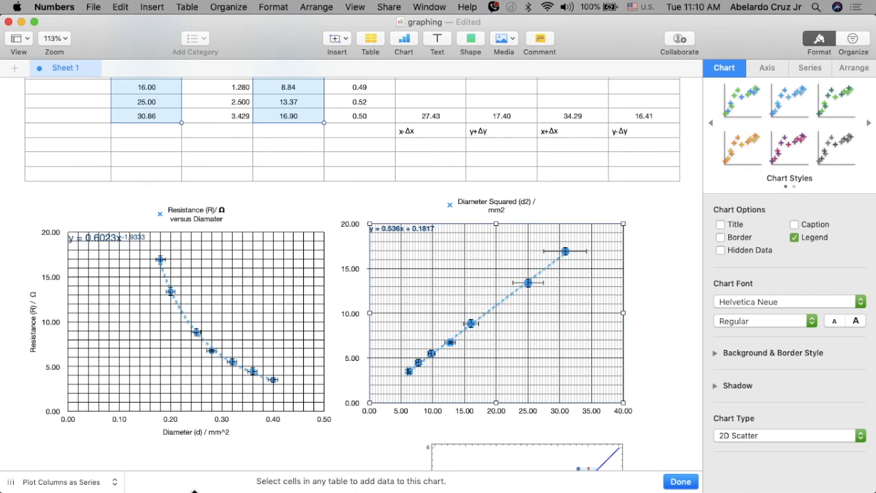
# Add cells F12 to G18 to the linearized chart as a second x/y series, keeping F11 as its name.
pyautogui.scroll(5, 470, 385)
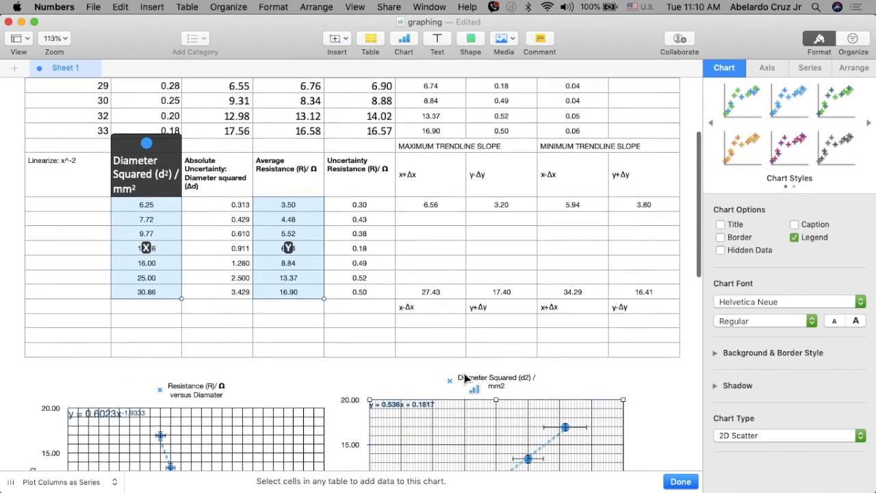
pyautogui.click(438, 224)
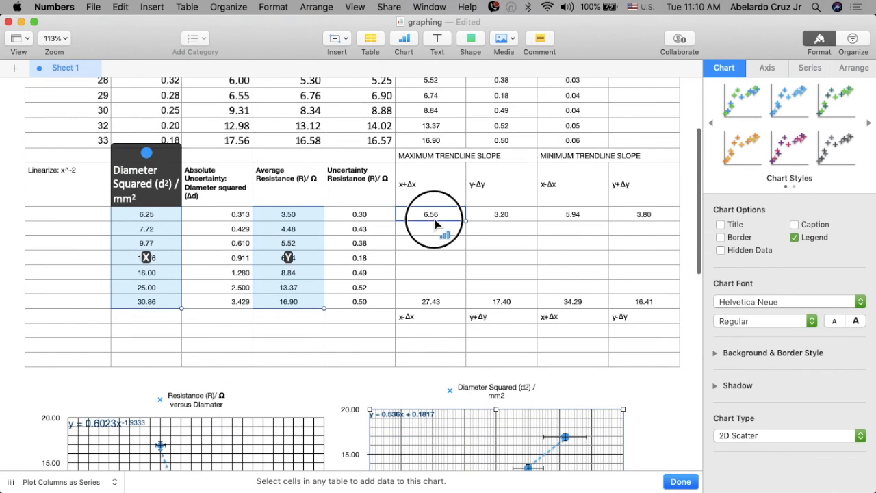
pyautogui.moveTo(440, 224); pyautogui.dragTo(494, 302)
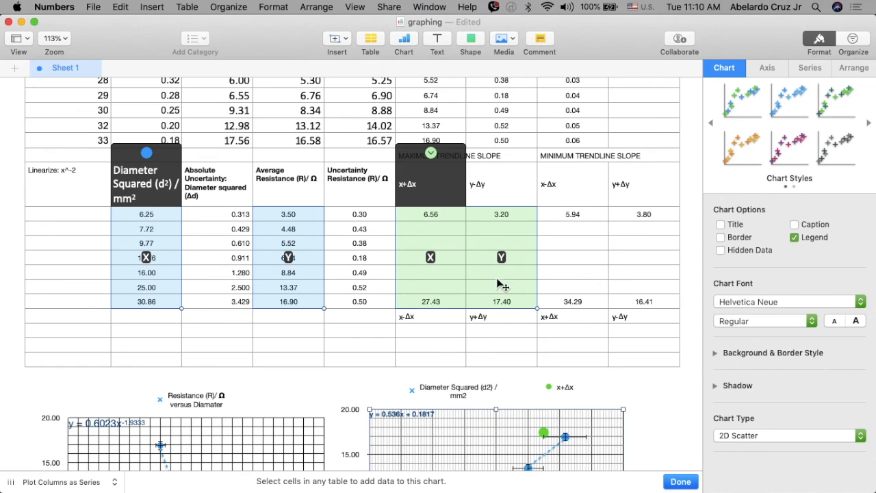
pyautogui.click(430, 153)
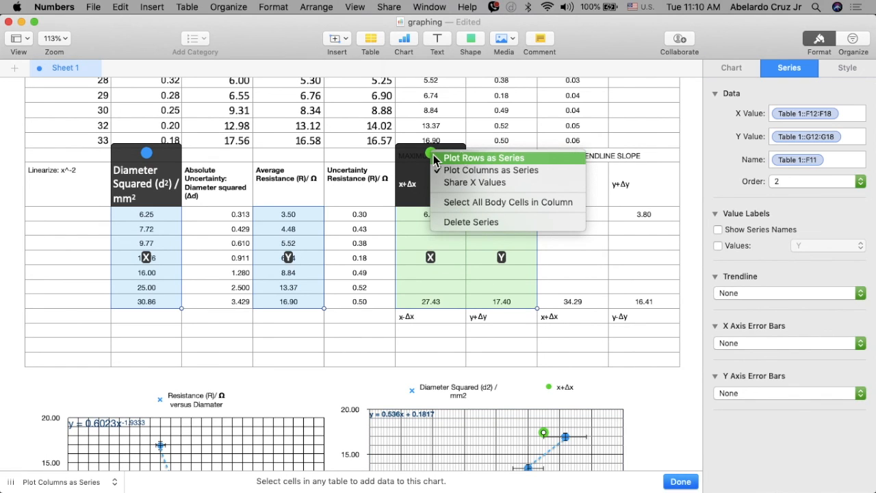
pyautogui.click(776, 96)
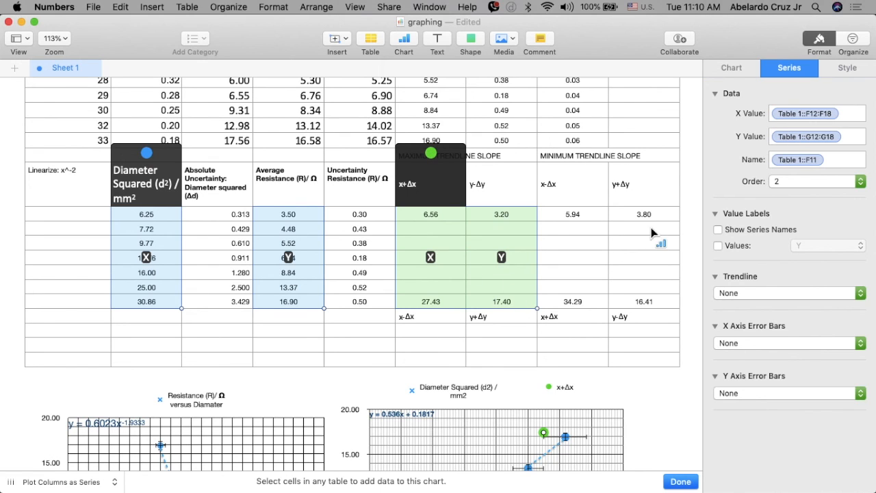
pyautogui.click(827, 161)
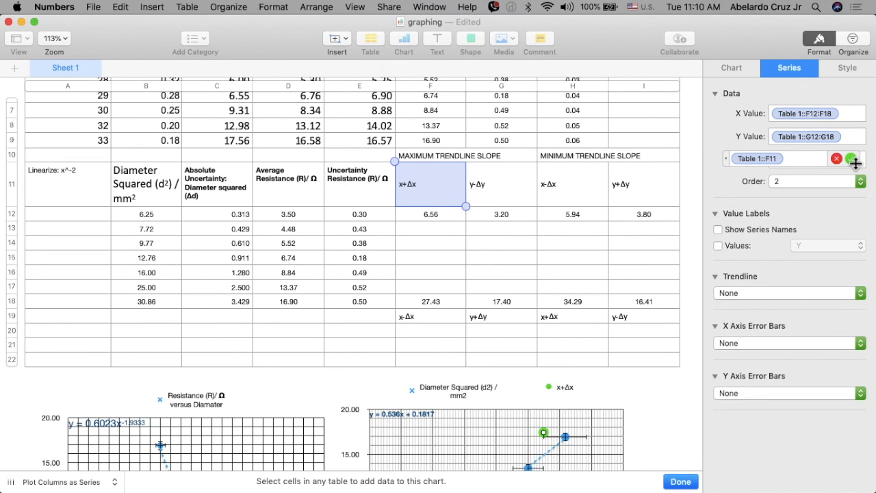
pyautogui.click(852, 159)
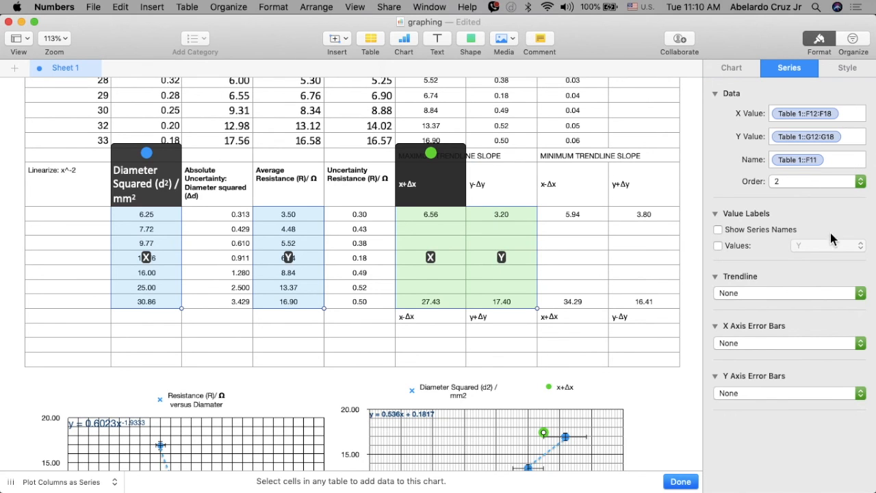
# Add a linear trendline to the x+Δx series and show its equation on the chart.
pyautogui.scroll(-5, 460, 398)
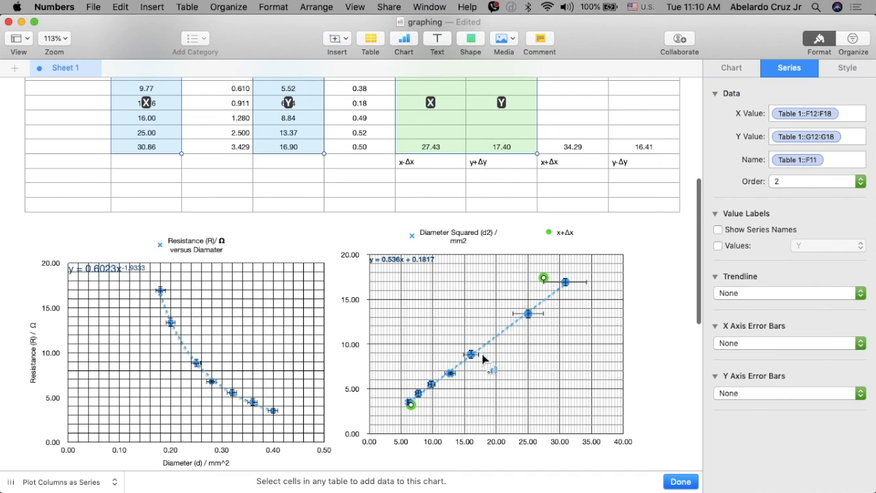
pyautogui.click(731, 296)
pyautogui.click(736, 305)
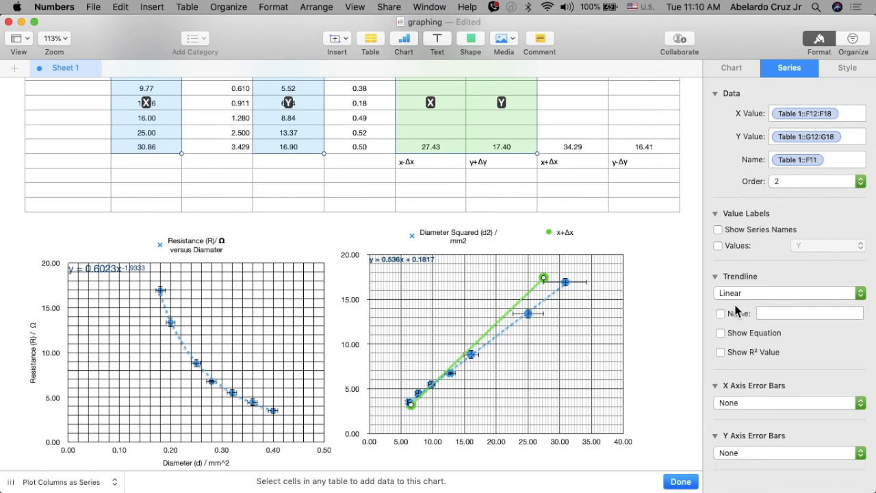
pyautogui.click(720, 333)
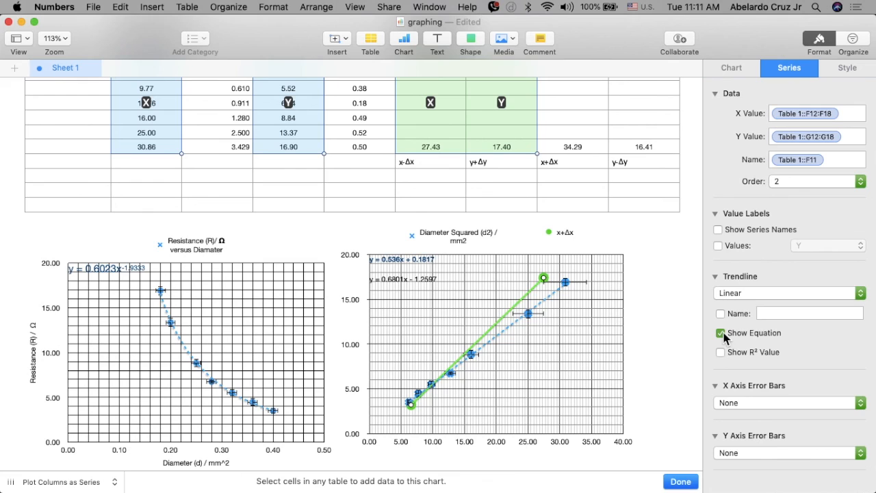
# Change the stroke of the green maximum trendline to a dashed line.
pyautogui.click(527, 301)
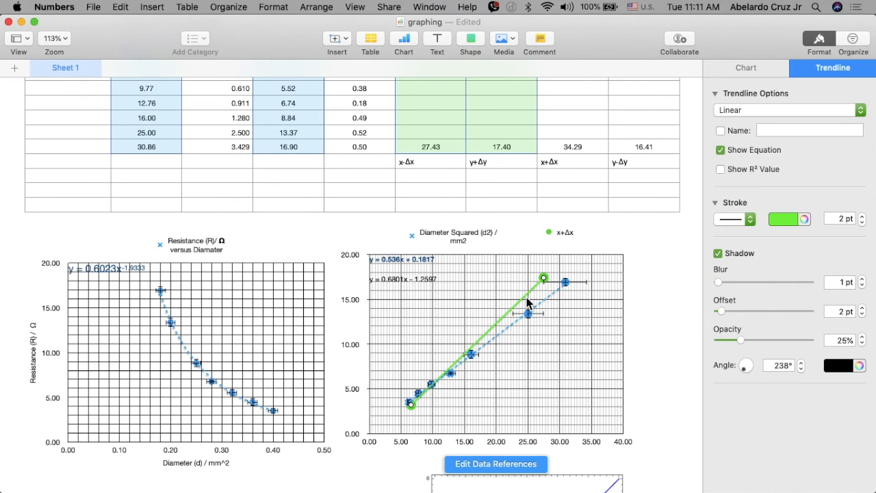
pyautogui.click(734, 219)
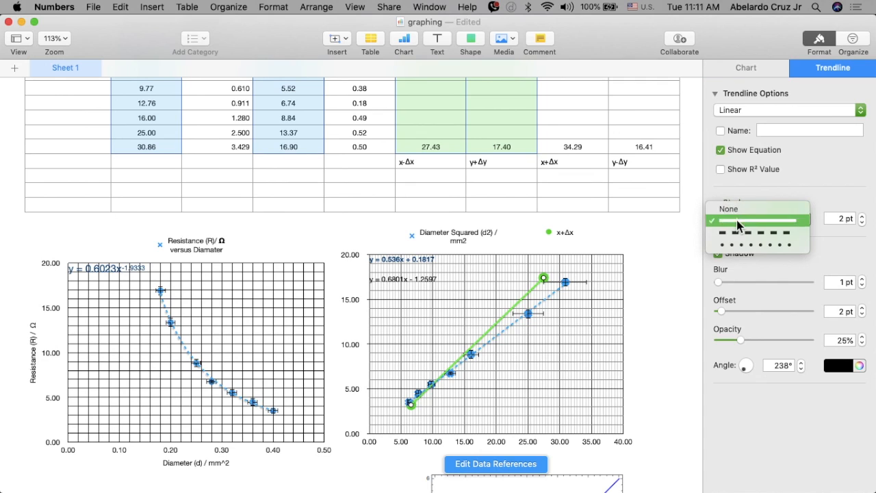
pyautogui.click(738, 237)
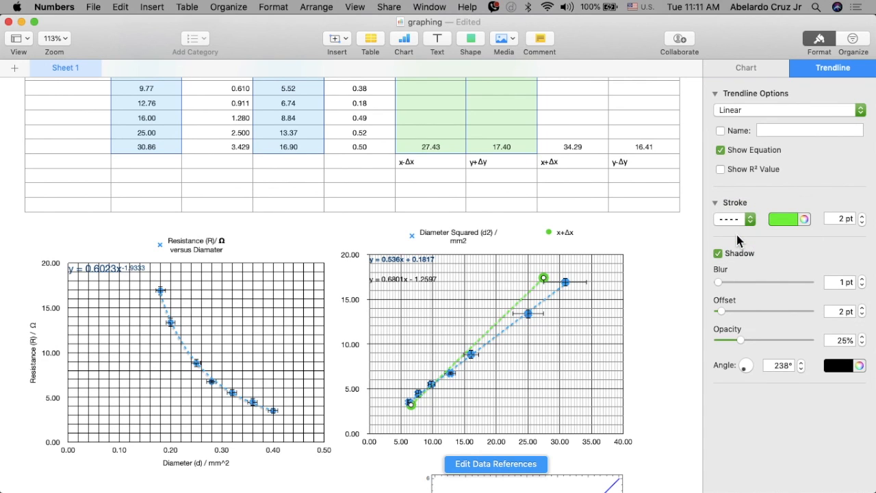
# Format the maximum trendline's equation in dark green, bold text.
pyautogui.click(421, 279)
pyautogui.click(847, 152)
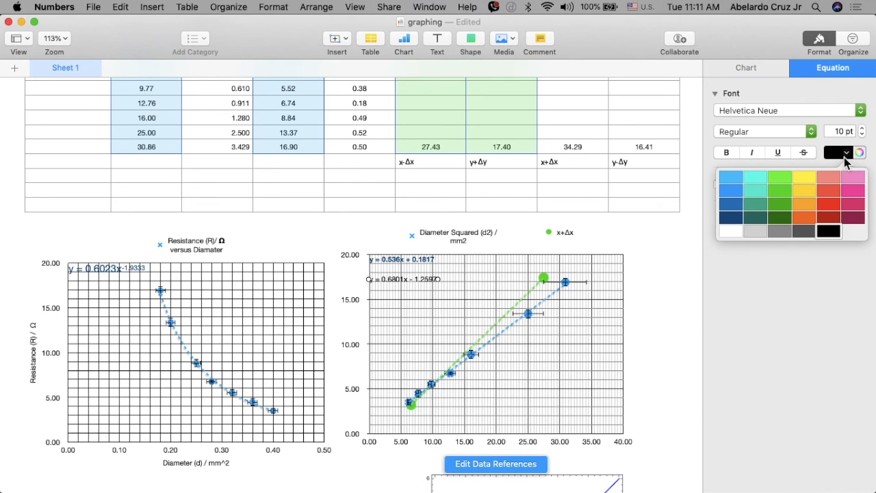
pyautogui.click(776, 216)
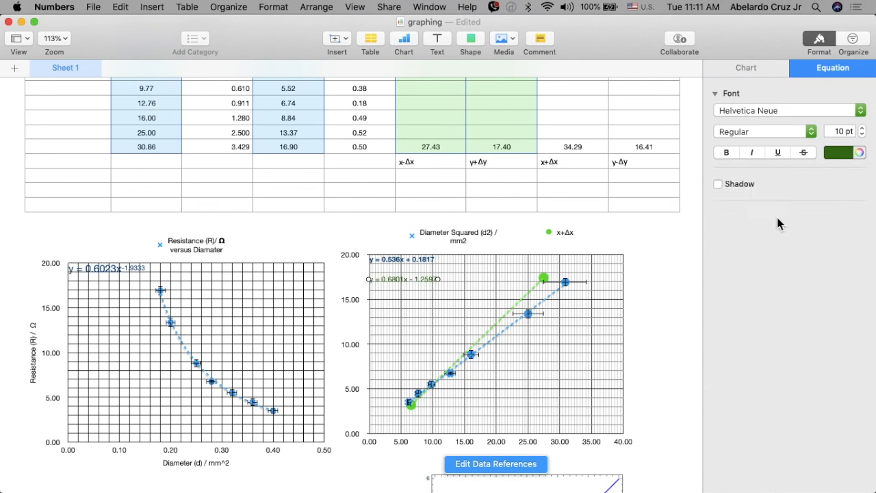
pyautogui.click(726, 152)
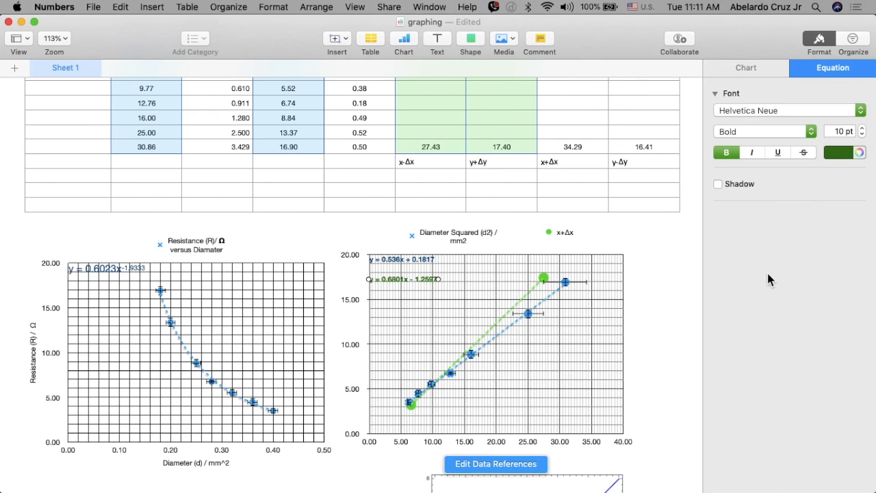
pyautogui.scroll(5, 672, 290)
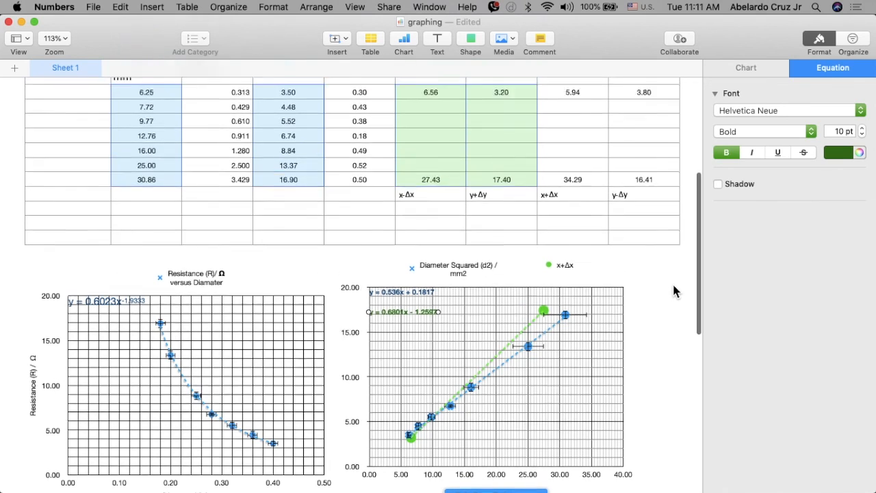
pyautogui.scroll(-4, 672, 291)
pyautogui.scroll(-5, 673, 286)
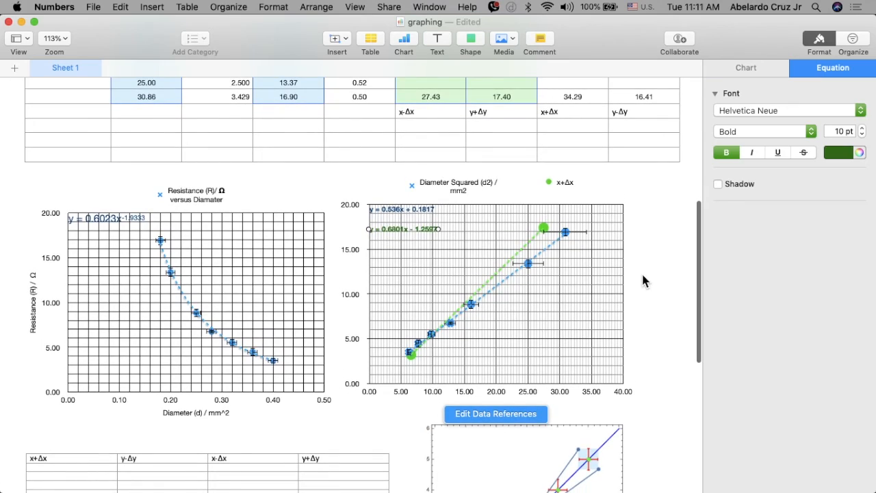
pyautogui.scroll(10, 643, 280)
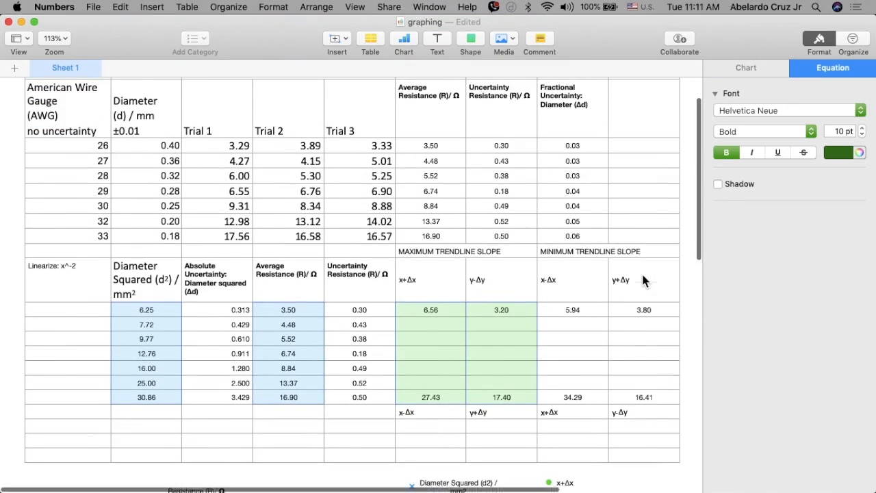
# Add cells H12 to I18 to the linearized chart as a third x/y series, using H11 as its name.
pyautogui.scroll(-10, 643, 280)
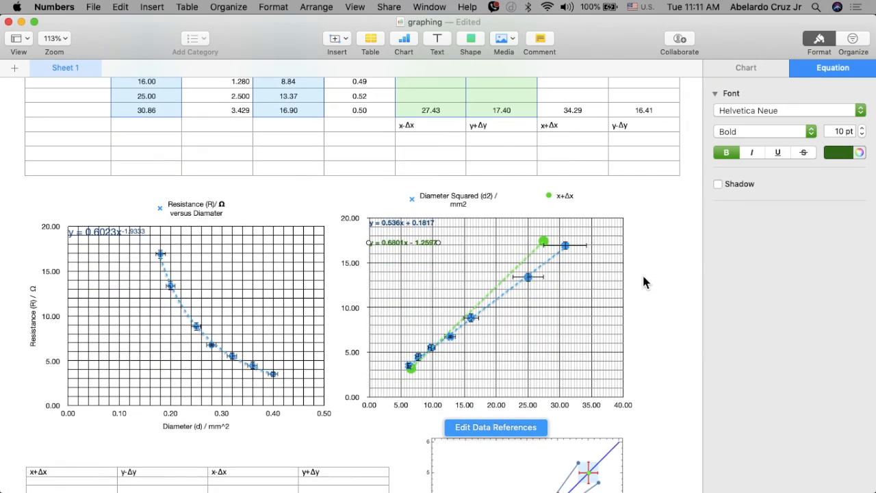
pyautogui.click(555, 318)
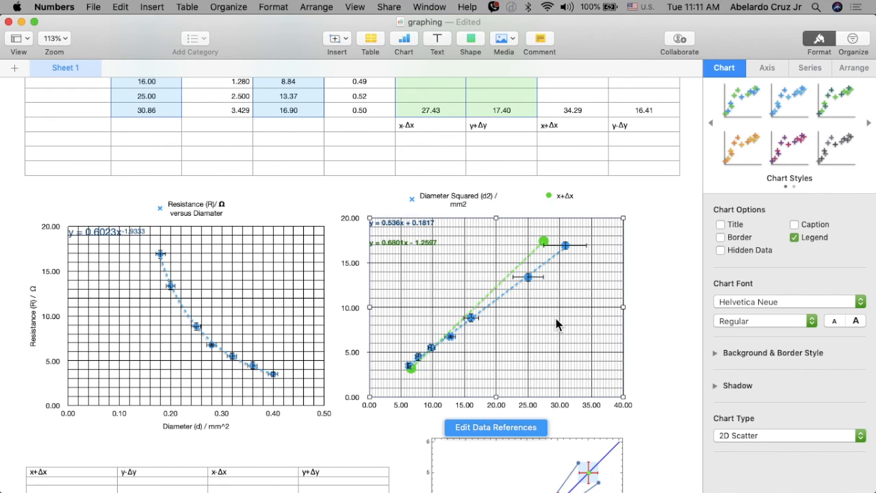
pyautogui.click(503, 431)
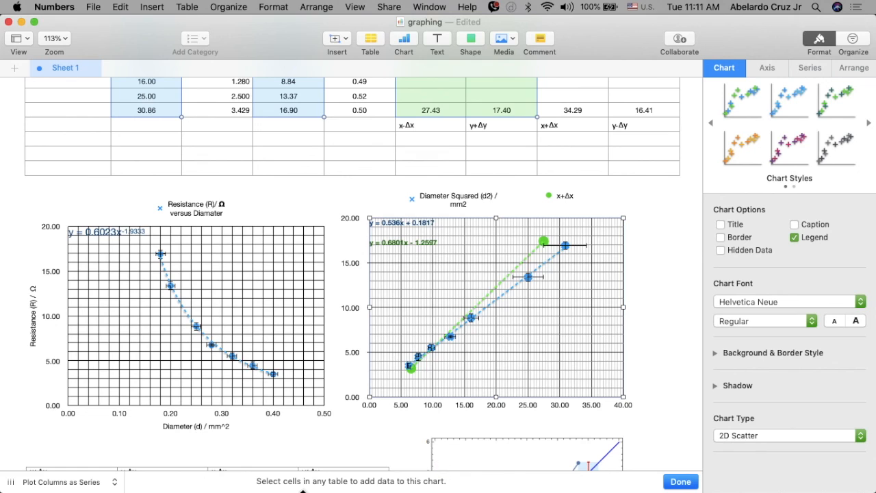
pyautogui.click(100, 483)
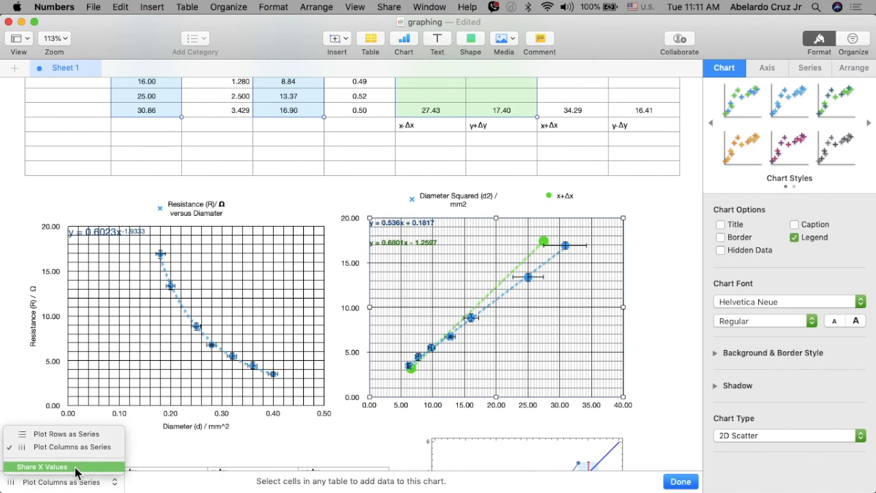
pyautogui.click(75, 468)
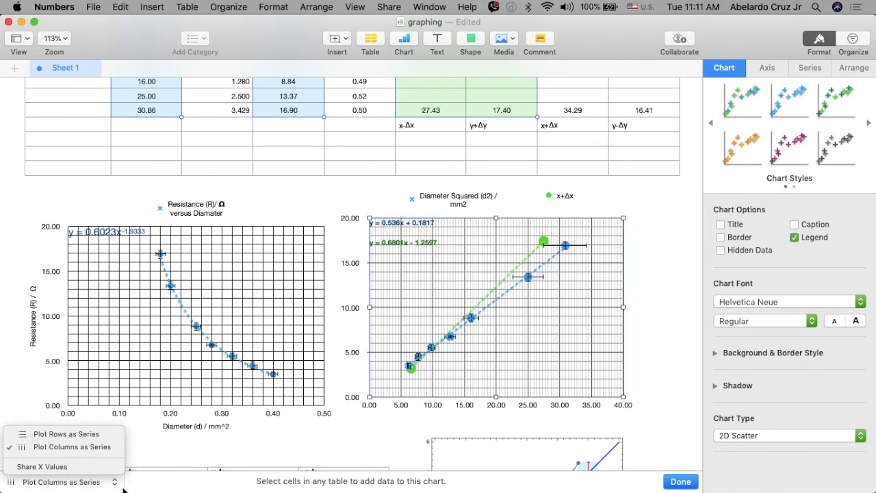
pyautogui.click(176, 485)
pyautogui.scroll(5, 569, 287)
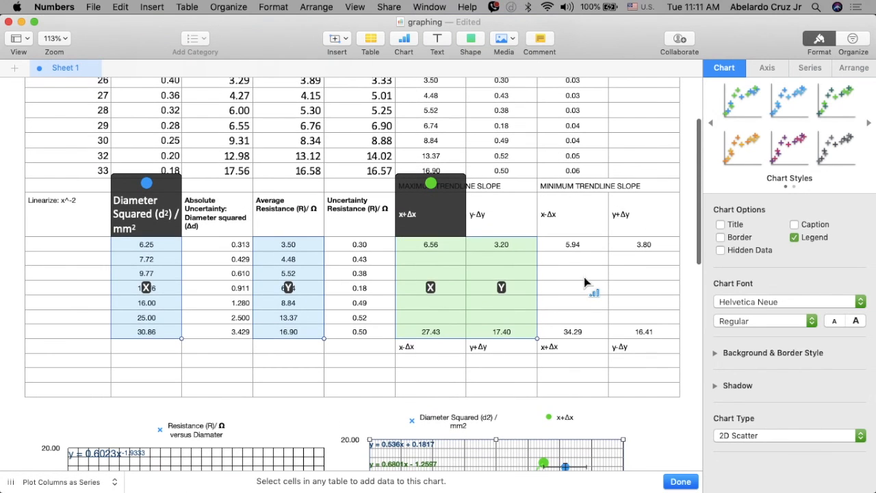
pyautogui.moveTo(571, 247); pyautogui.dragTo(637, 333)
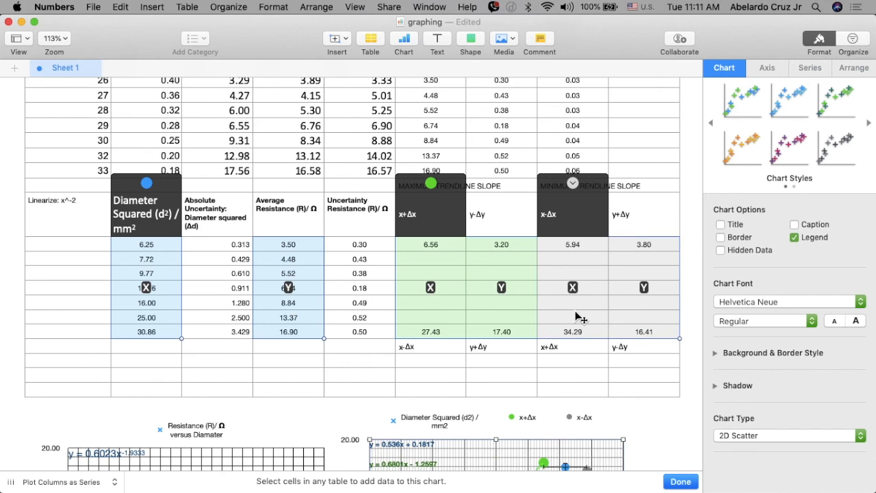
pyautogui.scroll(-8, 643, 320)
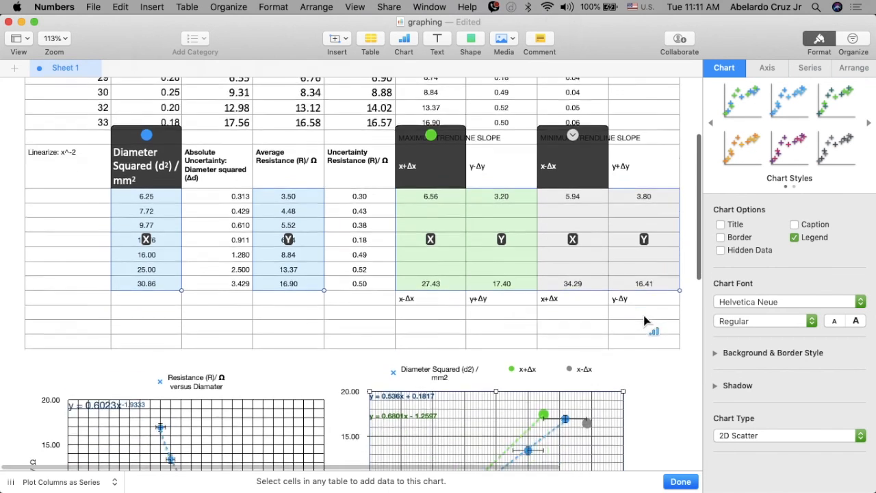
pyautogui.scroll(-1, 643, 320)
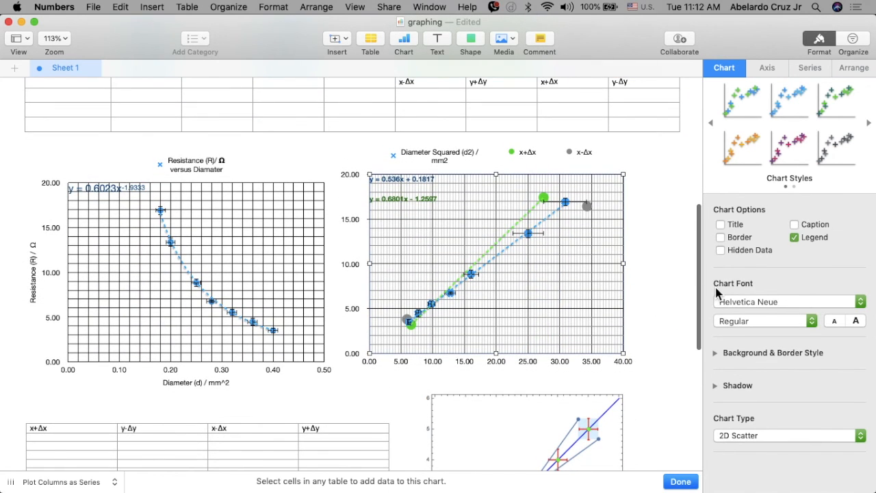
# Add a linear trendline to the x-Δx series and show its equation on the chart.
pyautogui.scroll(10, 616, 180)
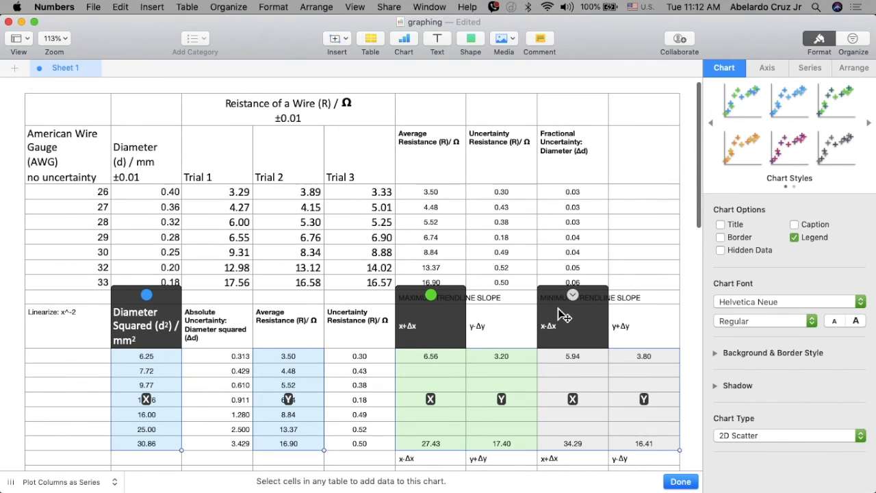
pyautogui.click(572, 294)
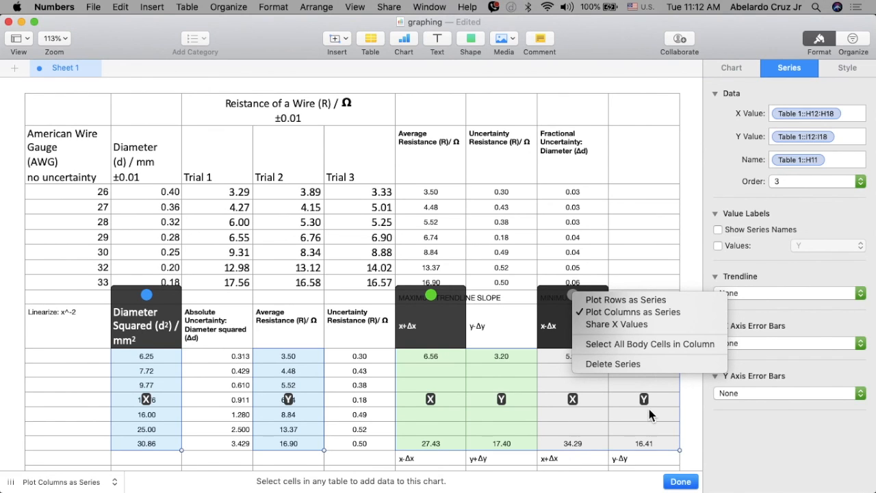
pyautogui.click(769, 261)
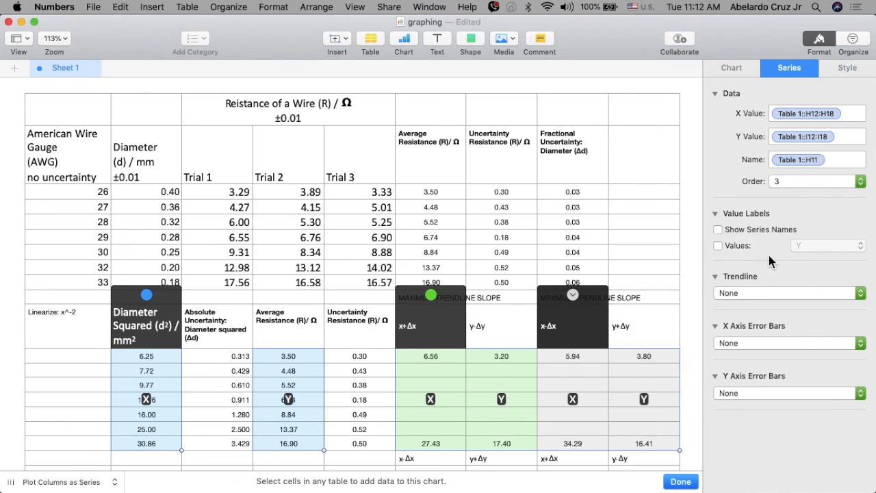
pyautogui.click(747, 292)
pyautogui.click(748, 304)
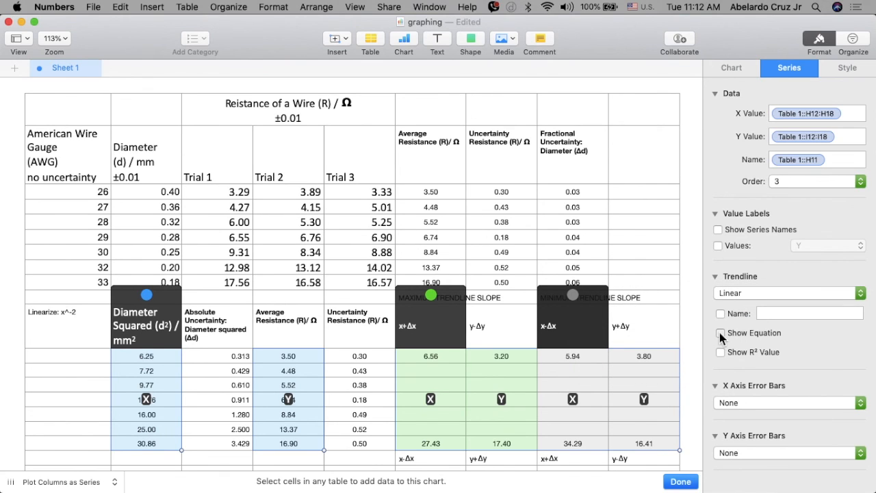
pyautogui.scroll(-5, 619, 352)
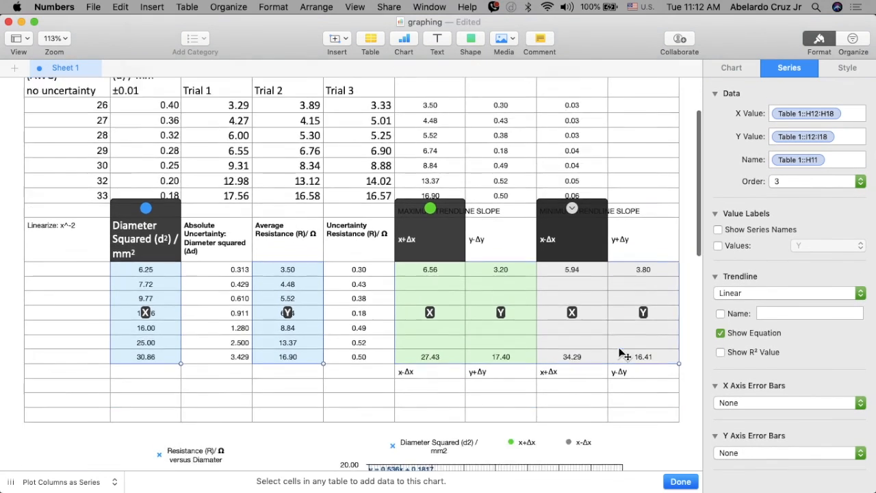
pyautogui.scroll(-1, 620, 352)
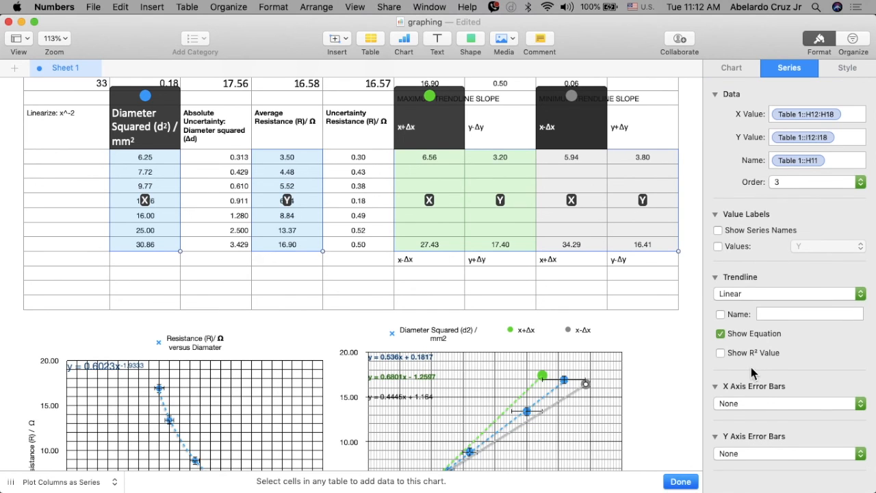
# Change the stroke of the gray minimum trendline to a dashed line.
pyautogui.click(575, 401)
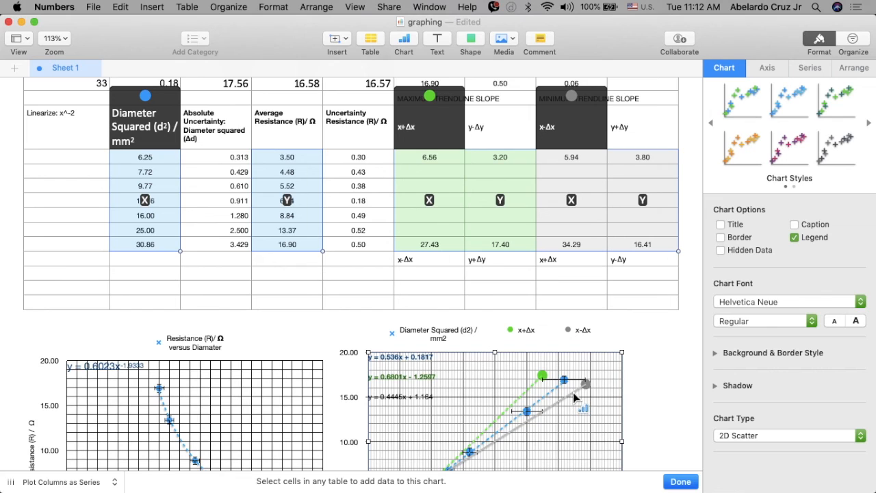
pyautogui.click(574, 394)
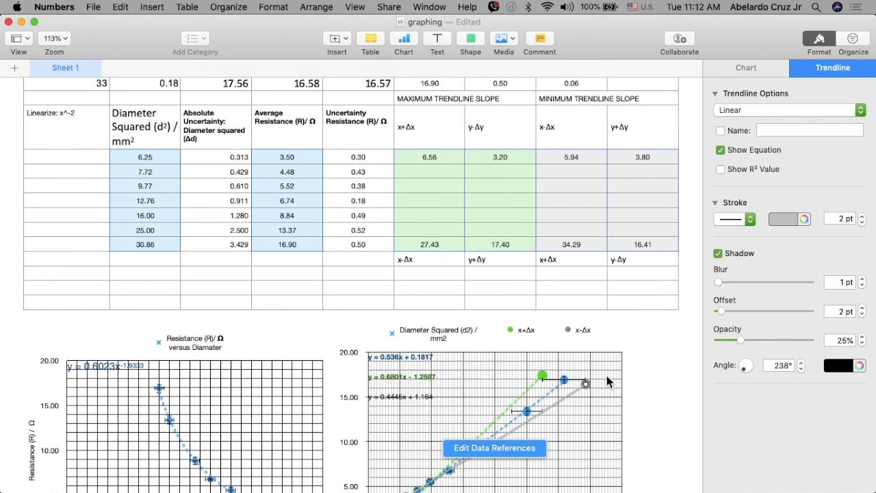
pyautogui.click(740, 223)
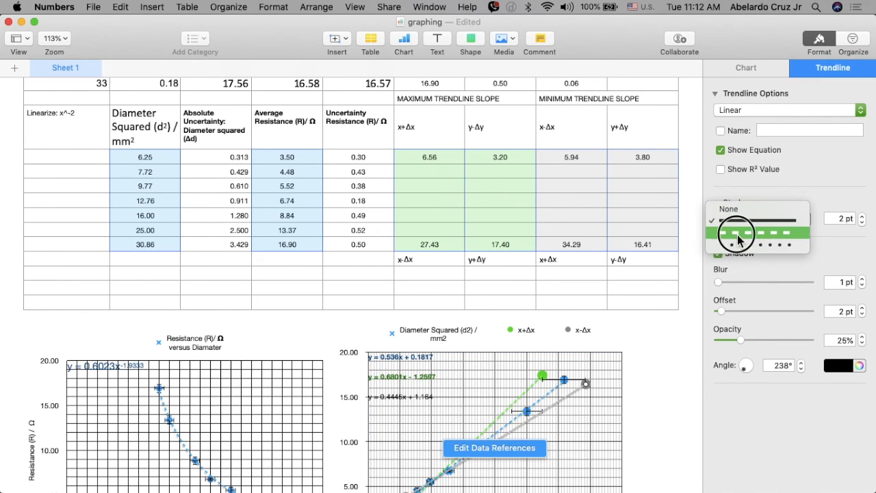
pyautogui.click(736, 235)
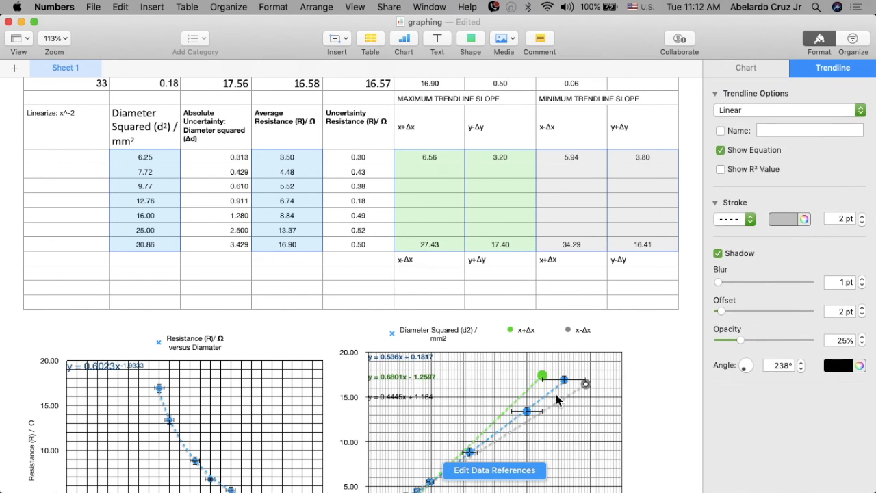
# Format the minimum trendline's equation in dark gray, bold text.
pyautogui.scroll(-3, 556, 397)
pyautogui.scroll(-1, 555, 399)
pyautogui.click(407, 348)
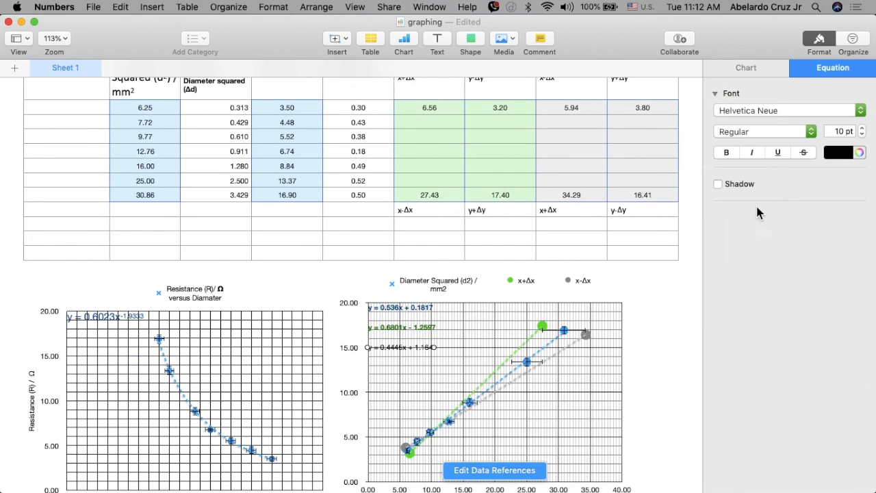
pyautogui.click(835, 156)
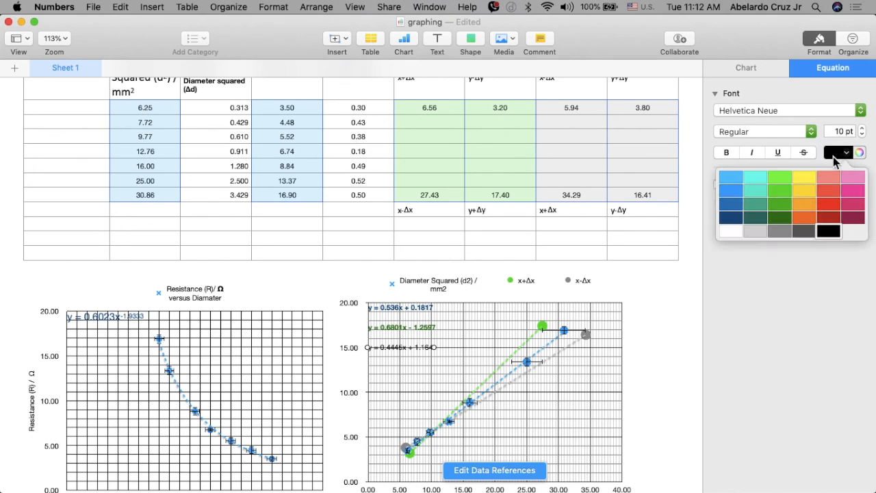
pyautogui.click(777, 233)
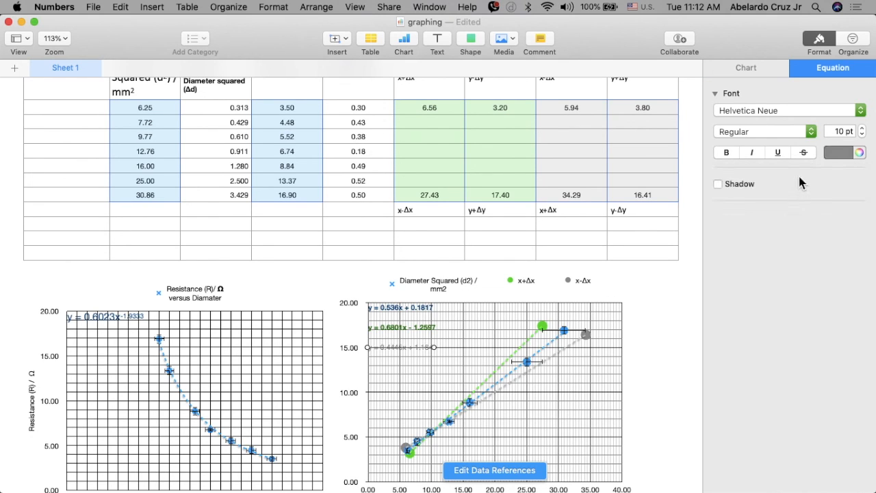
pyautogui.click(839, 156)
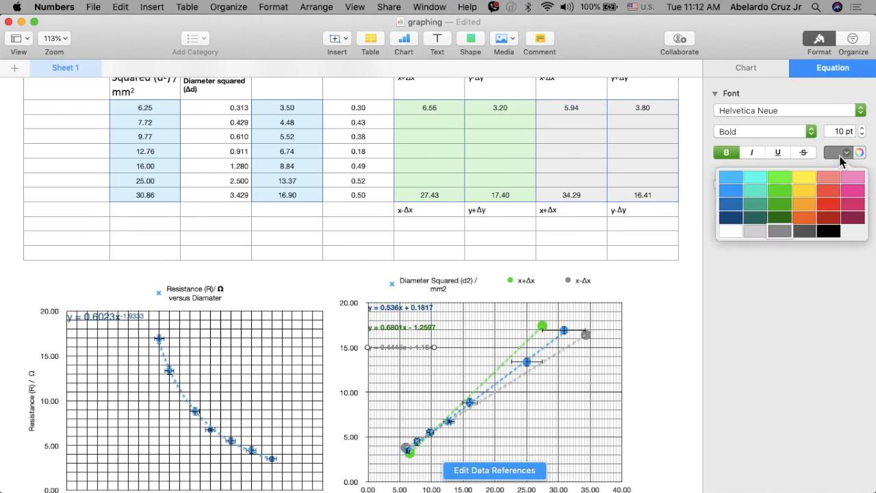
pyautogui.click(801, 232)
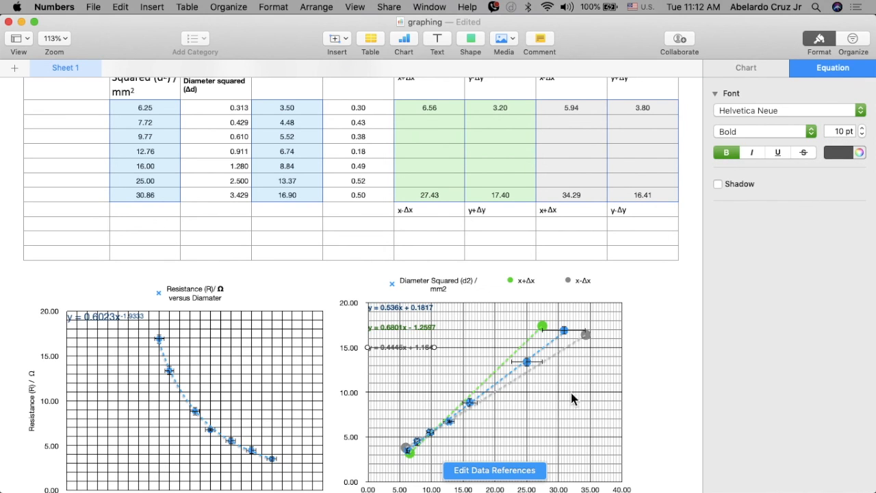
pyautogui.scroll(-5, 571, 393)
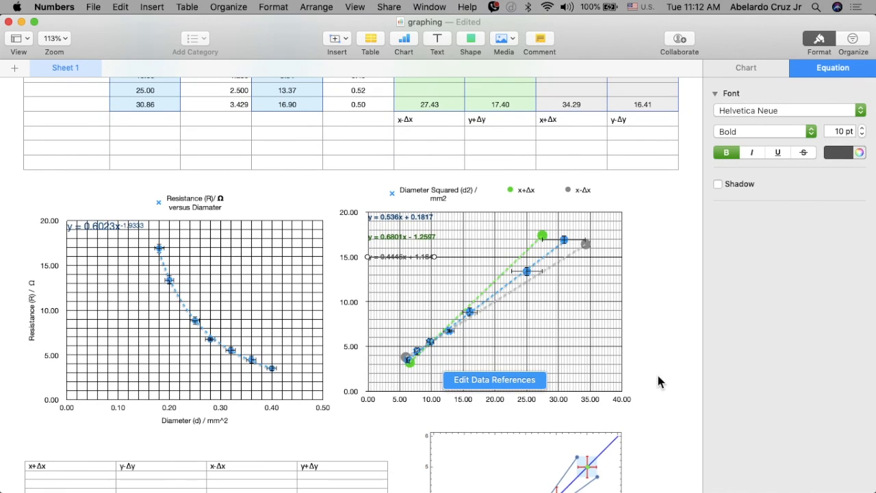
pyautogui.click(658, 376)
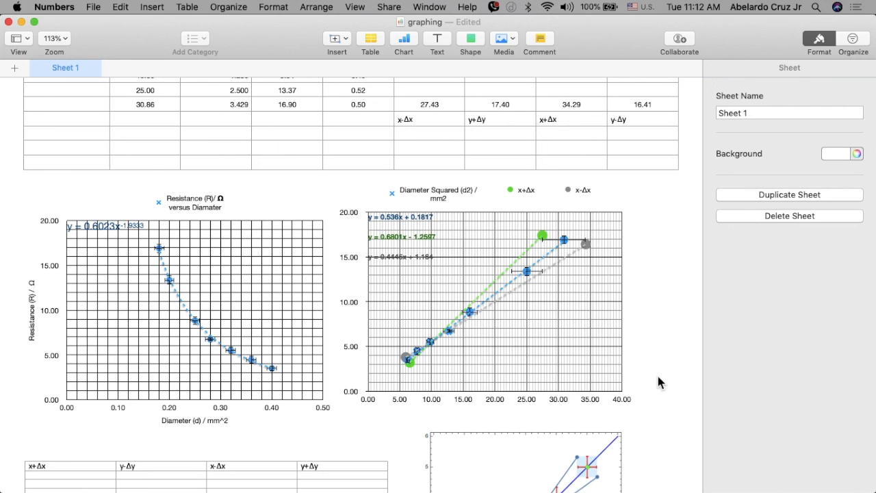
# Enter the label "Slope:" in cell A20 of the data table.
pyautogui.scroll(2, 657, 376)
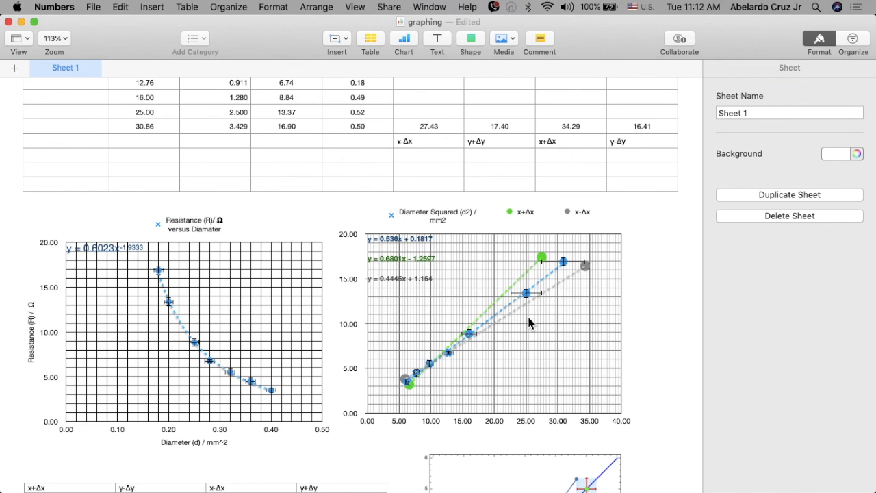
pyautogui.scroll(3, 528, 322)
pyautogui.click(82, 196)
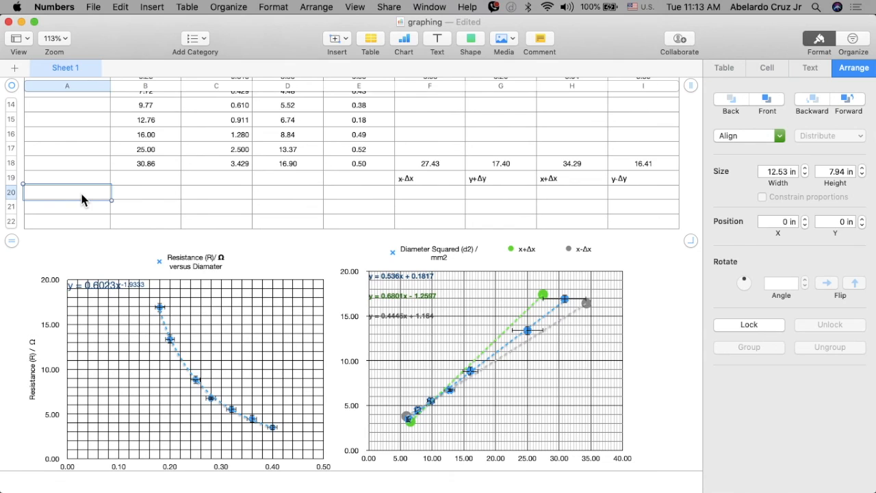
pyautogui.write('Slope')
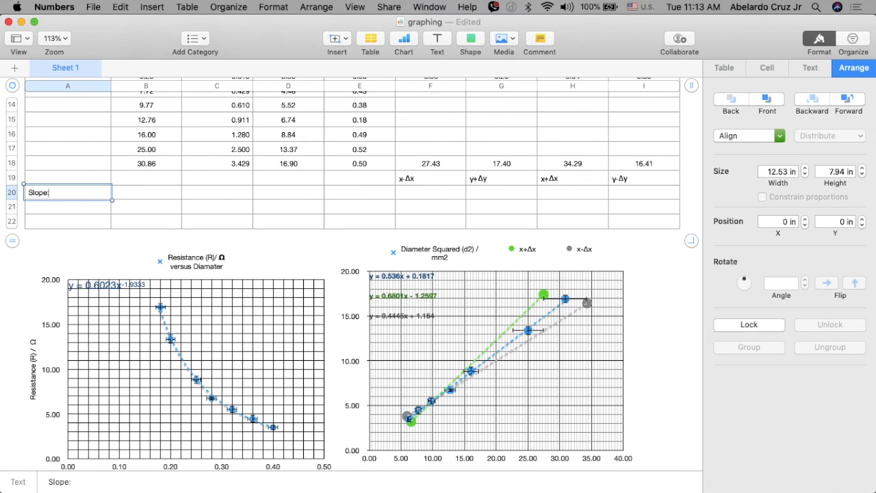
pyautogui.write(':')
# Enter the best-fit slope with its units, "0.54 ohms/ mm2", in cell B20 beside the slope label.
pyautogui.click(147, 194)
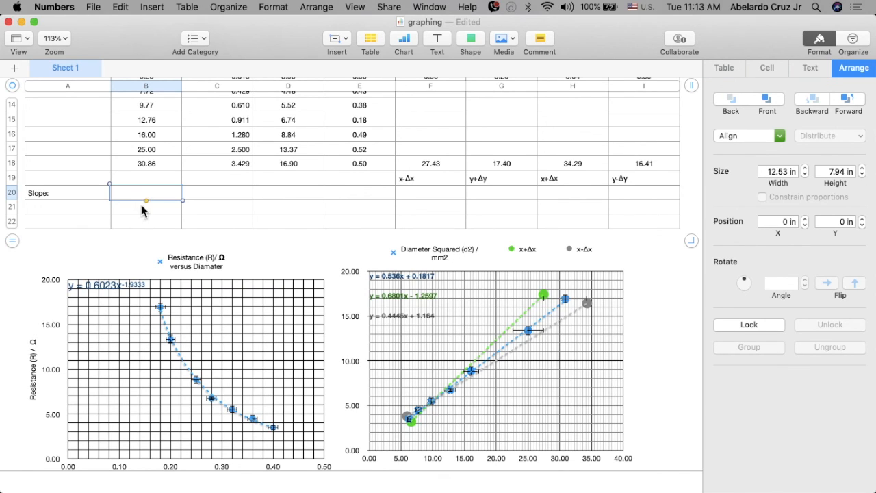
pyautogui.write('0.')
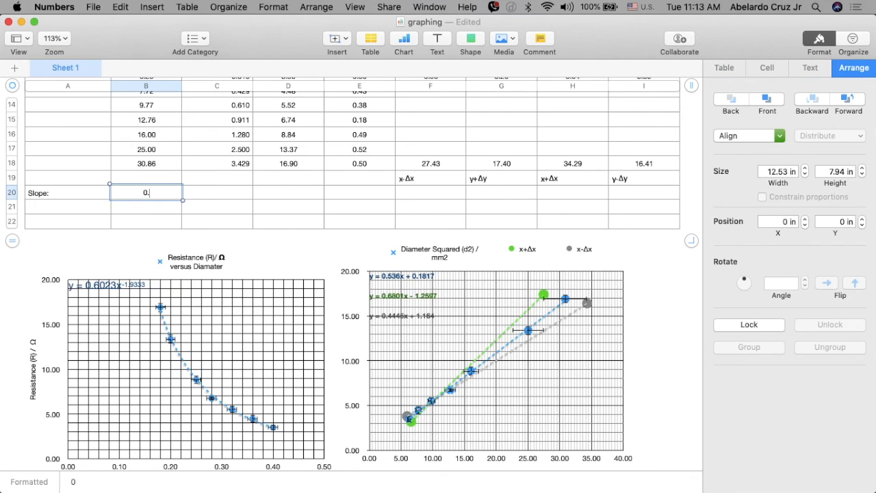
pyautogui.write('53')
pyautogui.press('BackSpace')
pyautogui.write('4')
pyautogui.write('ohms/')
pyautogui.scroll(-5, 463, 377)
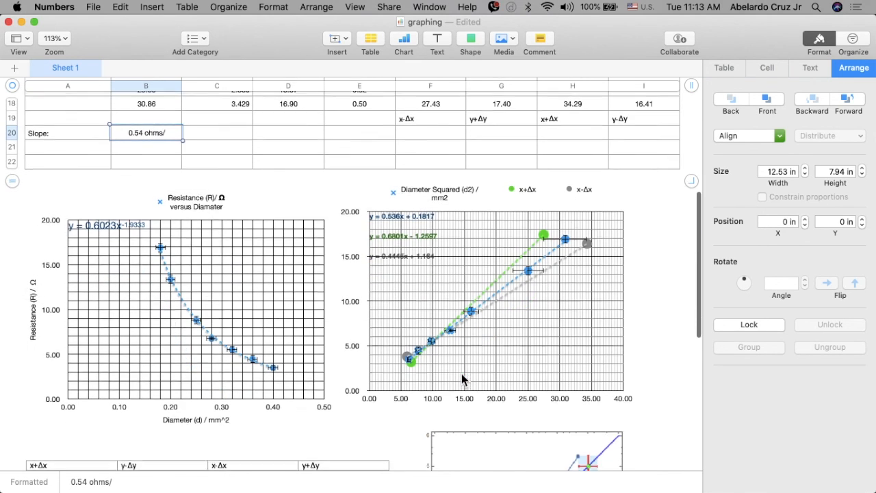
pyautogui.scroll(4, 463, 378)
pyautogui.scroll(-2, 463, 380)
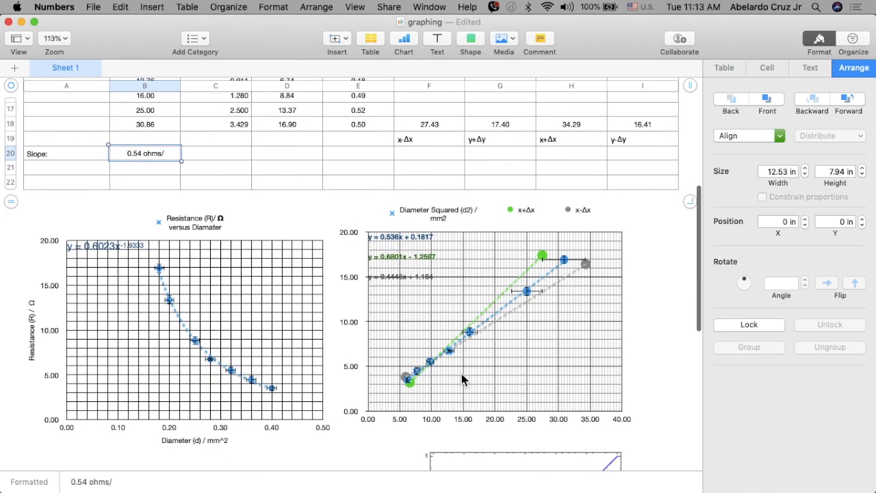
pyautogui.scroll(3, 463, 380)
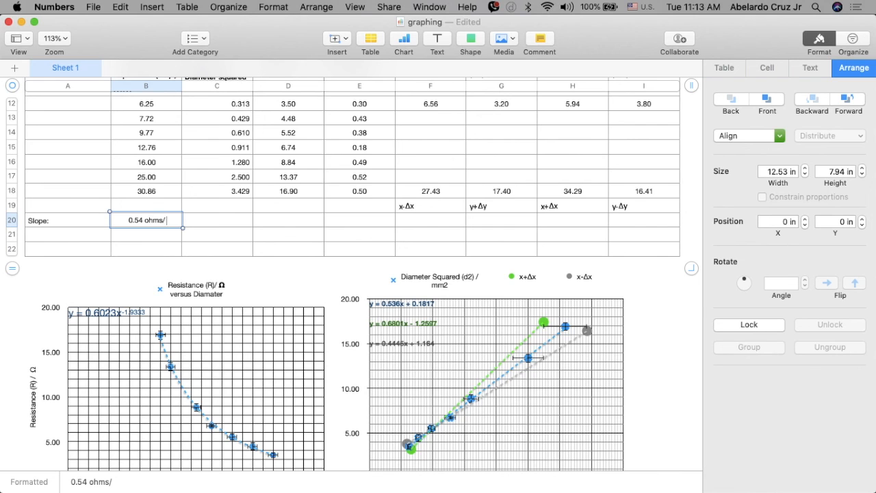
pyautogui.scroll(-3, 463, 368)
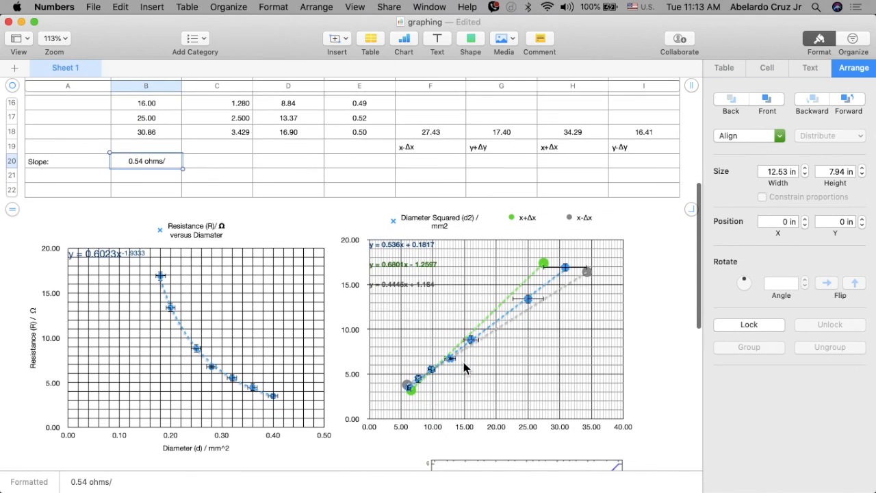
pyautogui.scroll(2, 463, 368)
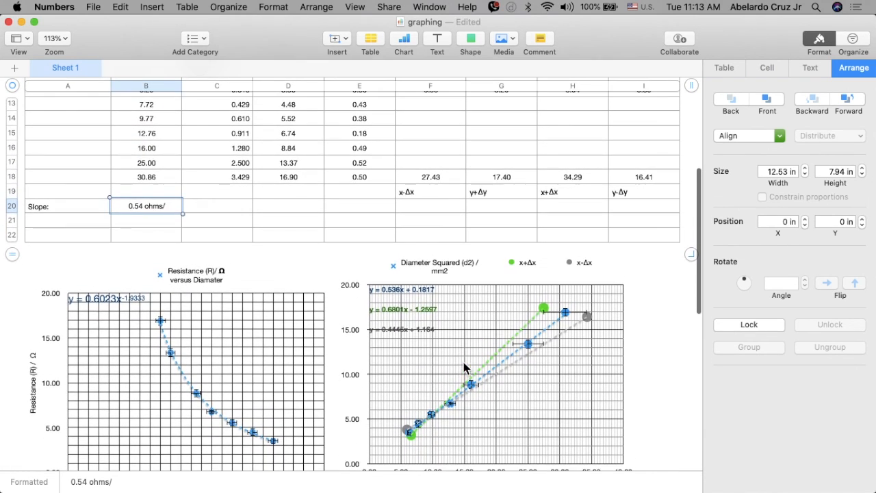
pyautogui.write('mm')
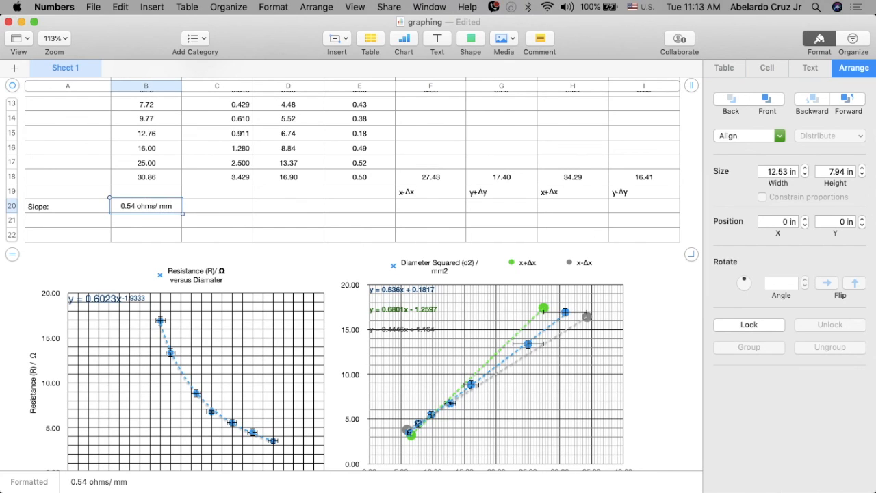
pyautogui.write('2')
# Calculate the slope's uncertainty in cell C20 as half the difference of the maximum and minimum slopes, (0.68-0.44)/2.
pyautogui.click(229, 215)
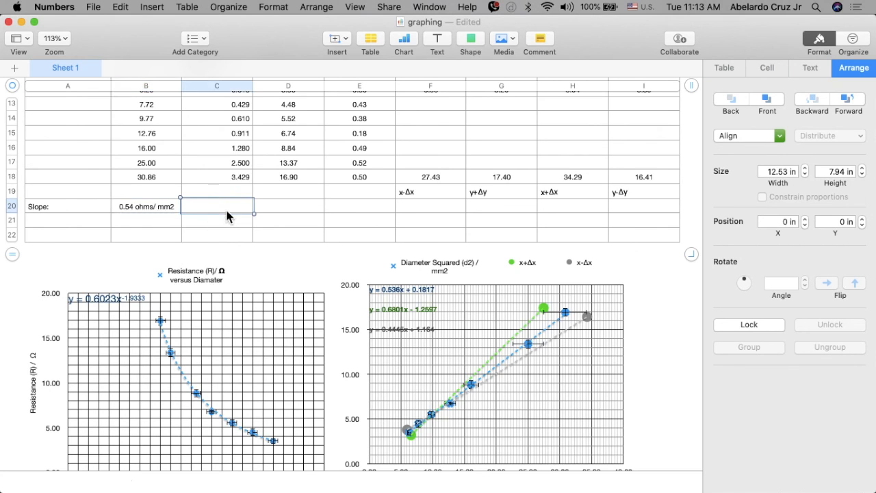
pyautogui.write('=')
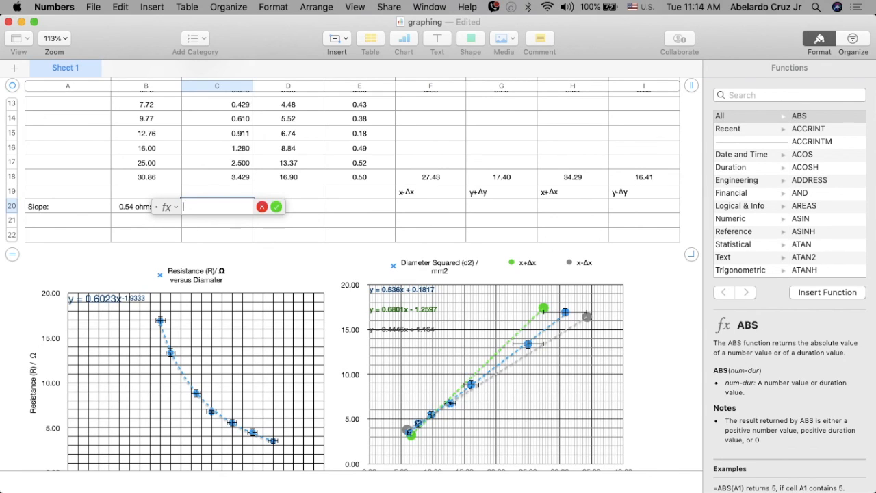
pyautogui.write('0.6')
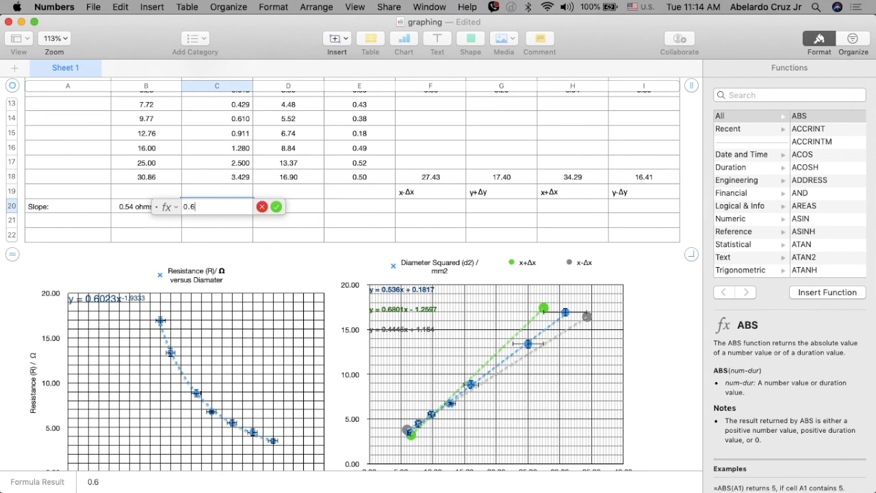
pyautogui.write('8-0.44')
pyautogui.click(186, 209)
pyautogui.write('(')
pyautogui.click(230, 207)
pyautogui.write(')+')
pyautogui.write('2')
pyautogui.press('Return')
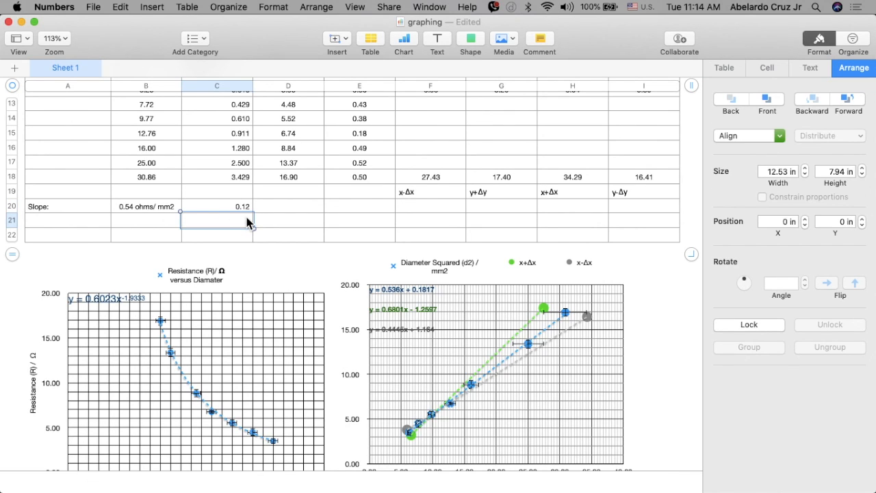
# Label cell A21 "y-intercept" and enter the best-fit intercept "0.18 ohms" in cell B21.
pyautogui.click(101, 223)
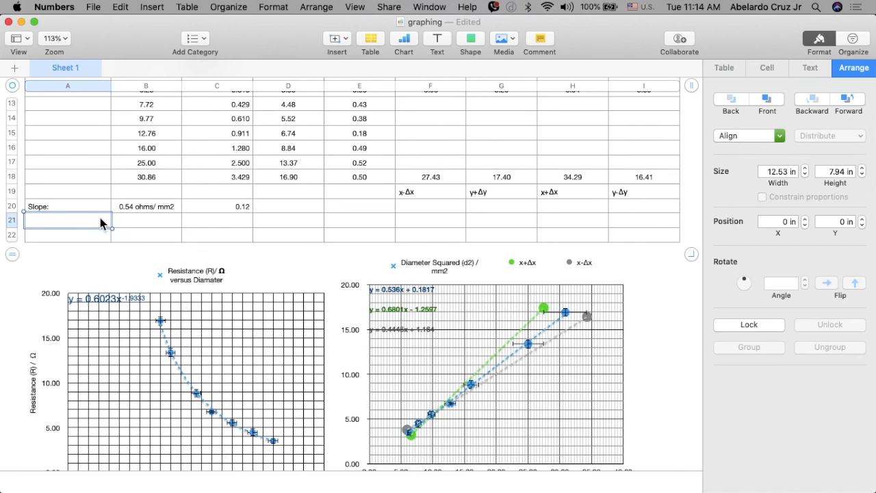
pyautogui.write('y-intercept')
pyautogui.click(152, 224)
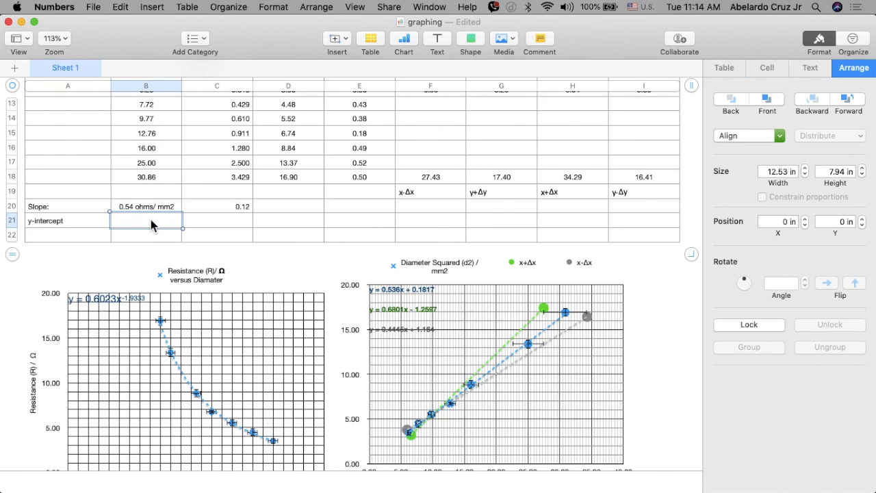
pyautogui.write('0.18')
pyautogui.scroll(2, 353, 282)
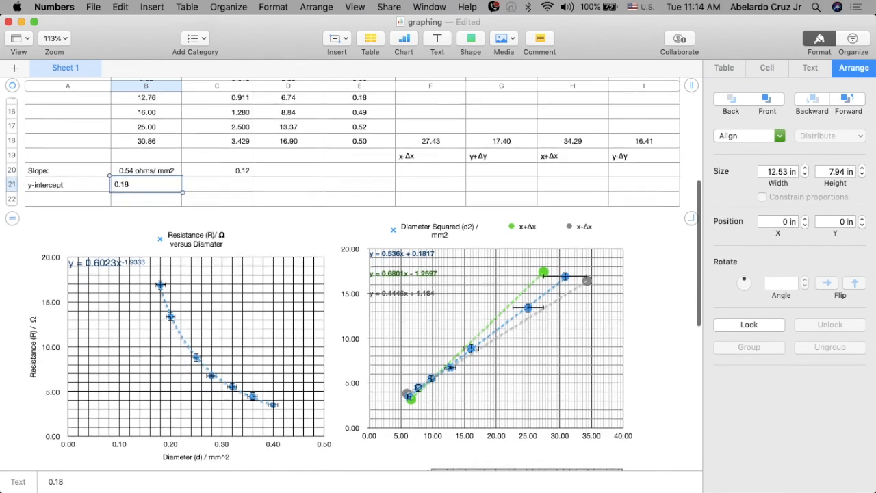
pyautogui.scroll(-3, 353, 282)
pyautogui.scroll(2, 353, 281)
pyautogui.scroll(1, 353, 273)
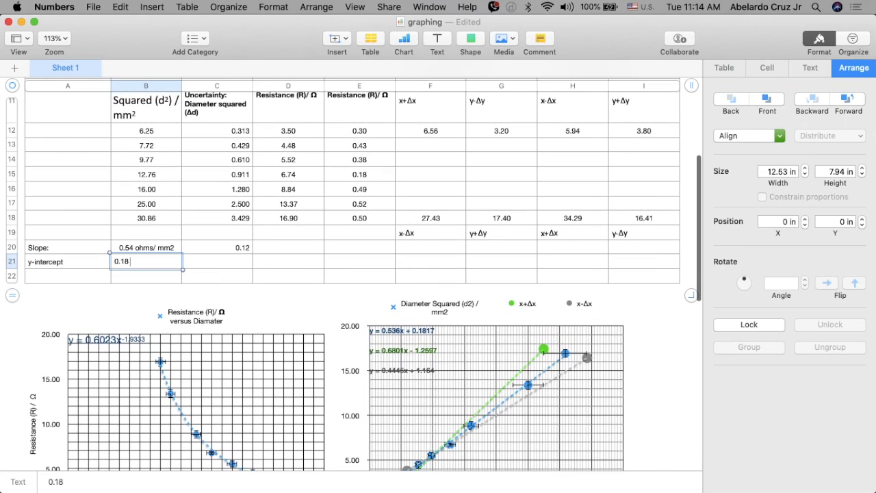
pyautogui.write('ohms')
pyautogui.press('Return')
# Calculate the y-intercept's uncertainty in cell C21 with the formula (-1.26-1.16)/2.
pyautogui.click(238, 259)
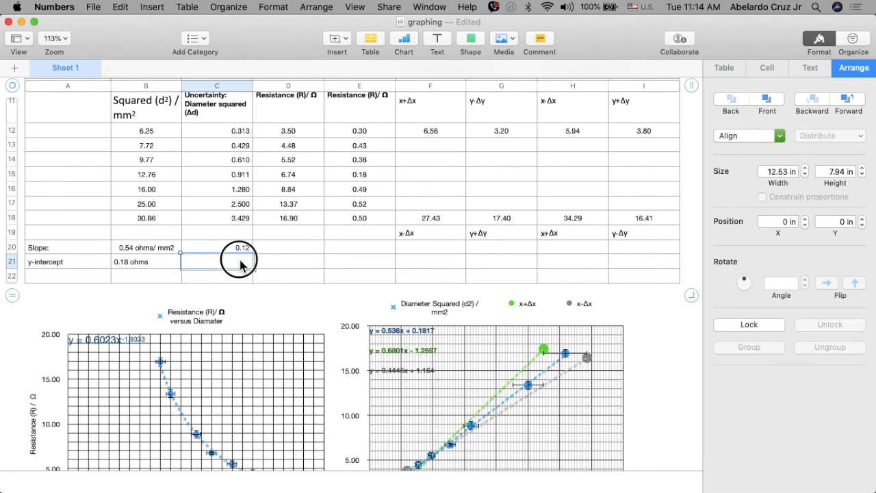
pyautogui.scroll(-2, 238, 256)
pyautogui.press('=')
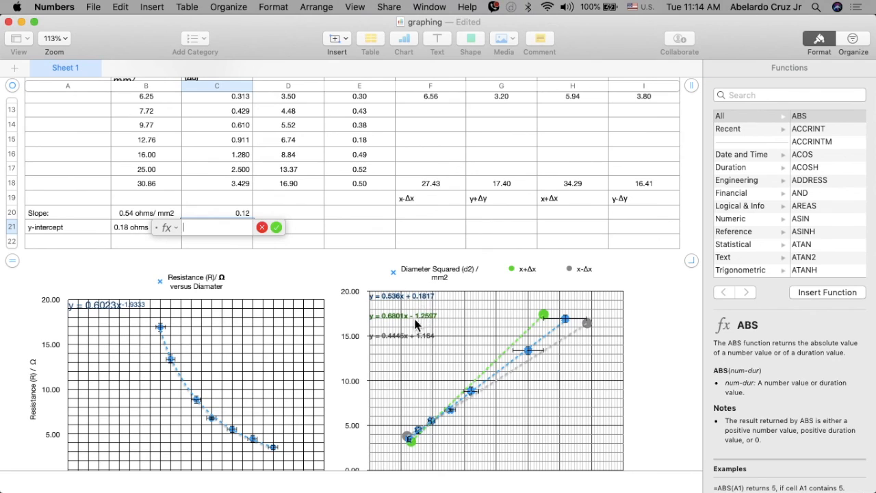
pyautogui.write('-1.25')
pyautogui.press('BackSpace')
pyautogui.write('6-')
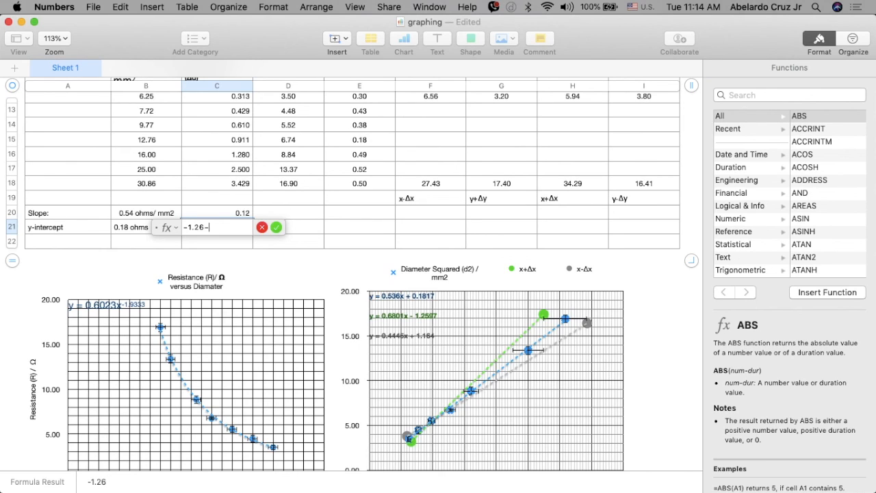
pyautogui.write('-1.16')
pyautogui.click(185, 230)
pyautogui.write('(')
pyautogui.click(251, 231)
pyautogui.write(')/2')
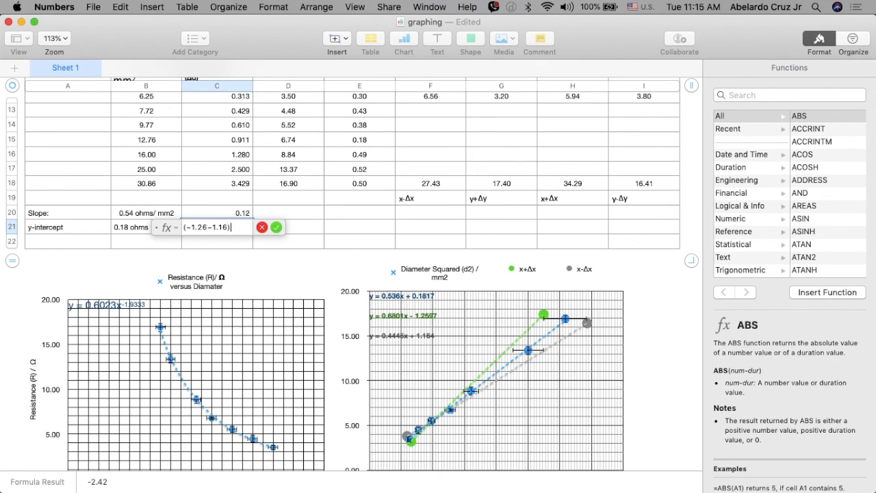